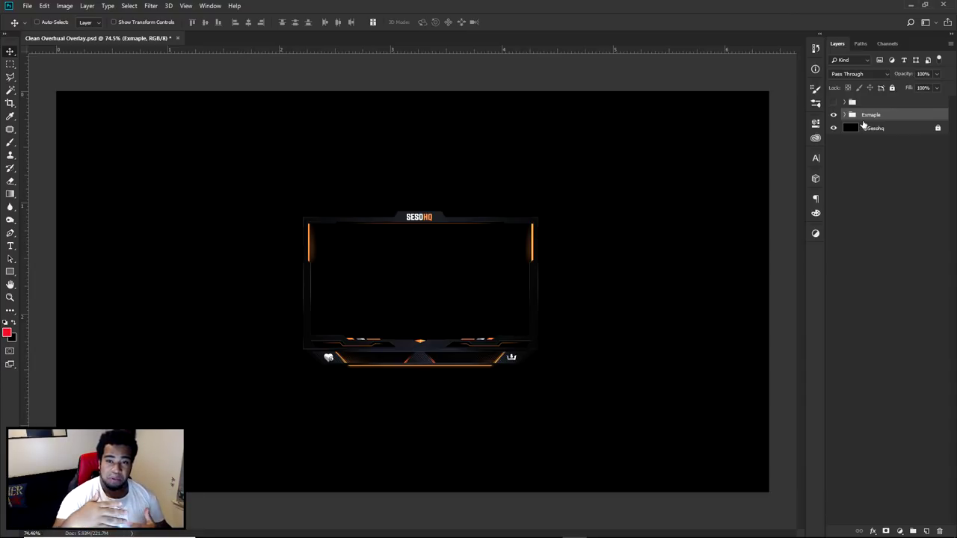
scroll(329, 361, up, 5)
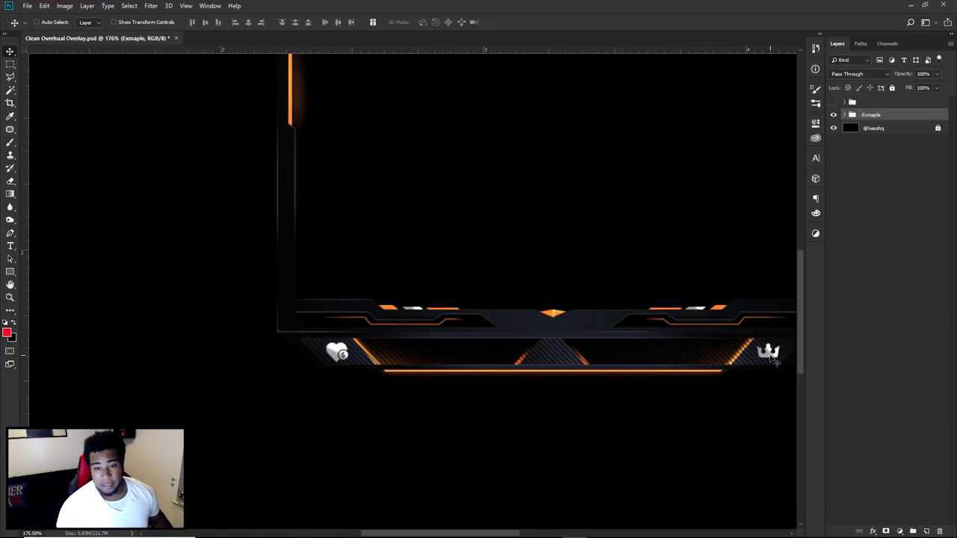
scroll(773, 359, down, 4)
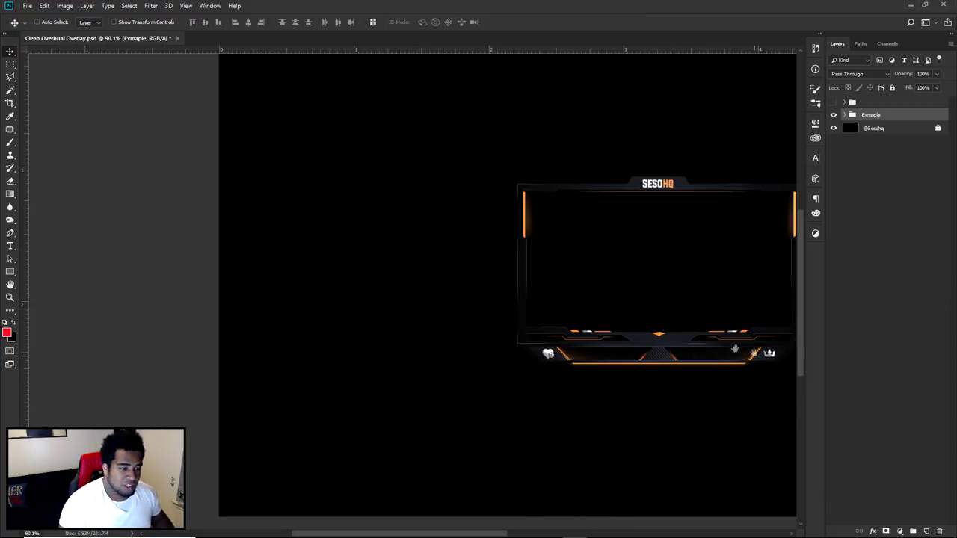
scroll(609, 322, down, 2)
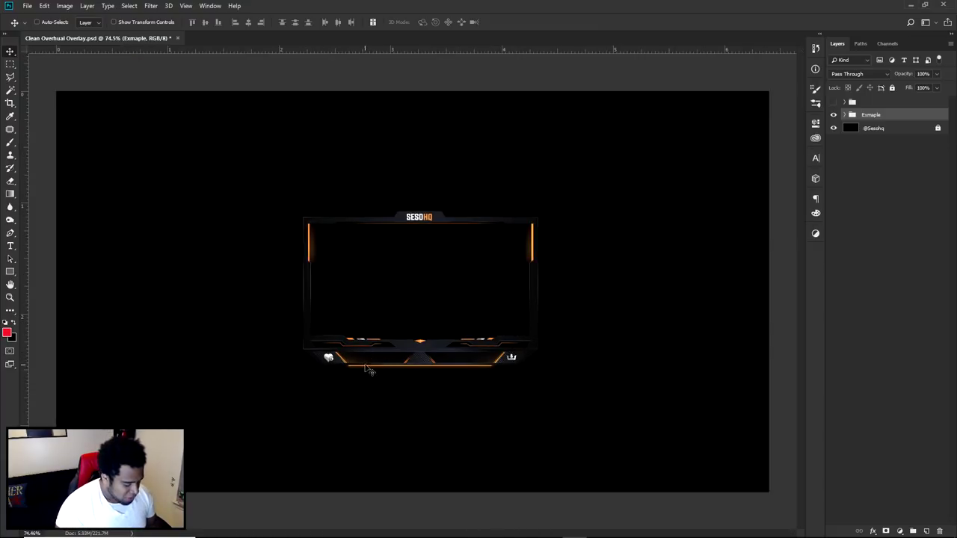
Add a new layer above the Exmaple group and marquee-select the area around the overlay's lower bar
key(m)
click(923, 531)
scroll(331, 380, up, 3)
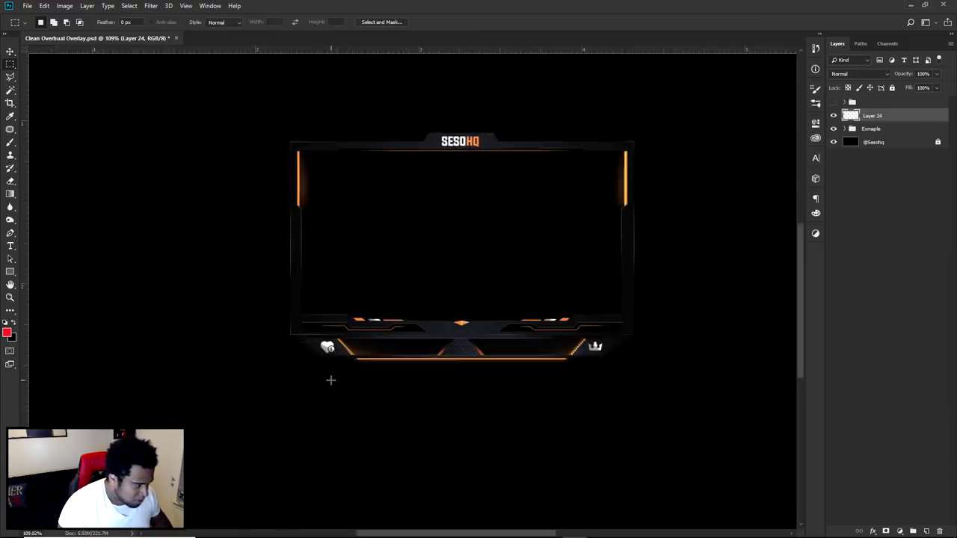
drag(201, 310, 739, 465)
drag(596, 346, 612, 355)
drag(325, 341, 342, 357)
Fill the selection with black to cover the overlay's lower bar, deselect, and delete that cover layer
click(6, 334)
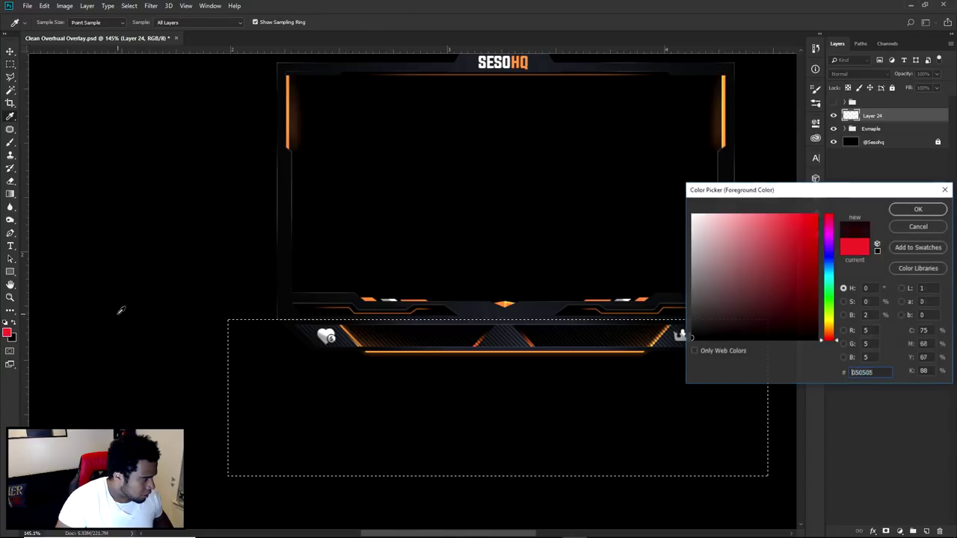
key(Escape)
key(d)
key(alt+BackSpace)
key(ctrl+d)
key(v)
scroll(368, 269, down, 3)
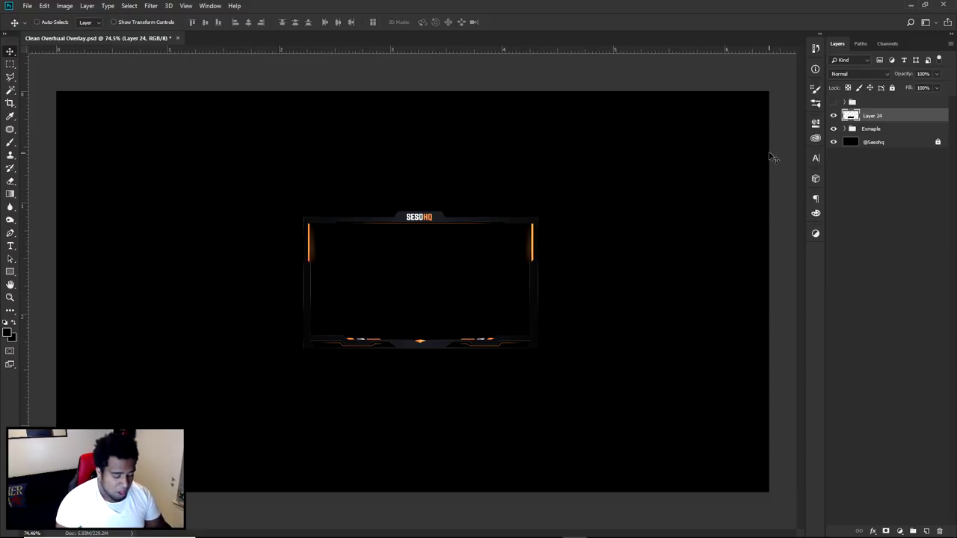
key(Delete)
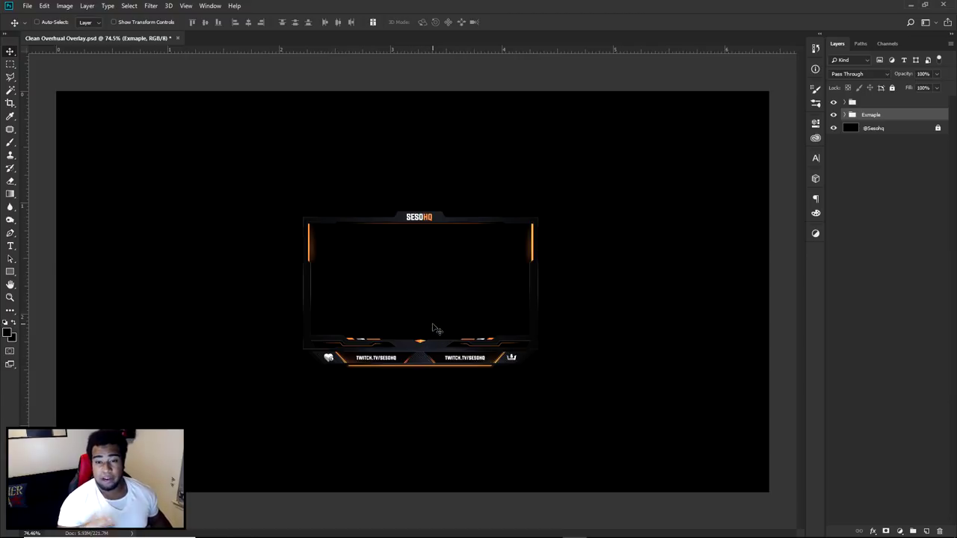
Hide the unnamed layer group above the Exmaple group and remove it from the document
click(834, 102)
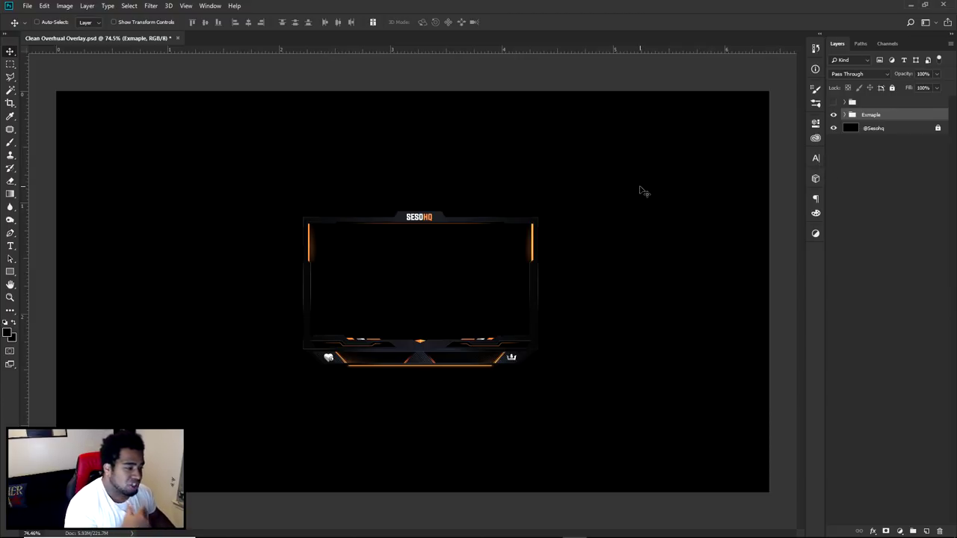
scroll(373, 279, up, 4)
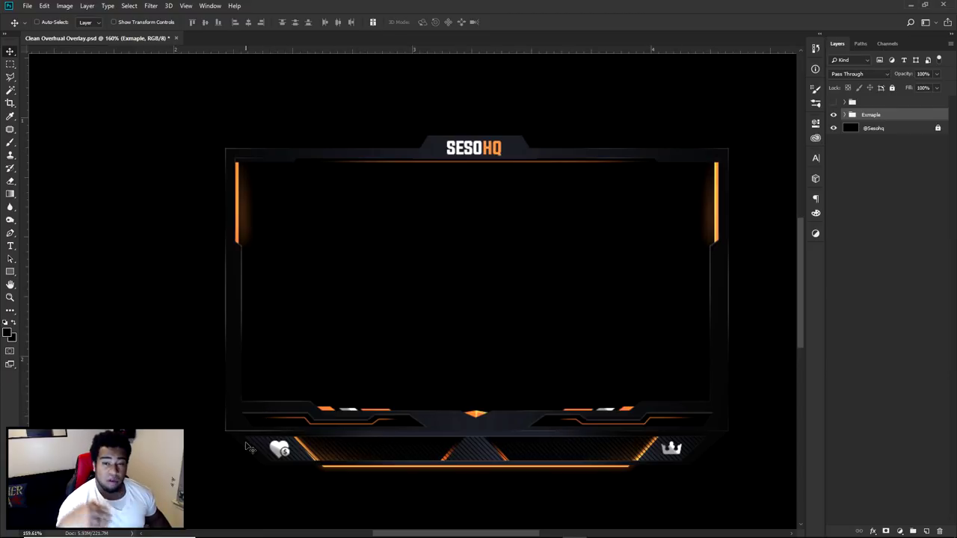
scroll(414, 359, down, 5)
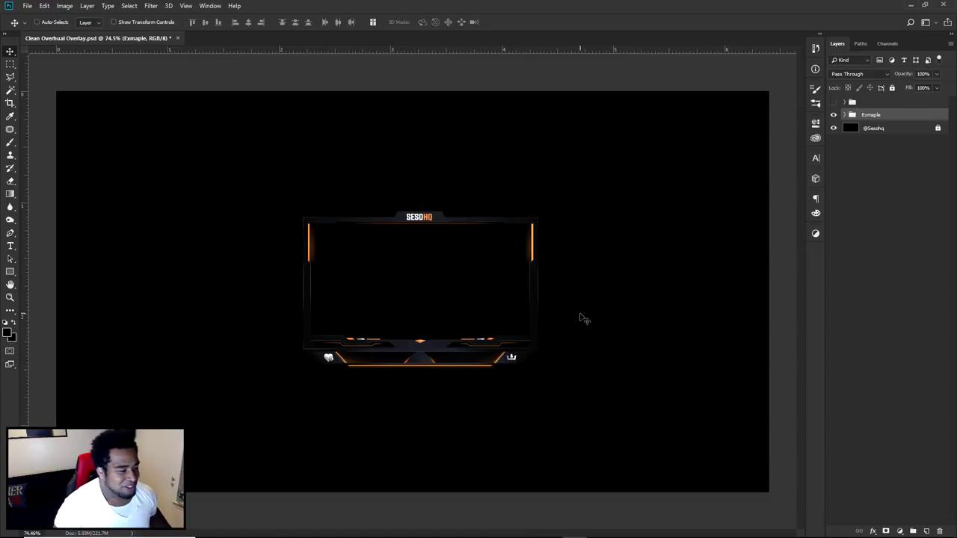
key(ctrl+z)
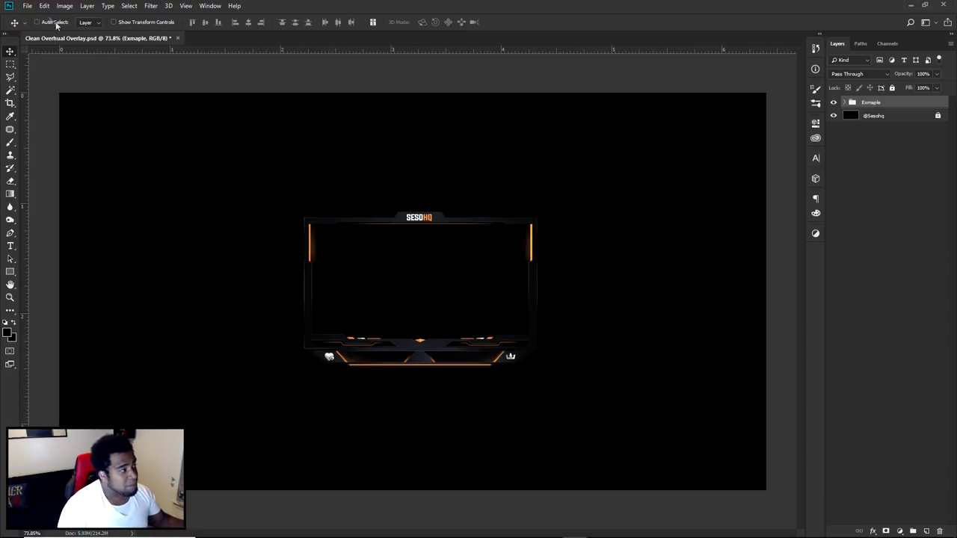
Check the 1920 x 1080 px, 300 pixels/inch preset and its resolution for a new document, without creating one
click(28, 6)
click(30, 8)
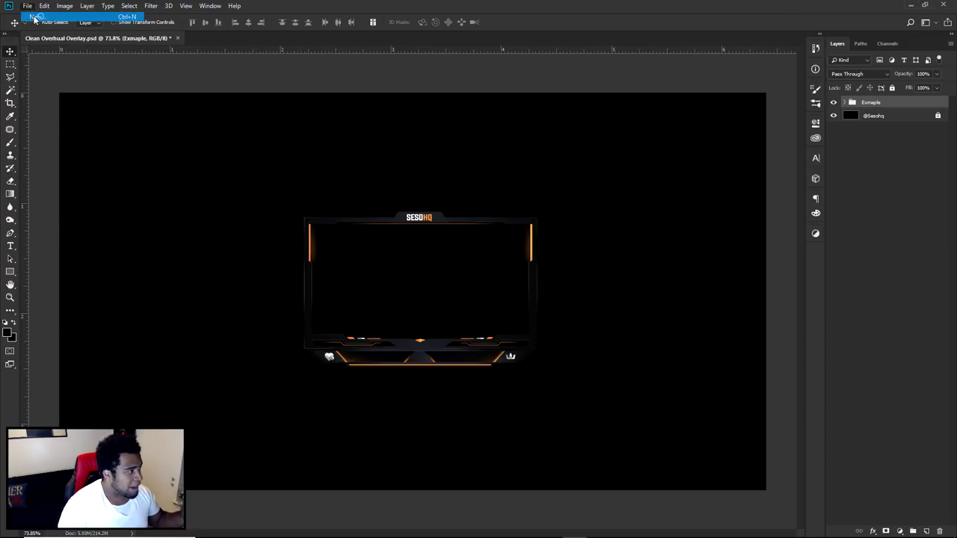
key(ctrl+n)
click(338, 215)
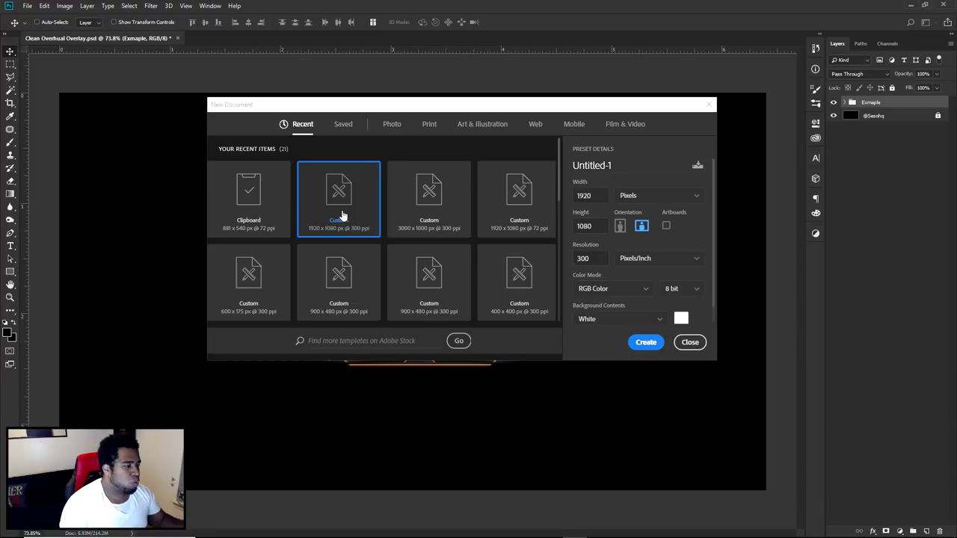
double_click(587, 258)
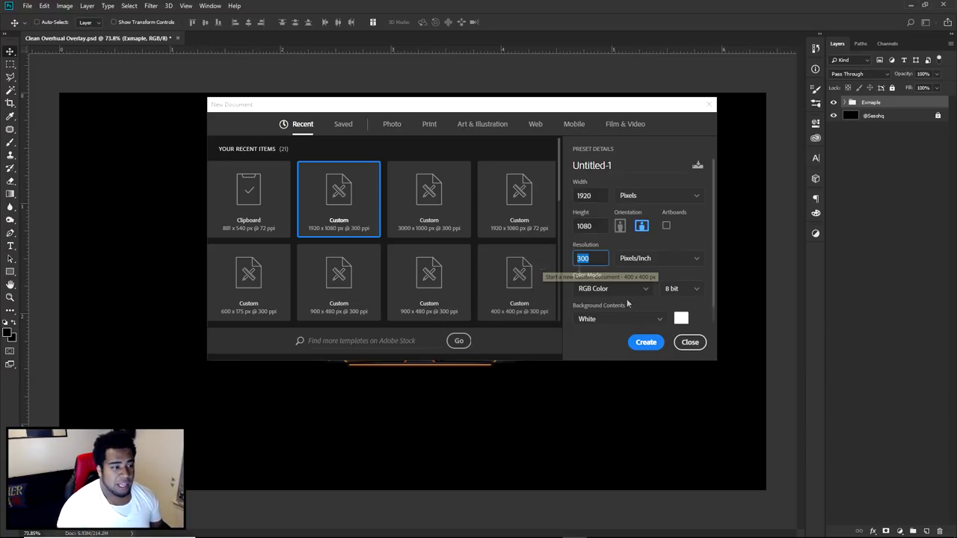
click(684, 344)
Add the white (ffffff) sample text "rhrthrt" above the overlay in Evogria Regular at 11 pt
key(t)
drag(457, 126, 527, 147)
click(380, 22)
text(ffffff)
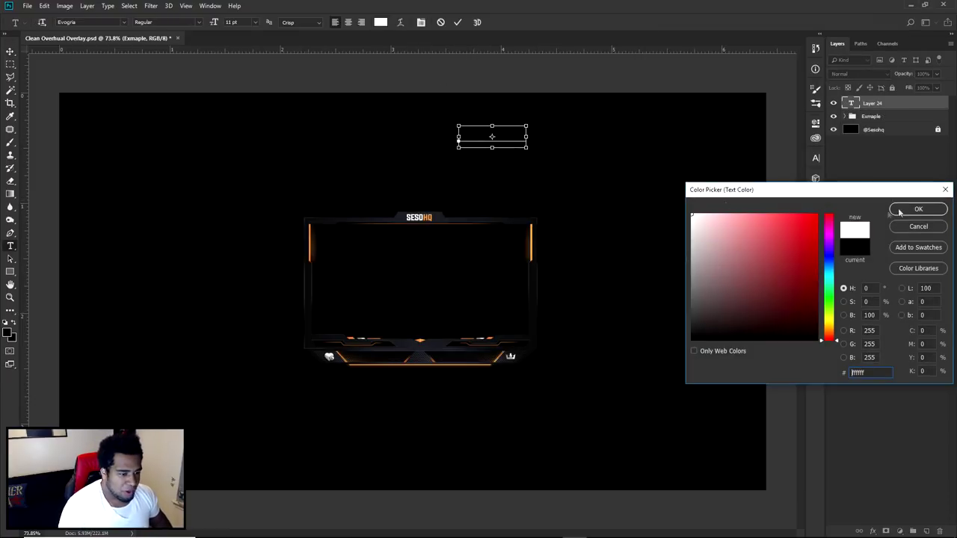
key(Return)
text(rhrthrt)
click(457, 22)
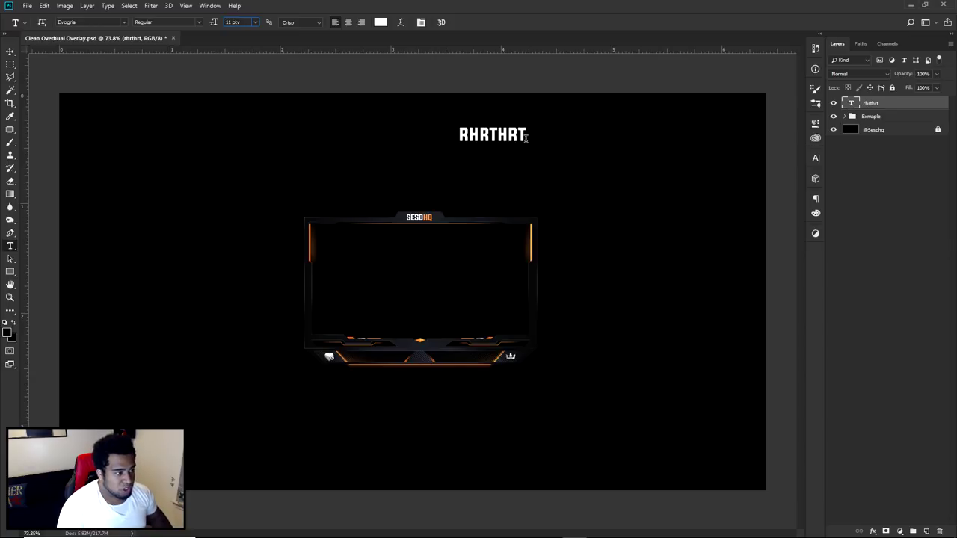
click(87, 65)
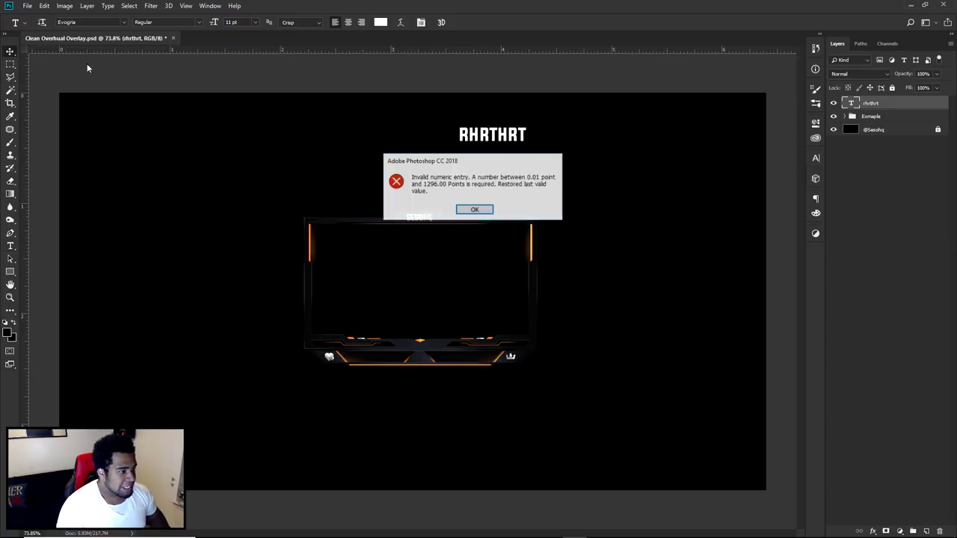
click(474, 210)
Enlarge the "rhrthrt" sample text with Free Transform and delete its layer
key(ctrl+t)
drag(458, 151, 320, 197)
key(Return)
key(v)
drag(580, 145, 667, 142)
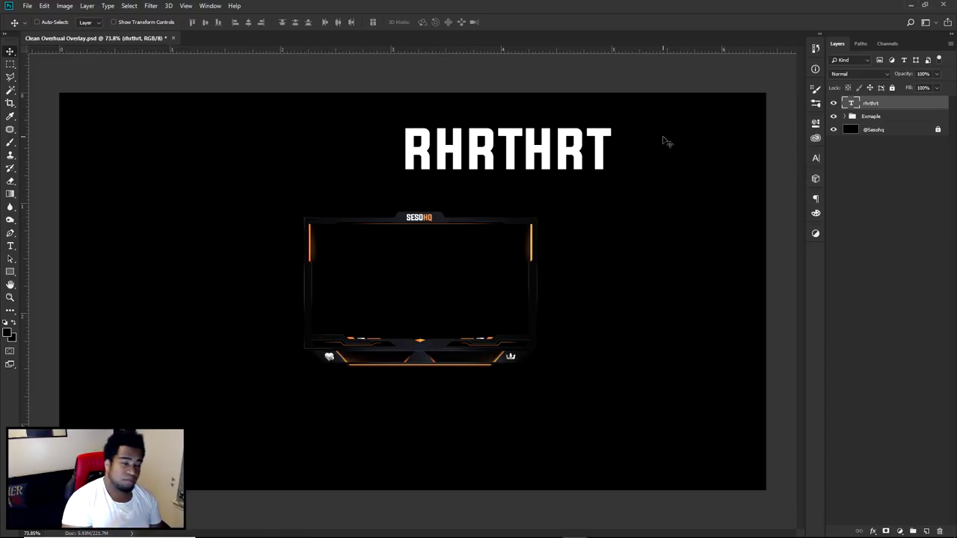
key(Delete)
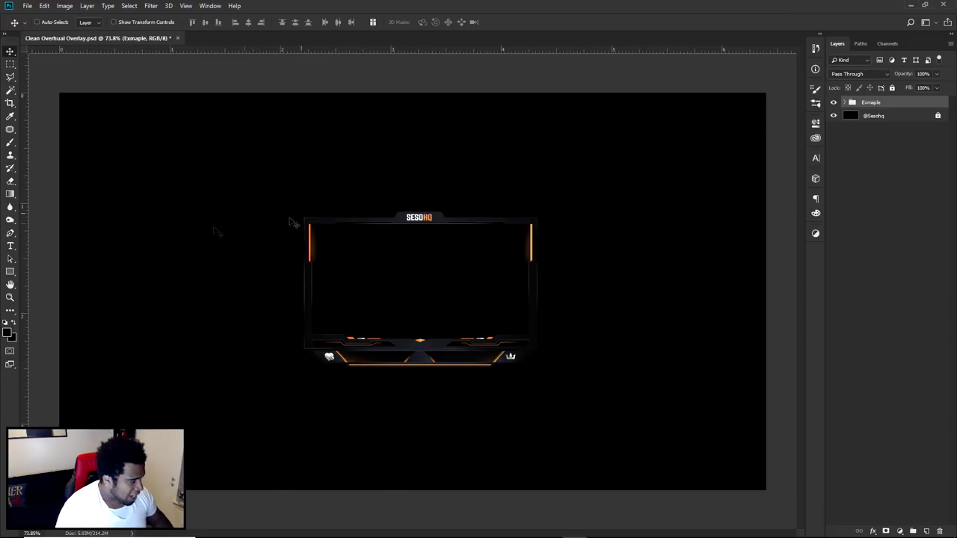
Activate the Rectangle tool in Shape mode and set its fill to none, keeping the yellow 0.88 px stroke
click(11, 272)
drag(12, 273, 48, 272)
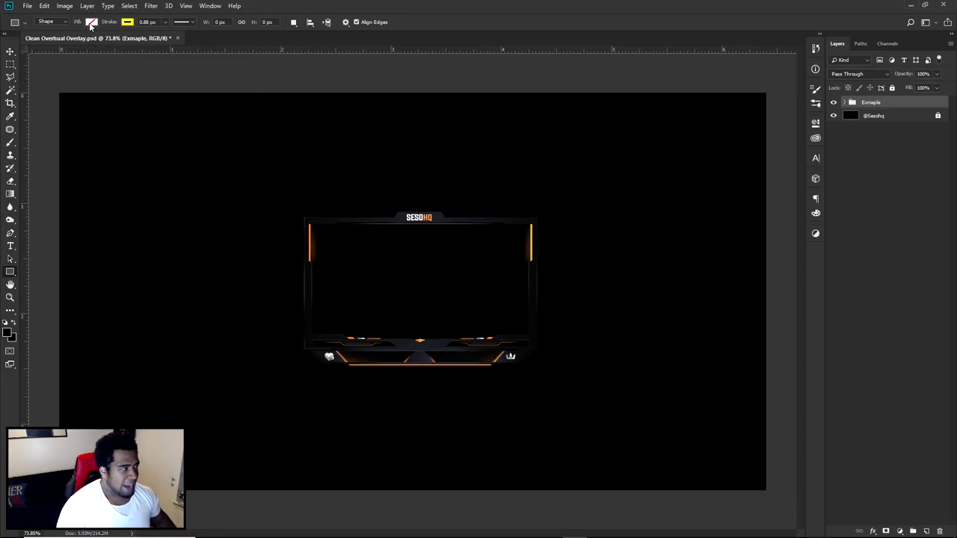
click(127, 22)
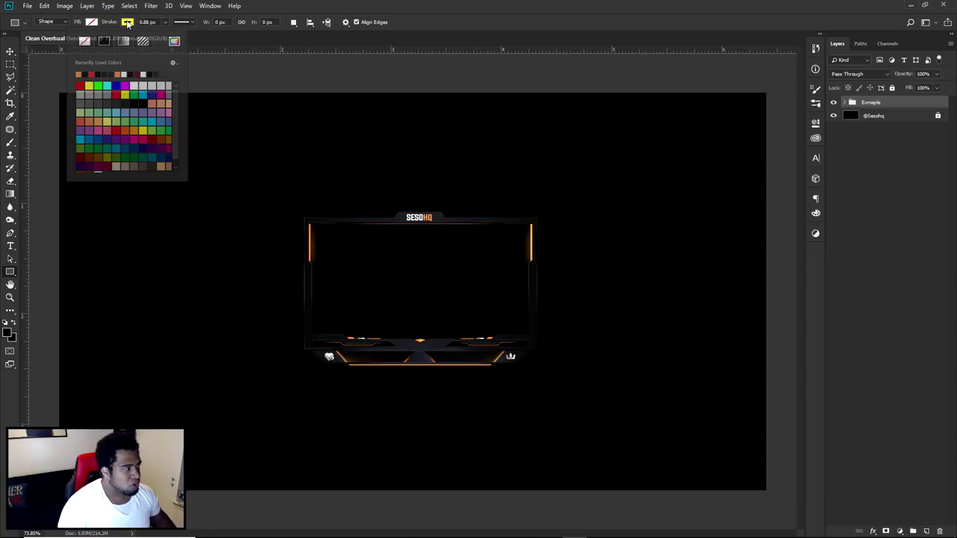
click(91, 22)
click(63, 74)
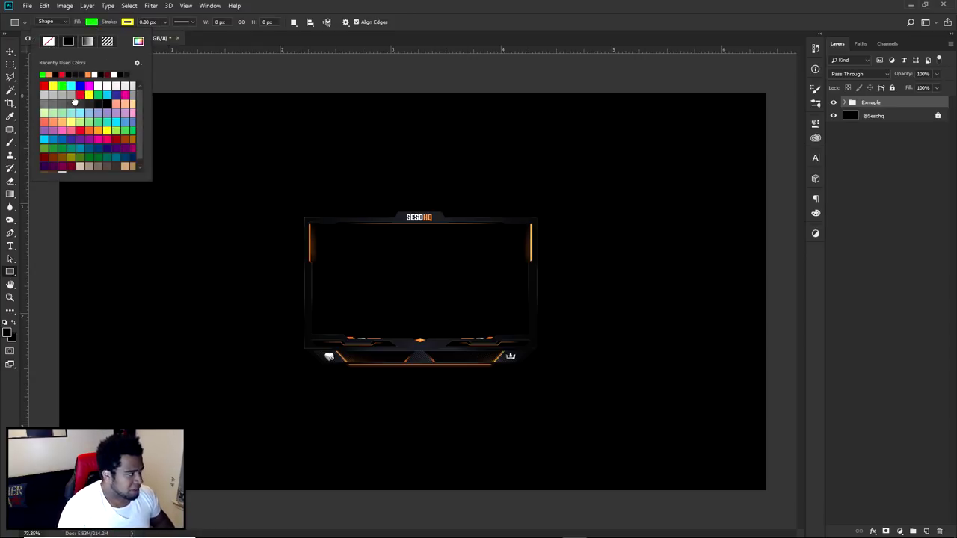
click(48, 42)
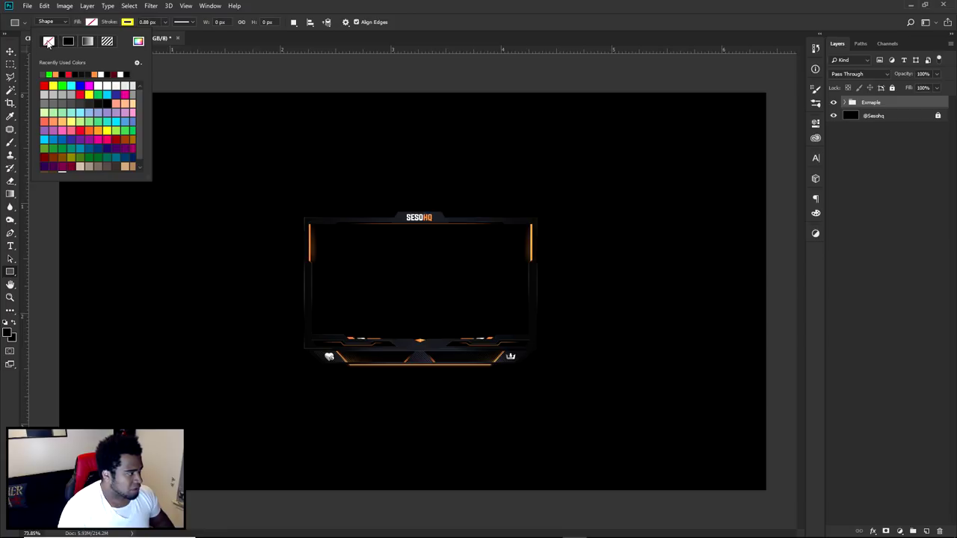
click(14, 275)
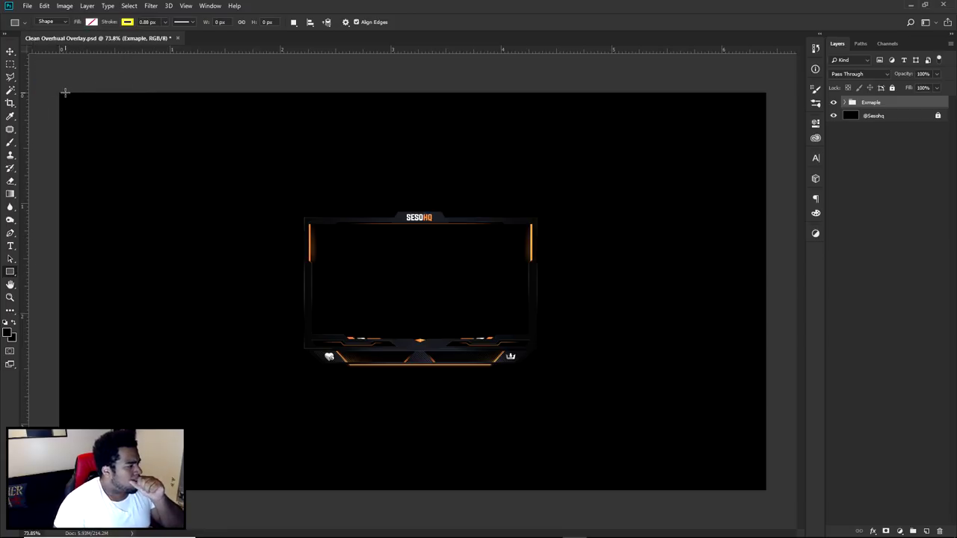
Draw a 1920 x 1080 px rectangle over the whole canvas and scale it about its centre to about 33%
drag(60, 92, 765, 491)
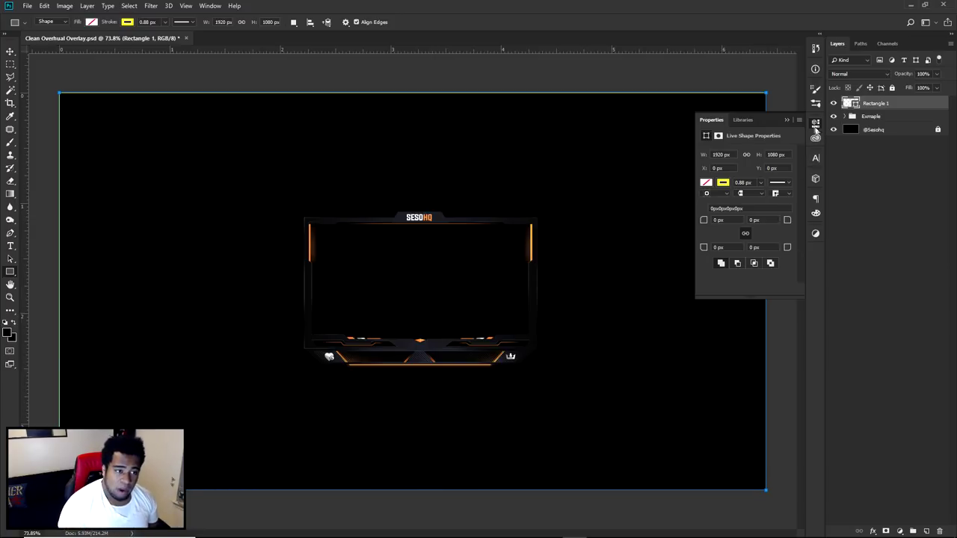
click(815, 124)
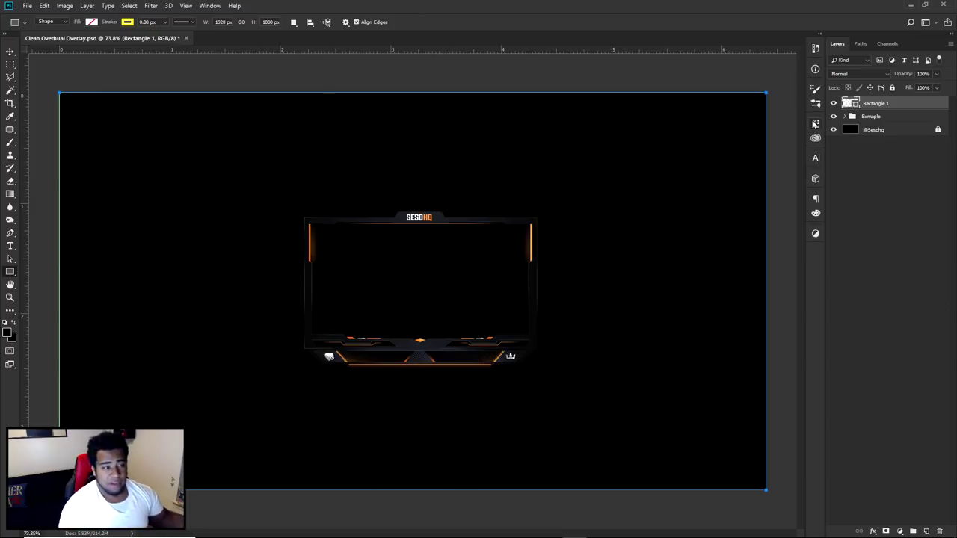
key(ctrl+t)
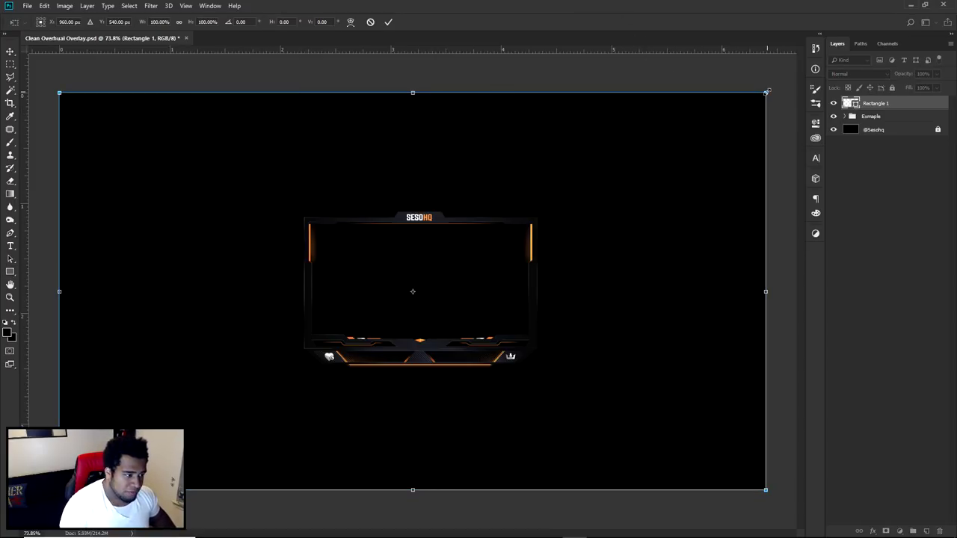
drag(765, 92, 526, 205)
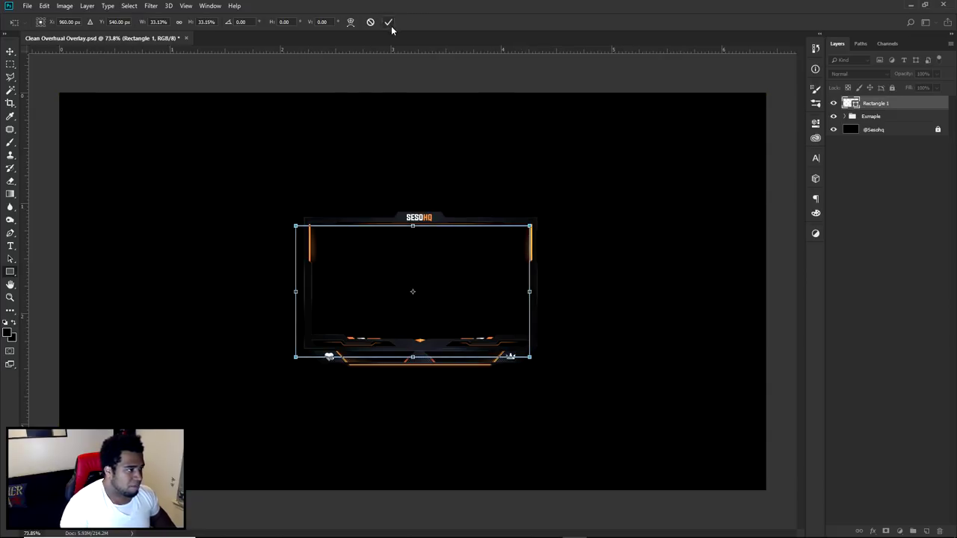
click(389, 22)
Hide the Exmaple group, show the guides and centre the rectangle on their intersection
click(834, 117)
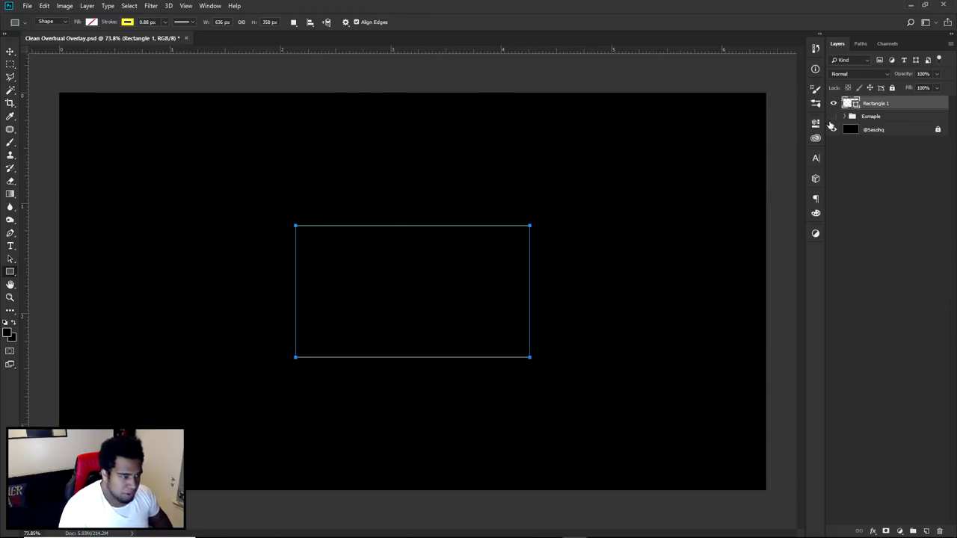
key(ctrl+semicolon)
key(ctrl+t)
drag(451, 307, 455, 305)
key(Return)
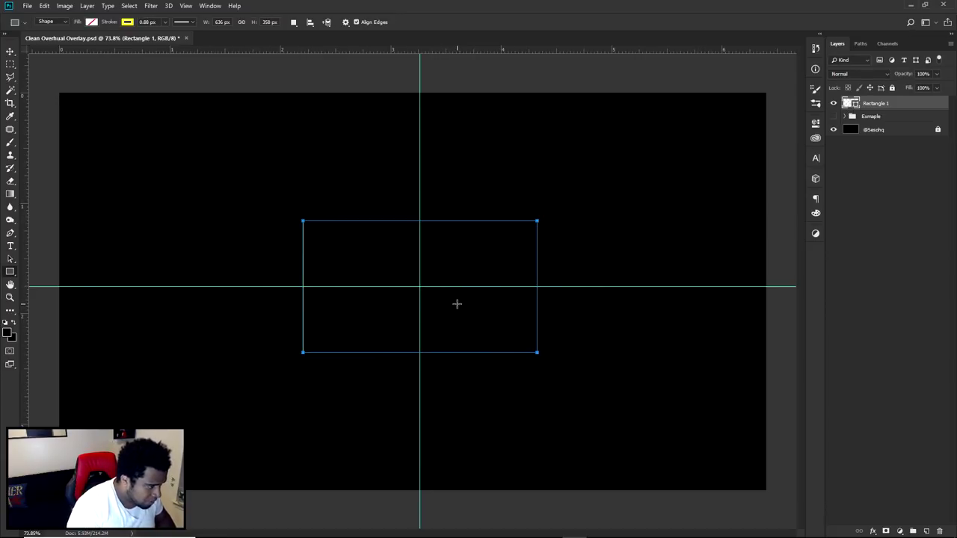
key(ctrl+h)
key(ctrl+h)
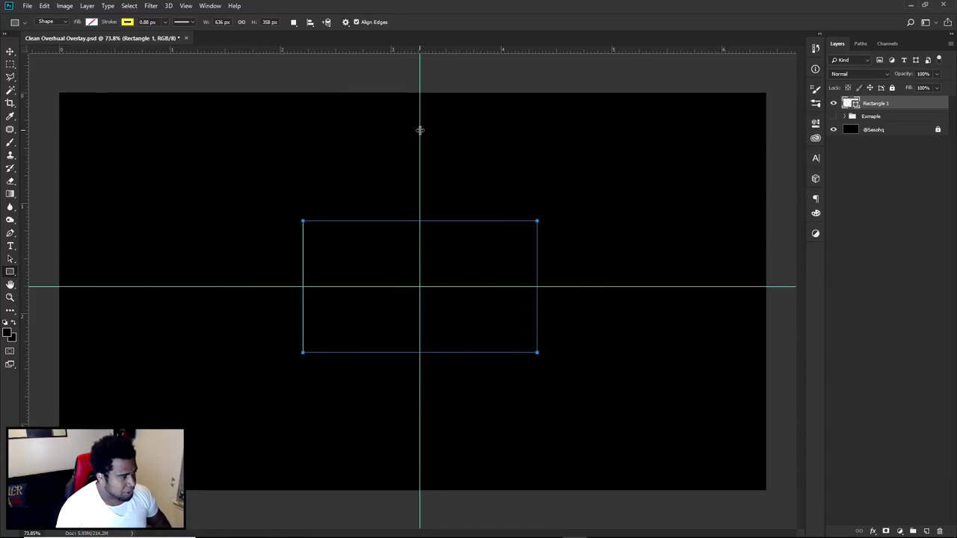
Replace both guides with new ones crossing at X 960 px, Y 527 px, and centre the rectangle on them
drag(420, 130, 30, 118)
drag(342, 284, 366, 22)
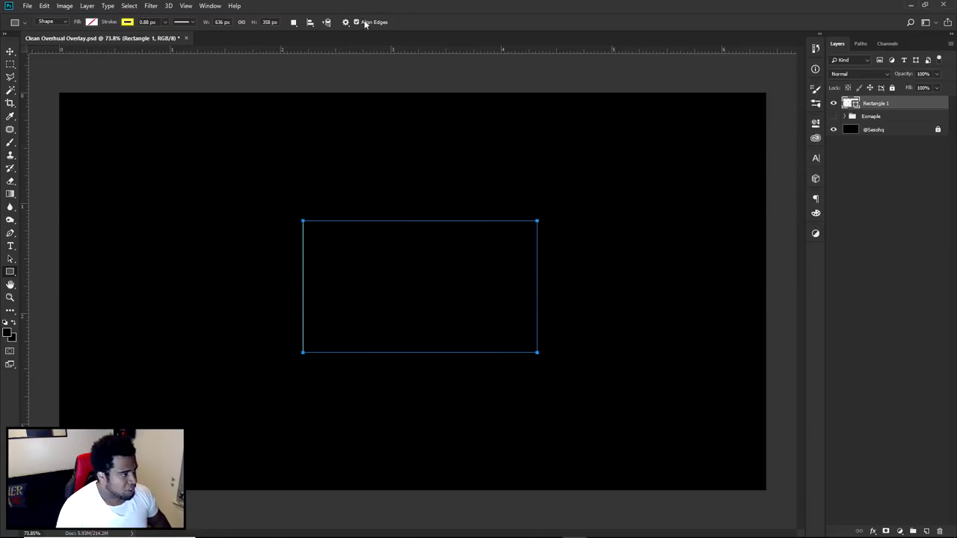
drag(25, 137, 412, 186)
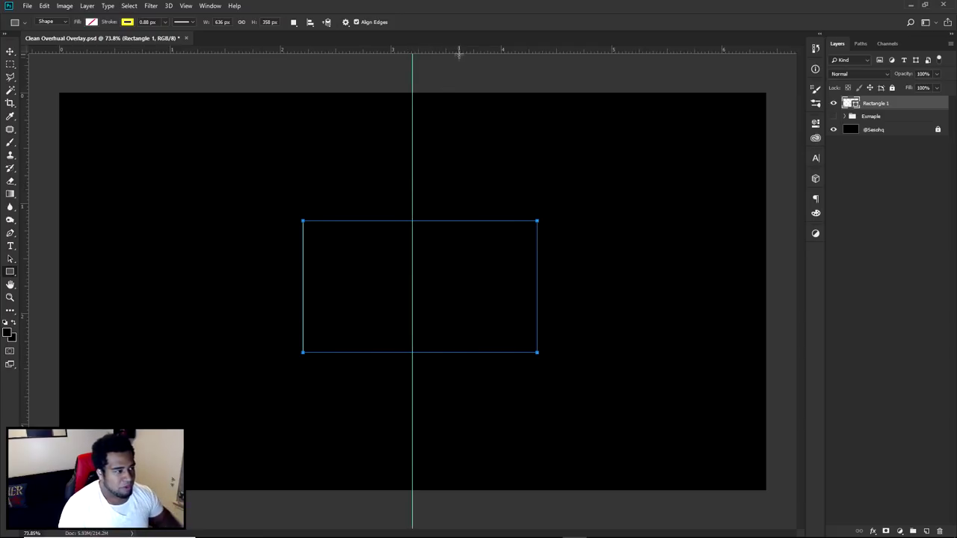
drag(465, 50, 428, 262)
key(ctrl+t)
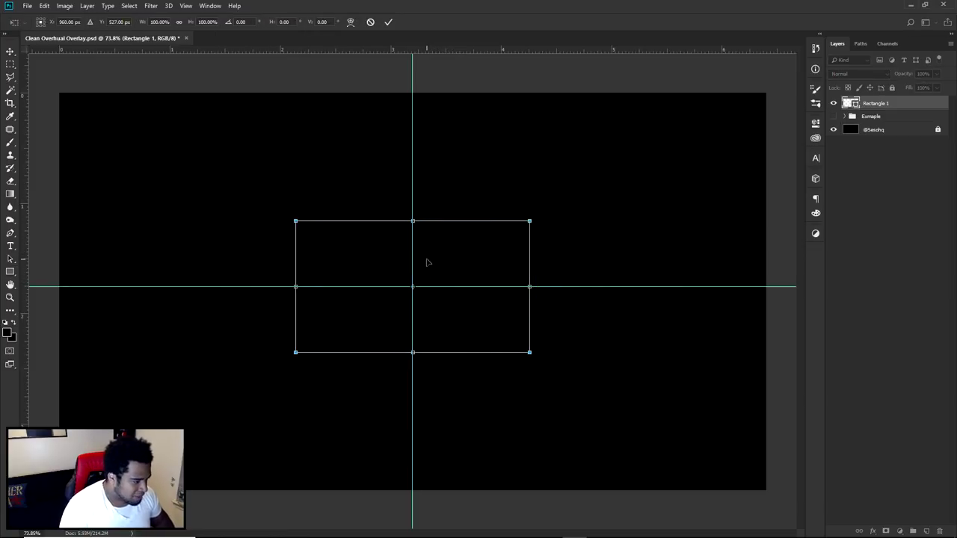
key(Return)
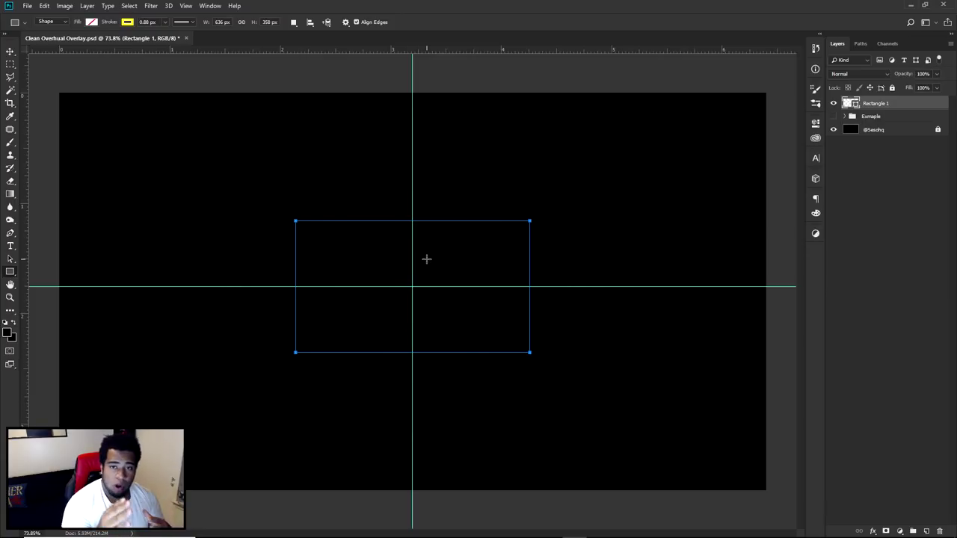
Hide the guides and set the rectangle's stroke width to 13 px
key(ctrl+h)
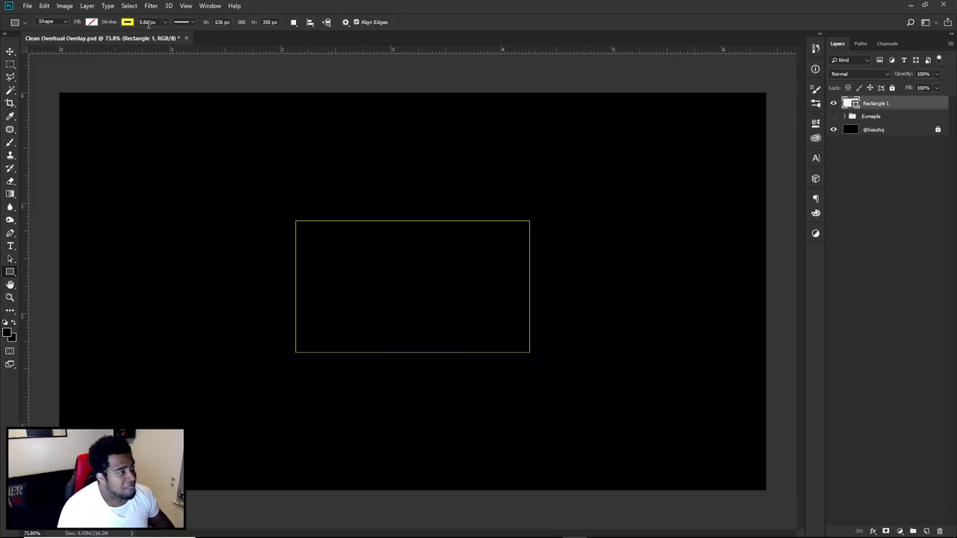
click(153, 21)
text(13)
key(Return)
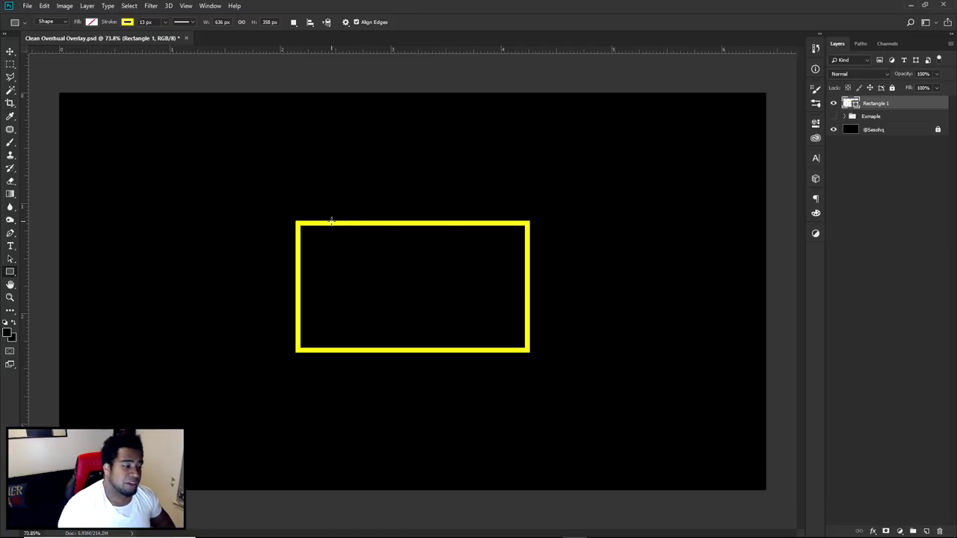
Show the Exmaple group, merge a duplicate of it into one layer above Rectangle 1, and hide the original group
key(v)
scroll(471, 257, up, 3)
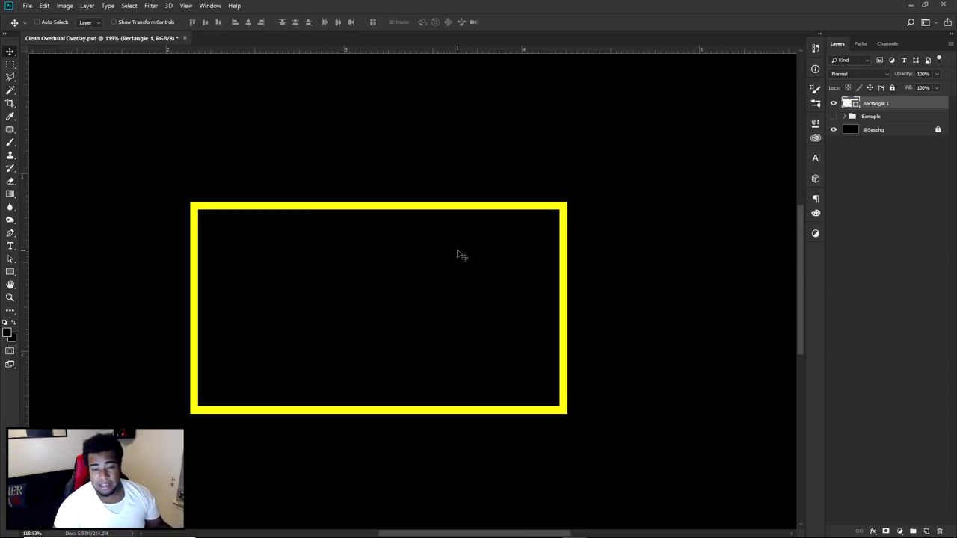
click(833, 116)
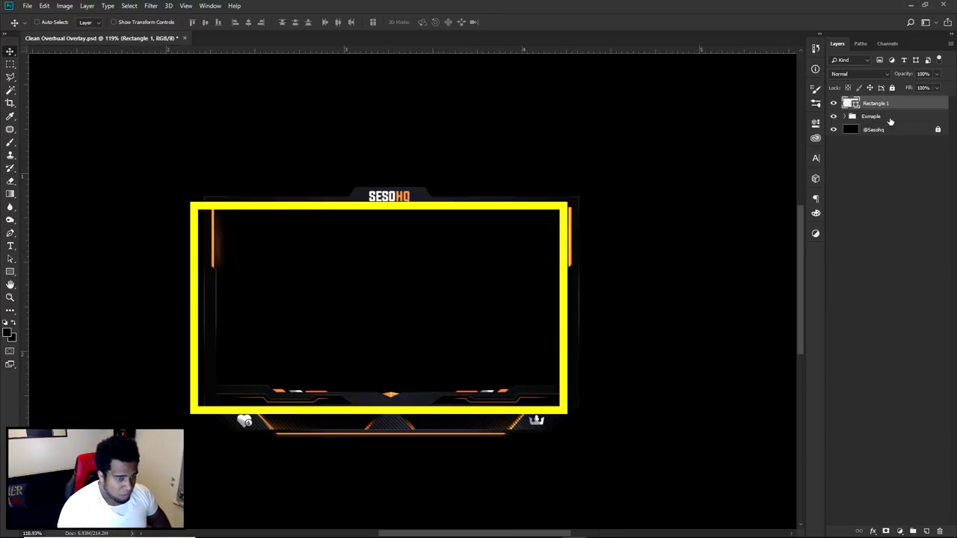
click(871, 116)
key(ctrl+j)
click(833, 130)
key(ctrl+e)
drag(875, 117, 874, 103)
Scale the merged Exmaple copy down, centre it inside the yellow rectangle, and show the guides again
scroll(680, 221, down, 2)
drag(681, 246, 441, 295)
key(ctrl+t)
drag(447, 163, 404, 196)
key(Return)
drag(438, 272, 698, 271)
scroll(679, 291, up, 2)
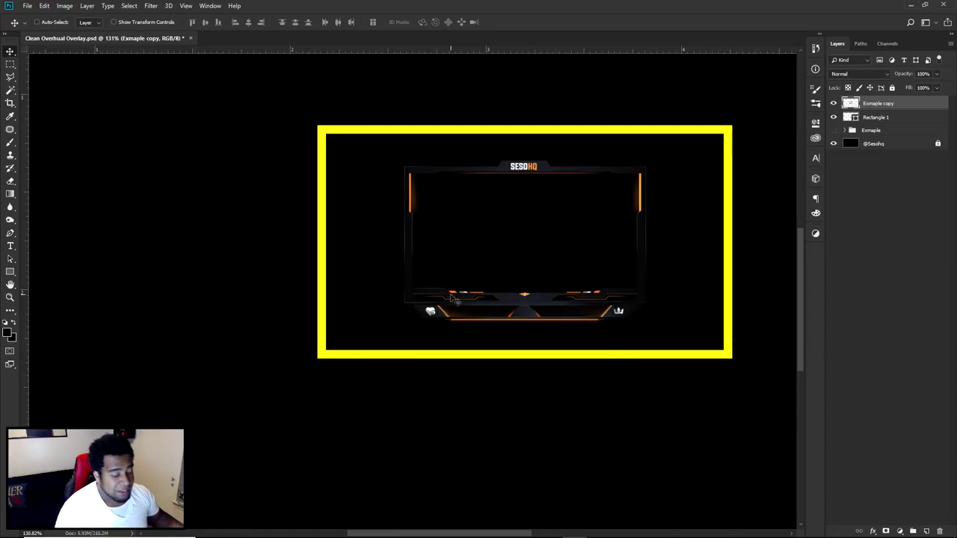
alt+scroll(509, 321, up, 3)
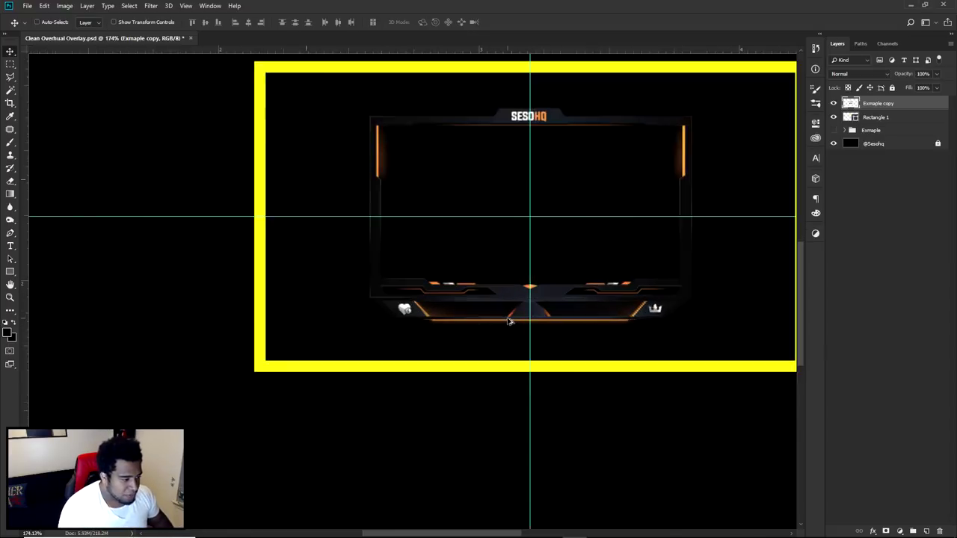
scroll(494, 310, up, 3)
scroll(321, 299, down, 3)
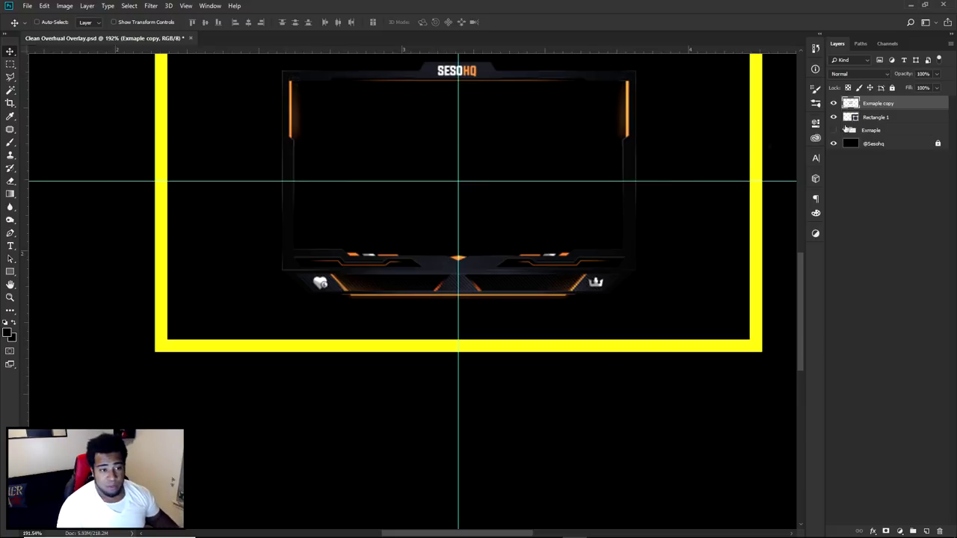
On a new layer above Rectangle 1, draw a closed Pen path for a slanted left half of the bottom bar, ending at the vertical guide
click(882, 120)
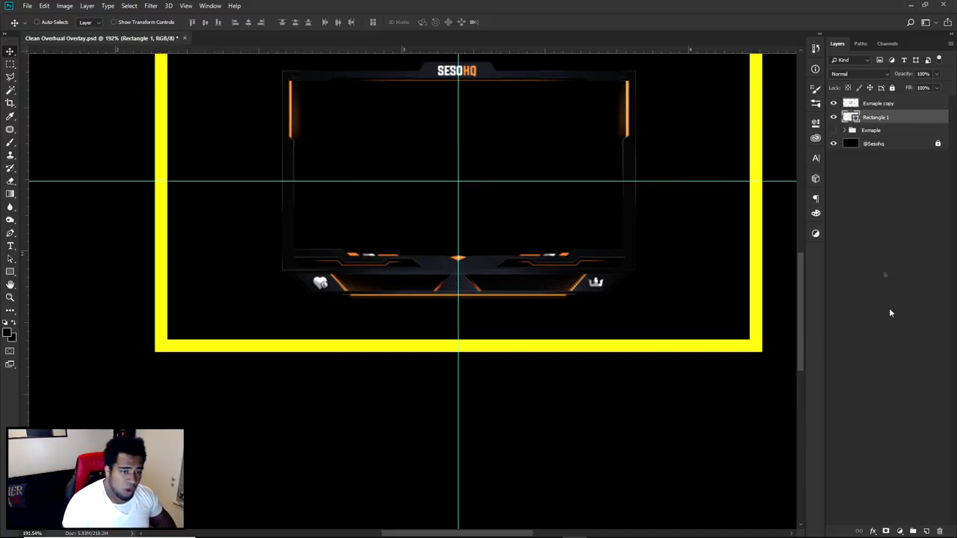
click(925, 530)
key(p)
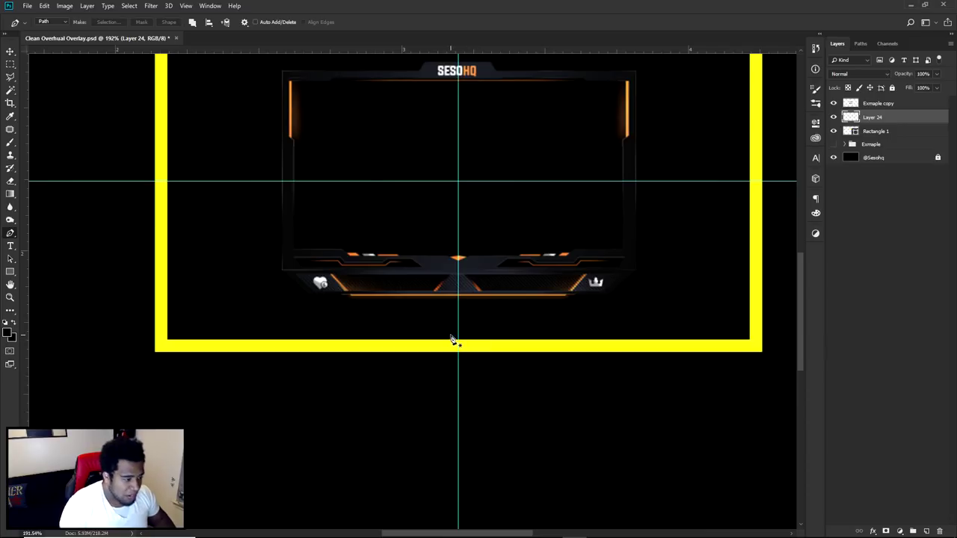
scroll(451, 340, up, 3)
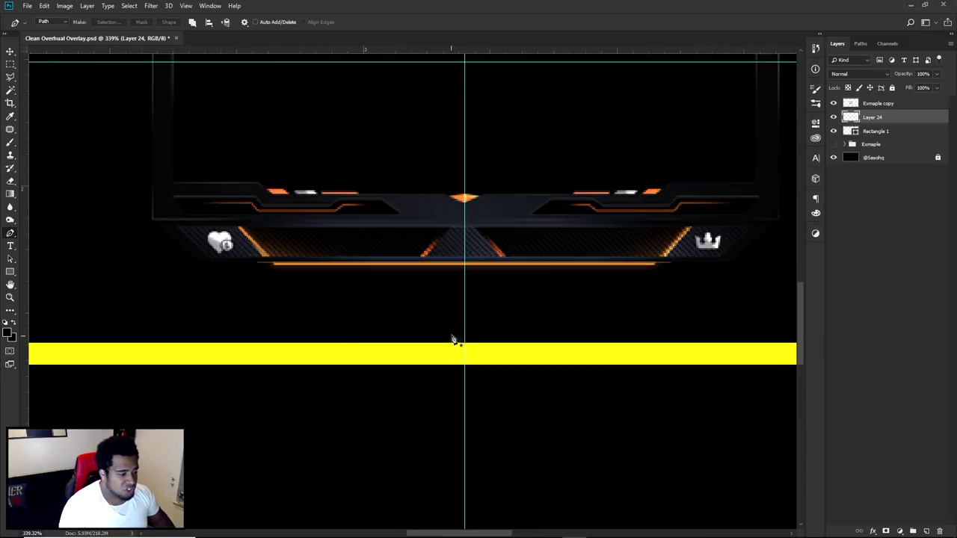
click(464, 349)
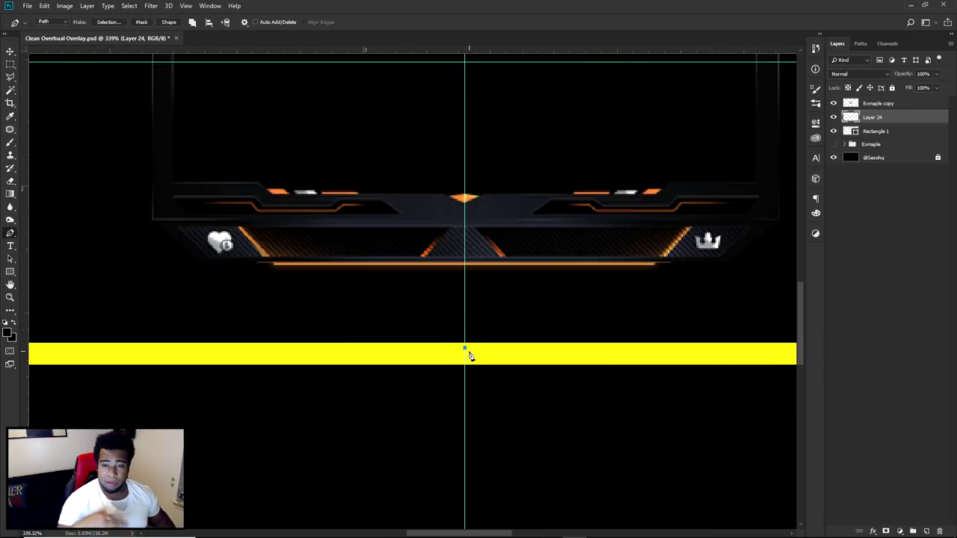
scroll(469, 356, down, 2)
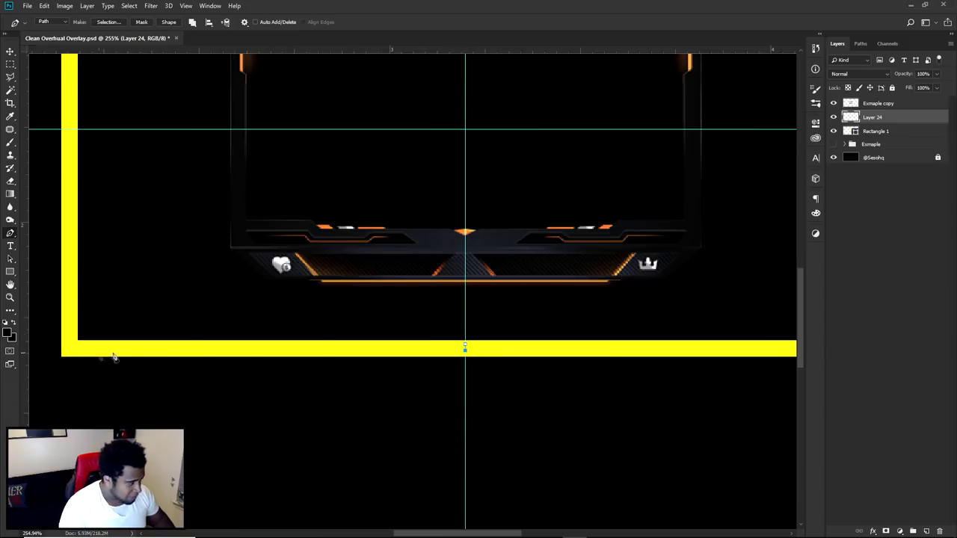
drag(69, 346, 70, 329)
click(159, 329)
click(247, 343)
click(464, 349)
Fill the slanted path with the dark colour and delete the path
right_click(579, 261)
click(595, 312)
click(621, 299)
right_click(529, 281)
click(577, 294)
Duplicate the slanted half, flip the copy horizontally and join it to the original at the vertical guide
key(v)
drag(293, 325, 641, 324)
key(ctrl+t)
right_click(637, 329)
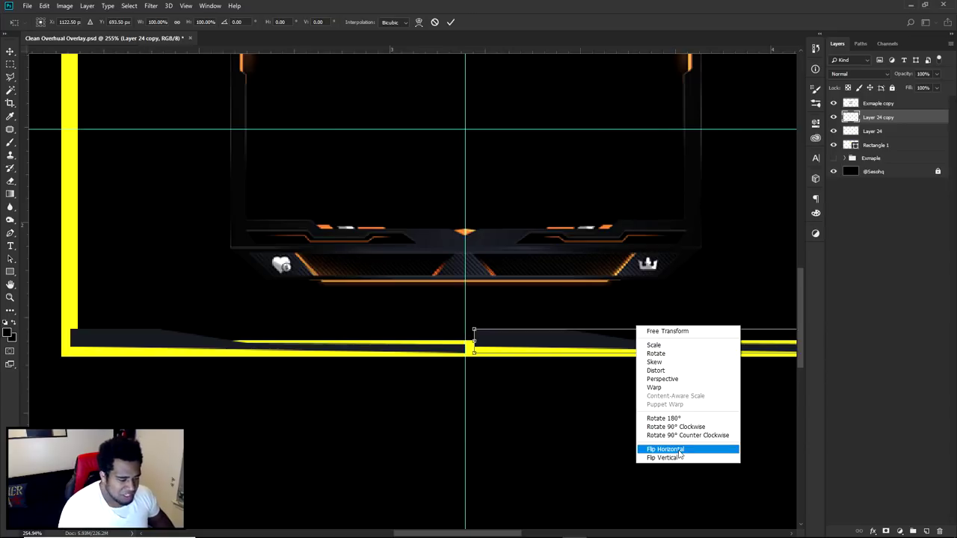
click(679, 450)
mouse_move(499, 351)
mouse_down()
mouse_move(499, 279)
mouse_move(538, 344)
mouse_move(504, 349)
mouse_up()
key(Return)
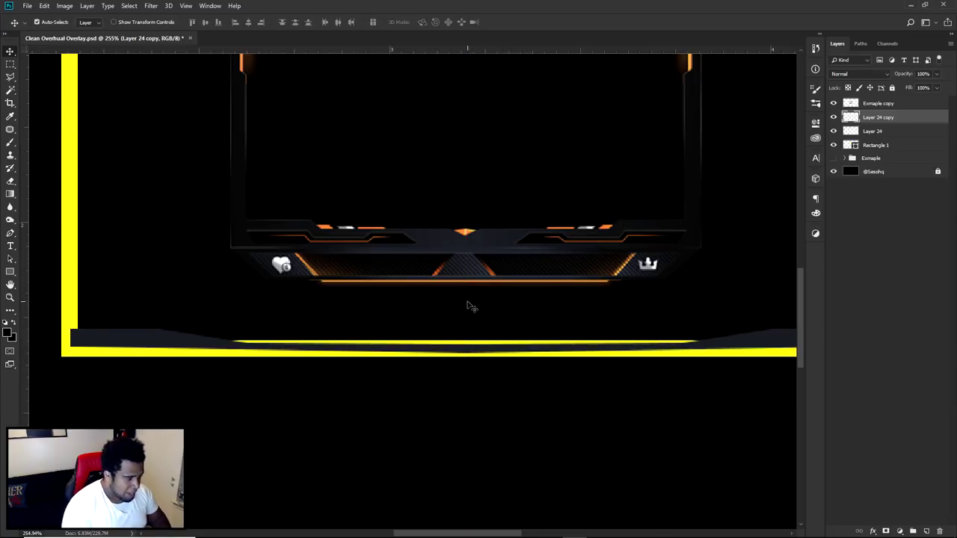
Remove both slanted trial shapes and their layers
scroll(469, 304, down, 4)
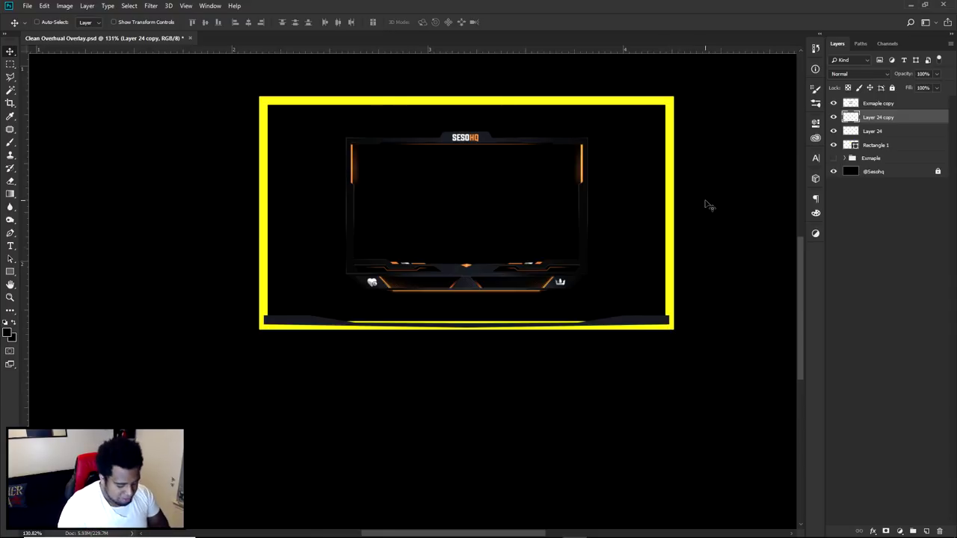
key(ctrl+e)
key(ctrl+e)
On a new layer above Rectangle 1, start a Pen path from the vertical guide along the bottom border, up at the left corner and back inward
click(925, 530)
key(p)
scroll(382, 259, up, 2)
scroll(382, 259, up, 2)
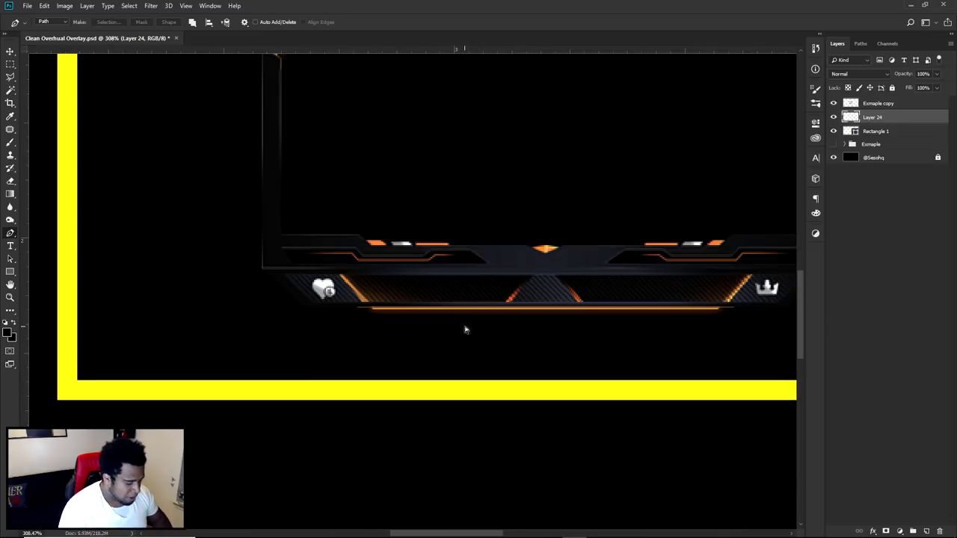
scroll(512, 357, up, 5)
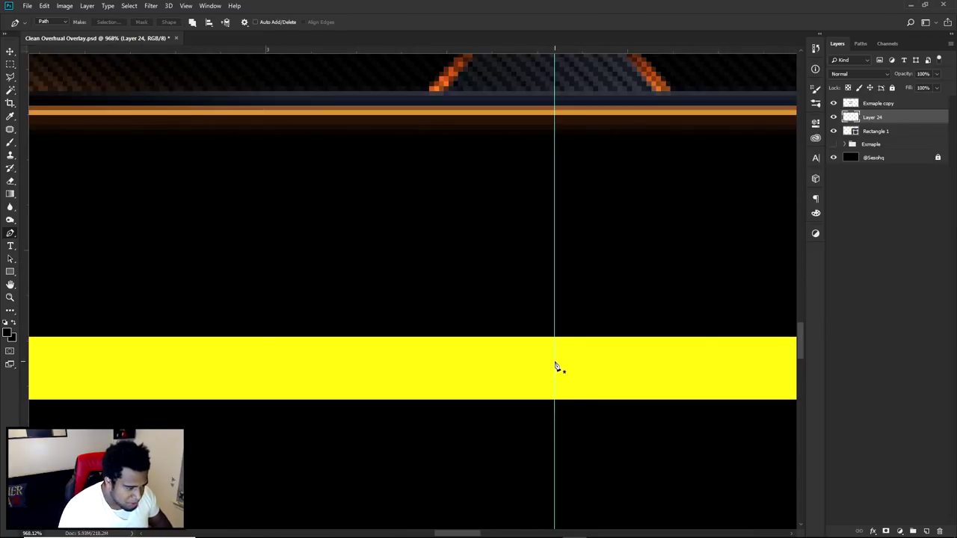
click(555, 360)
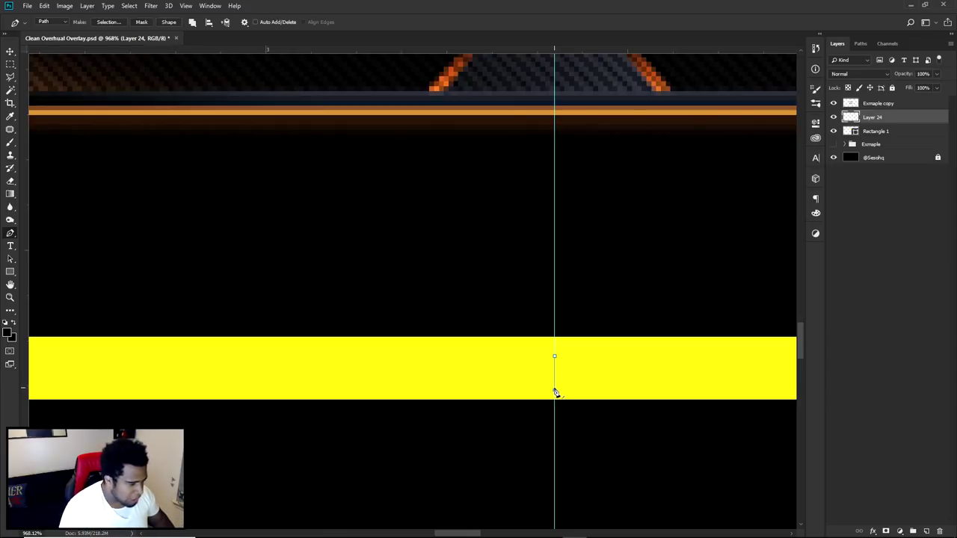
scroll(554, 393, down, 5)
drag(361, 374, 588, 371)
click(252, 379)
click(252, 326)
click(432, 318)
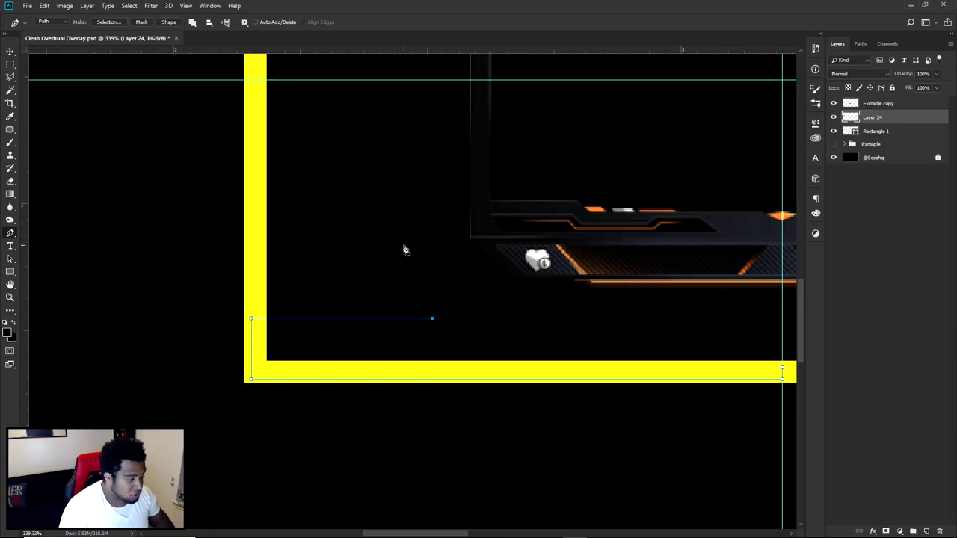
scroll(515, 265, down, 3)
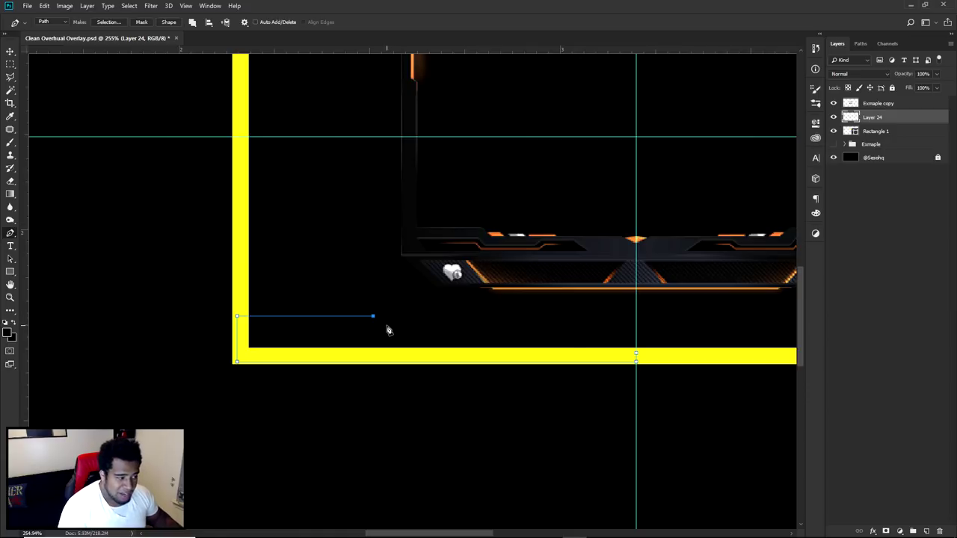
click(357, 302)
drag(389, 300, 400, 291)
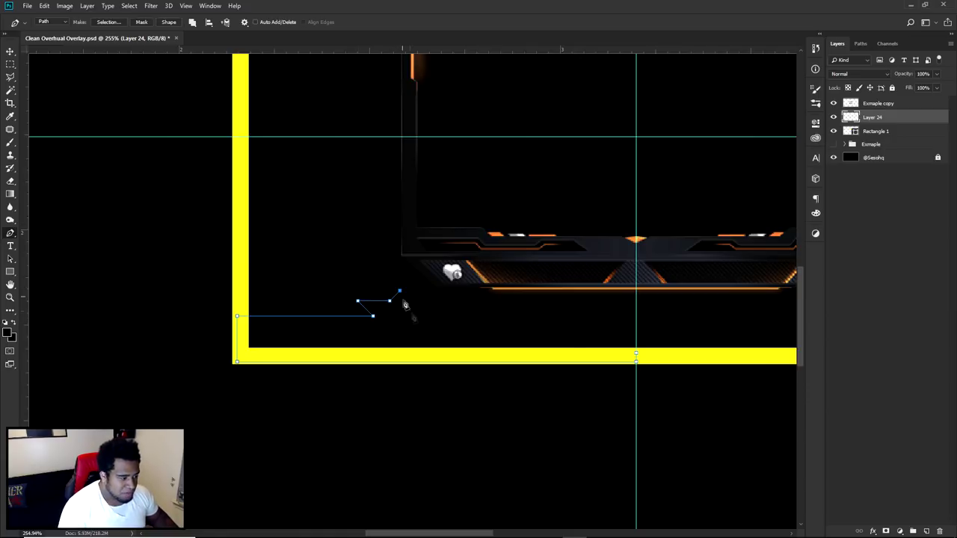
key(ctrl+z)
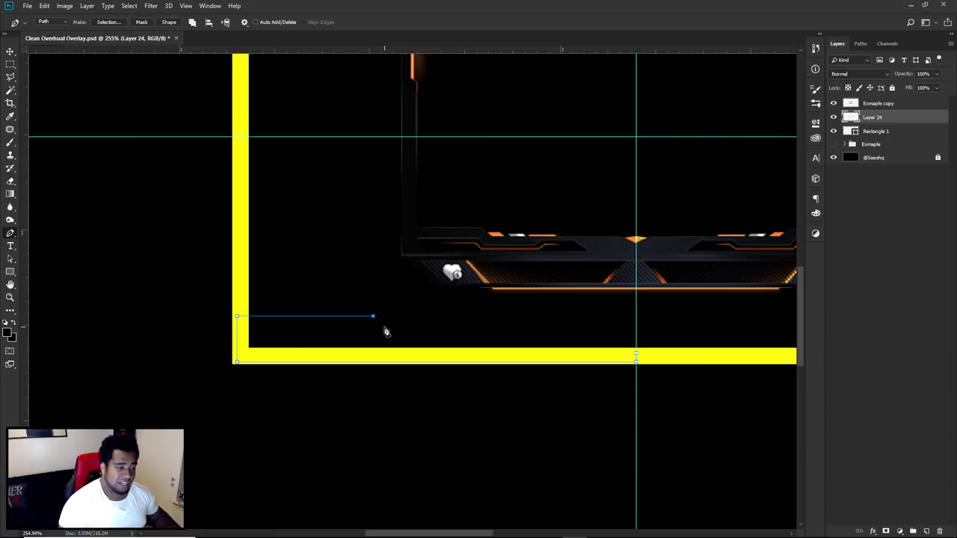
click(382, 328)
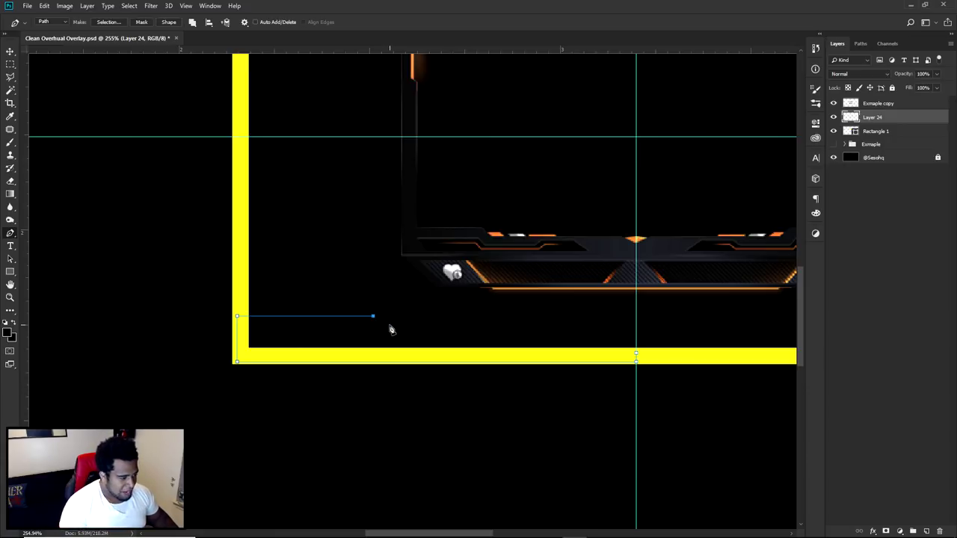
click(401, 326)
key(ctrl+z)
Continue the path with a short diagonal step down and a long horizontal edge, slope it down to the vertical guide, and close it
click(383, 326)
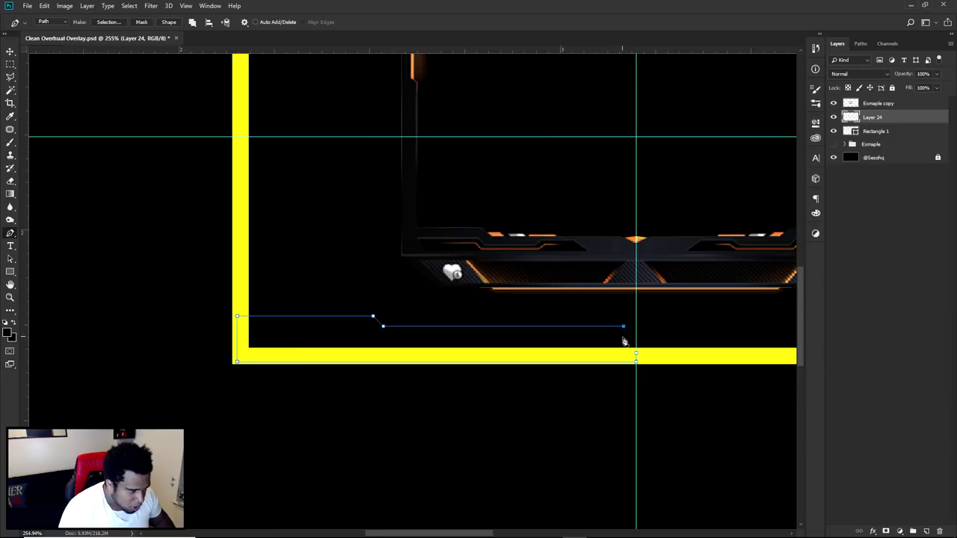
scroll(624, 334, up, 4)
click(588, 316)
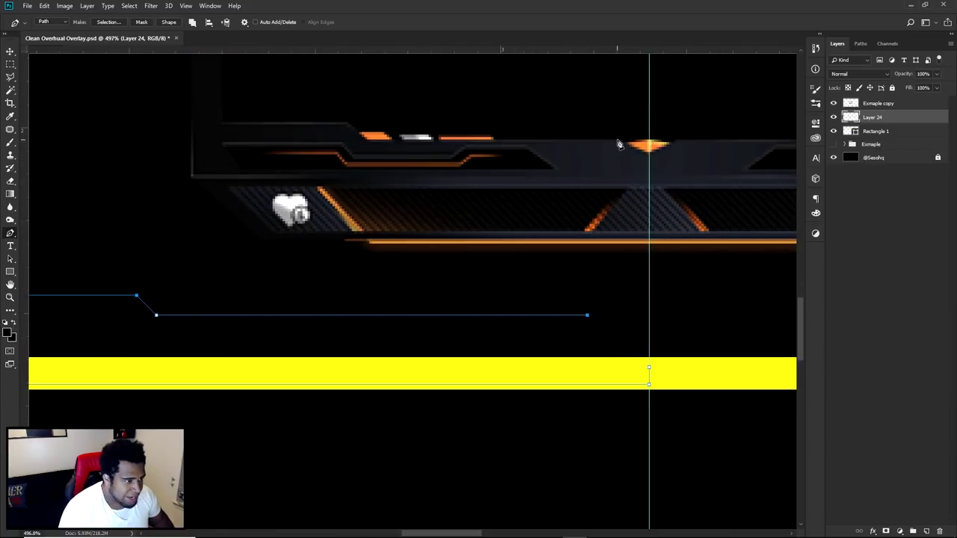
scroll(646, 364, up, 6)
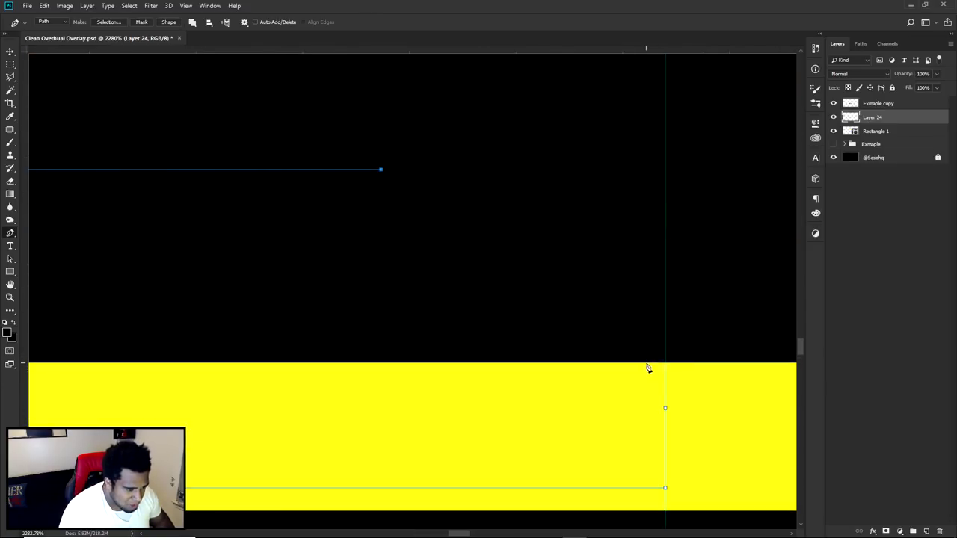
click(666, 365)
scroll(673, 365, up, 4)
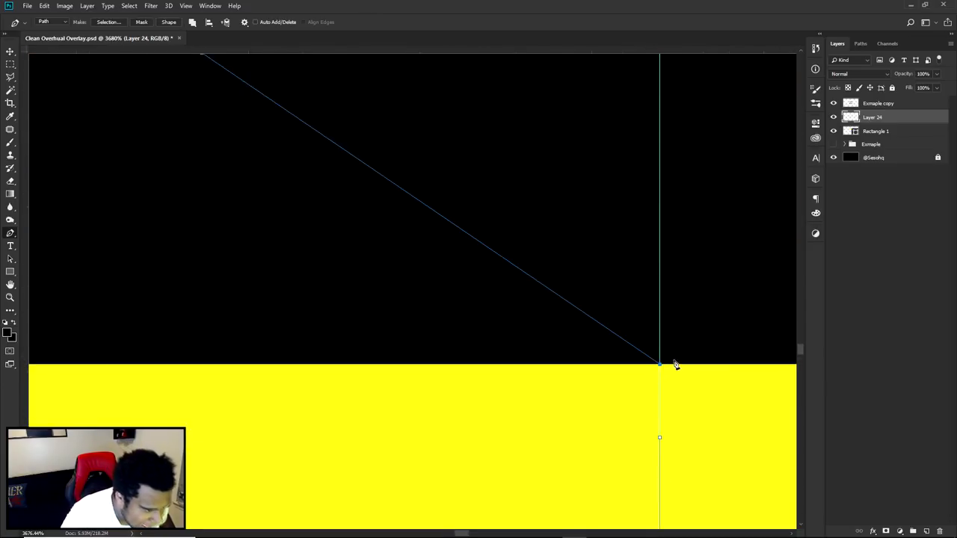
scroll(648, 363, down, 6)
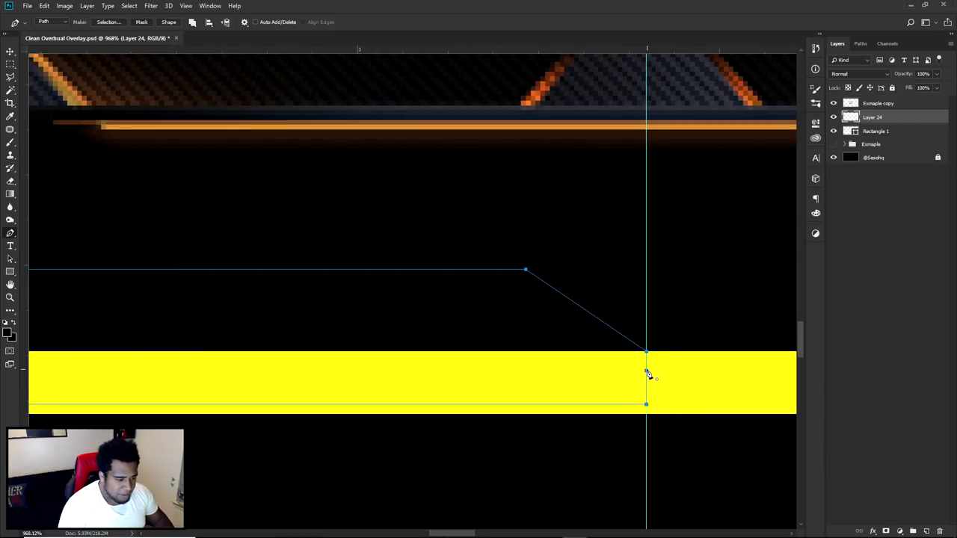
Fill the closed path with colour 1a1d22 at 100% opacity and delete the path
scroll(647, 374, down, 5)
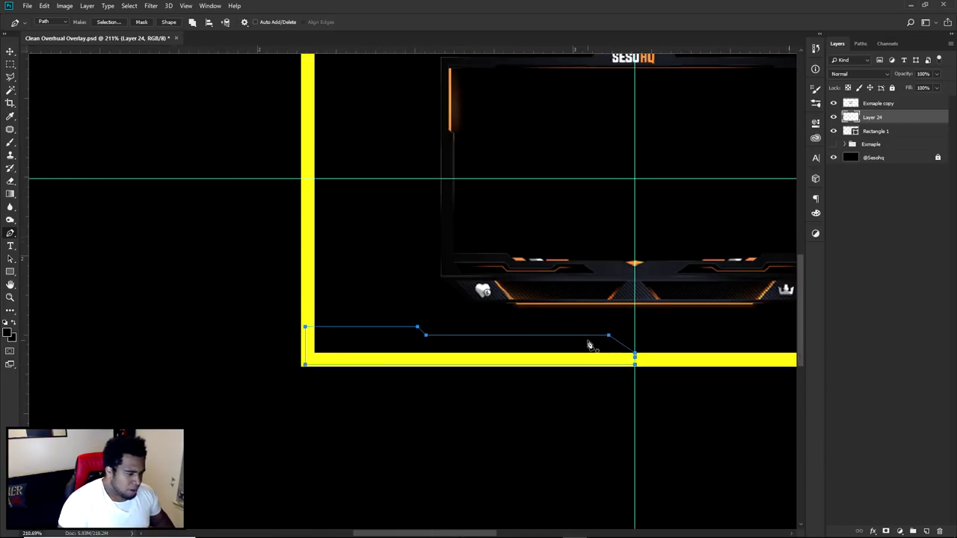
scroll(589, 342, down, 1)
drag(573, 335, 447, 331)
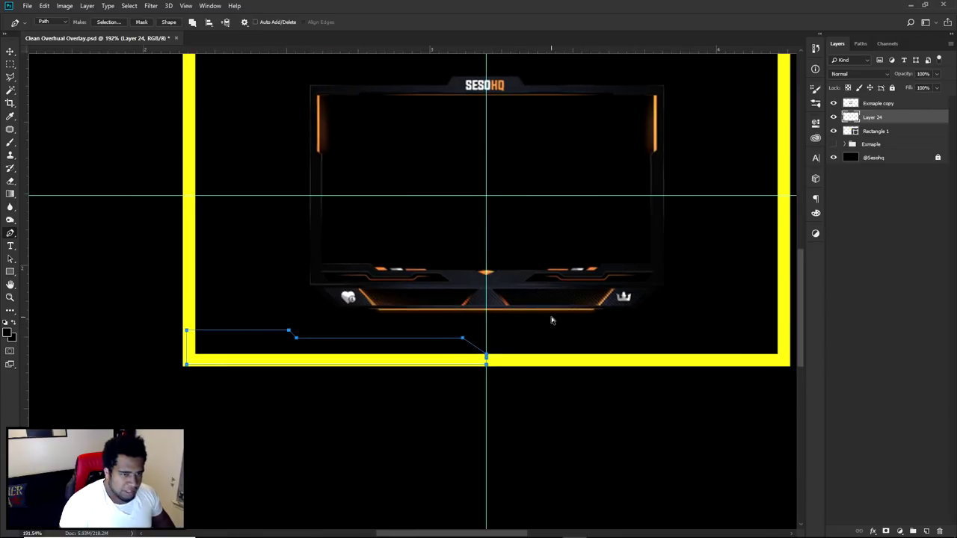
right_click(593, 279)
click(611, 342)
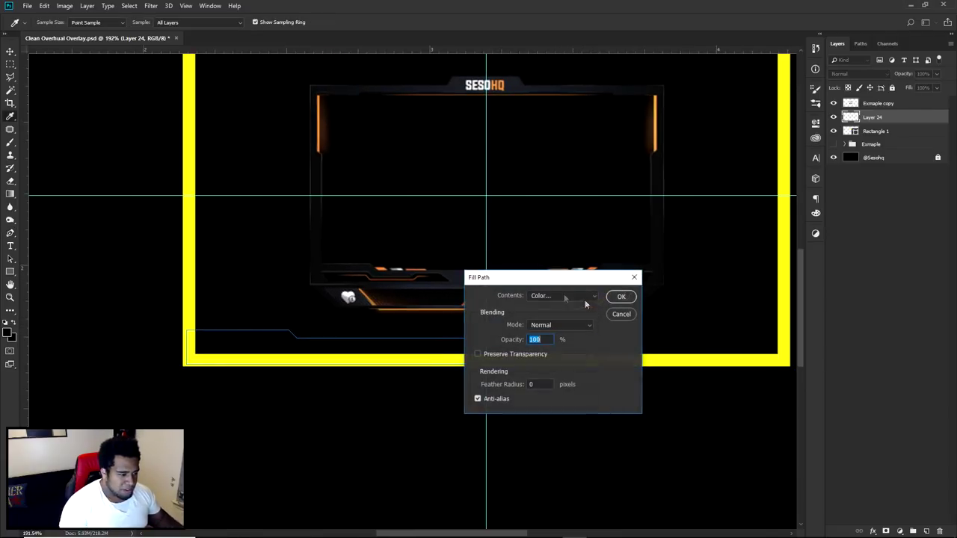
click(541, 297)
click(541, 317)
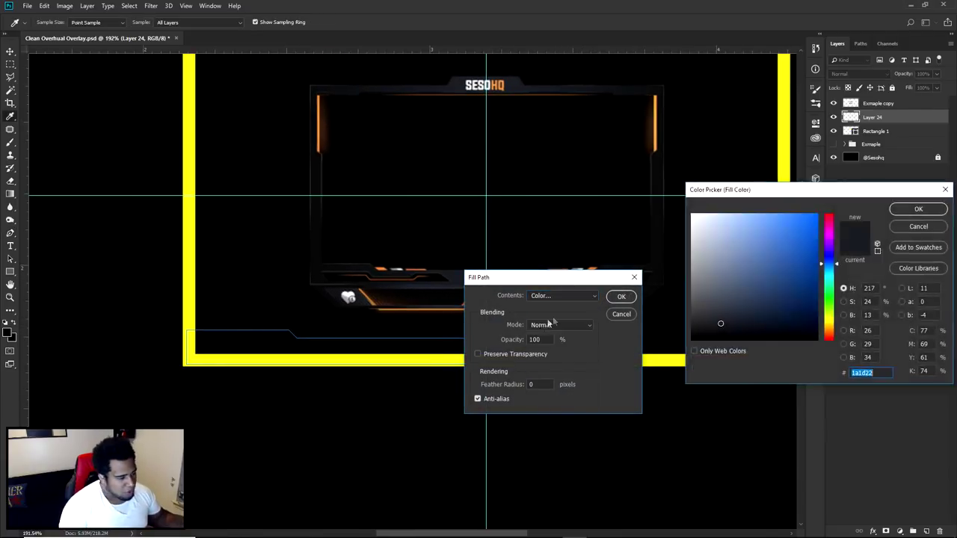
click(919, 210)
click(621, 296)
right_click(417, 255)
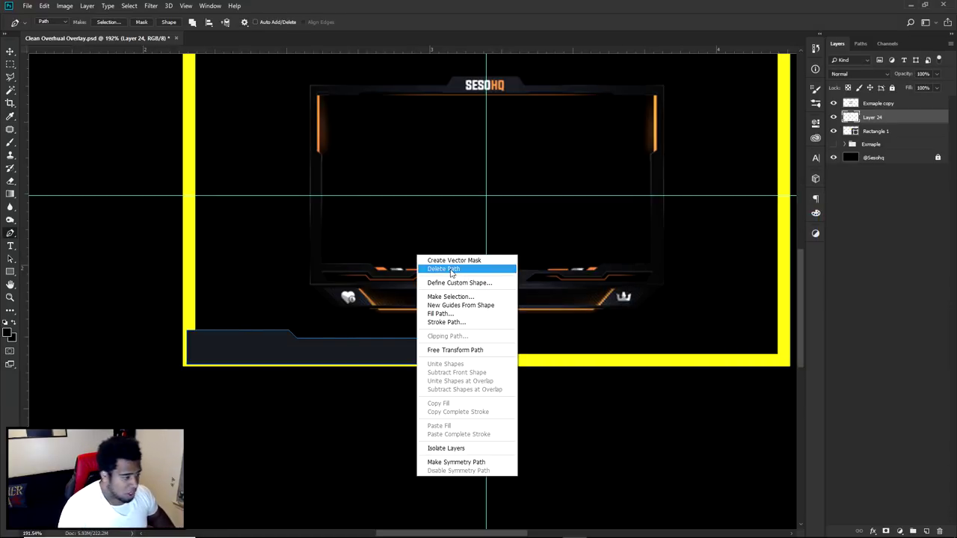
click(448, 269)
Duplicate the dark bottom shape and place the copy along the bottom border on the right side of the vertical guide
key(v)
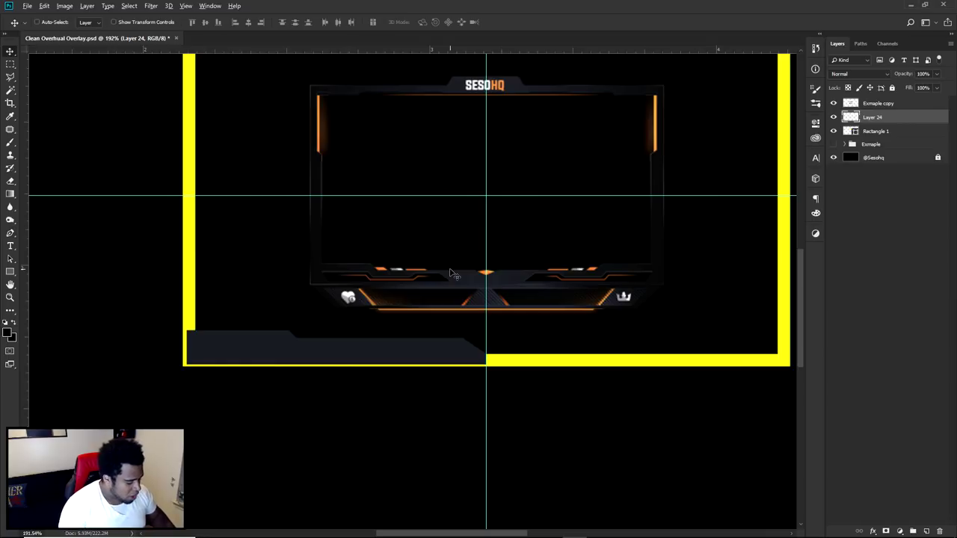
drag(375, 309, 566, 204)
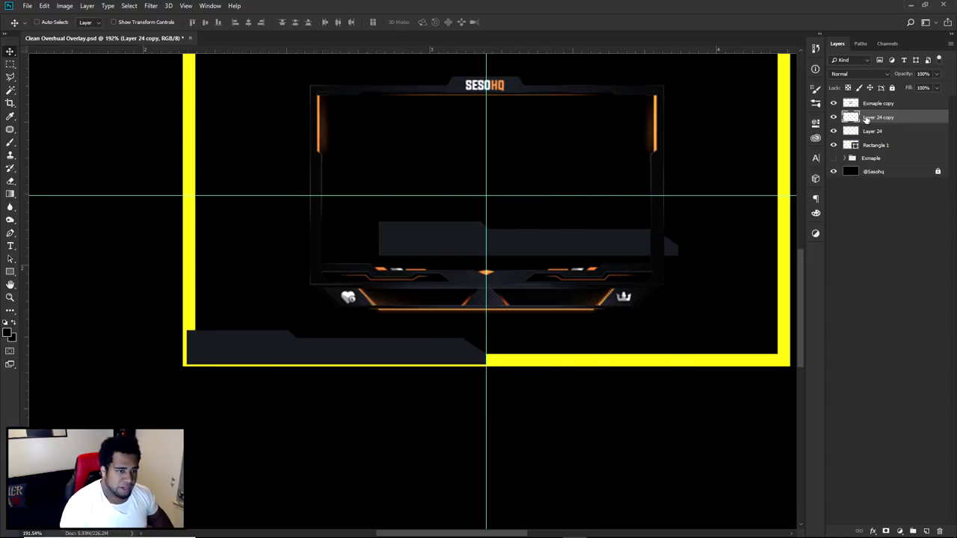
key(ctrl+z)
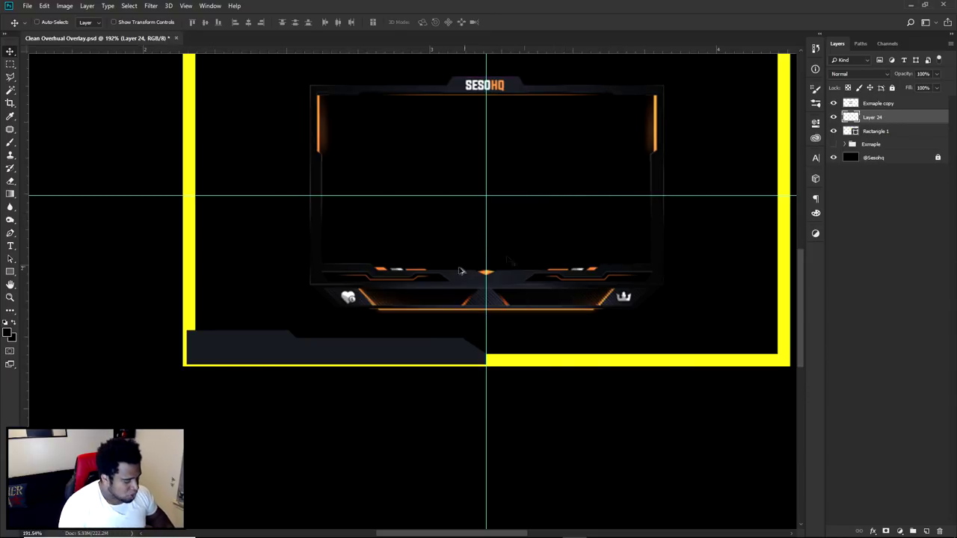
drag(213, 348, 523, 365)
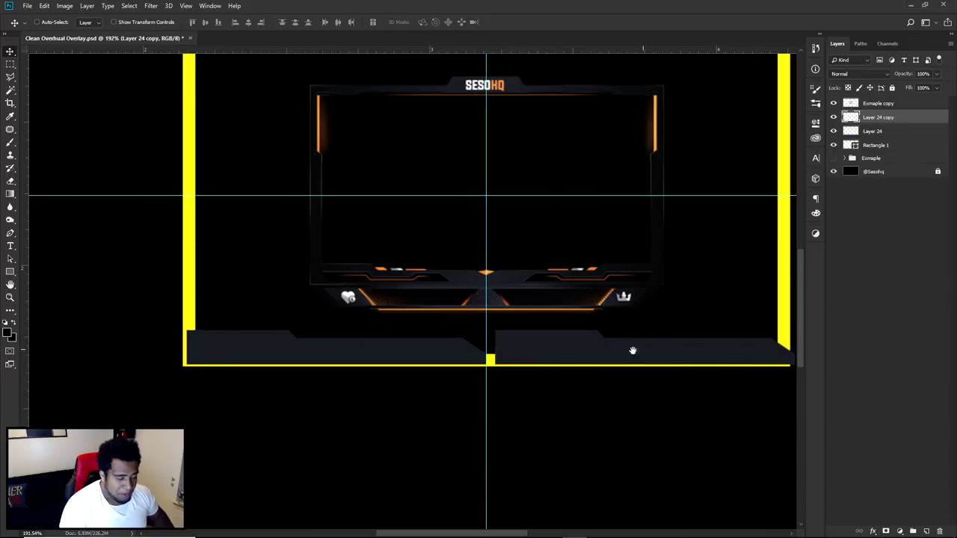
drag(632, 351, 514, 358)
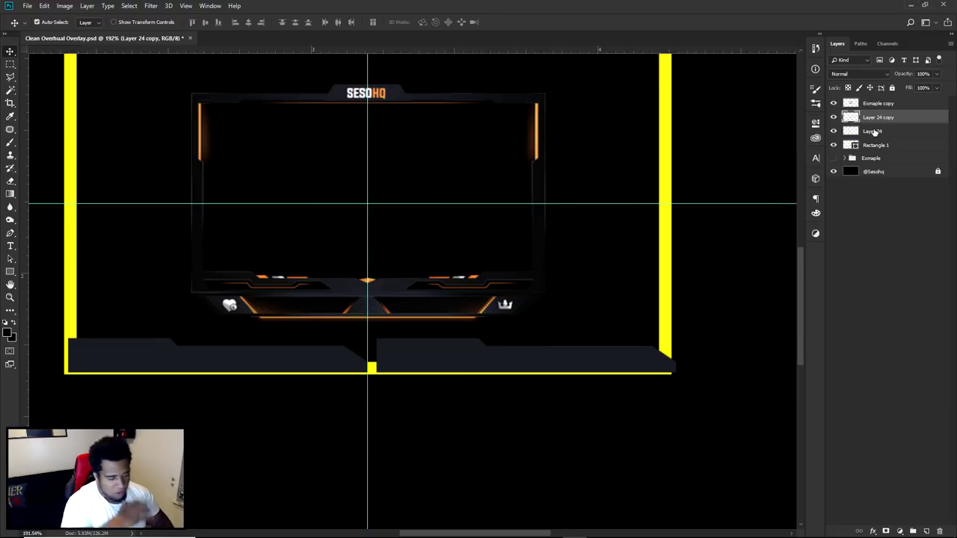
Flip the copied shape horizontally and move it against the original so both halves meet at the vertical guide
key(ctrl+t)
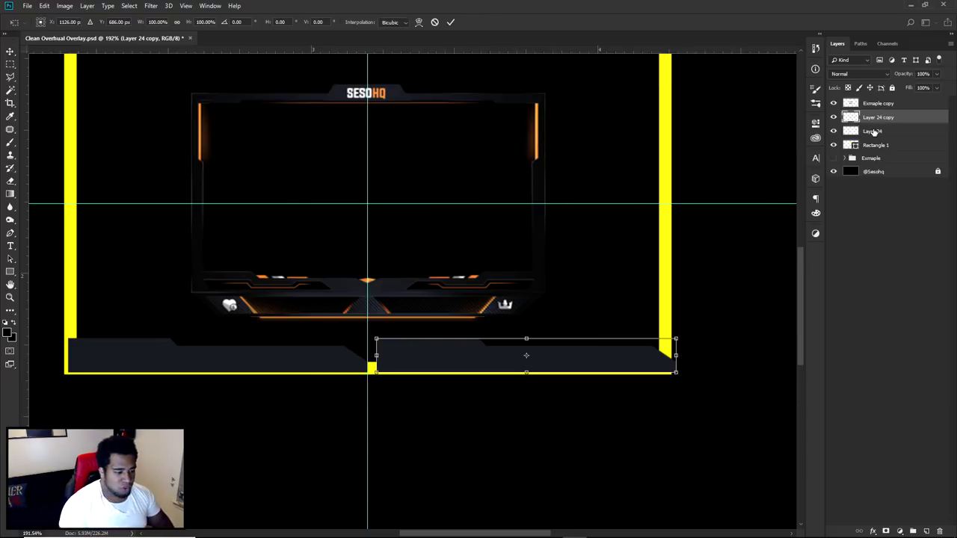
right_click(559, 361)
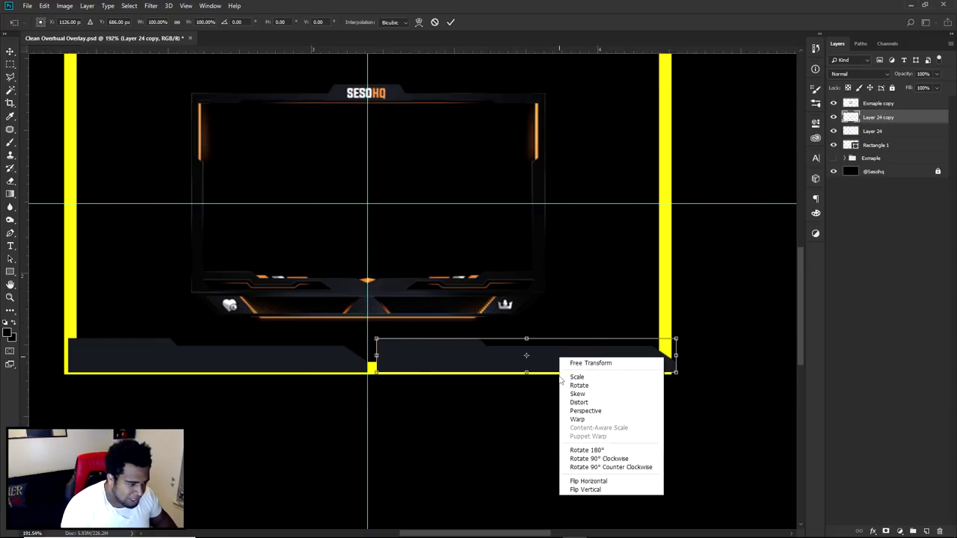
click(586, 481)
scroll(354, 371, up, 6)
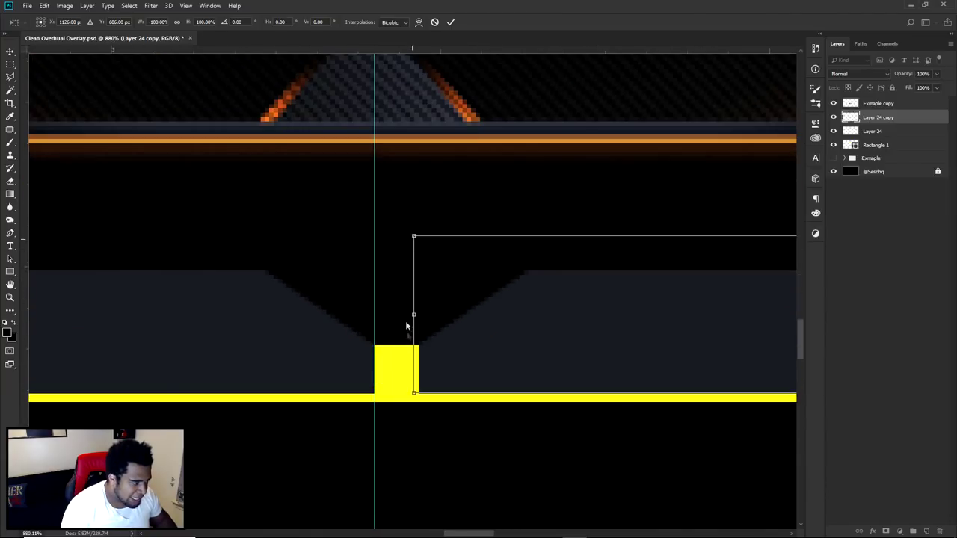
drag(449, 360, 411, 363)
scroll(366, 372, up, 8)
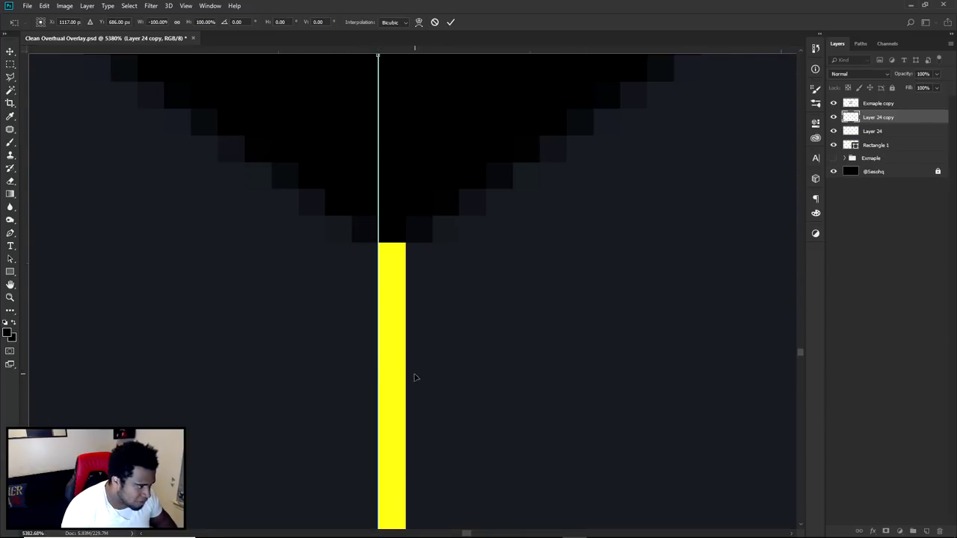
key(Left)
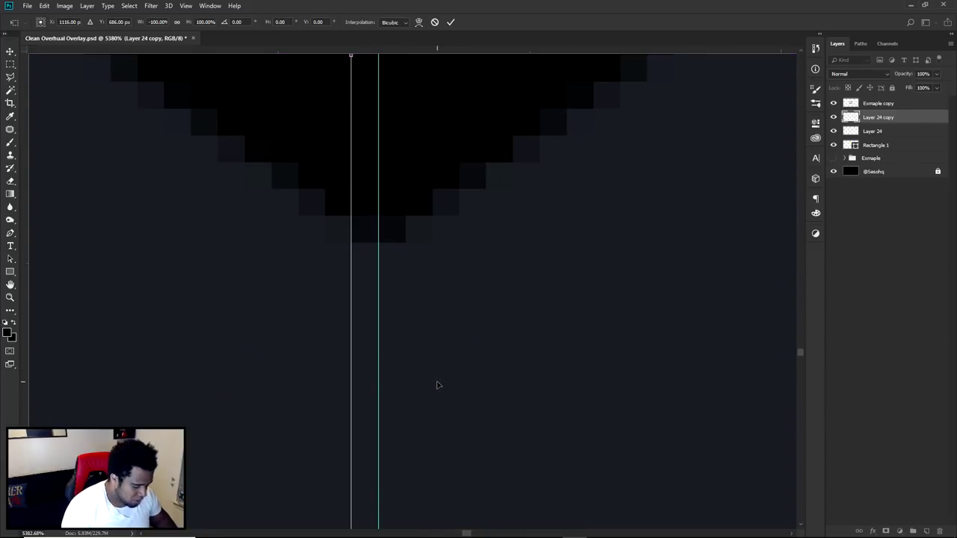
key(Return)
scroll(448, 378, down, 10)
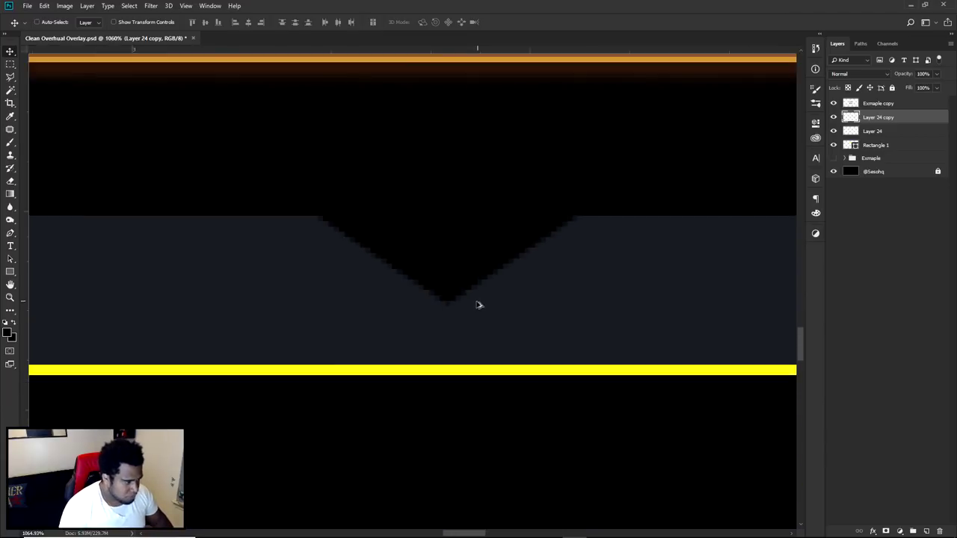
scroll(484, 301, down, 8)
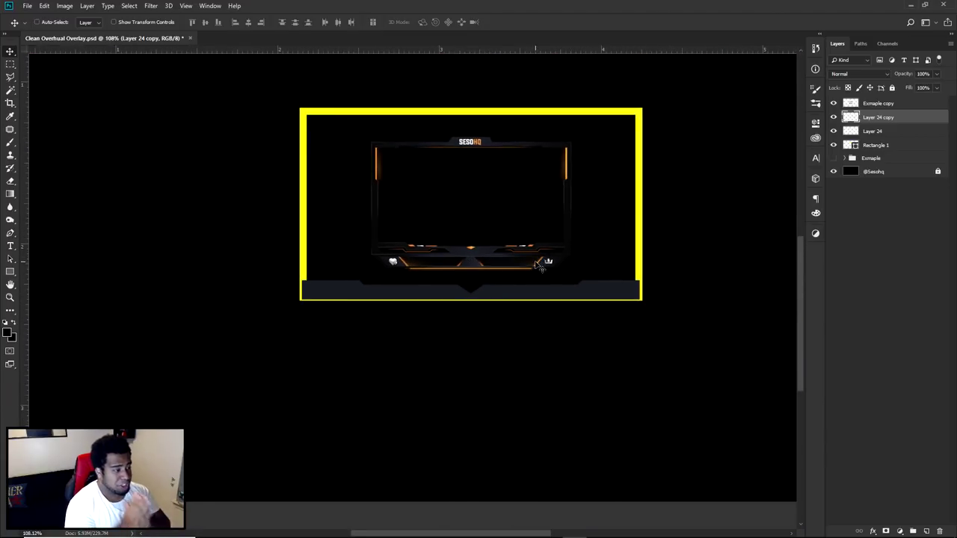
Show the guides and add a new layer above the flipped copy for the next Pen shape
scroll(433, 243, up, 5)
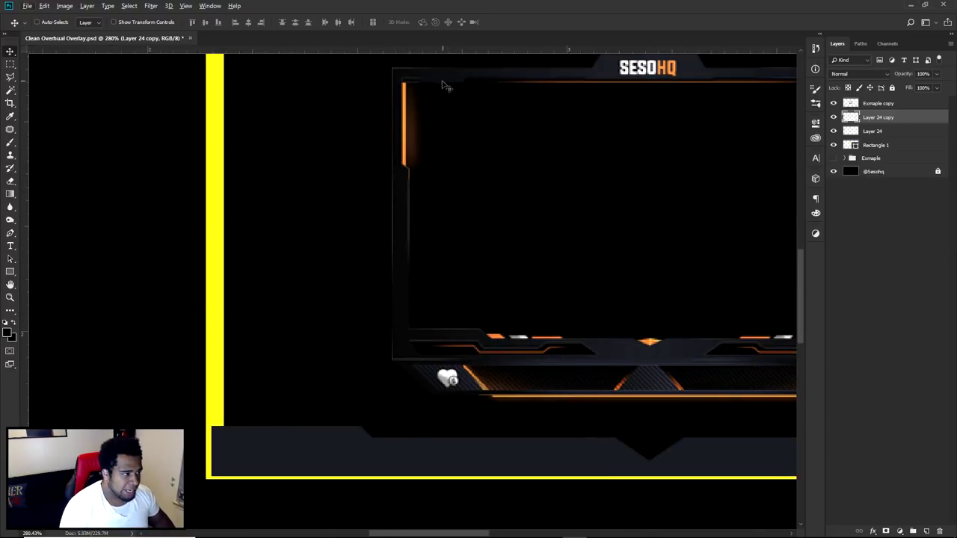
scroll(524, 171, down, 3)
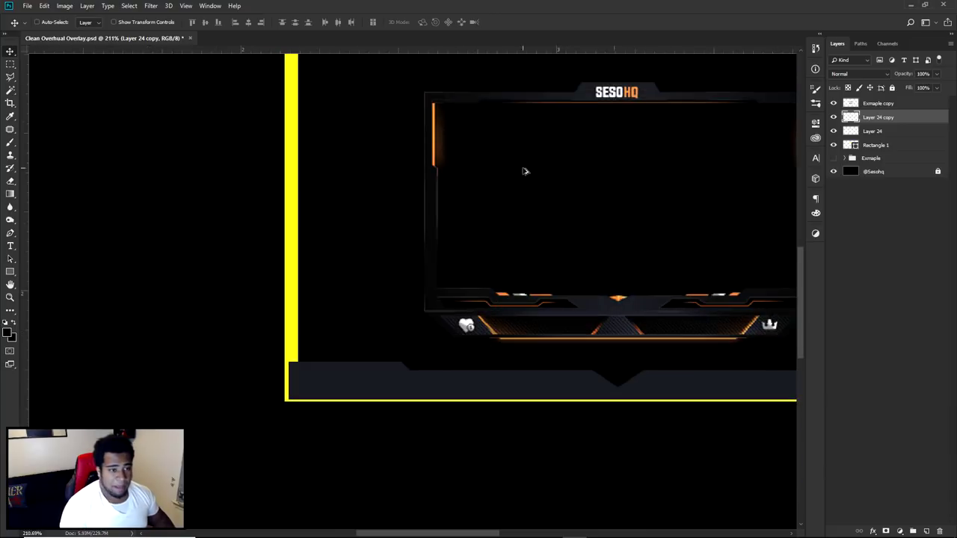
key(ctrl+semicolon)
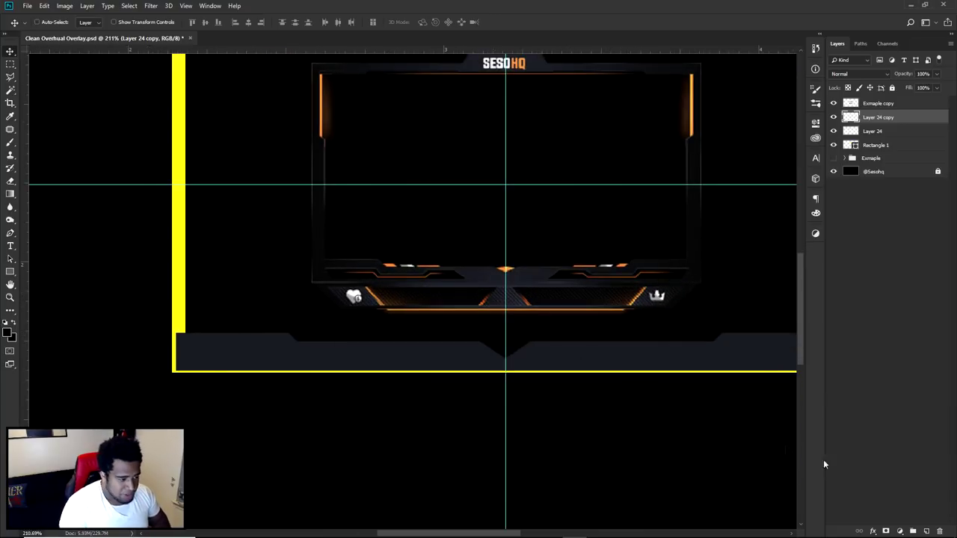
click(924, 531)
key(p)
scroll(486, 370, up, 5)
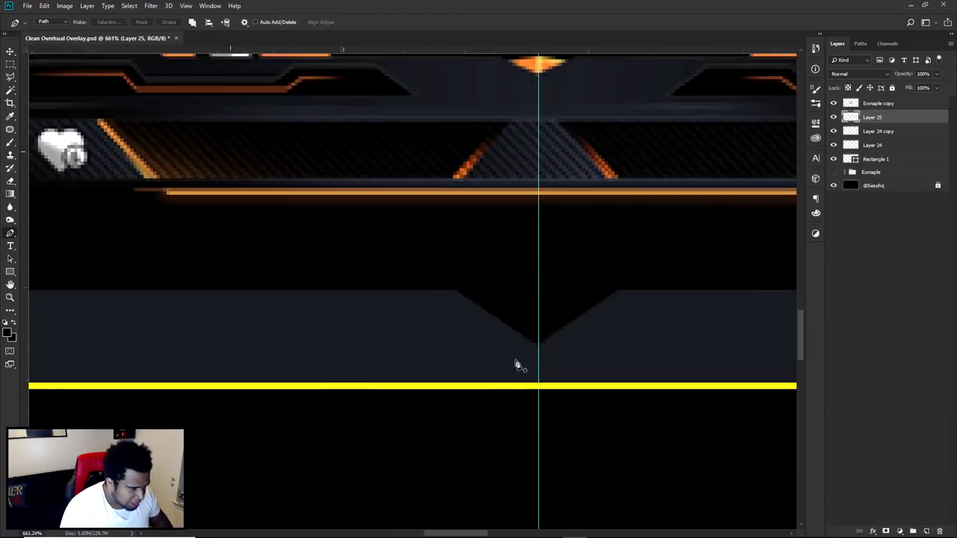
Select the flipped copy's layer and shift the copy slightly so the V notch is centred on the vertical guide
scroll(542, 357, up, 4)
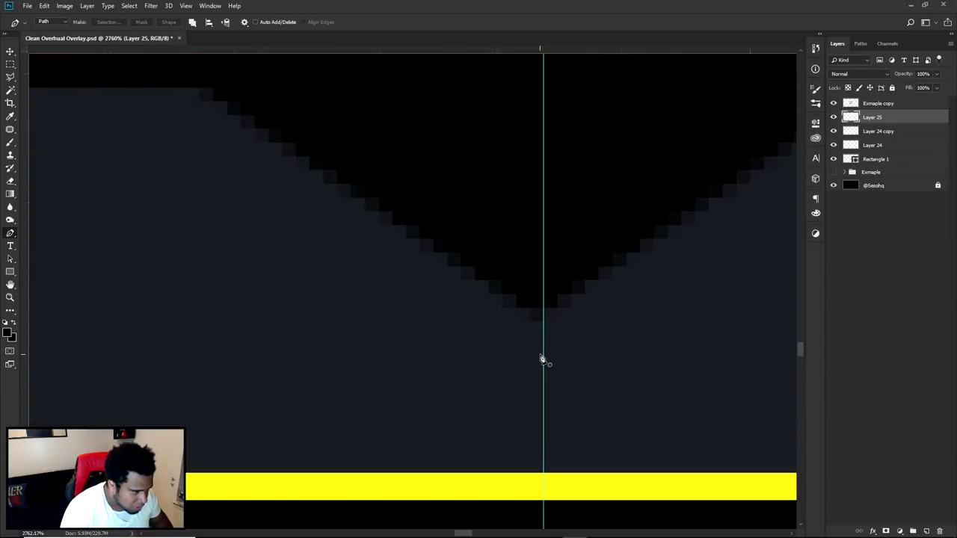
scroll(542, 359, up, 1)
key(v)
key(alt+bracketleft)
mouse_move(596, 325)
mouse_down()
mouse_move(603, 320)
mouse_move(603, 341)
mouse_up()
scroll(618, 374, down, 3)
scroll(617, 369, down, 1)
scroll(617, 369, up, 4)
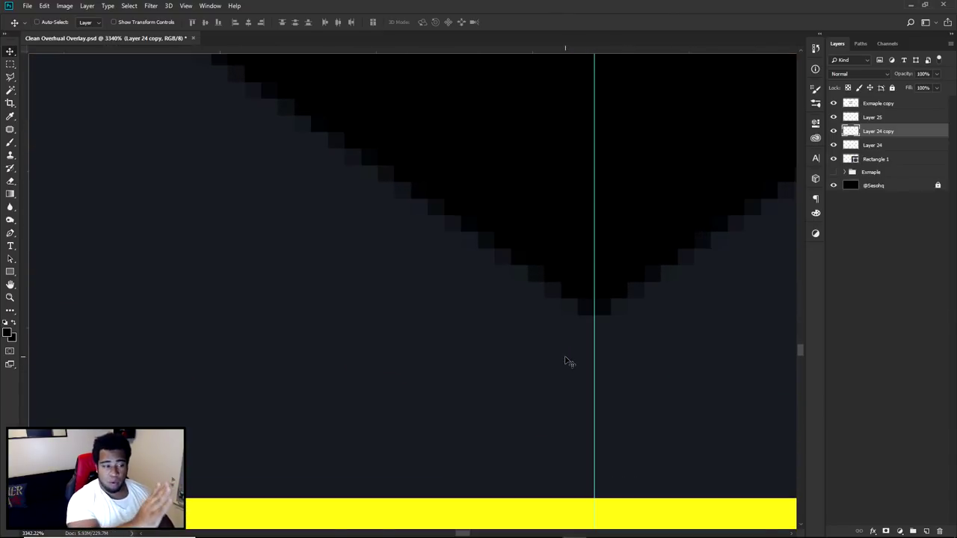
click(613, 343)
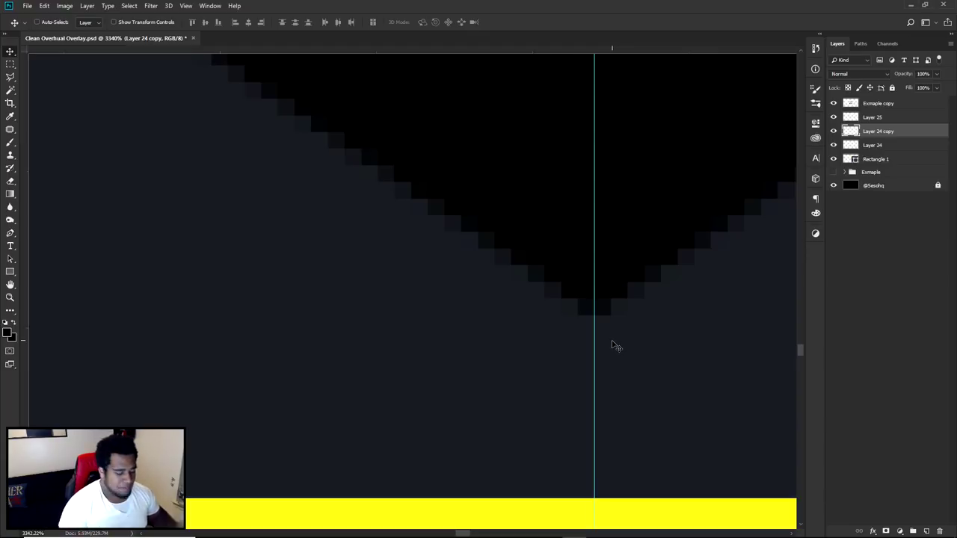
Start a Pen path on the vertical guide just below the tip of the V notch
key(p)
click(594, 366)
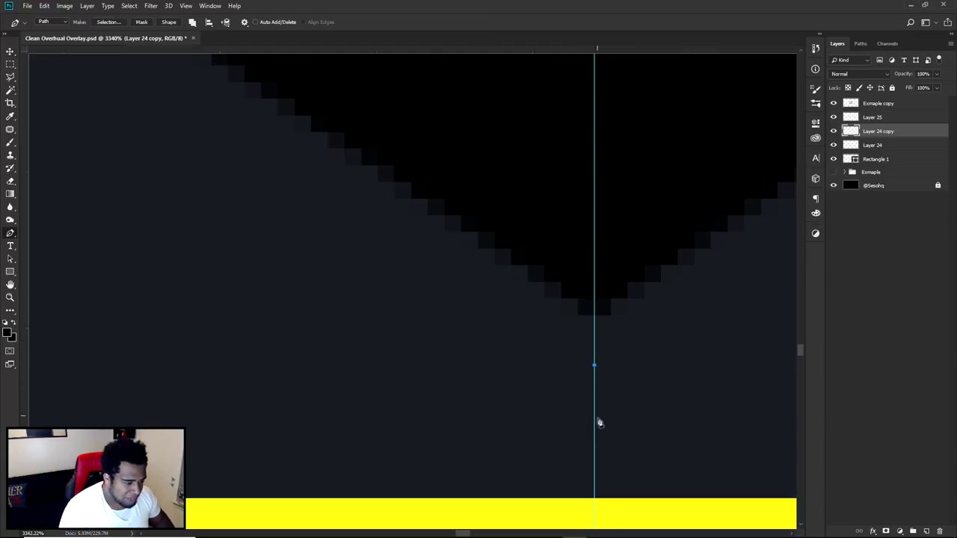
scroll(596, 405, down, 5)
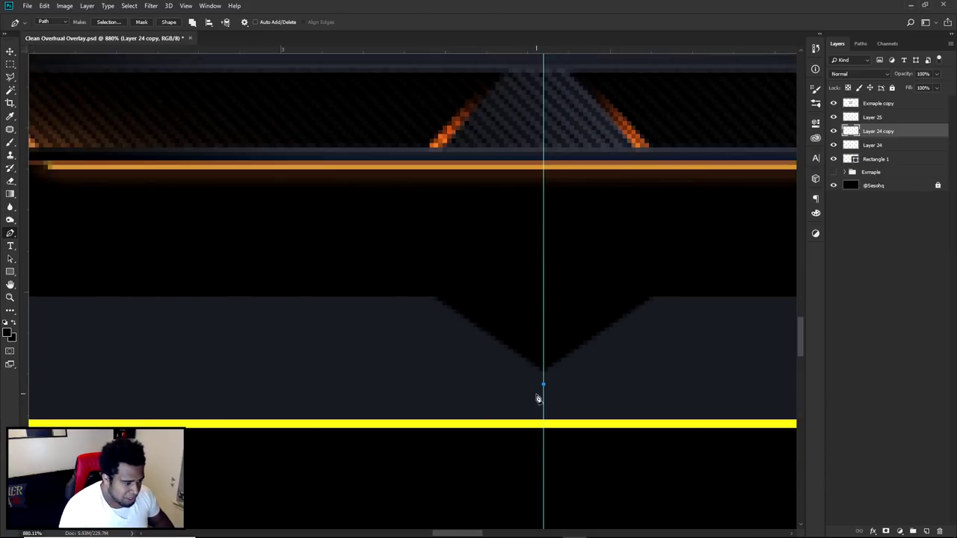
scroll(537, 395, up, 2)
click(547, 424)
scroll(545, 418, down, 2)
scroll(605, 399, down, 4)
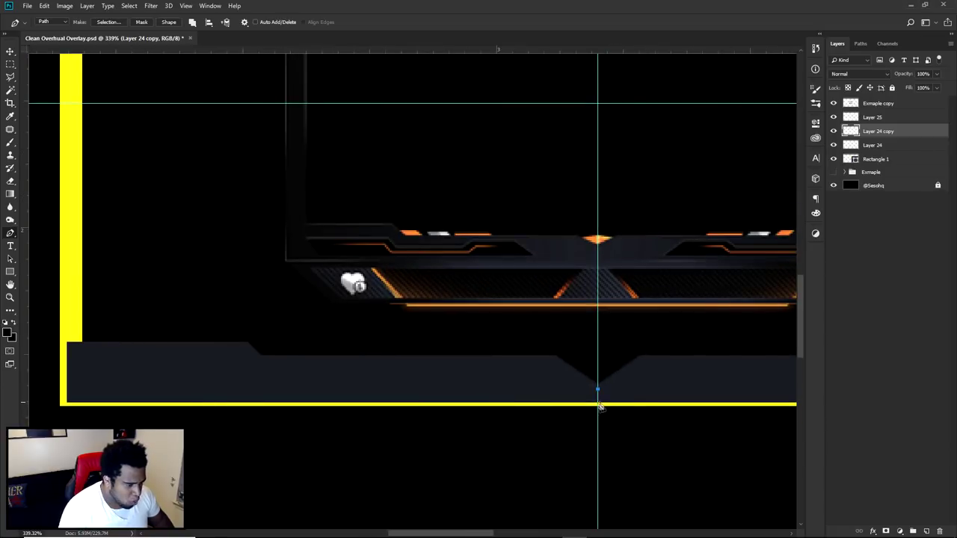
scroll(525, 284, down, 2)
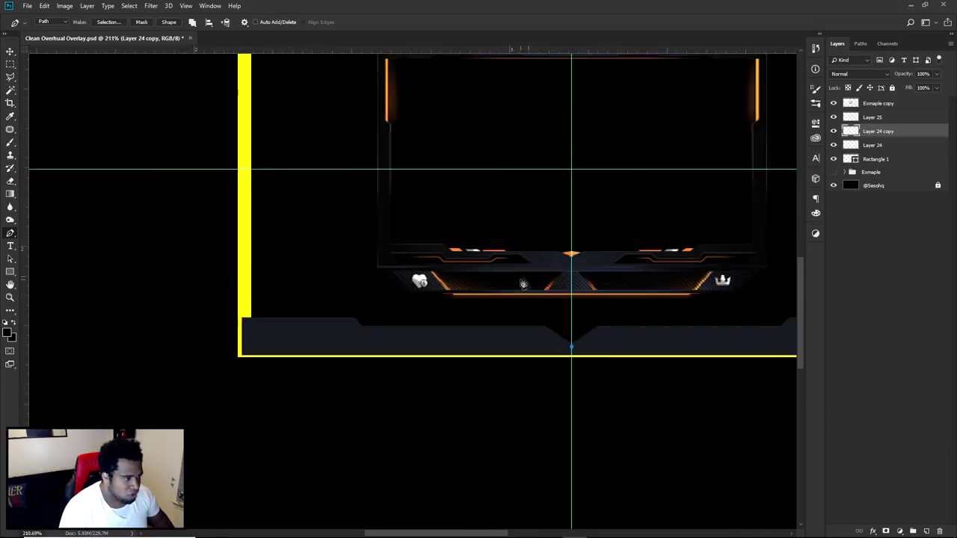
scroll(526, 284, down, 2)
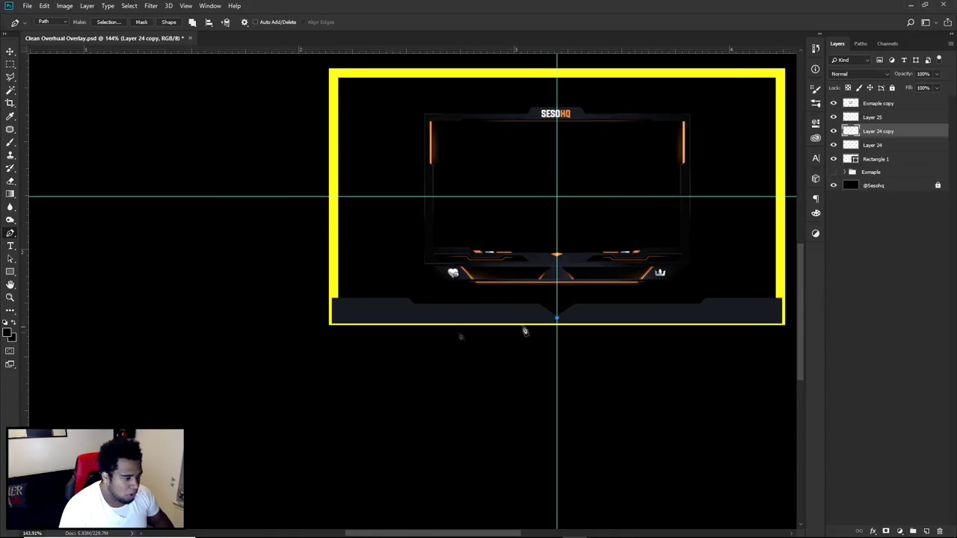
scroll(566, 324, up, 5)
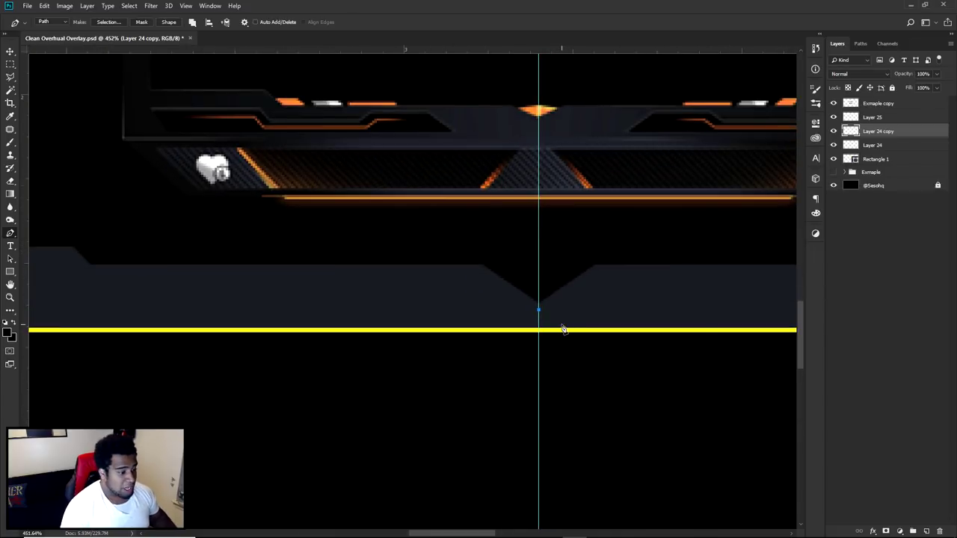
drag(363, 327, 590, 339)
click(180, 326)
scroll(180, 323, down, 4)
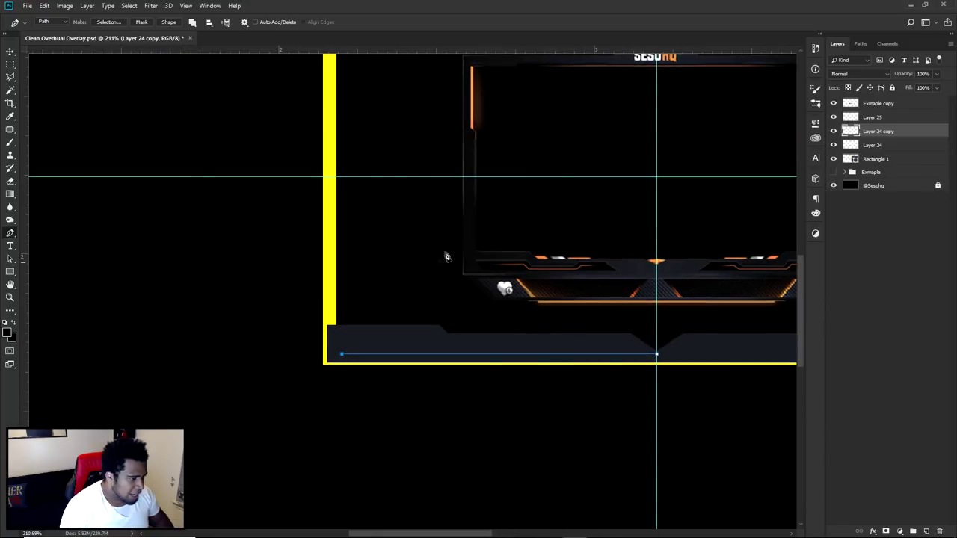
shift+click(348, 162)
key(ctrl+z)
key(ctrl+z)
Run the path horizontally to just inside the left border, up to the horizontal guide, and nudge the left edge slightly outward
shift+click(350, 354)
shift+click(348, 178)
drag(349, 204, 355, 268)
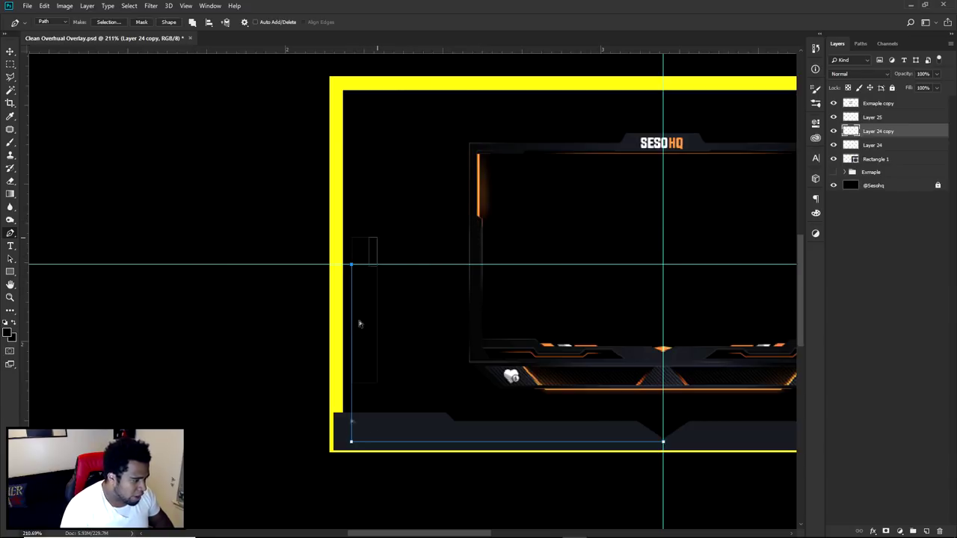
key(Left)
key(Left)
key(Right)
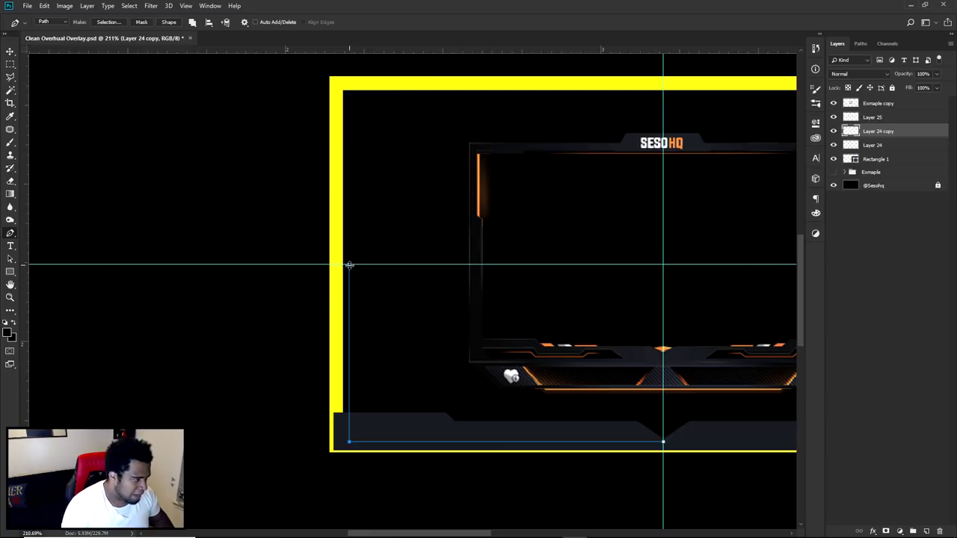
Continue the path upward, step it diagonally onto the left border, and run it up to the top-left inner corner
click(349, 192)
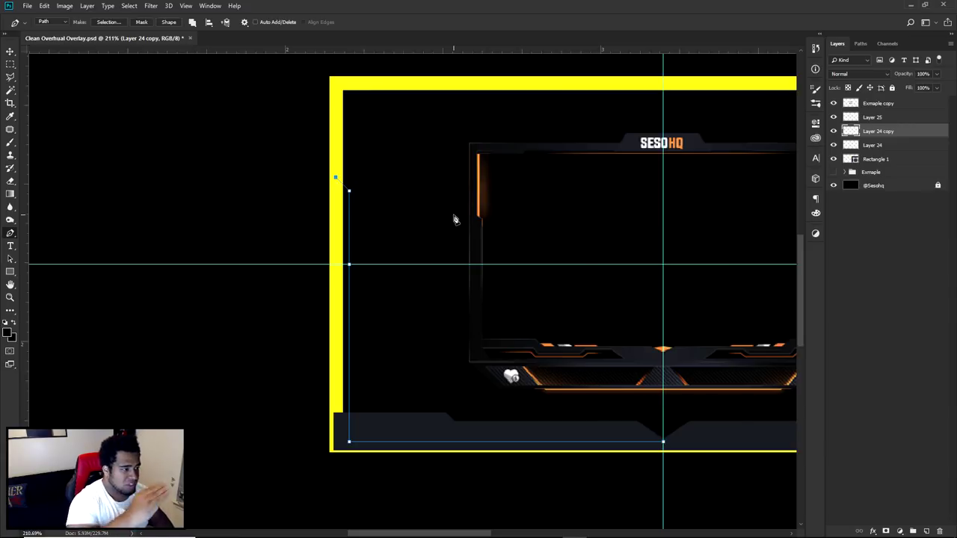
scroll(338, 178, up, 3)
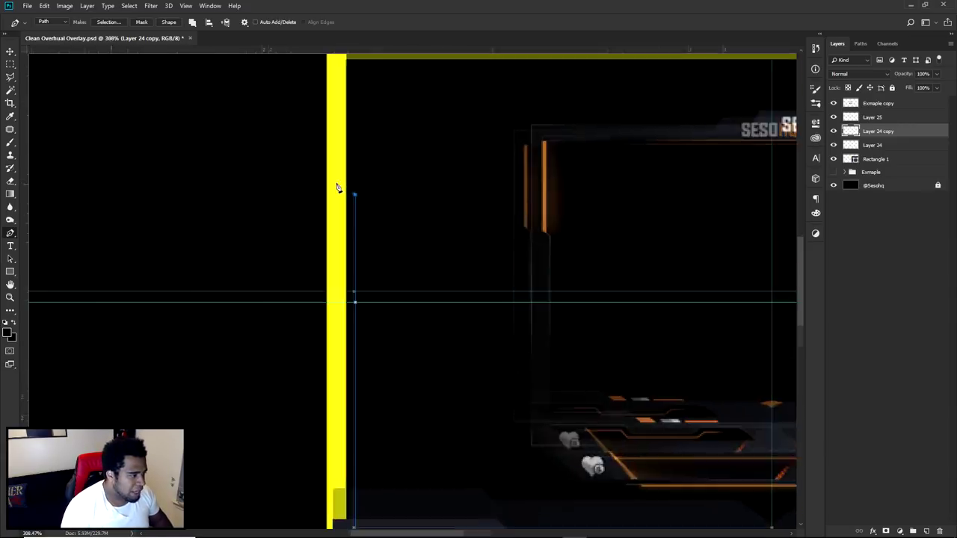
scroll(345, 172, down, 3)
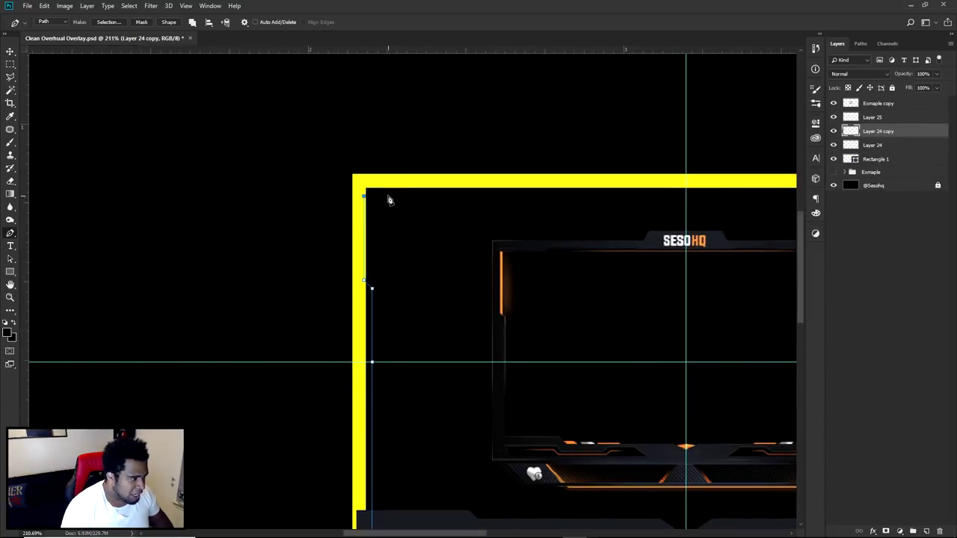
Extend the path along the top, step it diagonally up onto the top border, and run it to the vertical guide with a short rise
click(443, 197)
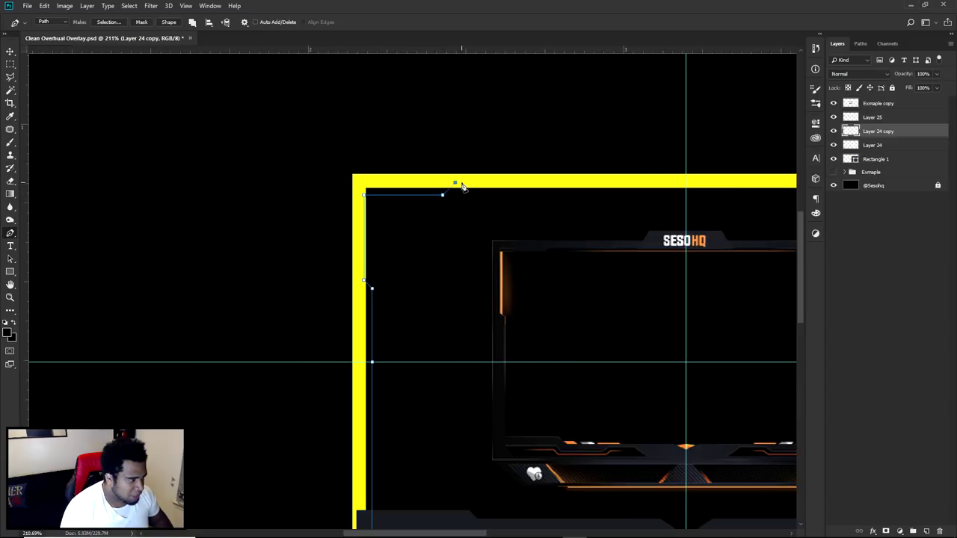
scroll(709, 160, up, 4)
click(662, 197)
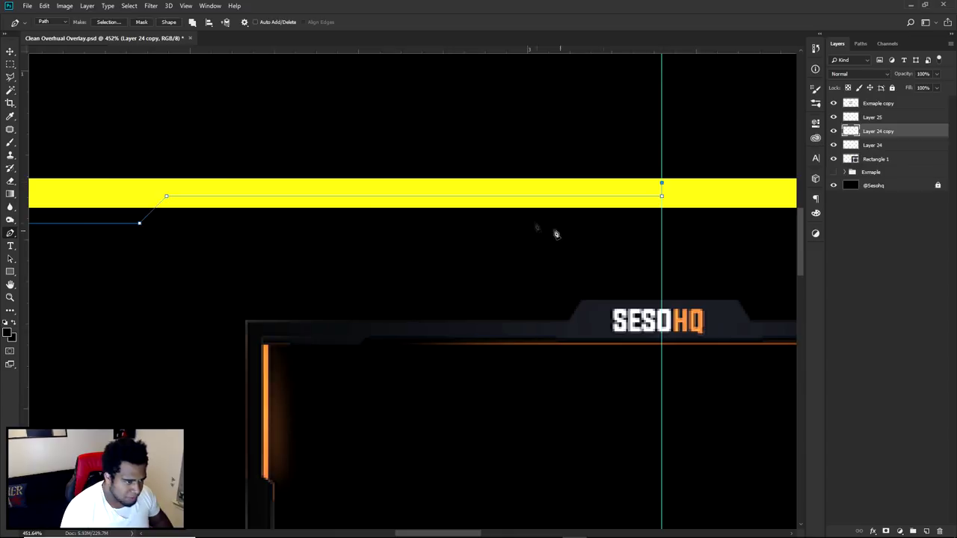
scroll(555, 229, down, 3)
scroll(292, 224, down, 3)
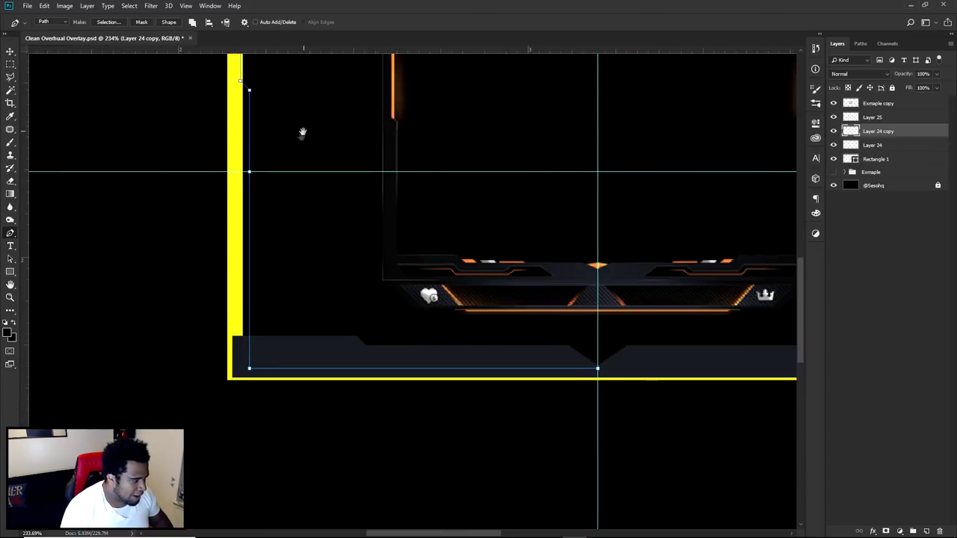
scroll(630, 405, up, 2)
drag(630, 406, 401, 361)
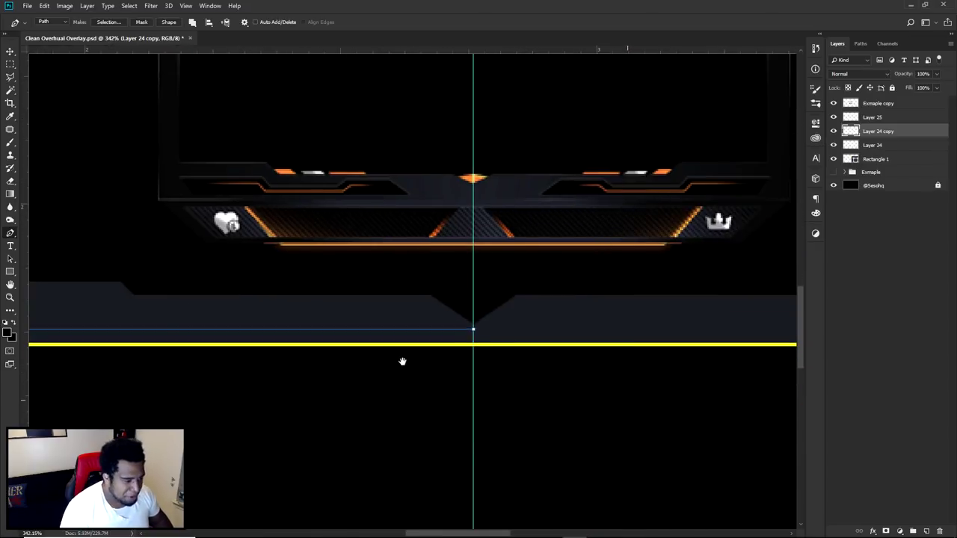
Bring the path along to the vertical guide just above the yellow bottom border and close it at its starting point
scroll(471, 359, up, 5)
click(468, 338)
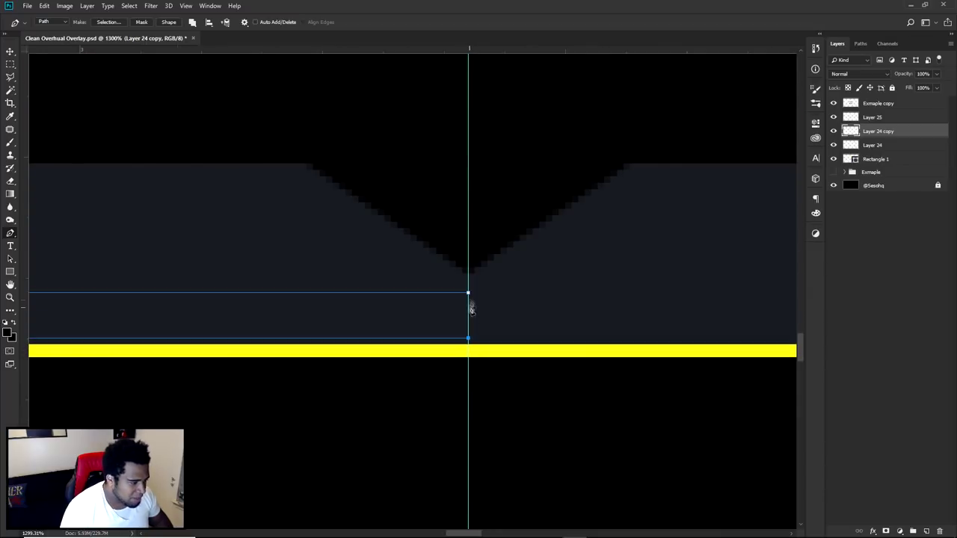
scroll(470, 299, down, 10)
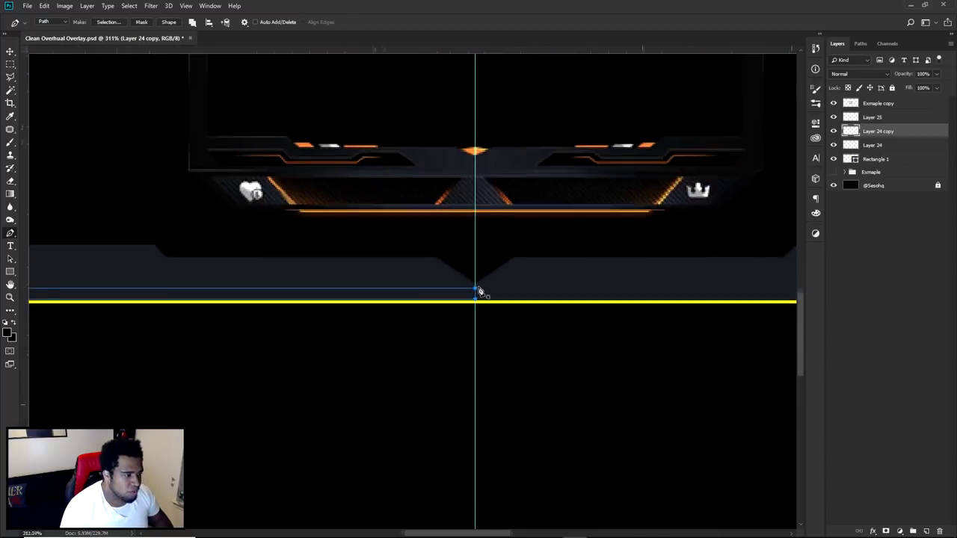
Create a new layer, fill the closed frame path on it, and delete the path
click(926, 530)
right_click(600, 197)
click(632, 253)
click(621, 296)
right_click(456, 206)
click(482, 217)
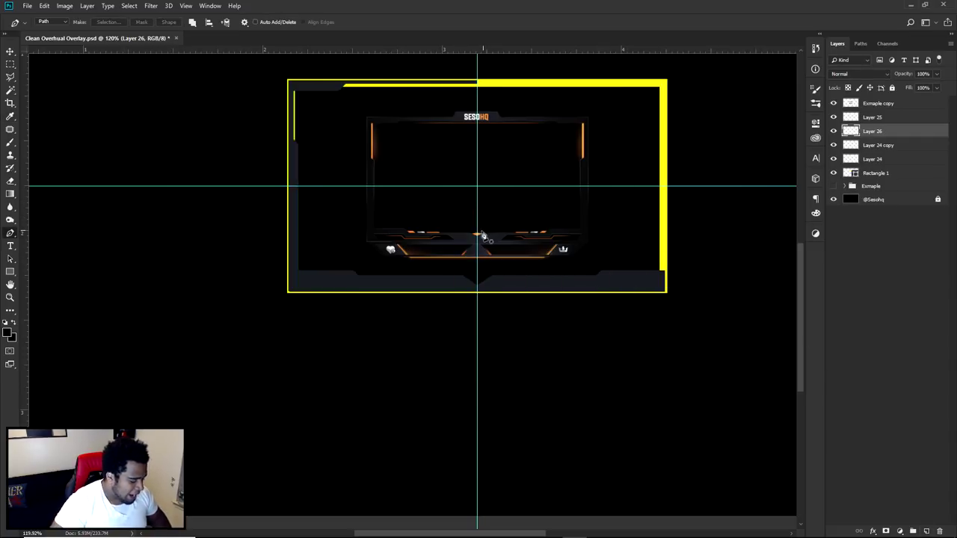
key(ctrl+semicolon)
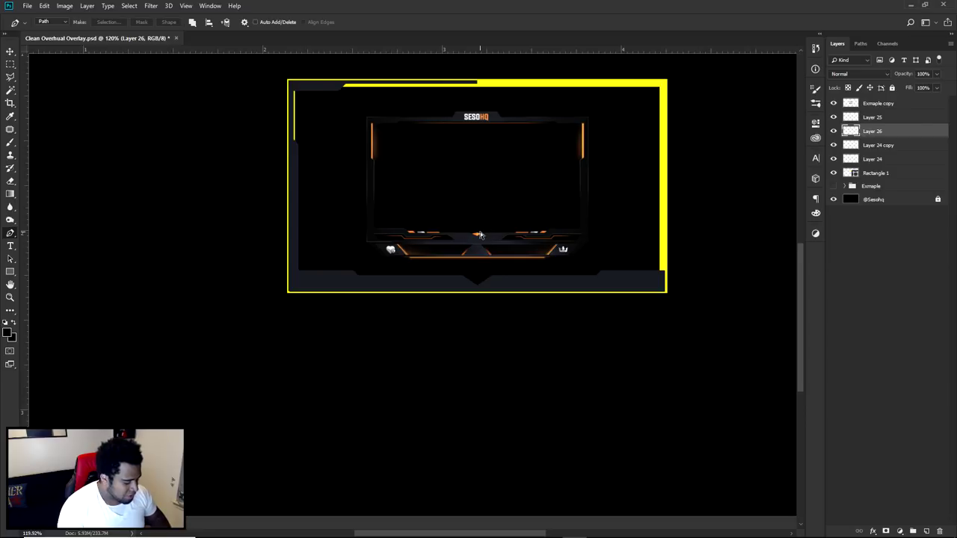
key(ctrl+t)
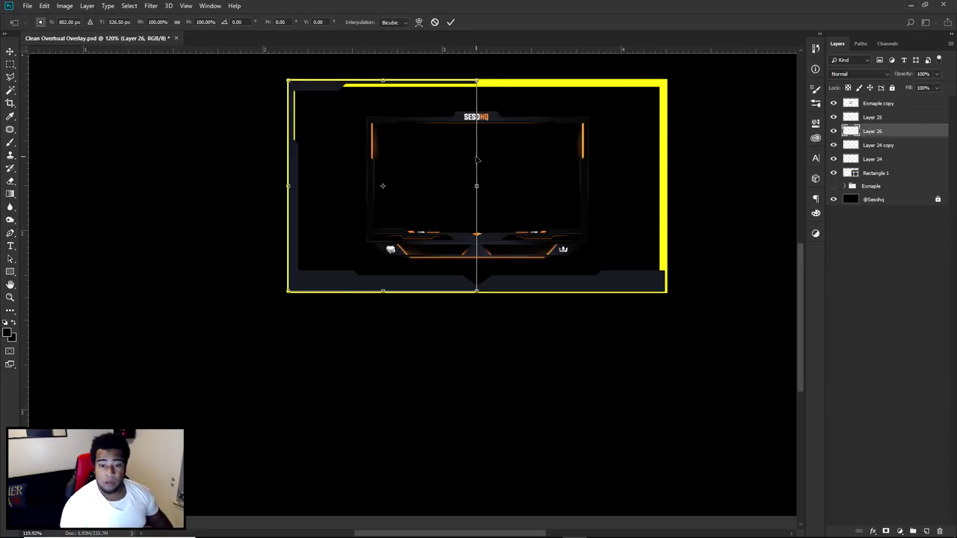
key(Return)
key(ctrl+semicolon)
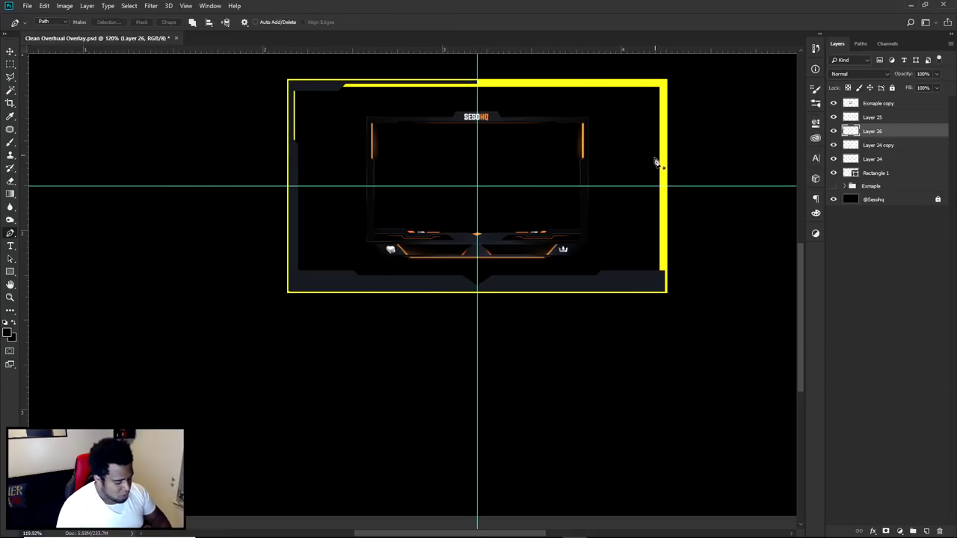
Duplicate the left half of the frame over to the right side and flip the copy horizontally
drag(359, 250, 568, 246)
key(ctrl+t)
right_click(562, 244)
click(594, 366)
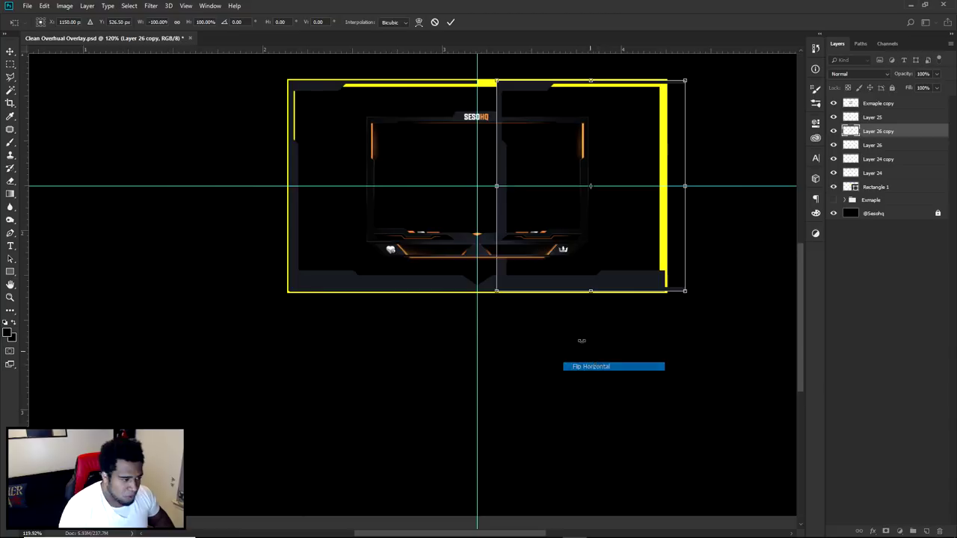
Align the mirrored half so it meets the left half exactly at the vertical guide, and apply the transform
drag(495, 221, 513, 238)
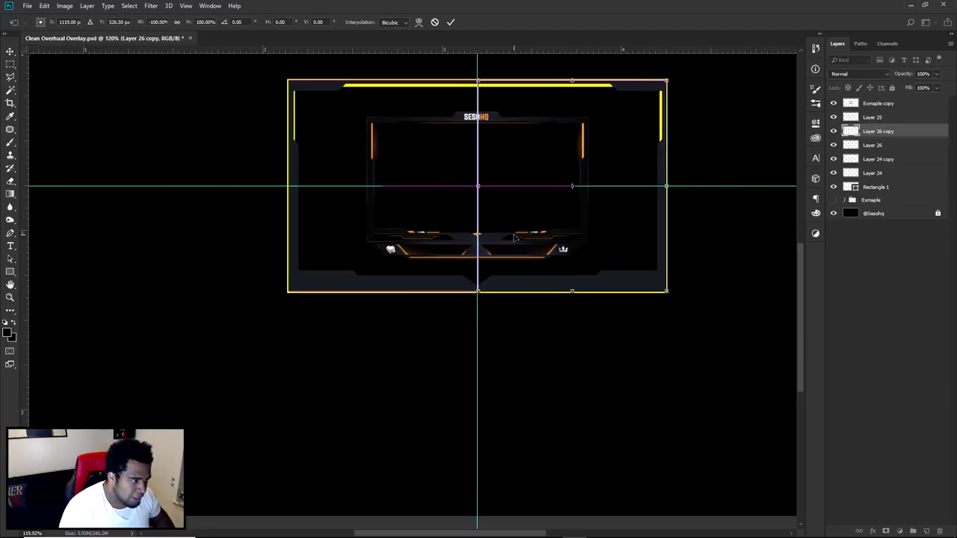
scroll(514, 238, up, 10)
drag(433, 228, 431, 231)
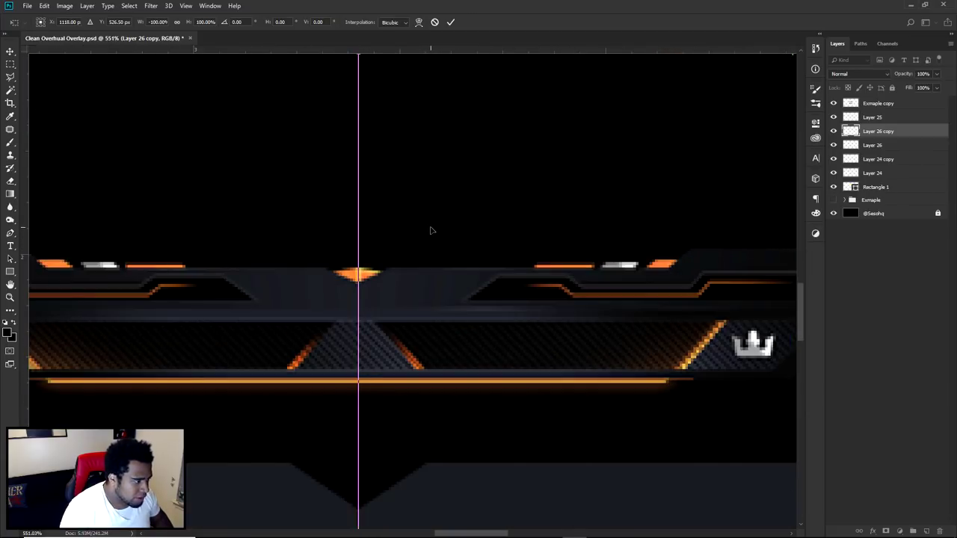
scroll(430, 230, down, 3)
click(451, 21)
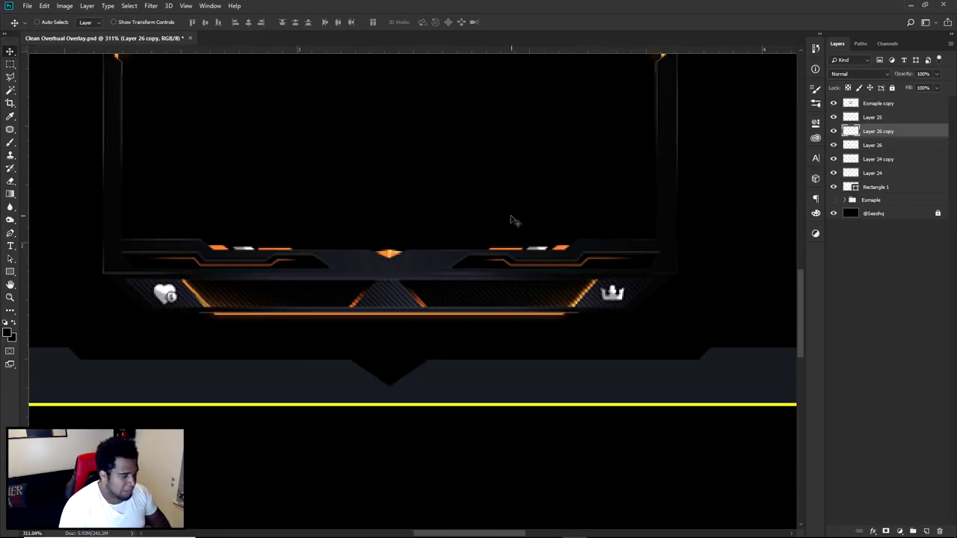
scroll(513, 221, down, 5)
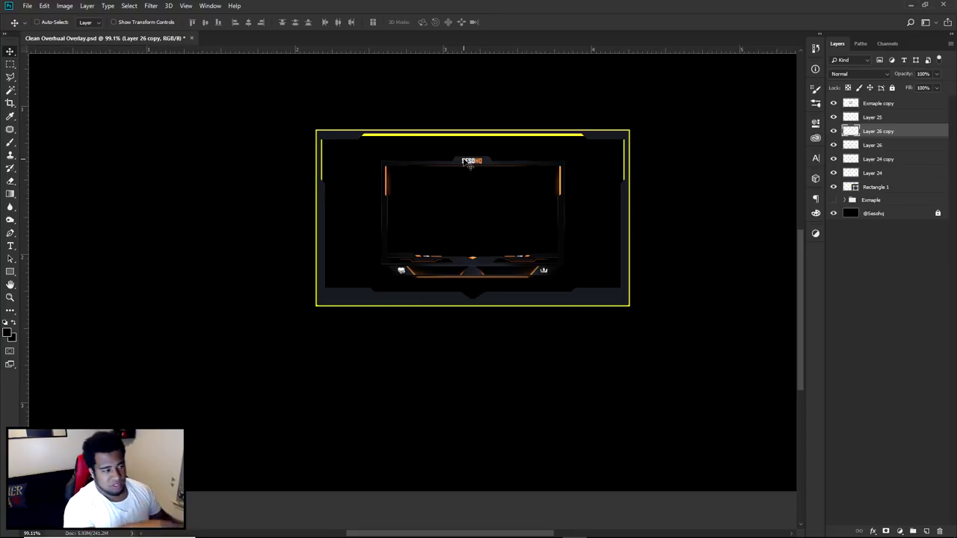
key(ctrl+semicolon)
key(p)
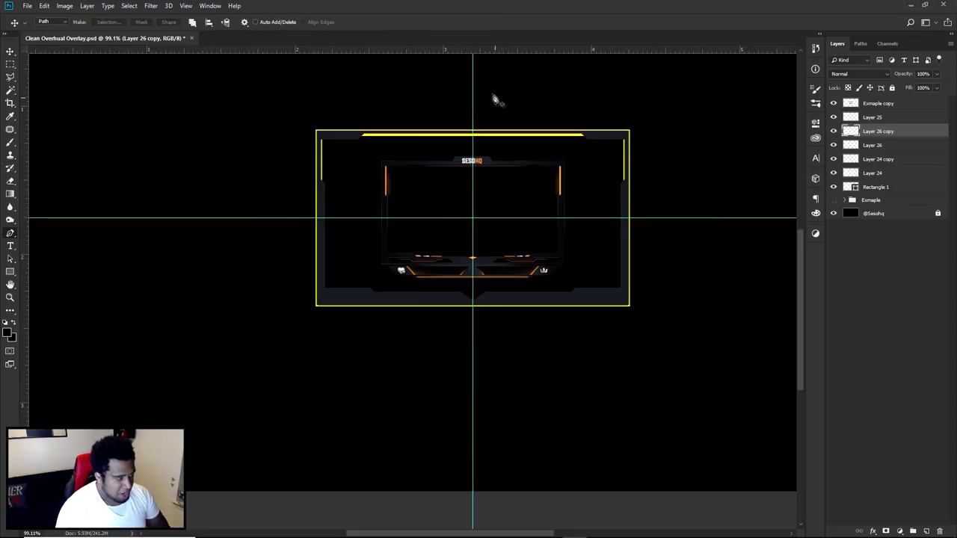
click(438, 120)
click(473, 121)
right_click(495, 126)
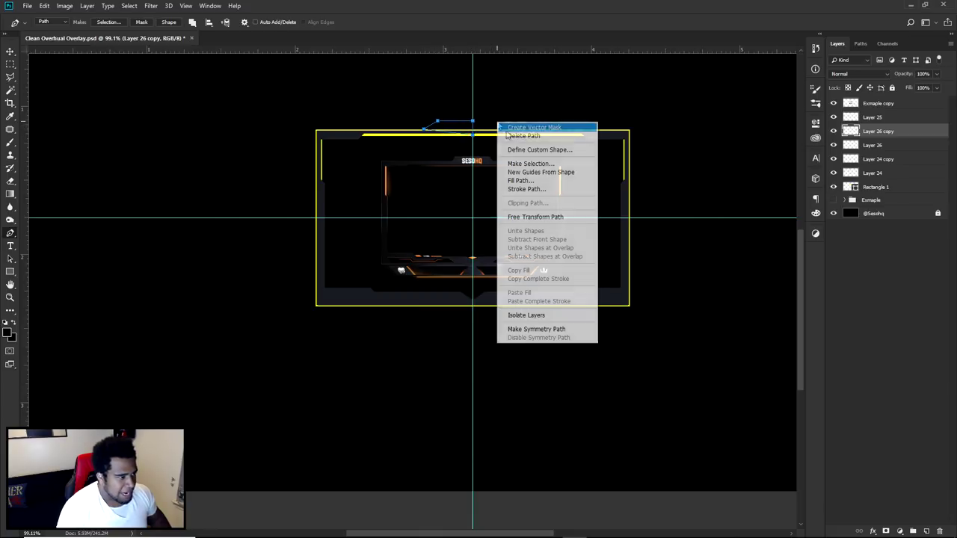
click(529, 138)
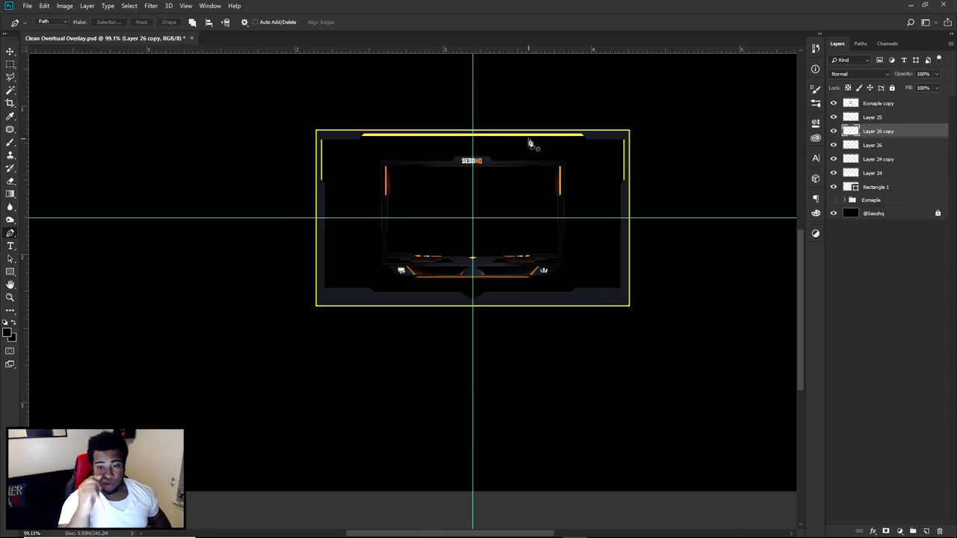
key(ctrl+semicolon)
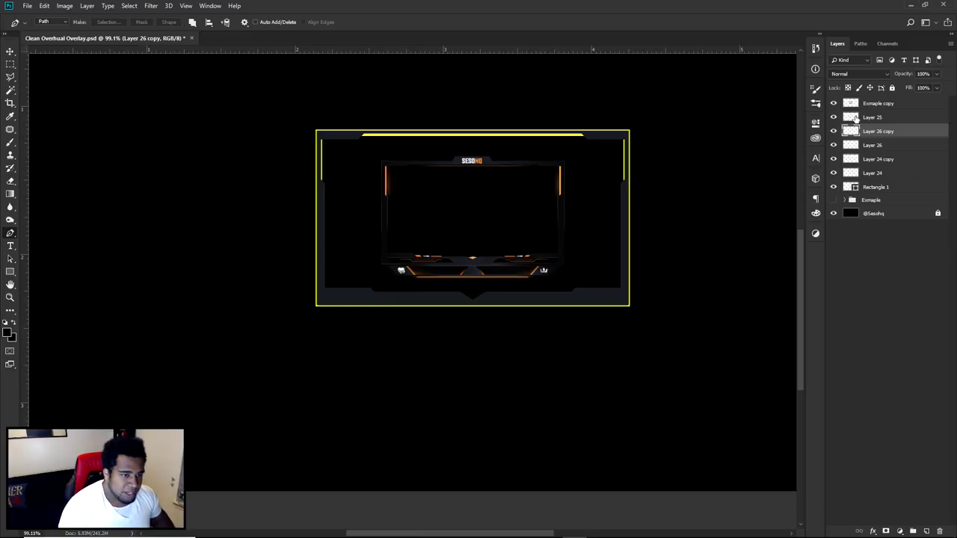
Hide the Exmaple copy layer, merge the layers from Layer 25 down to Rectangle 1, and show the guides
mouse_move(833, 117)
mouse_down()
mouse_move(839, 193)
mouse_move(834, 117)
mouse_up()
click(834, 103)
key(v)
click(871, 117)
shift+click(875, 187)
mouse_move(625, 236)
mouse_down()
mouse_move(571, 287)
mouse_move(625, 236)
mouse_up()
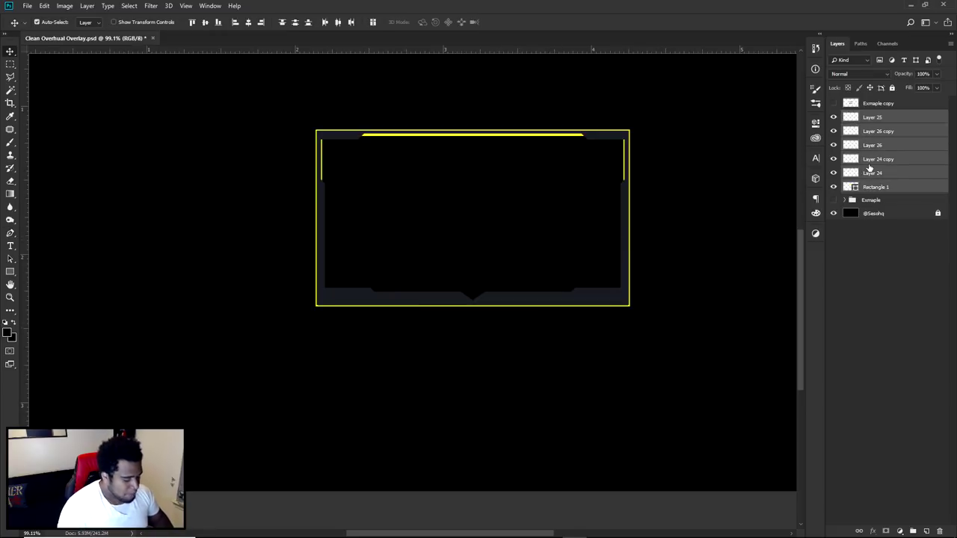
key(ctrl+e)
key(ctrl+z)
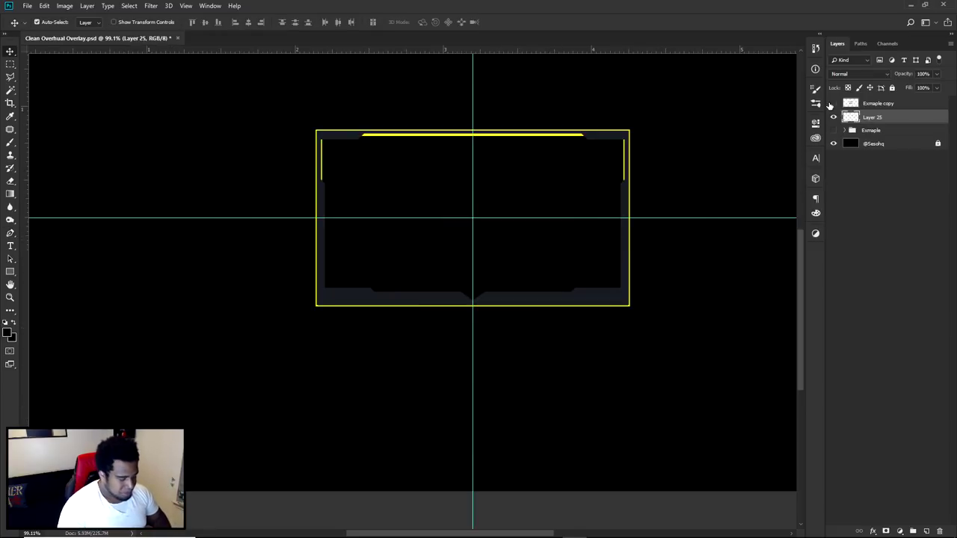
Group the merged frame layer as a hidden backup and flatten a duplicate of the group into a single layer
drag(858, 118, 859, 121)
key(ctrl+g)
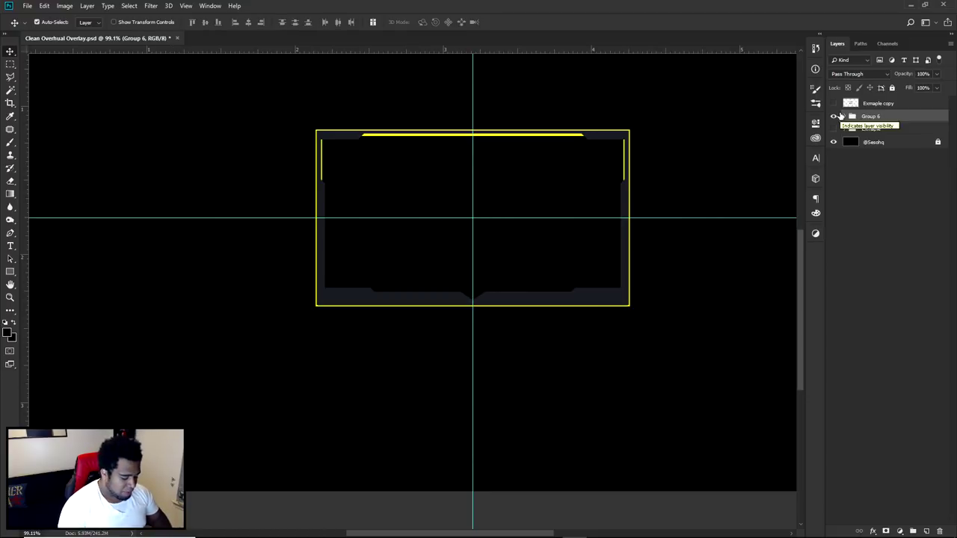
key(ctrl+j)
click(834, 129)
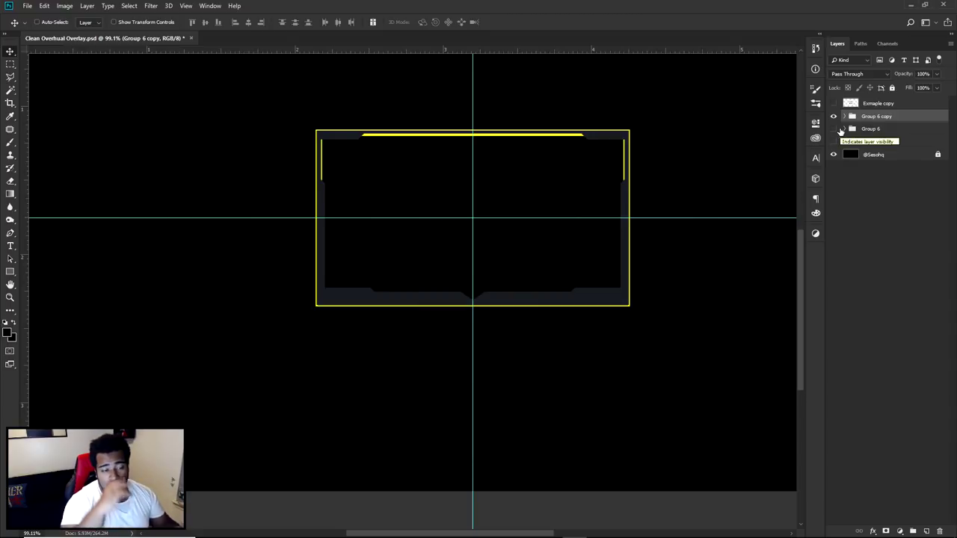
key(ctrl+e)
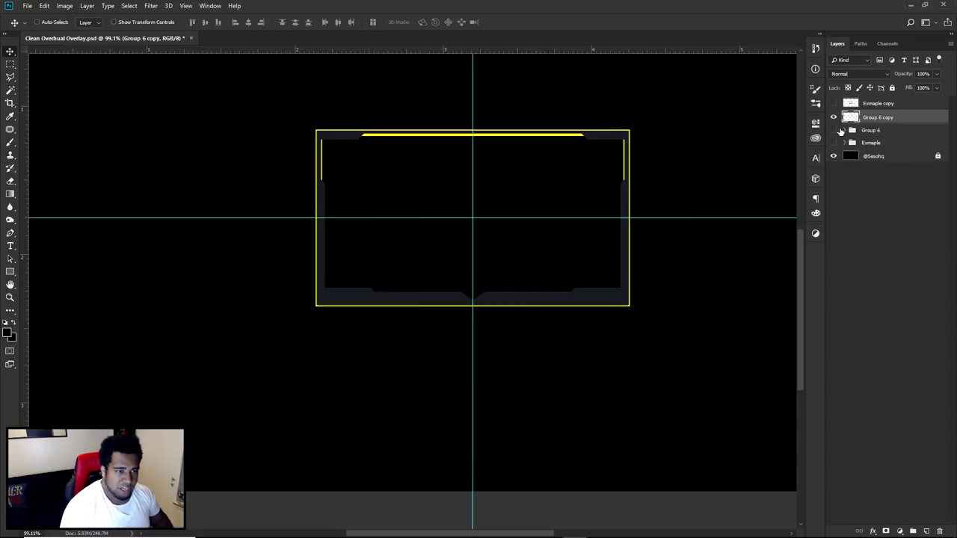
Compare the frame briefly with the Exmaple copy reference, hide the reference again, and label its layer red
click(834, 104)
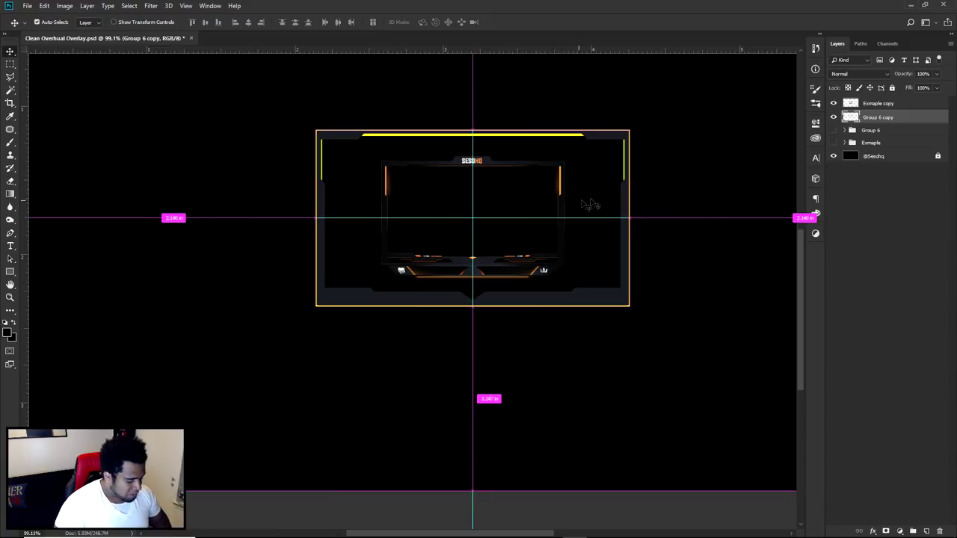
click(835, 104)
right_click(833, 103)
click(851, 141)
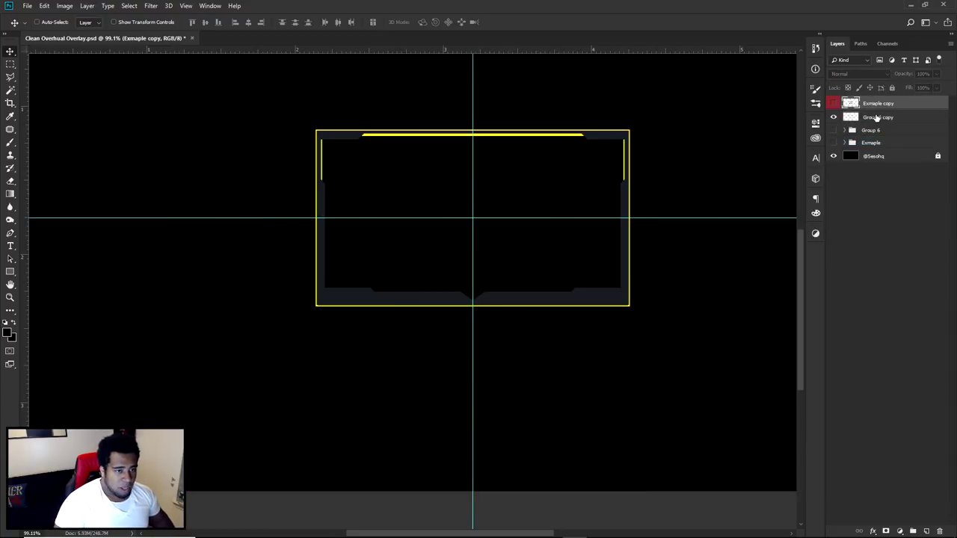
Choose the Rectangular Marquee tool and rename the merged frame layer Overlay
key(ctrl)
key(m)
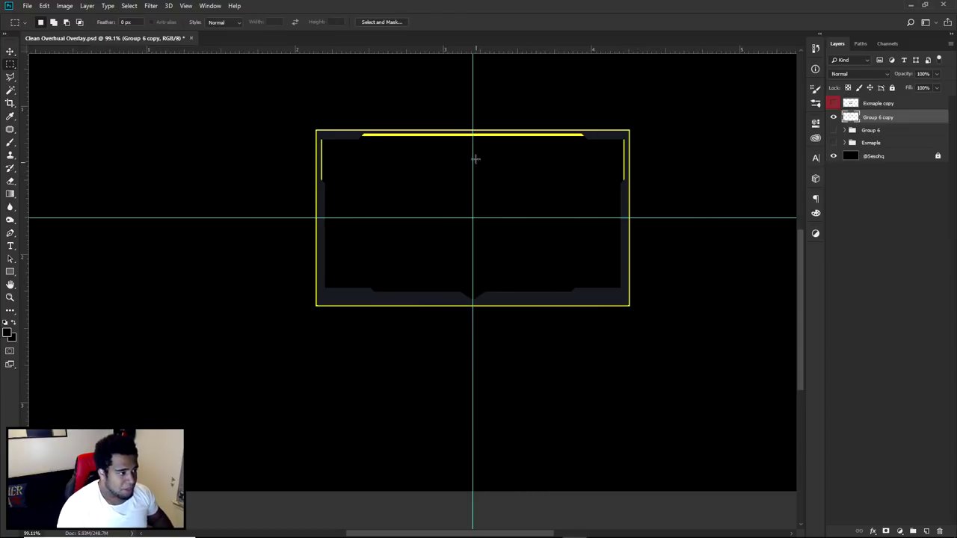
drag(598, 169, 578, 216)
right_click(10, 65)
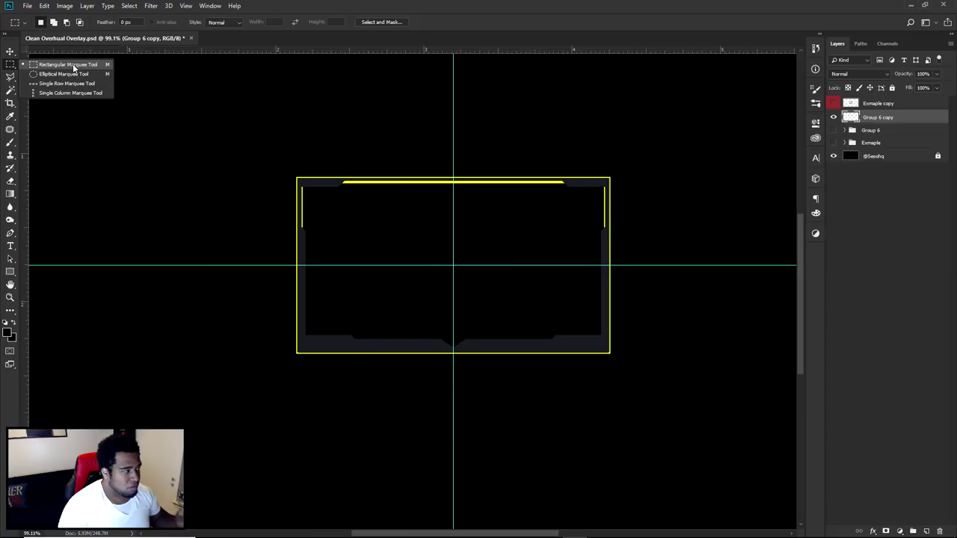
click(74, 66)
double_click(878, 118)
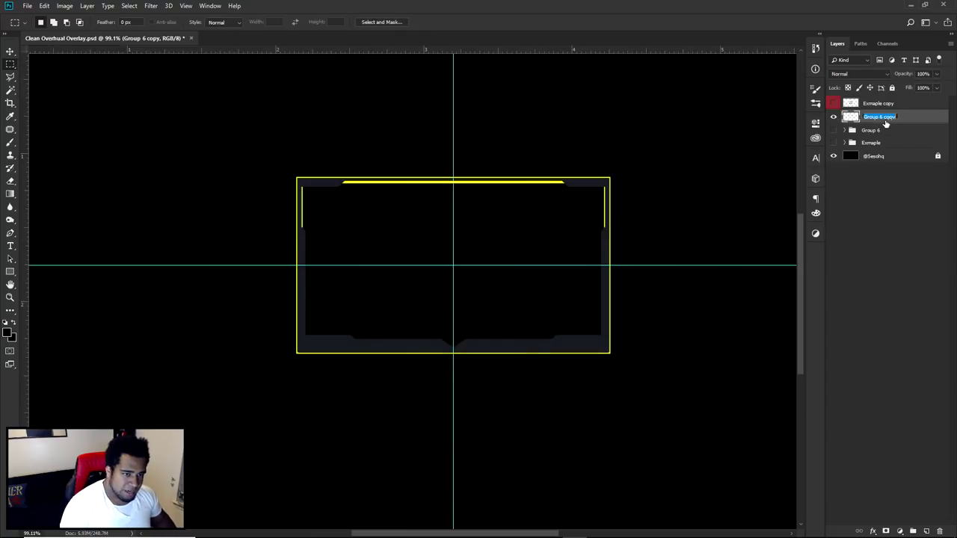
text(cverlay)
key(Return)
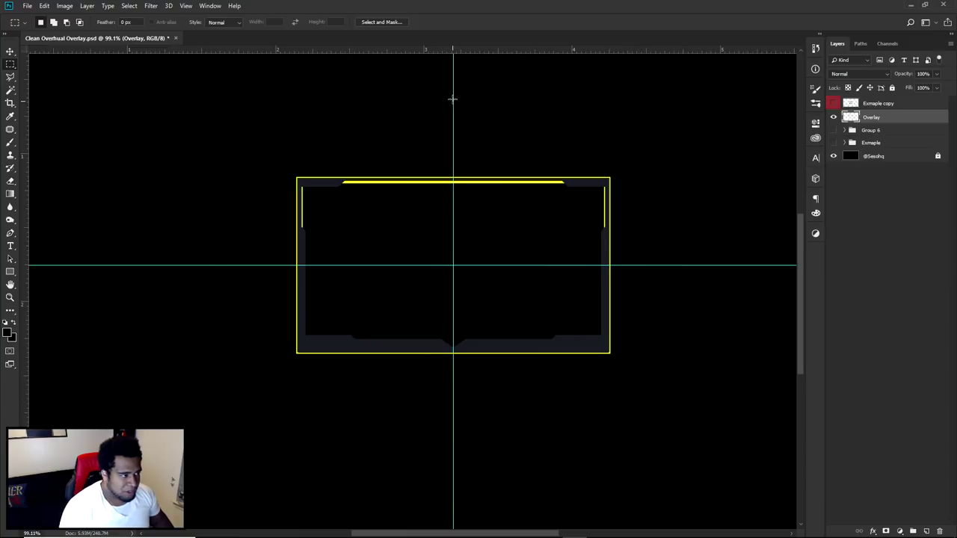
Marquee-select the frame's right half from the vertical guide outward and split it off with Layer Via Cut
drag(454, 72, 645, 411)
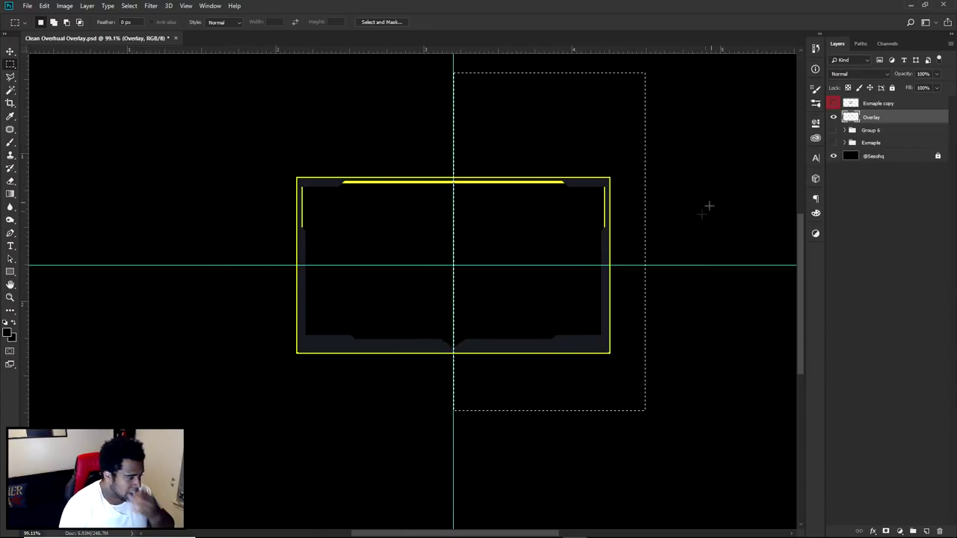
right_click(554, 222)
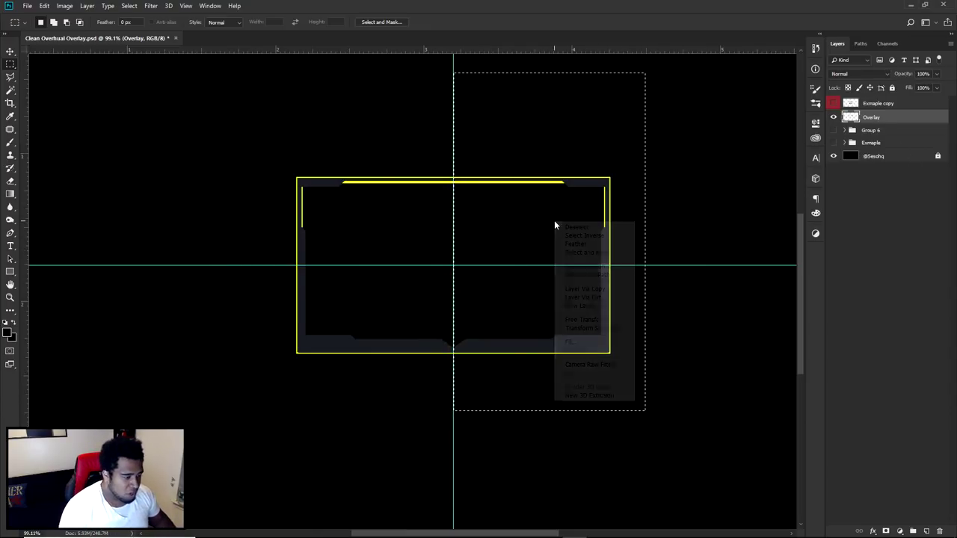
click(583, 298)
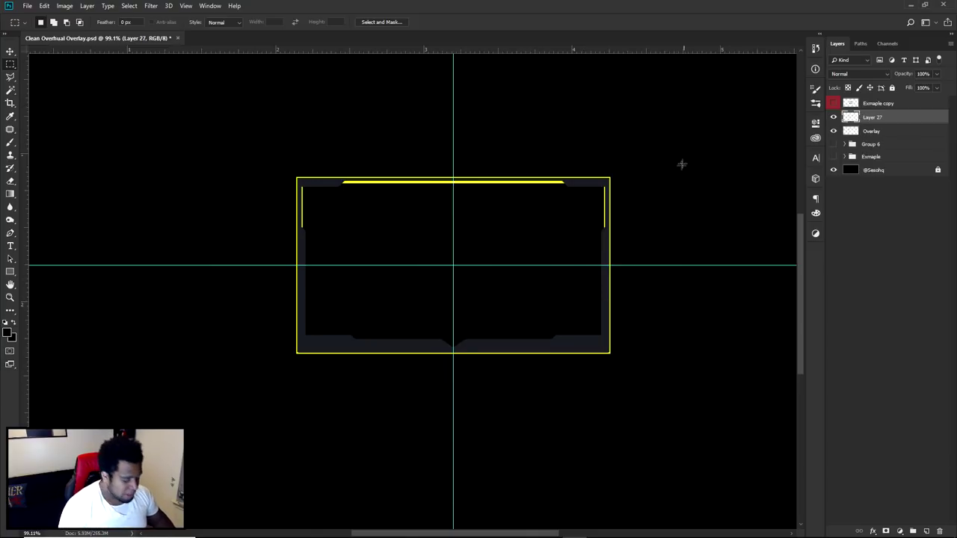
Hide the guides and check the split between the two frame halves by toggling Layer 27 and Overlay
key(v)
drag(669, 184, 523, 227)
key(ctrl+semicolon)
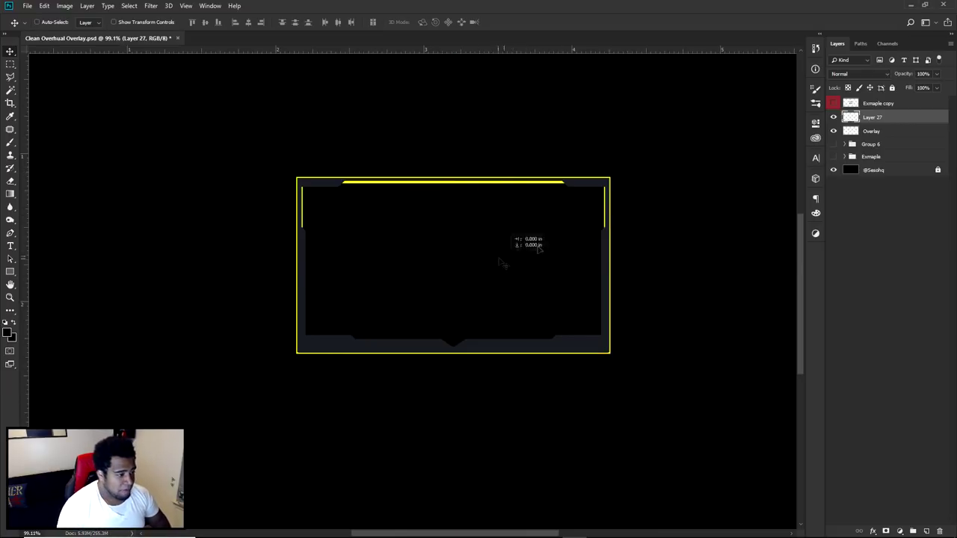
click(834, 118)
click(834, 131)
click(833, 132)
click(833, 131)
click(834, 132)
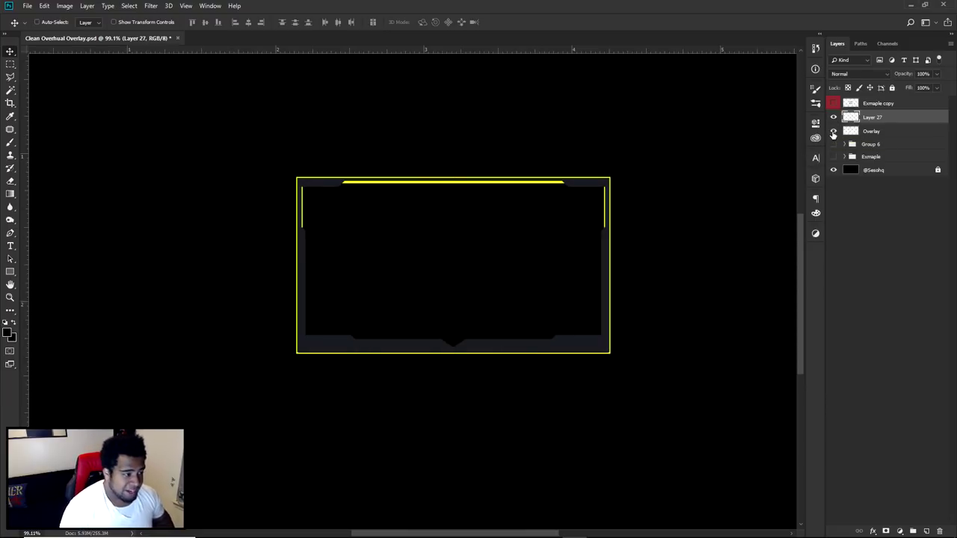
Add a linear Gradient Overlay to the Overlay layer and keep 0c0c0c as the gradient's start color
double_click(897, 132)
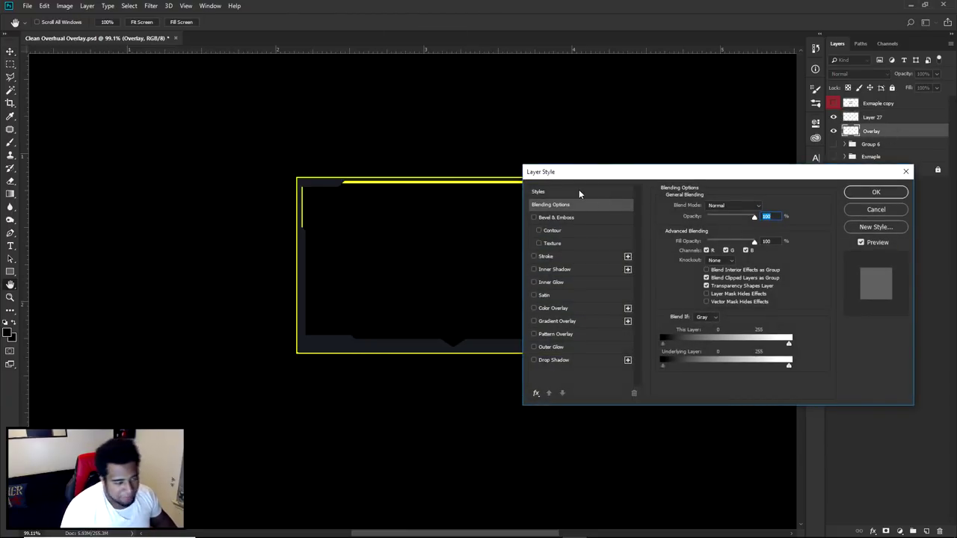
click(553, 321)
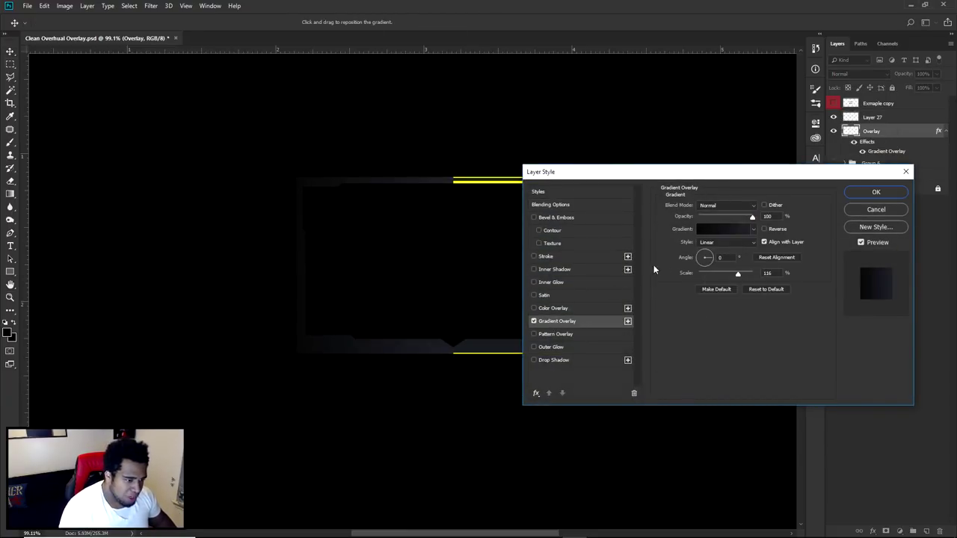
click(700, 230)
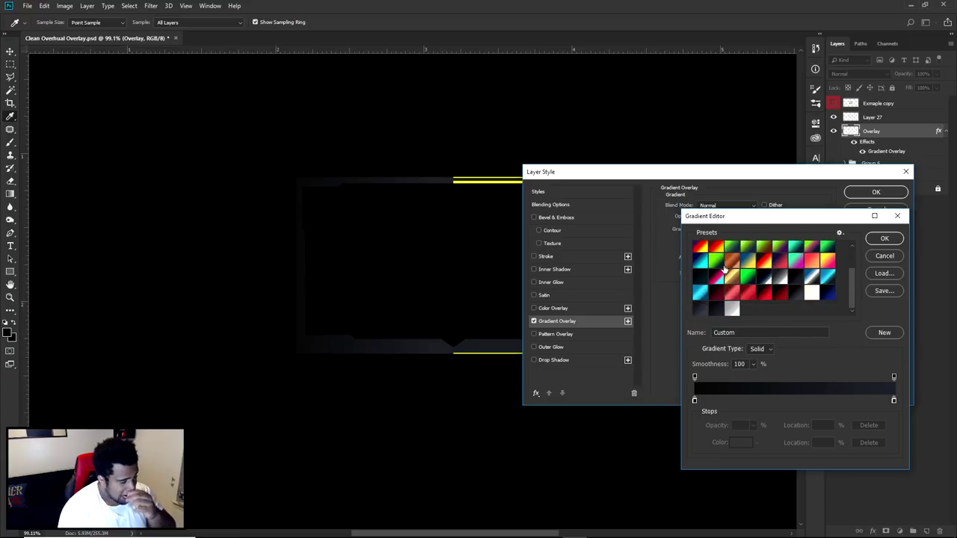
double_click(695, 400)
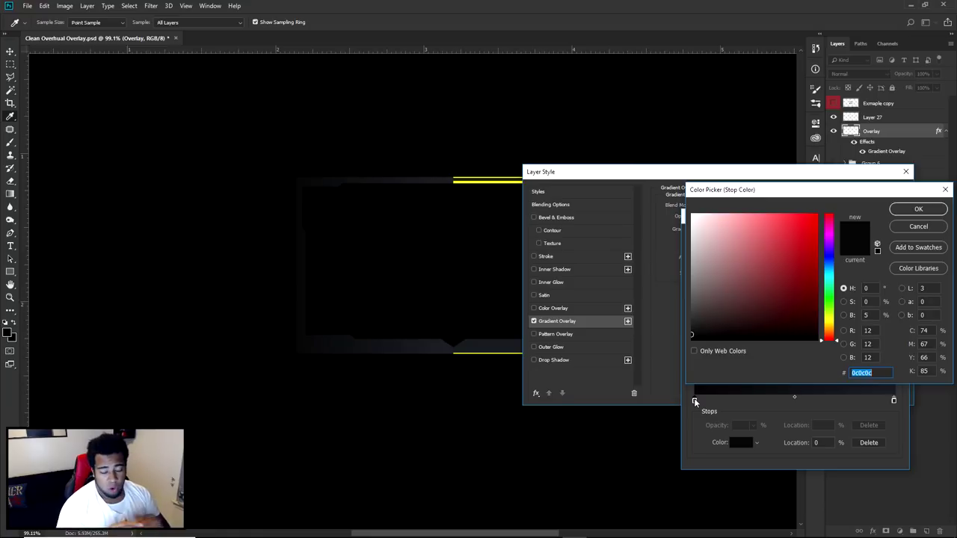
click(907, 212)
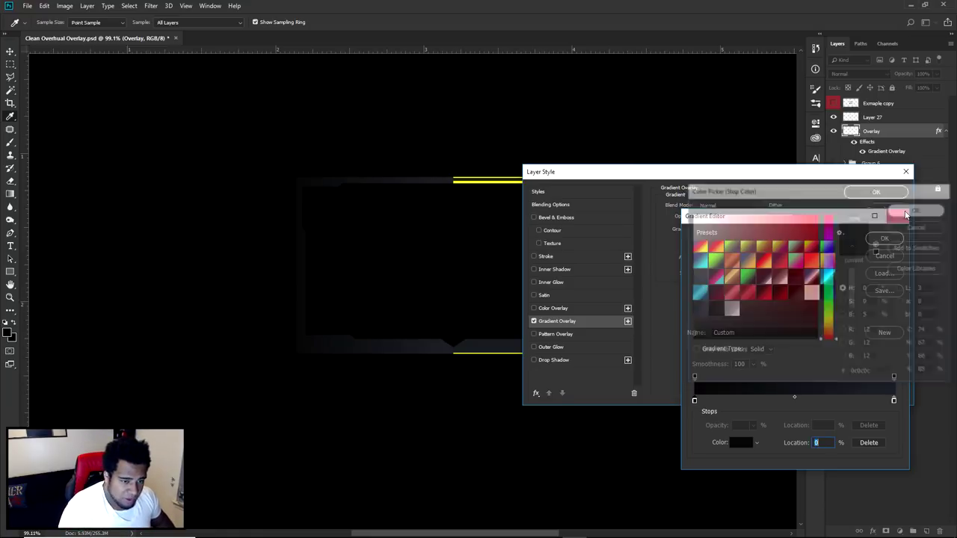
click(895, 401)
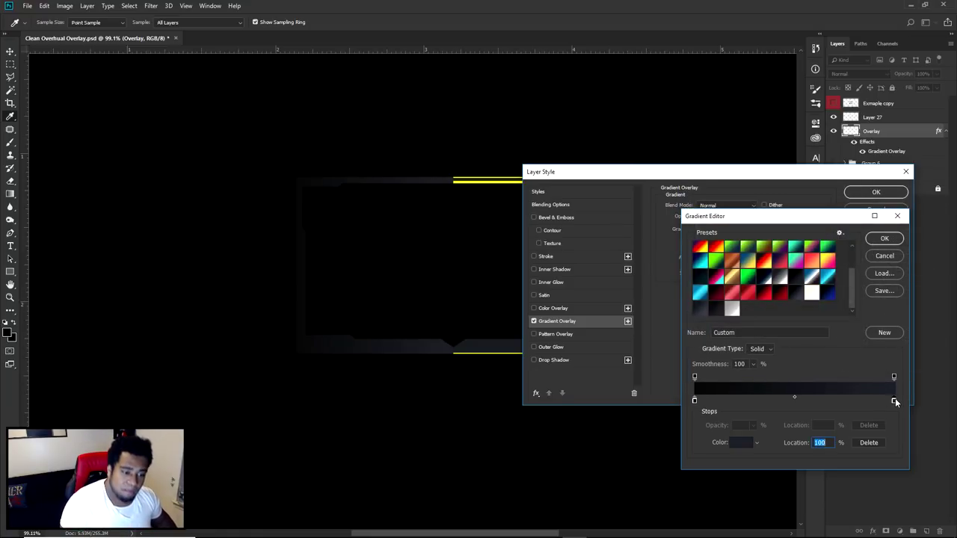
Try pinkish and yellowish hues for the gradient's end color stop, then discard the color change
double_click(895, 399)
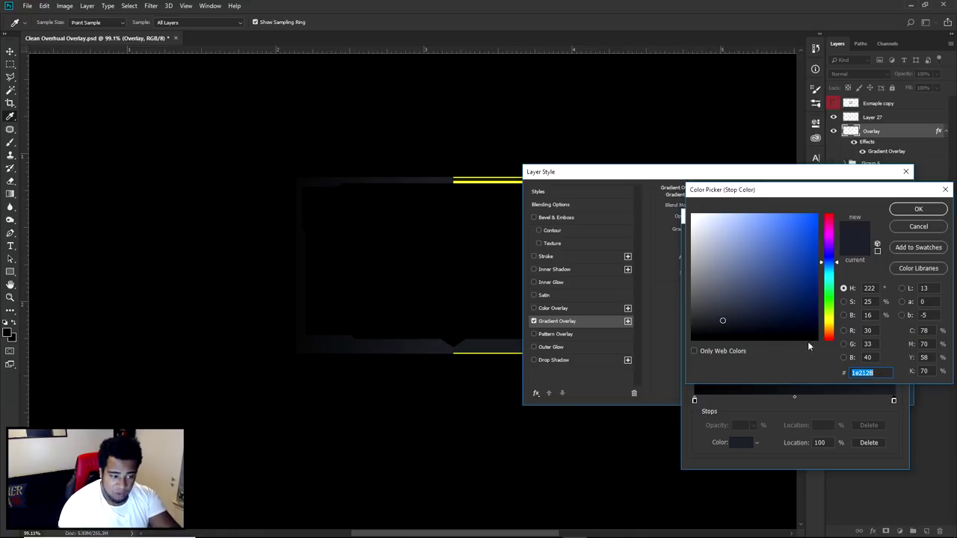
click(827, 226)
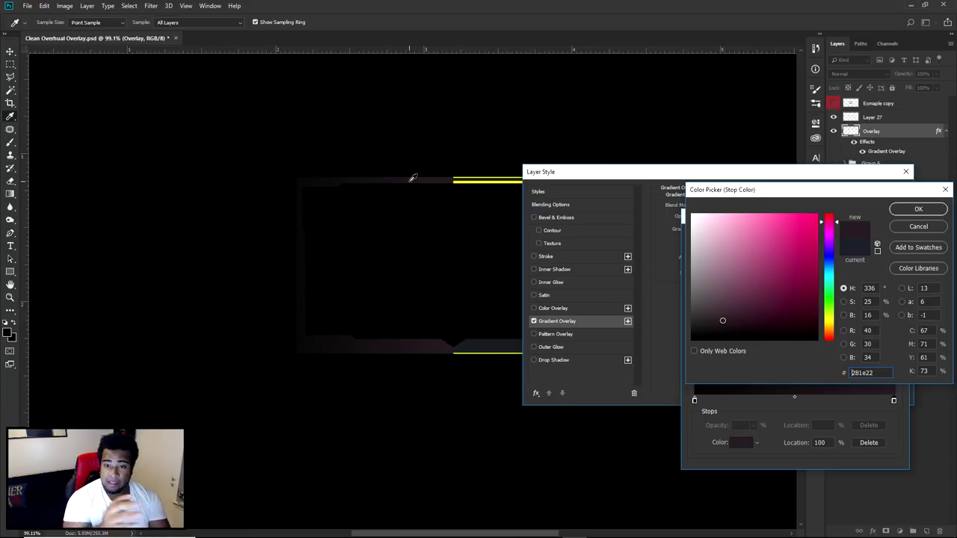
click(829, 223)
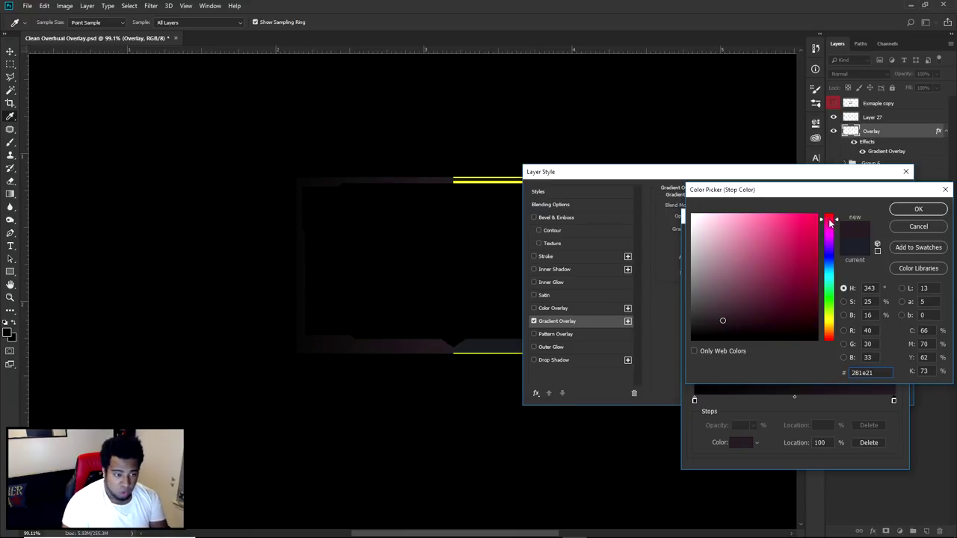
drag(830, 224, 828, 323)
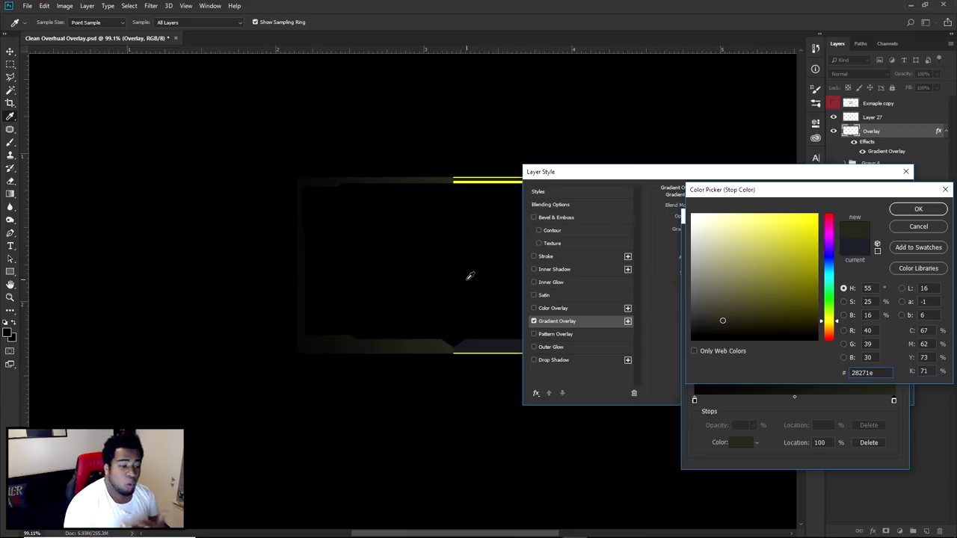
click(920, 226)
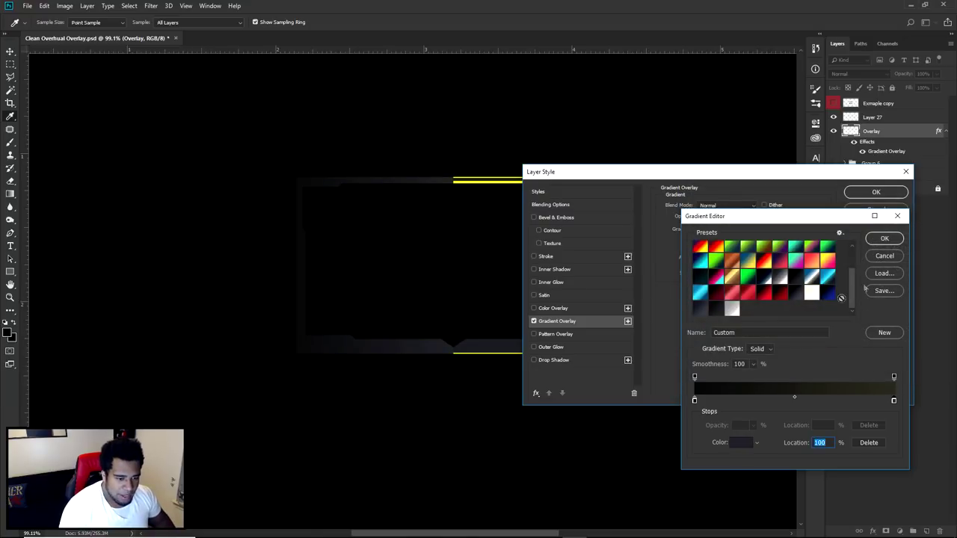
Apply the dark linear gradient to the Overlay layer with angle 0° and scale 116%, and inspect the frame
click(885, 238)
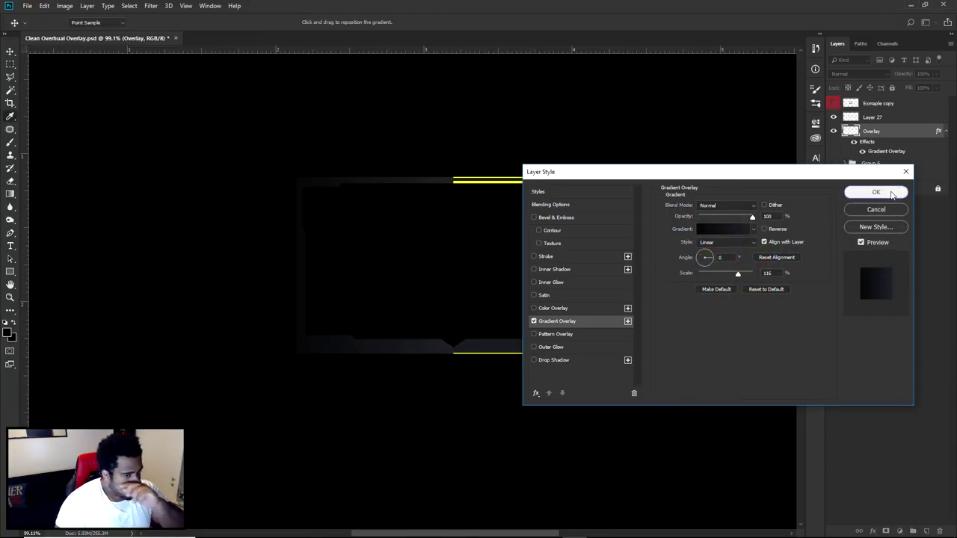
click(876, 192)
key(v)
drag(539, 325, 448, 359)
key(ctrl+z)
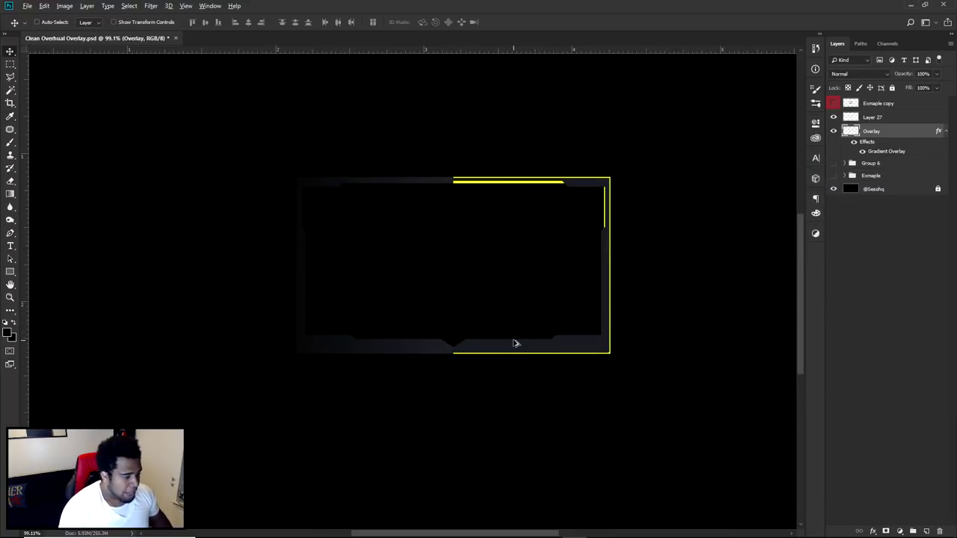
scroll(513, 344, up, 2)
scroll(454, 336, down, 1)
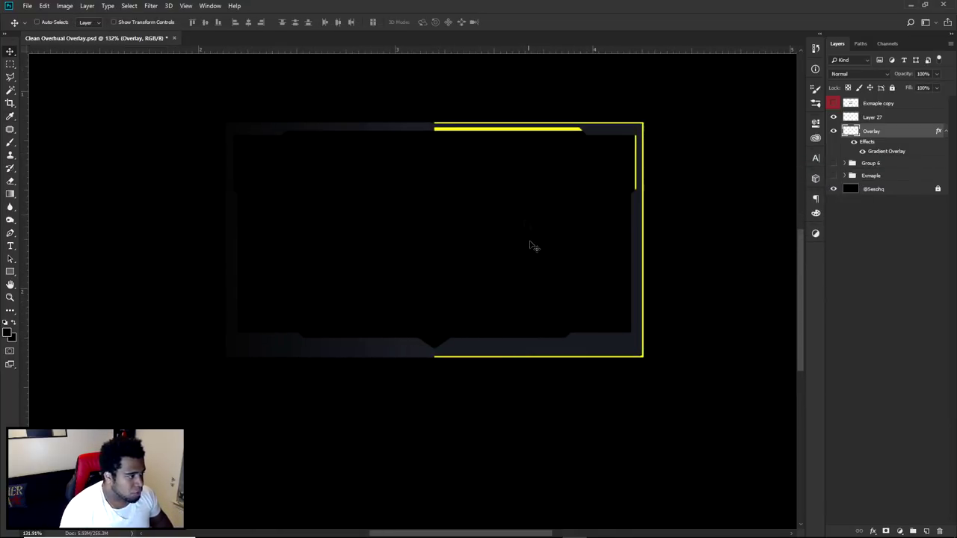
Darken Layer 27, the frame's right half, to black with Hue/Saturation
click(510, 349)
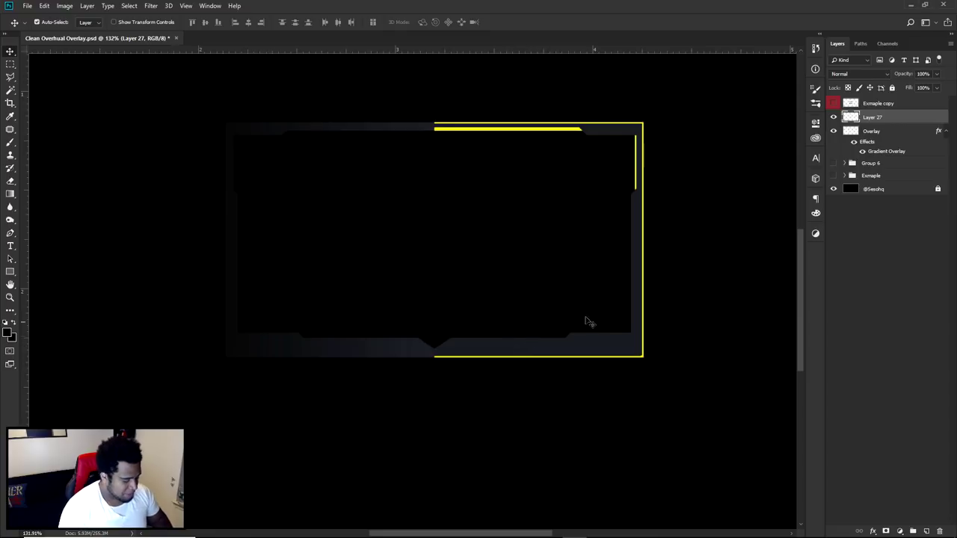
key(ctrl+u)
click(655, 295)
click(817, 193)
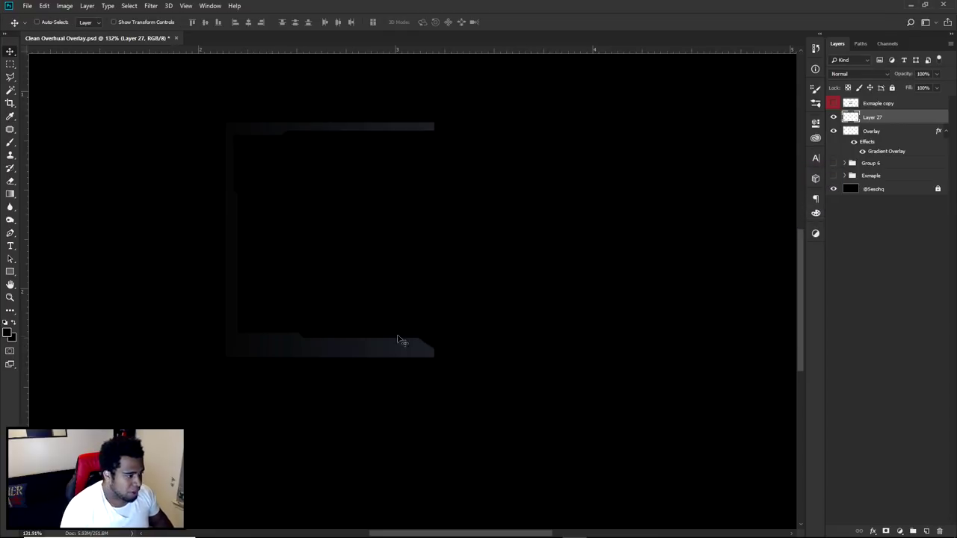
Edit the Overlay layer's Gradient Overlay, test other angles such as 104°, and settle on angle 0° and scale 115%
click(403, 346)
double_click(896, 152)
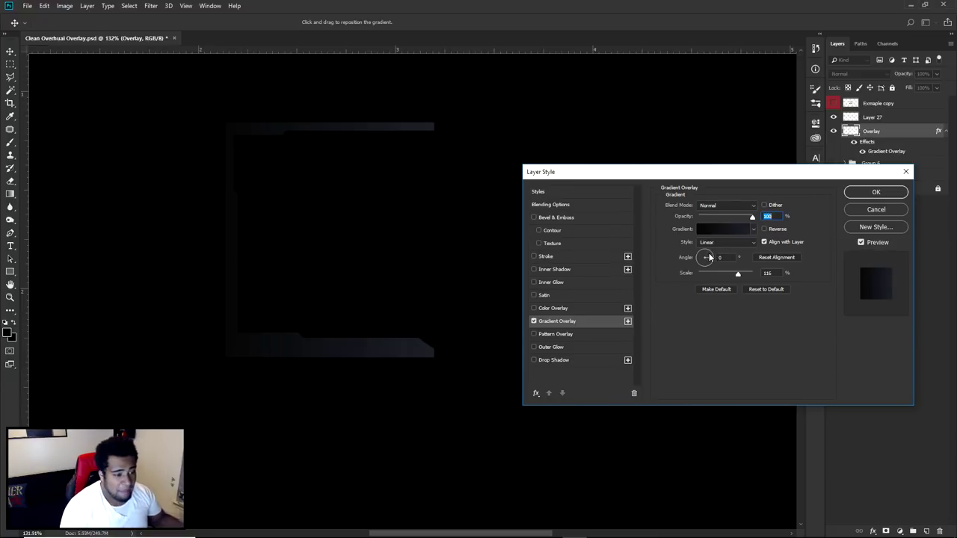
drag(709, 257, 707, 264)
text(0)
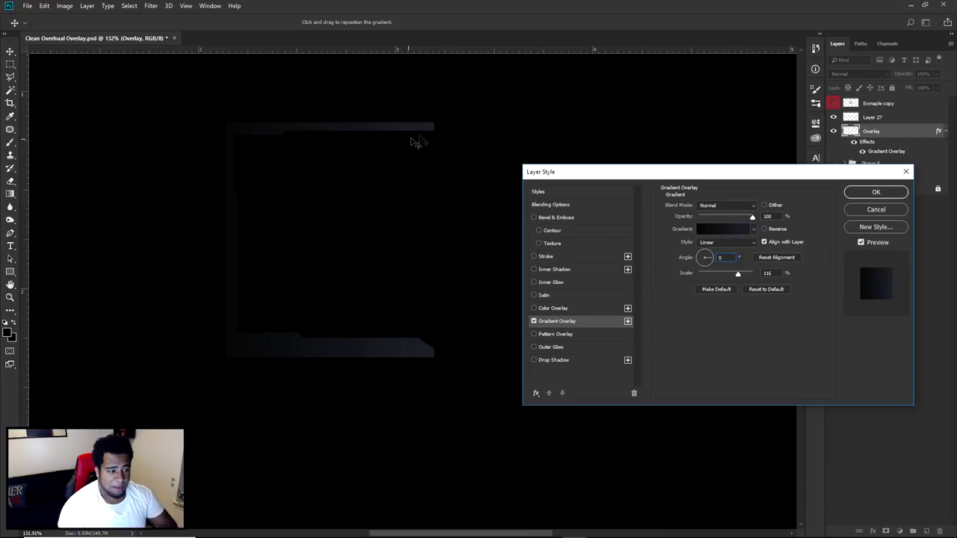
click(704, 257)
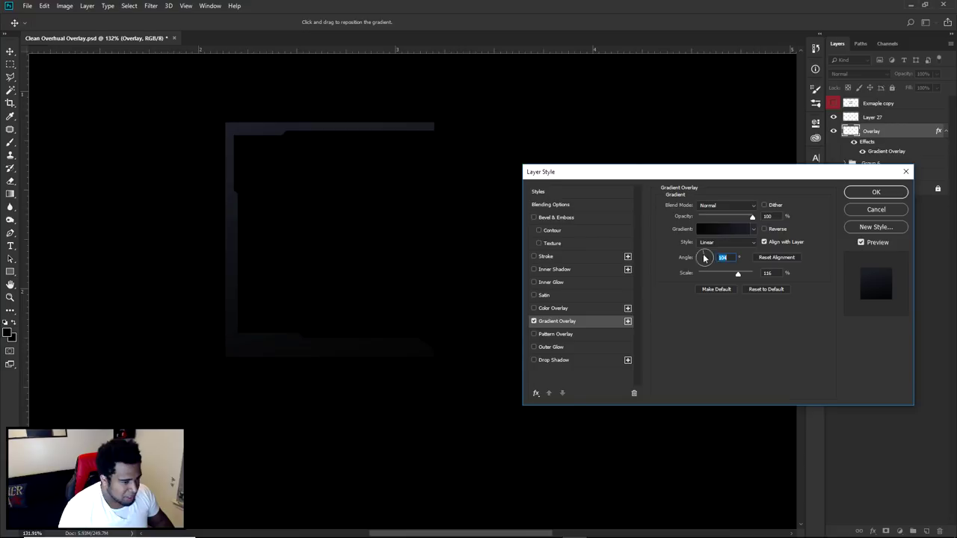
click(764, 272)
text(115)
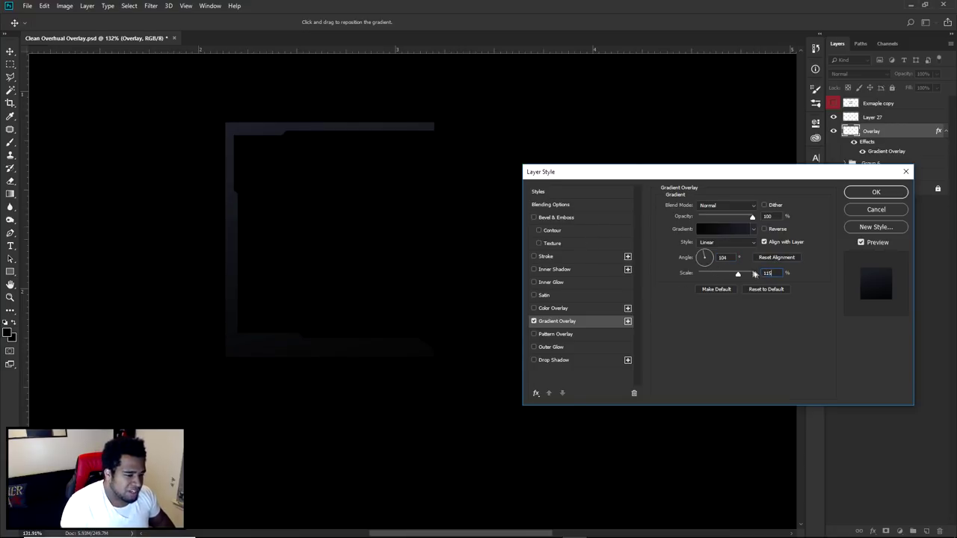
click(702, 258)
drag(702, 260, 710, 263)
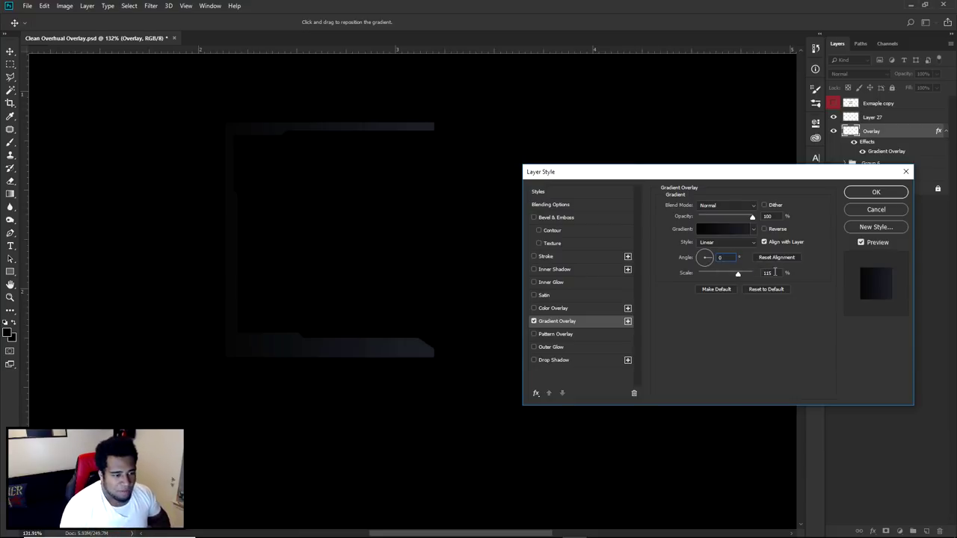
click(863, 191)
Copy the Overlay layer's style and paste it onto Layer 27, the frame's right half
right_click(889, 130)
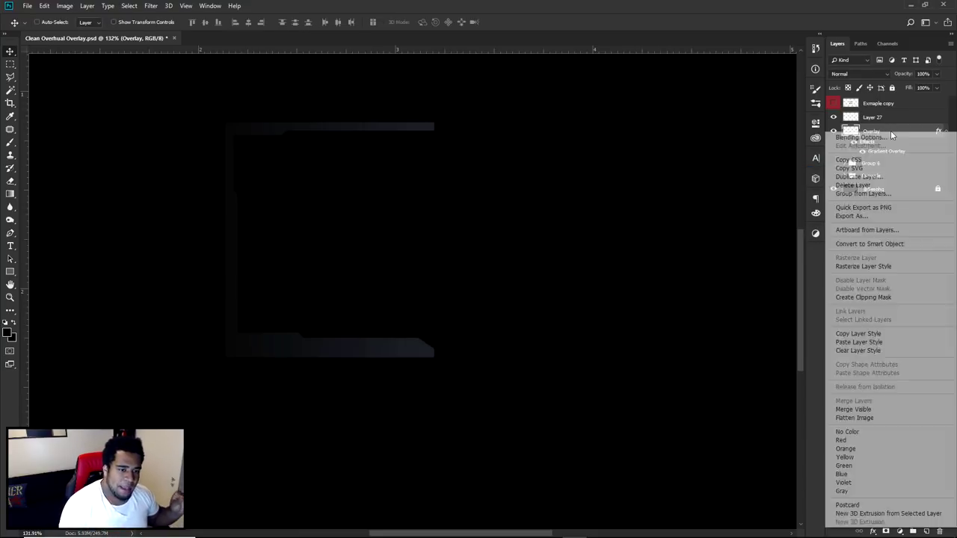
click(858, 332)
click(834, 131)
click(835, 133)
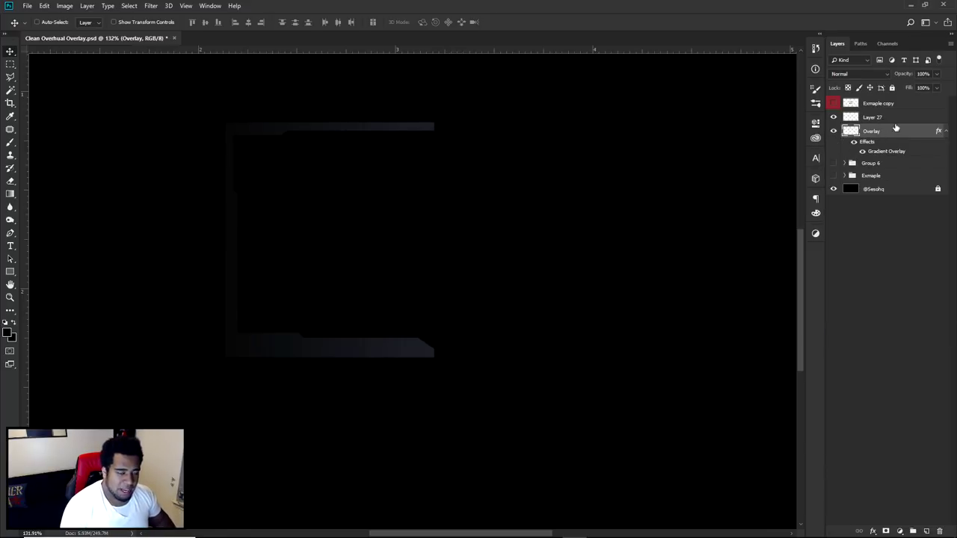
right_click(893, 119)
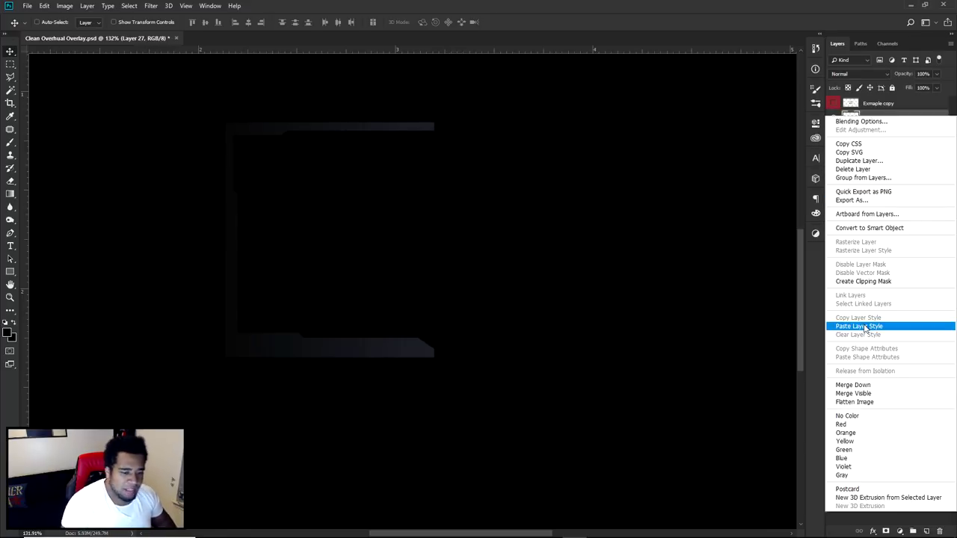
click(863, 326)
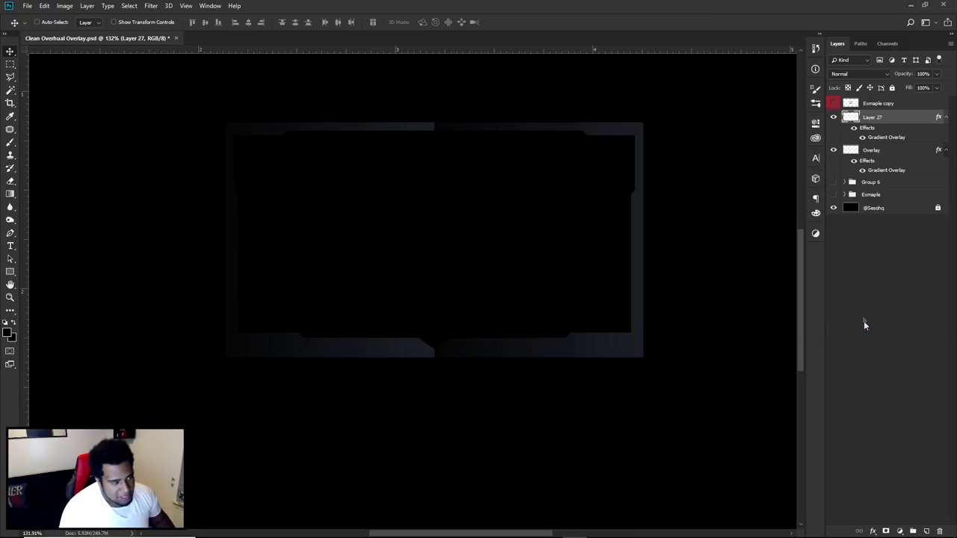
Set Layer 27's Gradient Overlay angle to -180° so it mirrors the left half, trying other angles along the way
double_click(890, 143)
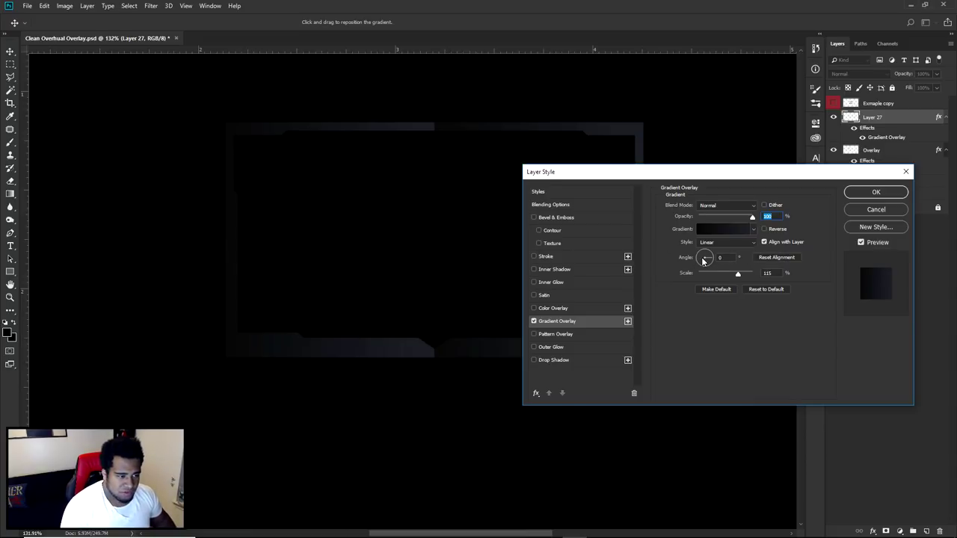
click(726, 256)
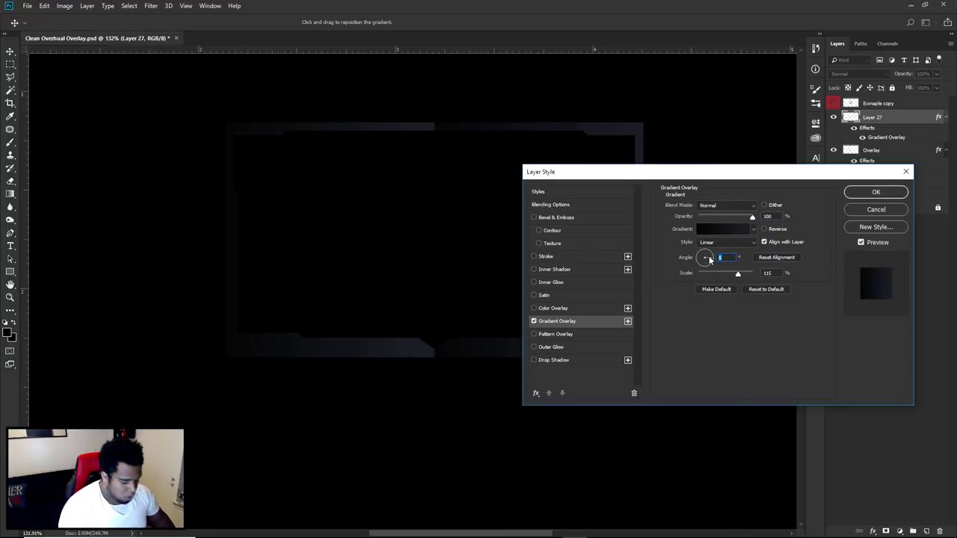
text(-180)
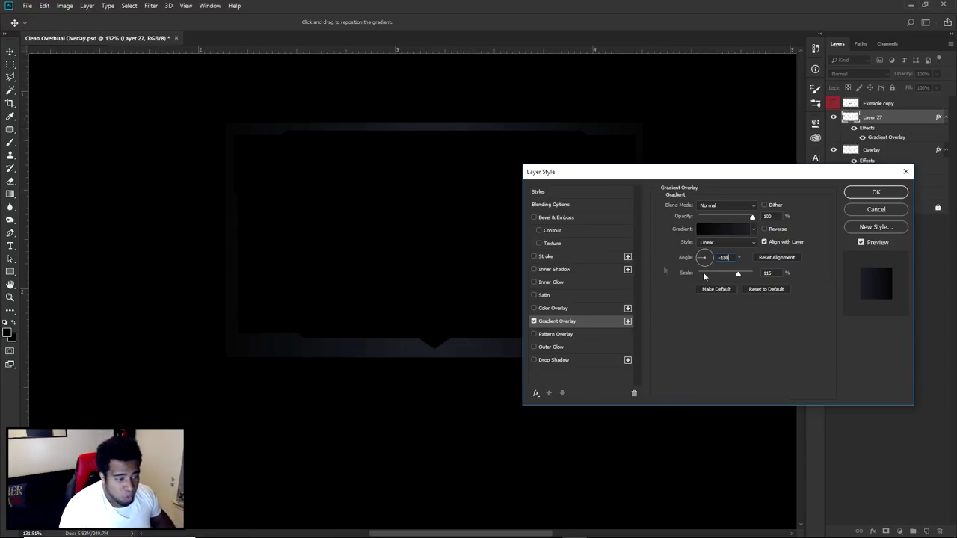
drag(705, 255, 701, 256)
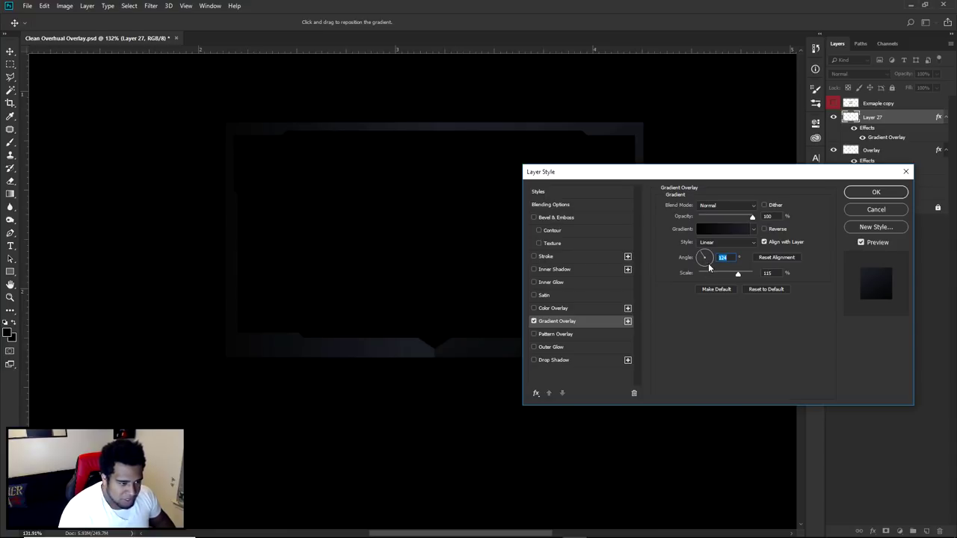
click(710, 267)
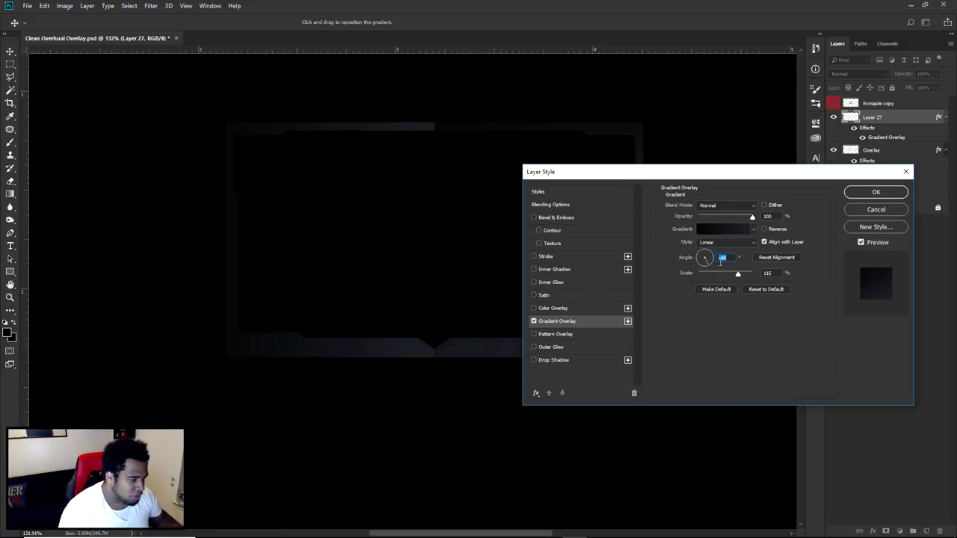
text(-180)
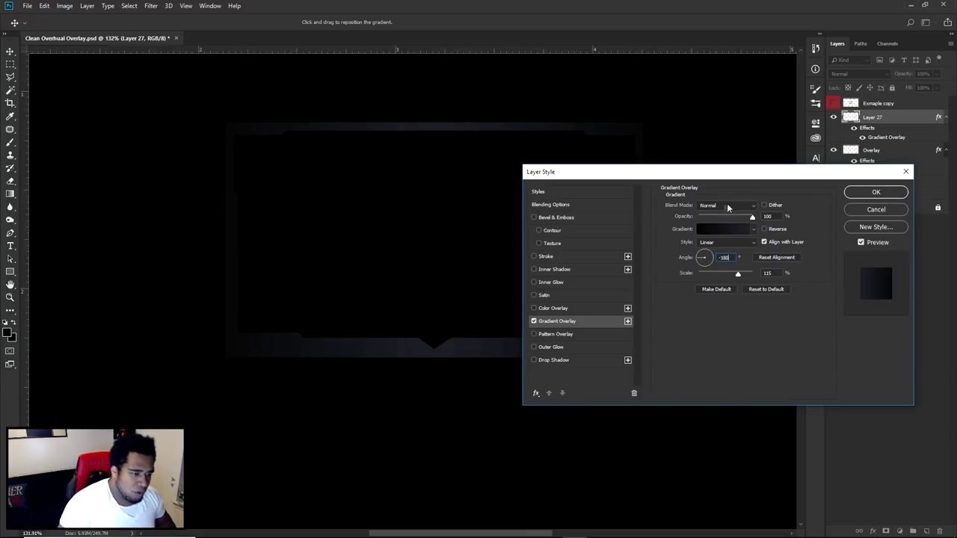
click(876, 192)
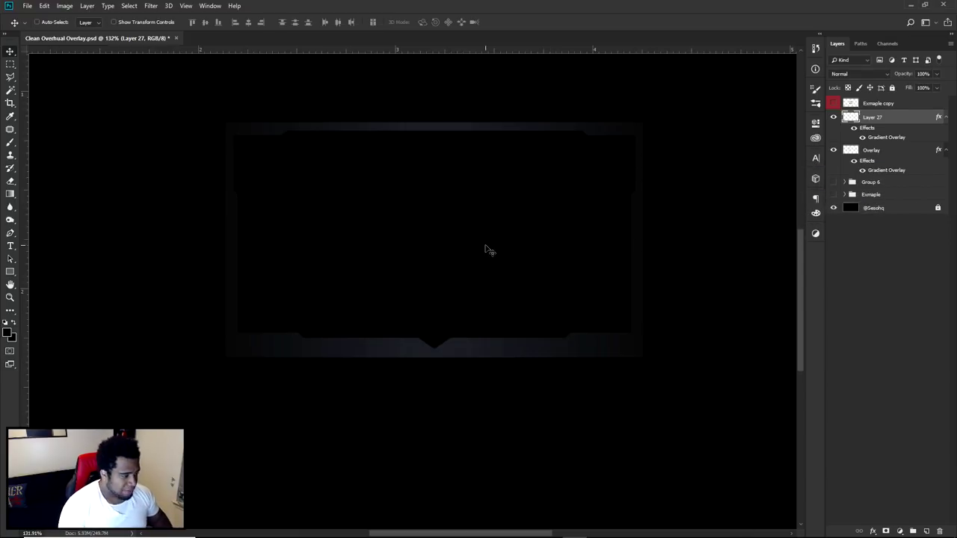
Compare the gradient-styled frame with the Exmaple copy reference up close, and hide the reference again
key(ctrl+0)
key(ctrl+minus)
key(ctrl+0)
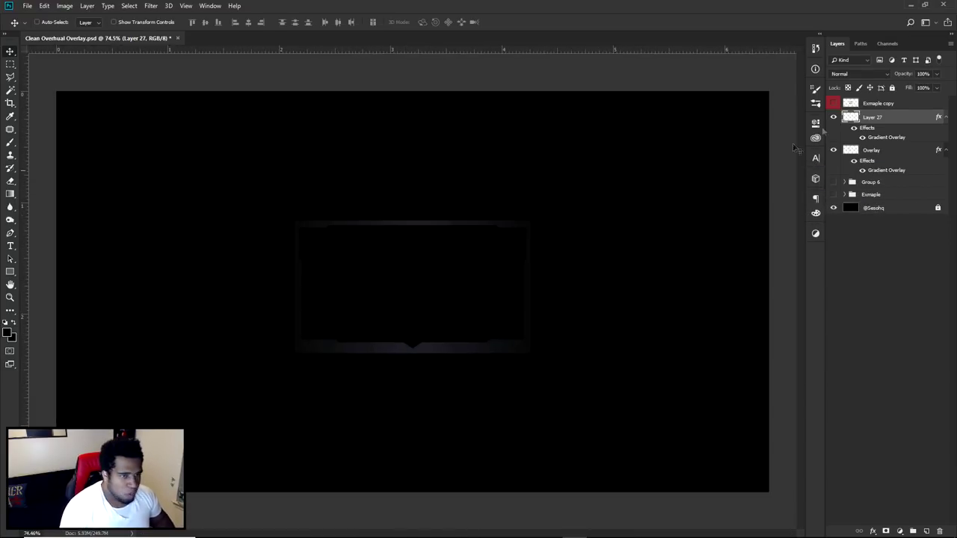
click(834, 103)
scroll(337, 265, up, 3)
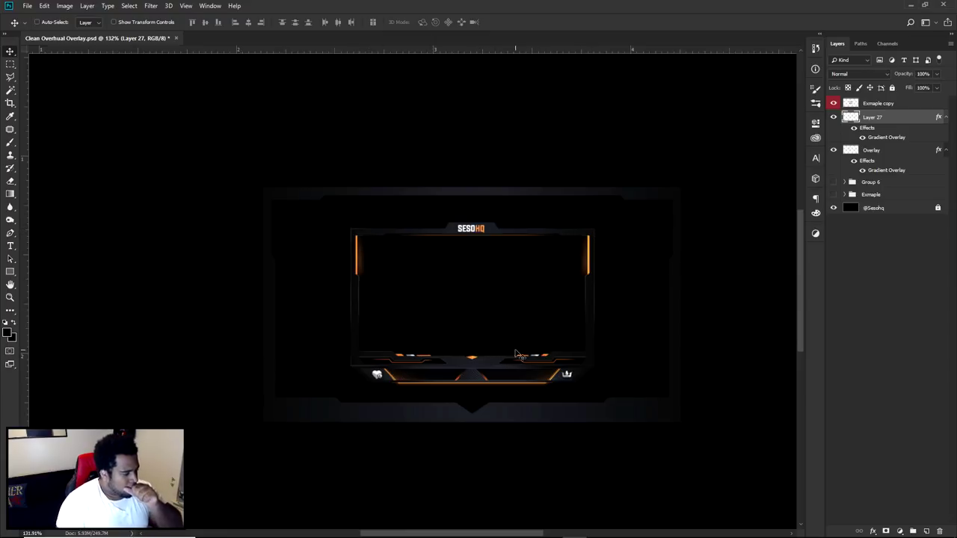
key(ctrl+j)
key(ctrl+e)
click(834, 103)
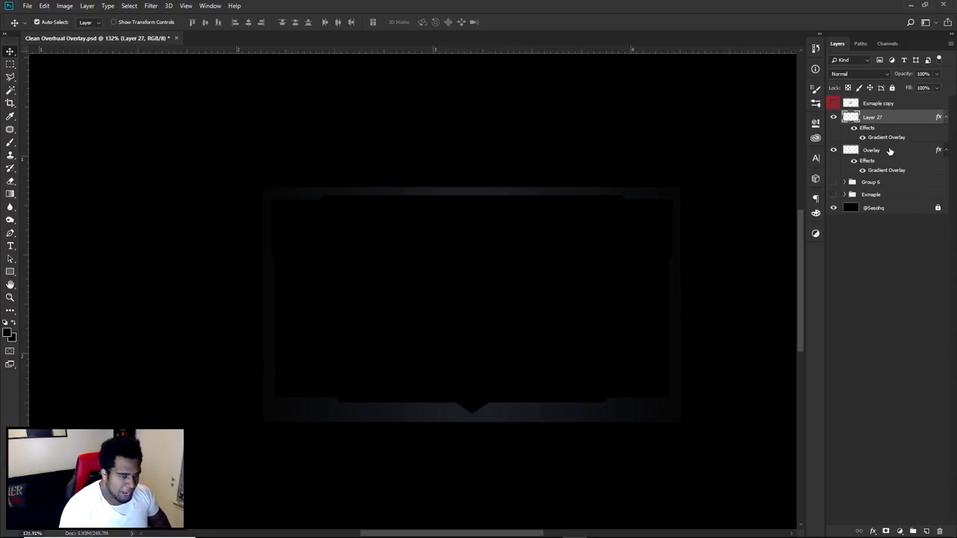
Group Layer 27 with the Overlay layer, duplicate the group, and merge the duplicate into a single layer
ctrl+click(889, 152)
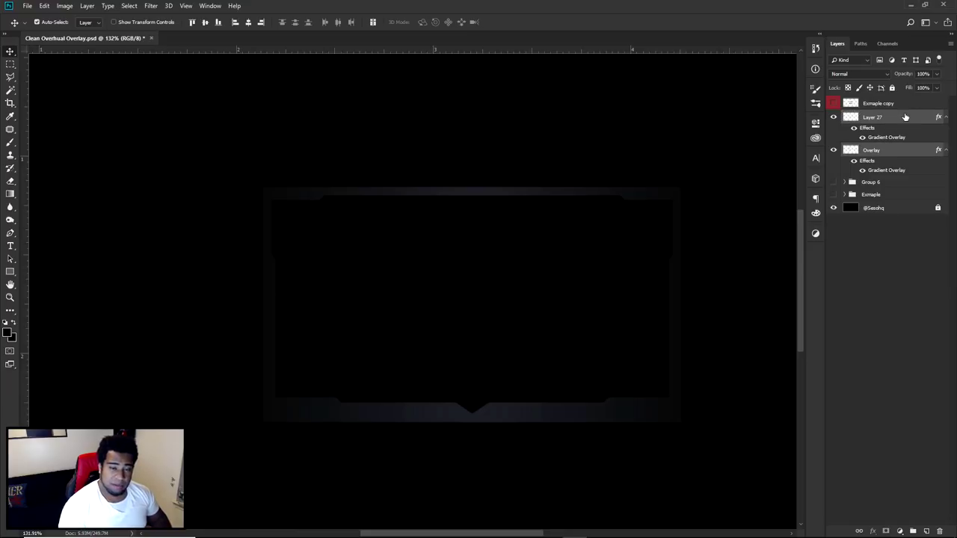
key(ctrl+g)
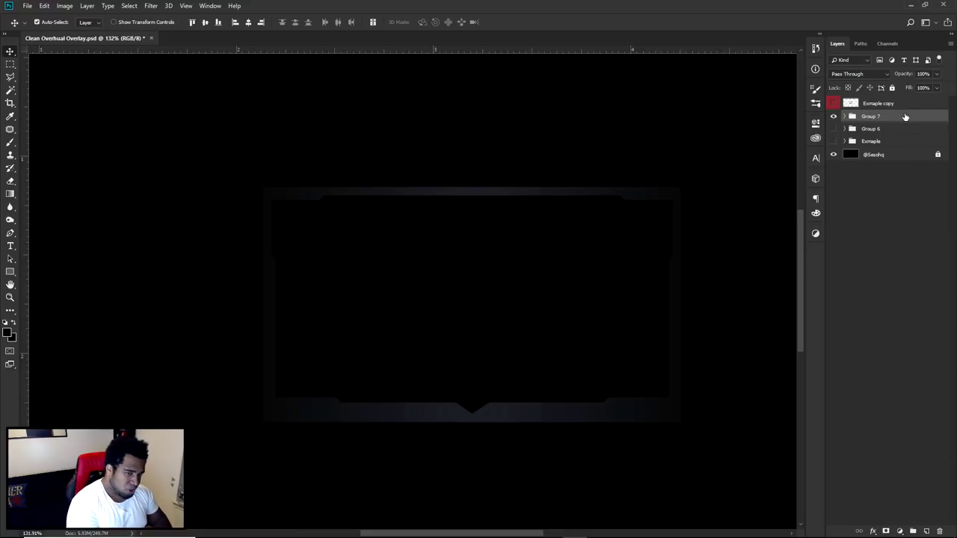
key(ctrl+j)
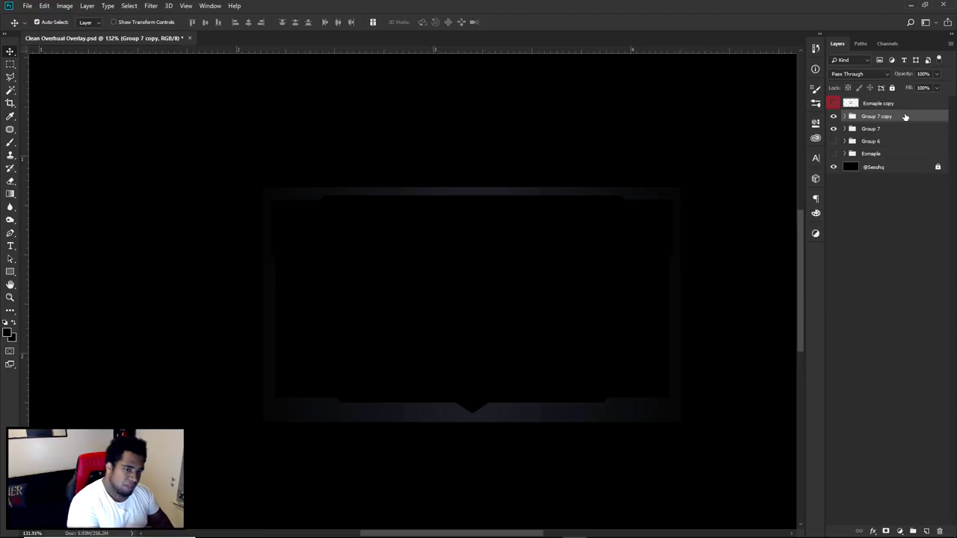
key(ctrl+e)
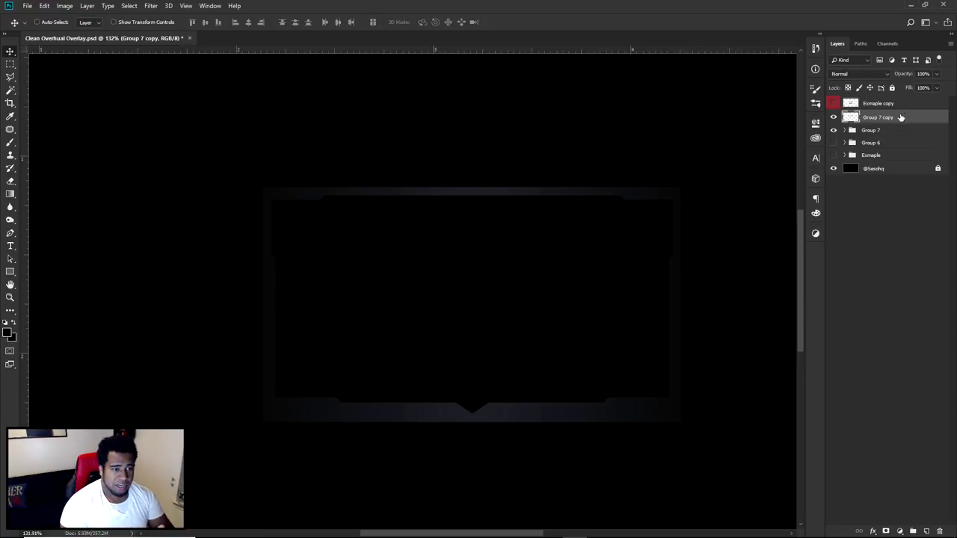
drag(639, 292, 372, 174)
key(ctrl+z)
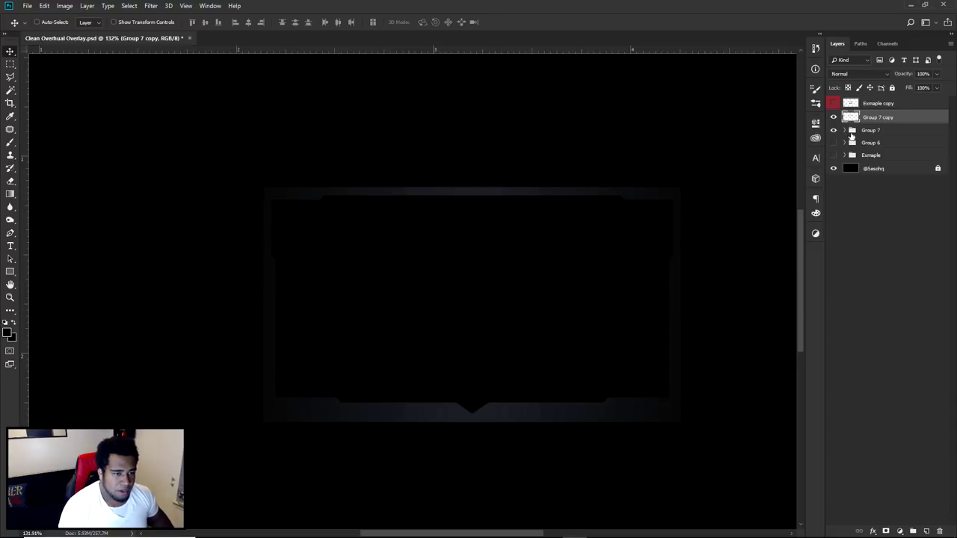
Rename the frame group as Overlay Base and the merged copy above it as Stroke
double_click(870, 130)
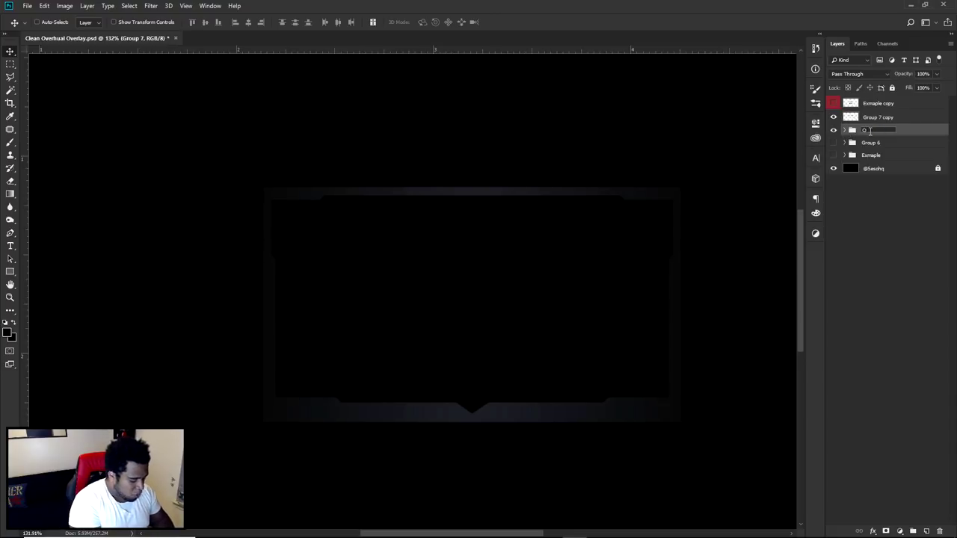
text(Overlay Base)
key(Return)
double_click(884, 119)
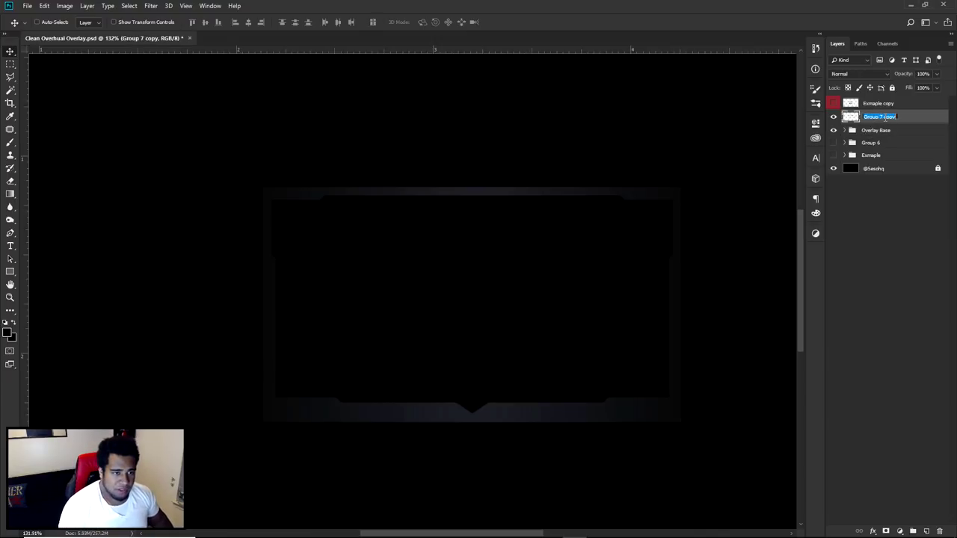
text(Stroke)
key(Return)
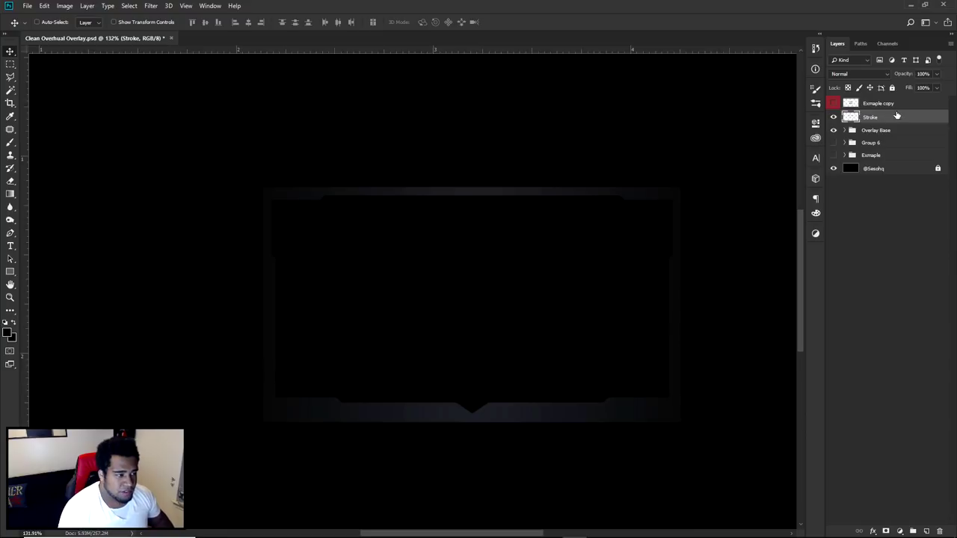
Give the Stroke layer a 1 px white inside stroke with Overlay blend mode and 54% opacity
double_click(895, 117)
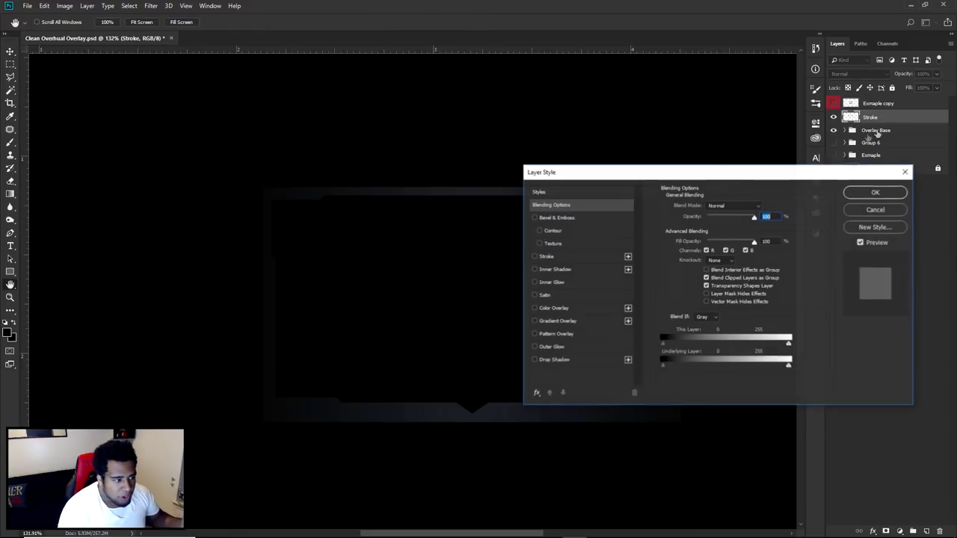
click(545, 257)
click(706, 217)
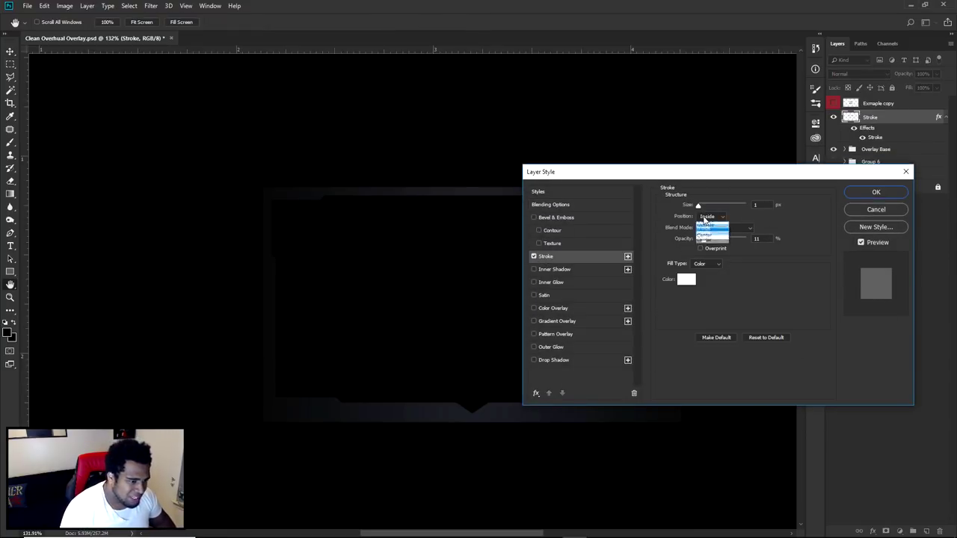
click(704, 216)
click(709, 217)
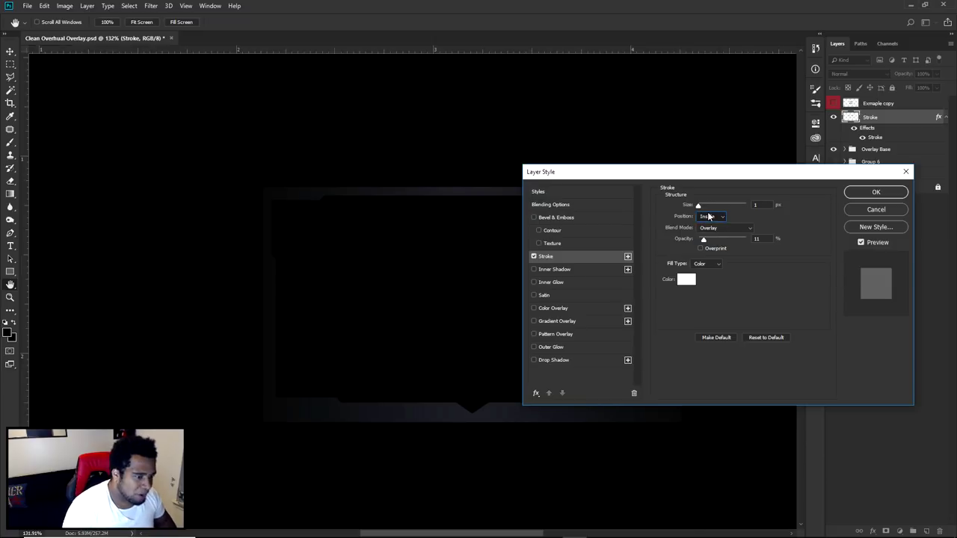
mouse_move(703, 237)
mouse_down()
mouse_move(732, 242)
mouse_move(724, 241)
mouse_up()
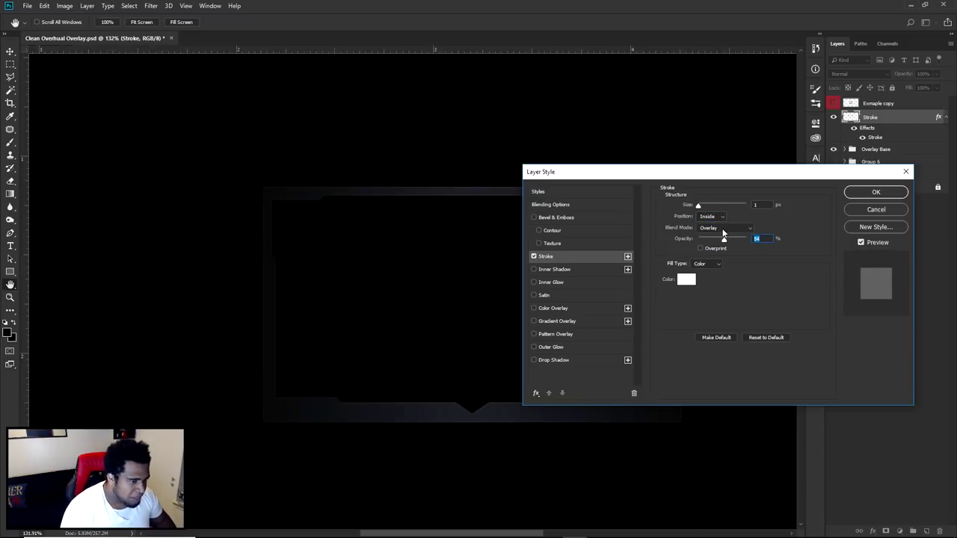
click(687, 279)
click(930, 210)
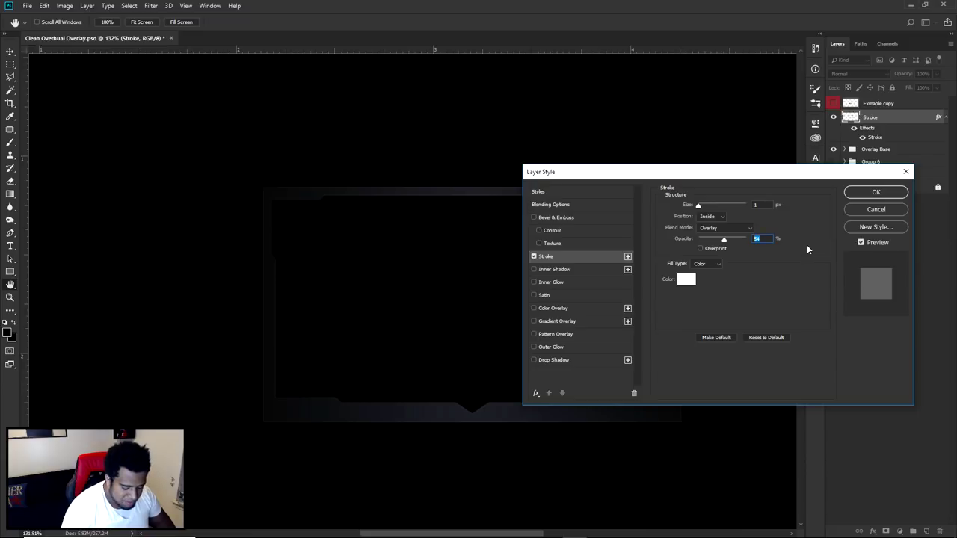
key(Return)
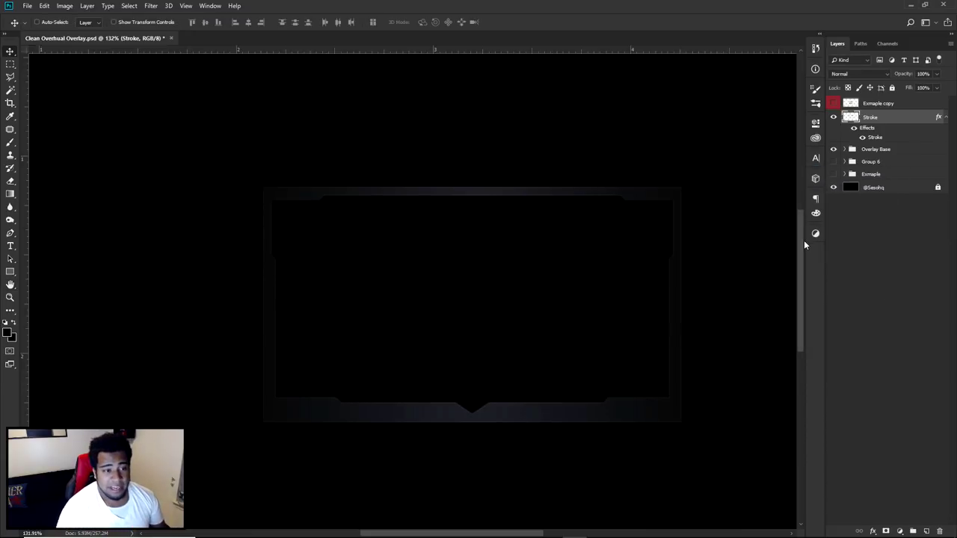
right_click(884, 121)
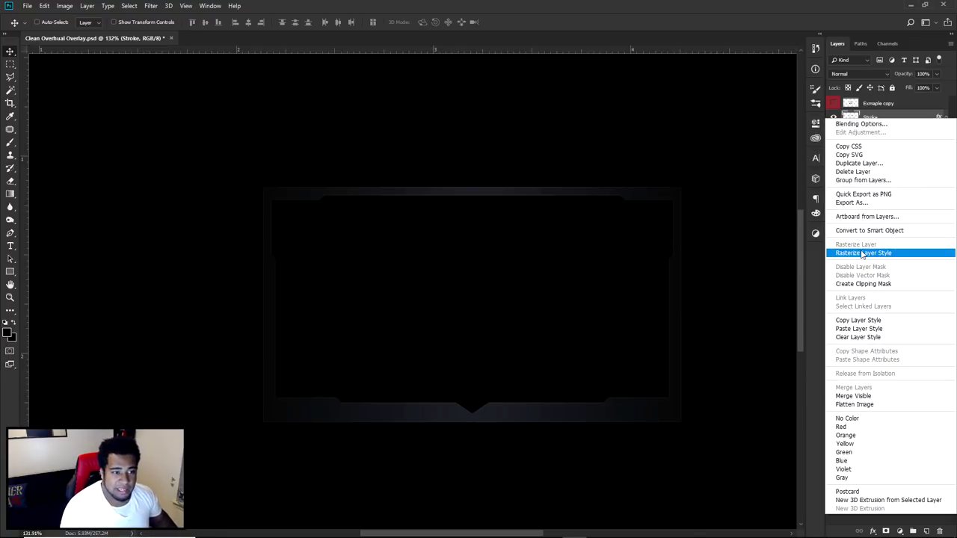
click(860, 253)
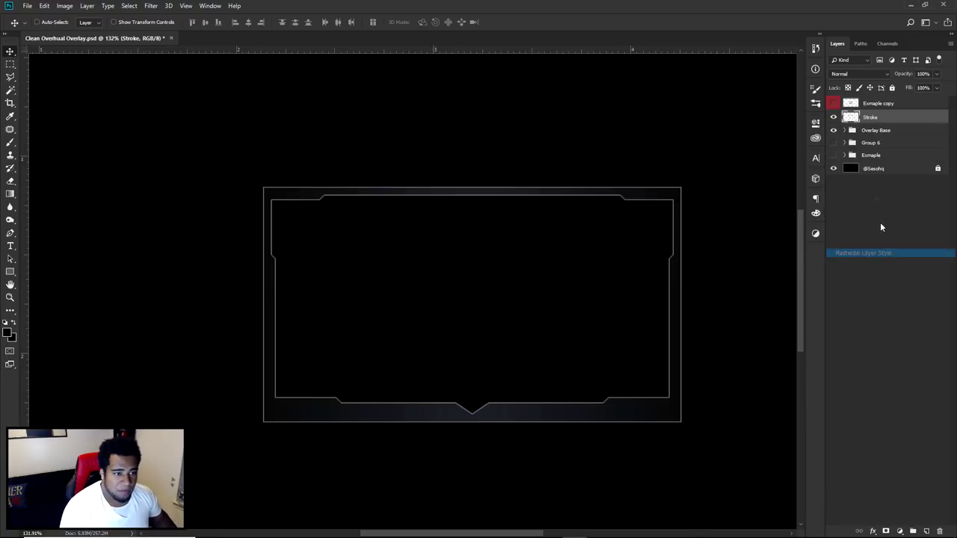
click(856, 74)
click(841, 198)
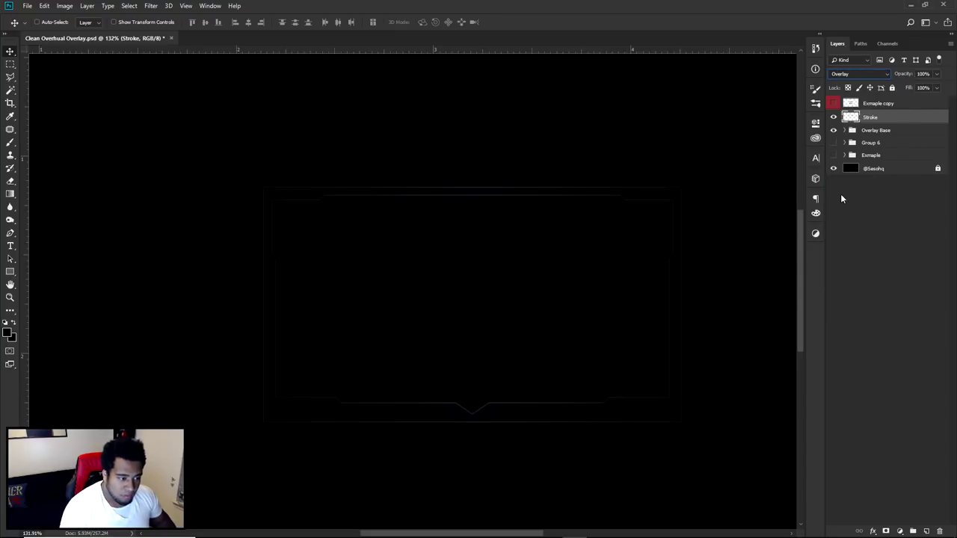
key(ctrl+z)
key(ctrl+alt+z)
click(863, 139)
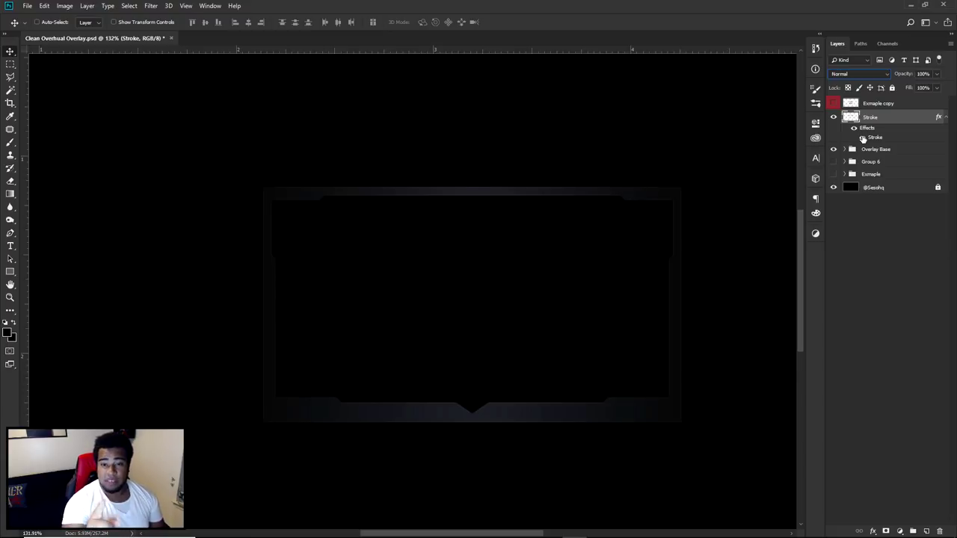
Set the Stroke layer's fill to 0%, rasterize its layer style, and change its blend mode to Overlay
drag(936, 87, 884, 121)
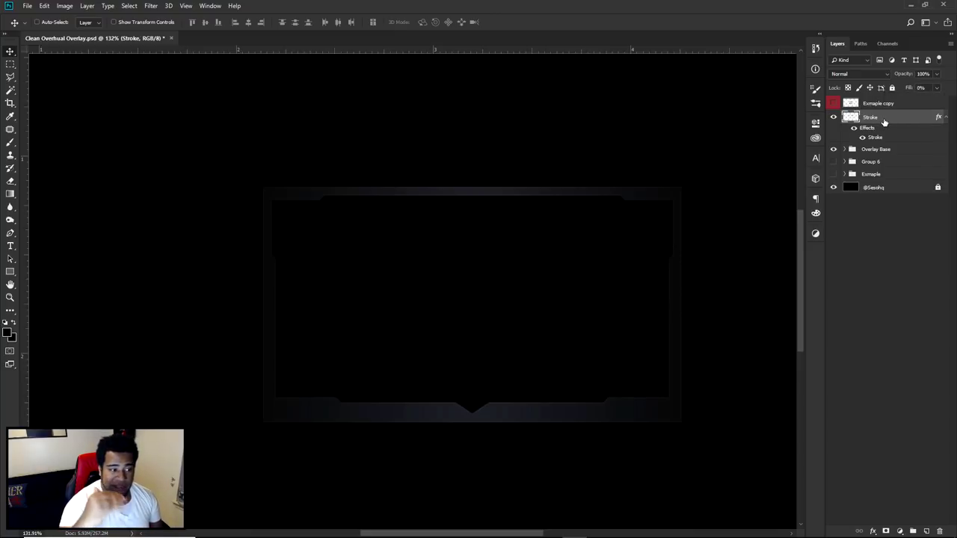
right_click(883, 121)
click(866, 252)
click(858, 74)
click(856, 183)
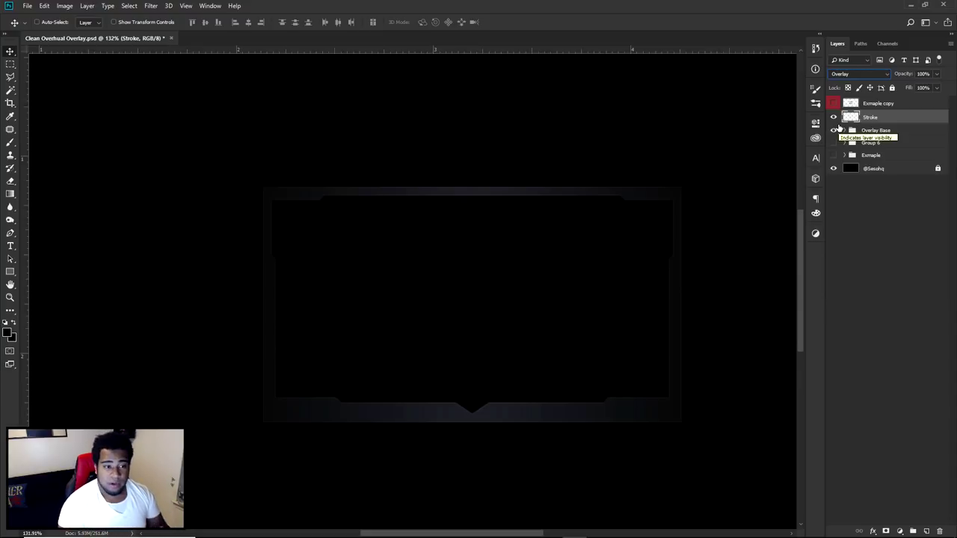
Add a mask to the Stroke layer and paint black over parts of the frame's outline with a soft brush about 260 px wide
click(885, 531)
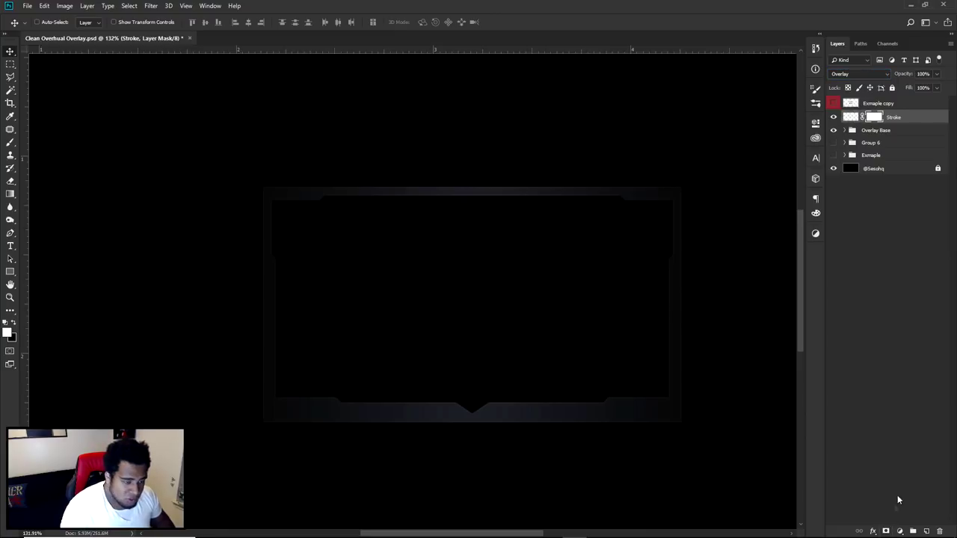
key(b)
alt+right_click(540, 278)
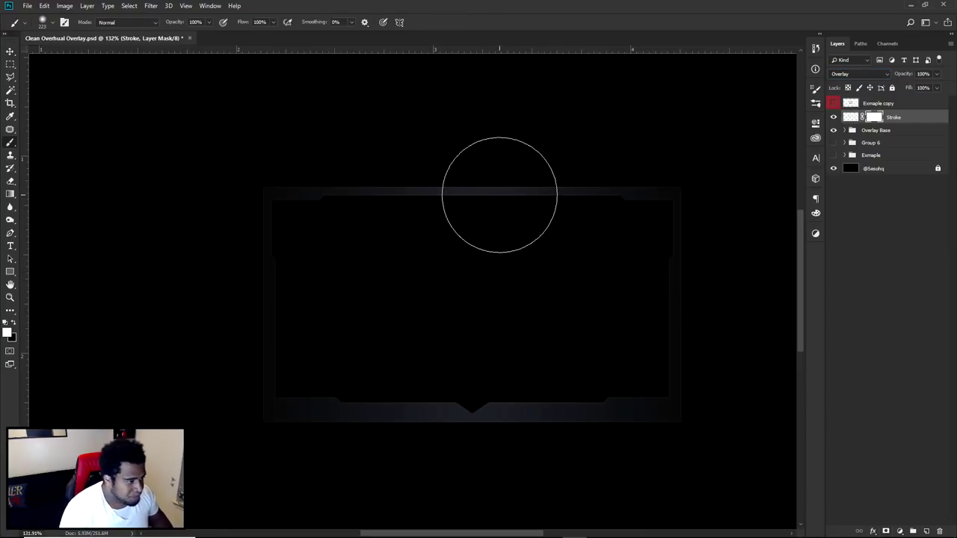
click(13, 322)
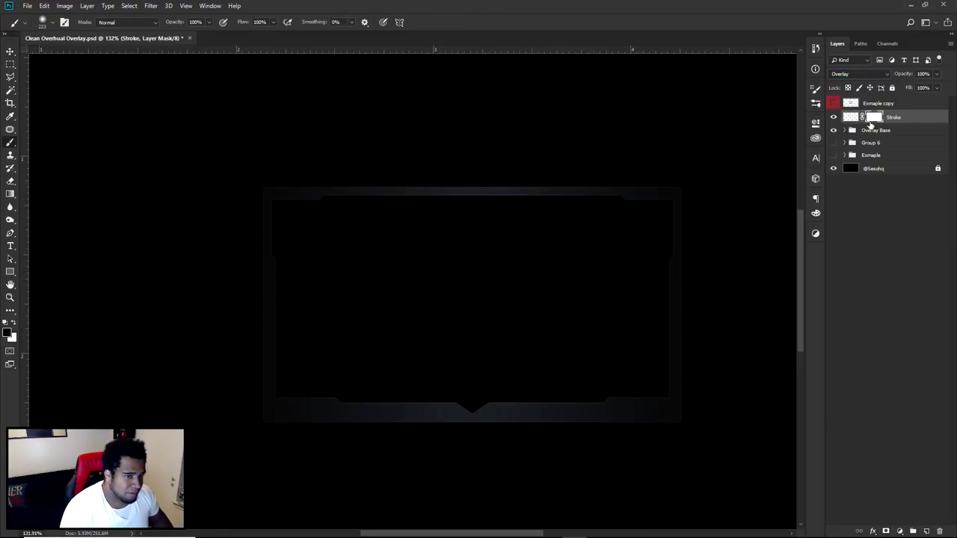
alt+right_click(395, 235)
click(586, 272)
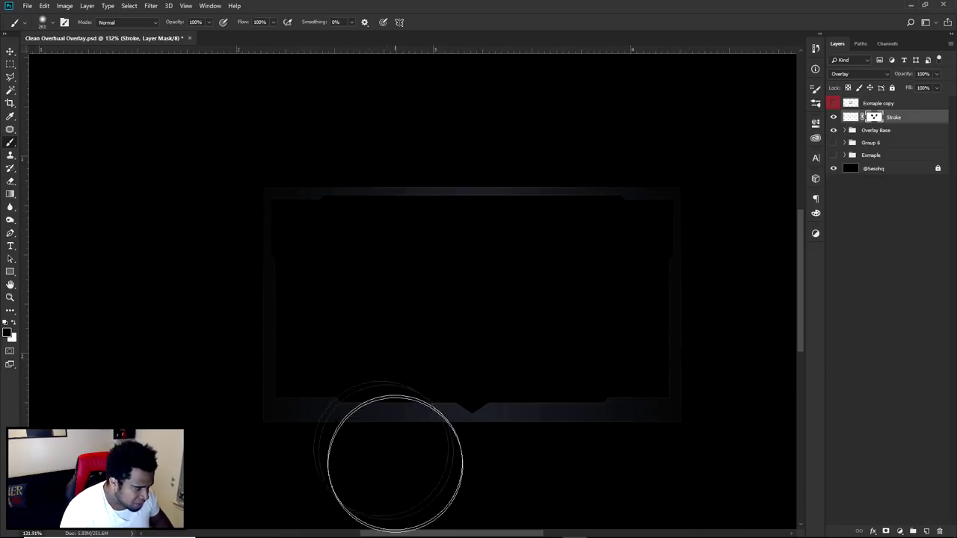
Show the Exmaple copy reference and examine its edge strokes and lower bar details against the new frame
click(833, 104)
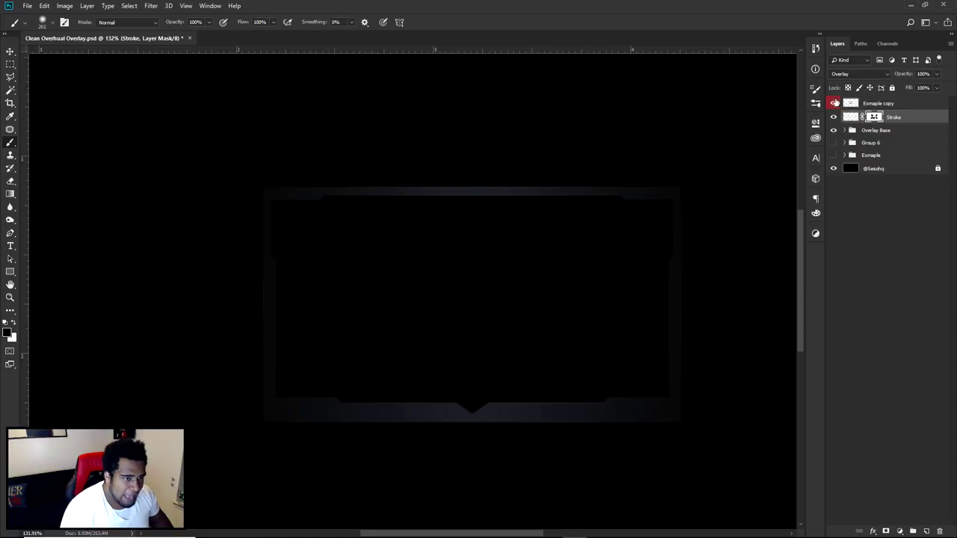
scroll(521, 241, up, 3)
scroll(438, 230, up, 1)
key(v)
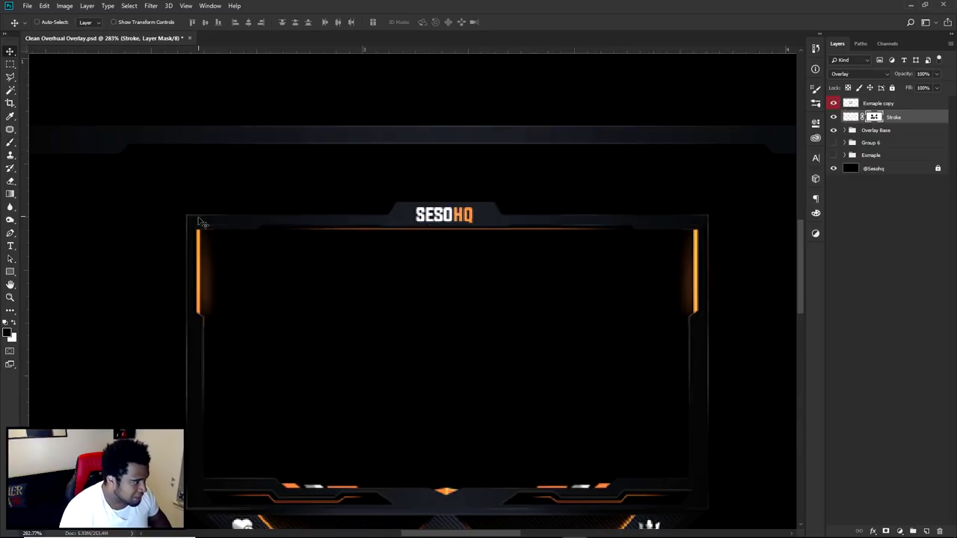
scroll(686, 273, down, 3)
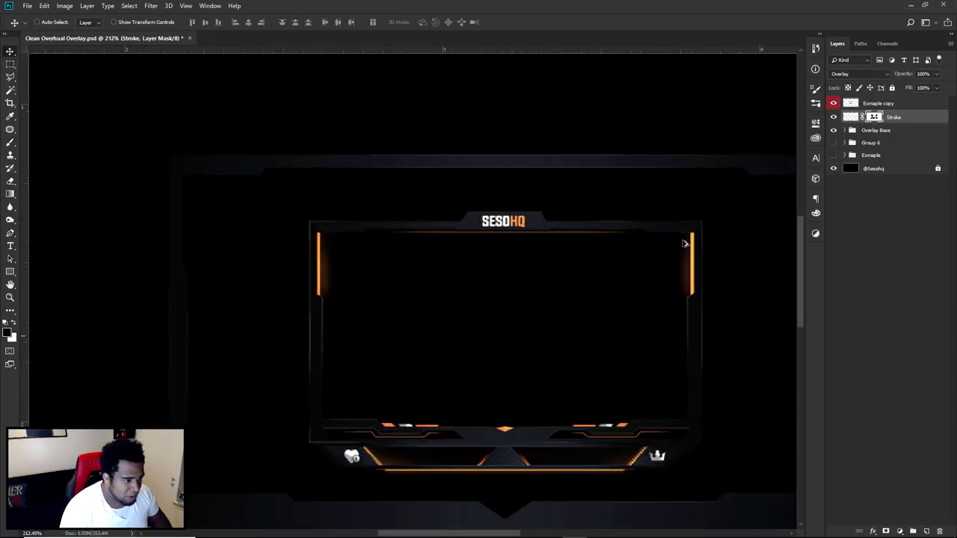
scroll(647, 256, down, 2)
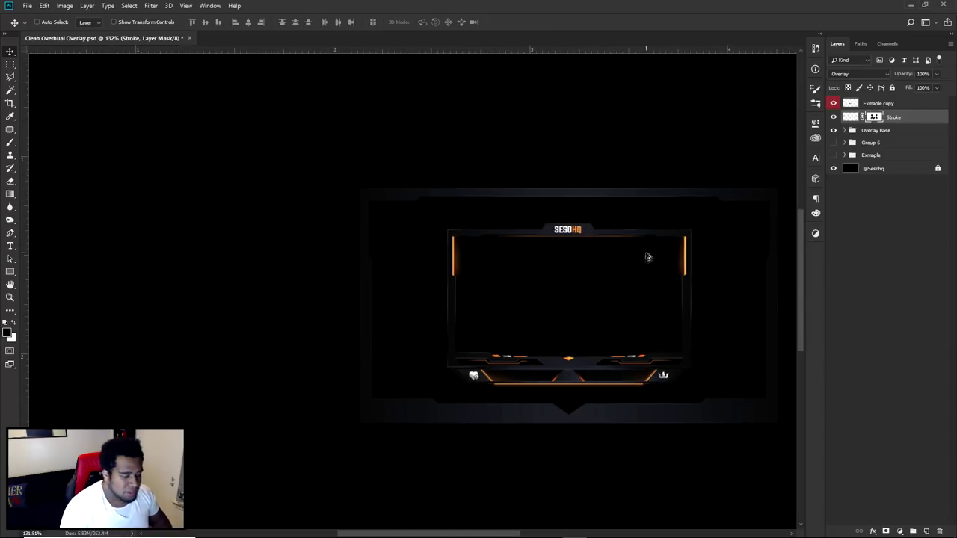
scroll(573, 335, up, 2)
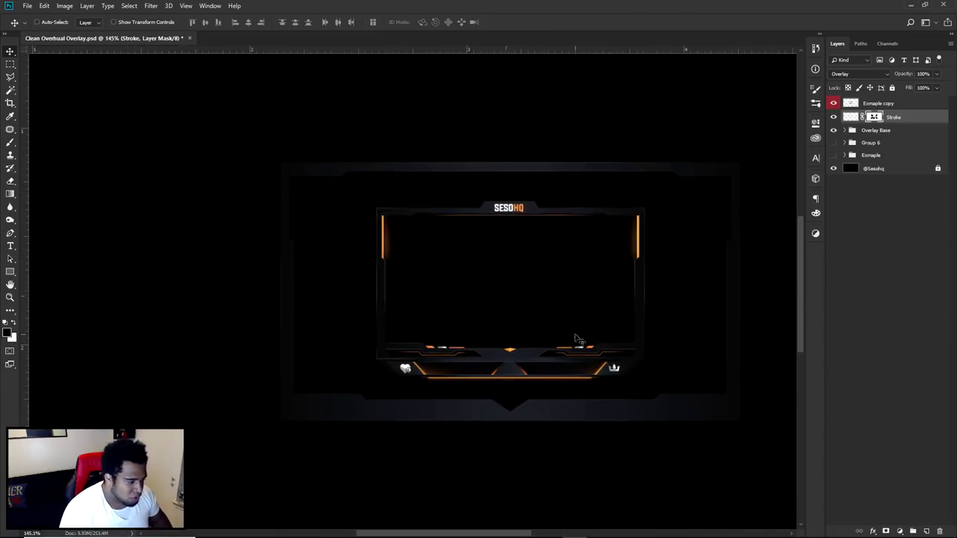
scroll(590, 347, up, 1)
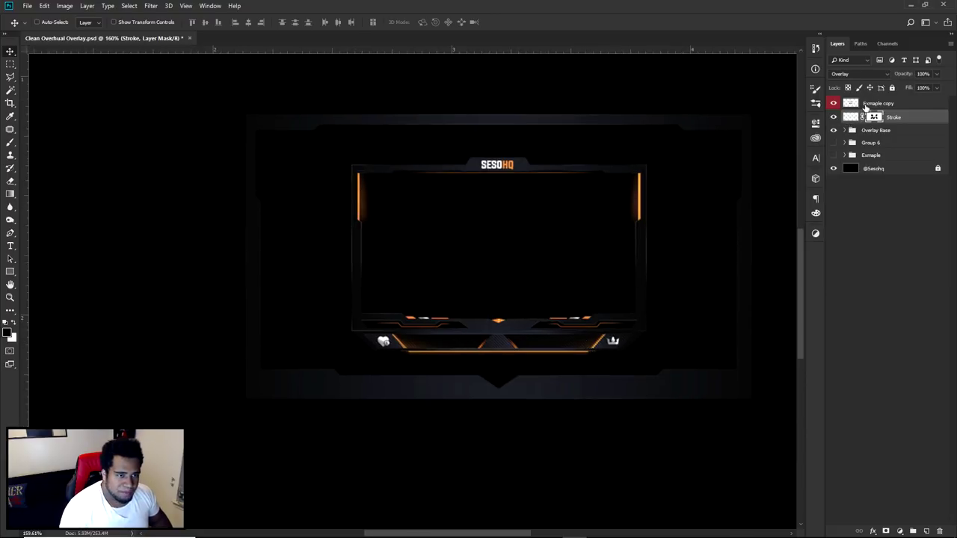
click(850, 105)
Create a new empty layer directly above the Overlay Base group, checking that group's visibility
click(874, 130)
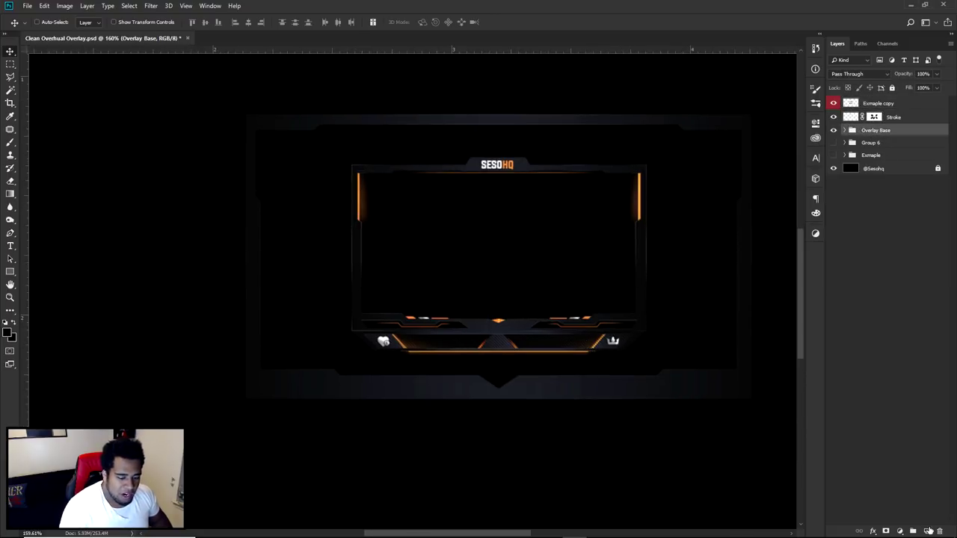
click(927, 530)
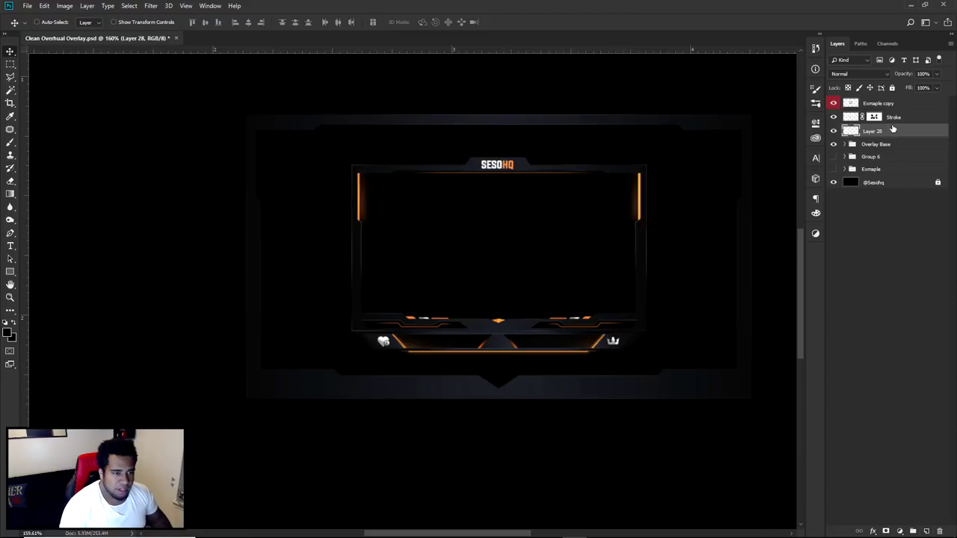
click(833, 144)
click(833, 143)
Activate the Pen tool and place a vertical guide along the frame's inner left edge at its lower-left corner
key(p)
scroll(370, 336, up, 6)
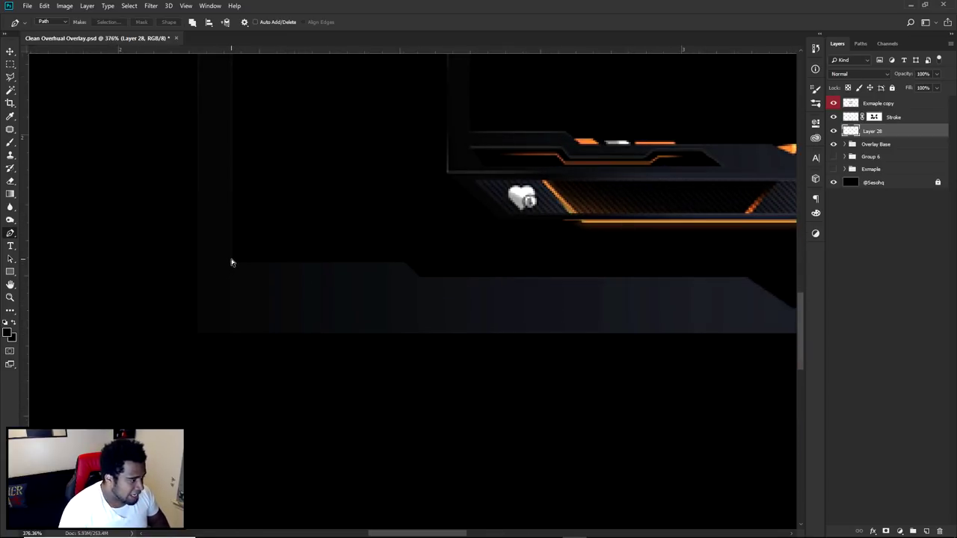
drag(26, 219, 233, 238)
scroll(228, 291, up, 3)
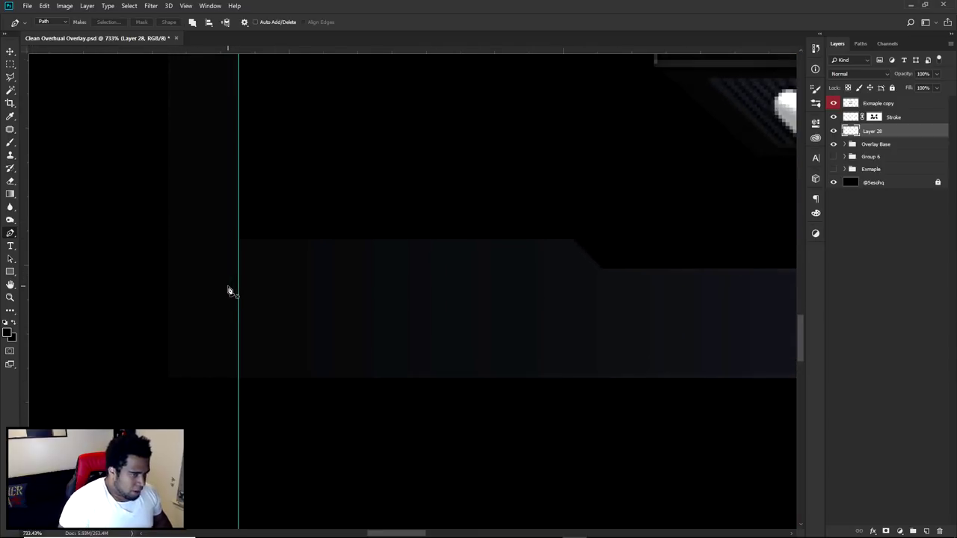
scroll(228, 291, down, 2)
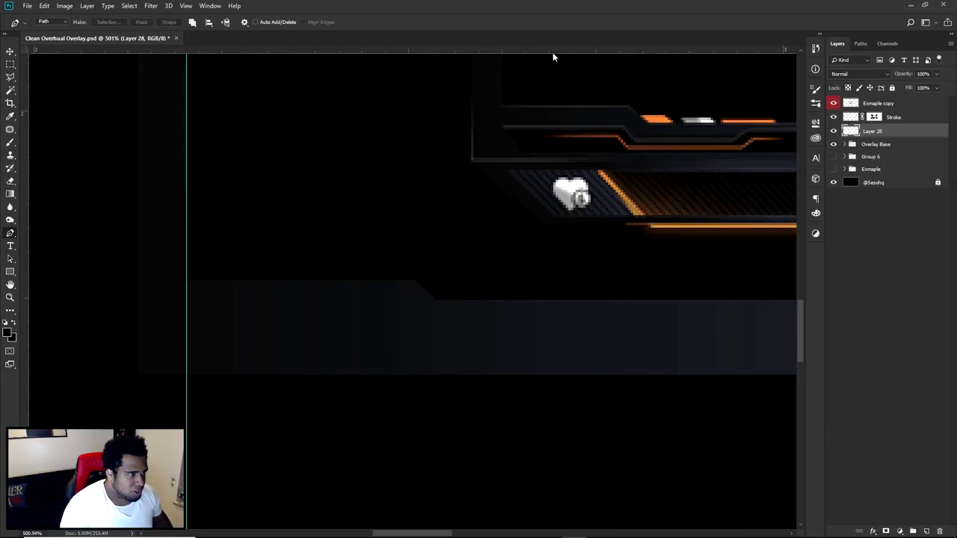
Place a horizontal guide across the frame's lower bar and start a path at the guide intersection with a short diagonal segment down-right
drag(547, 51, 497, 307)
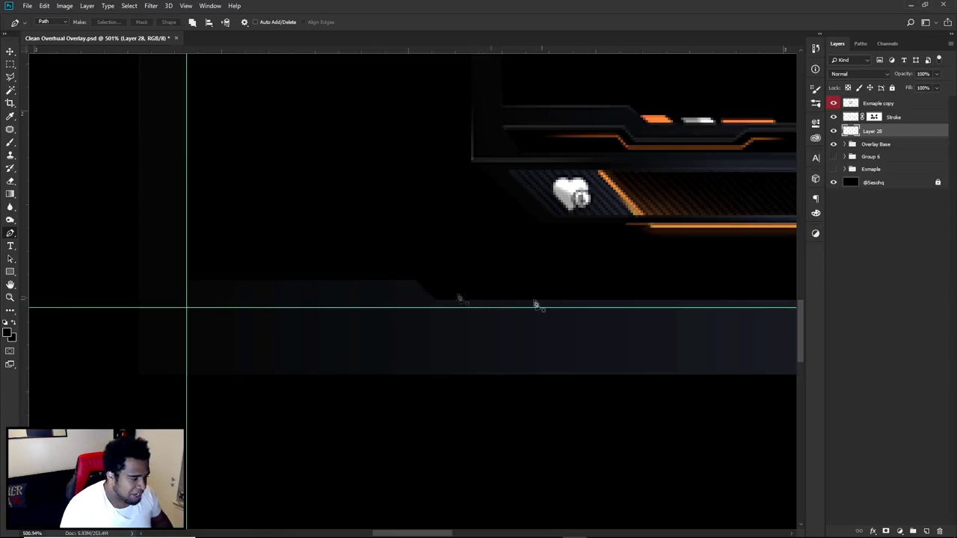
click(188, 307)
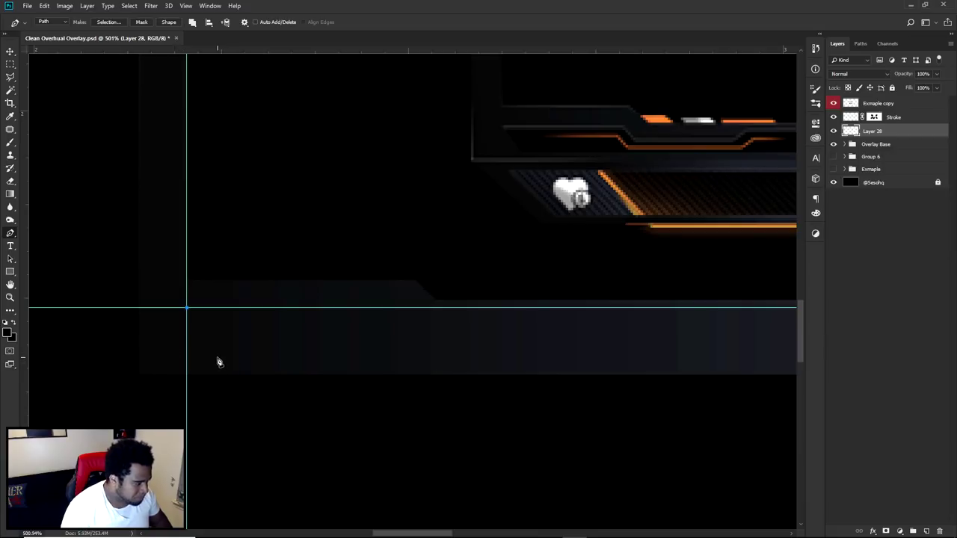
click(253, 375)
key(ctrl+z)
click(244, 365)
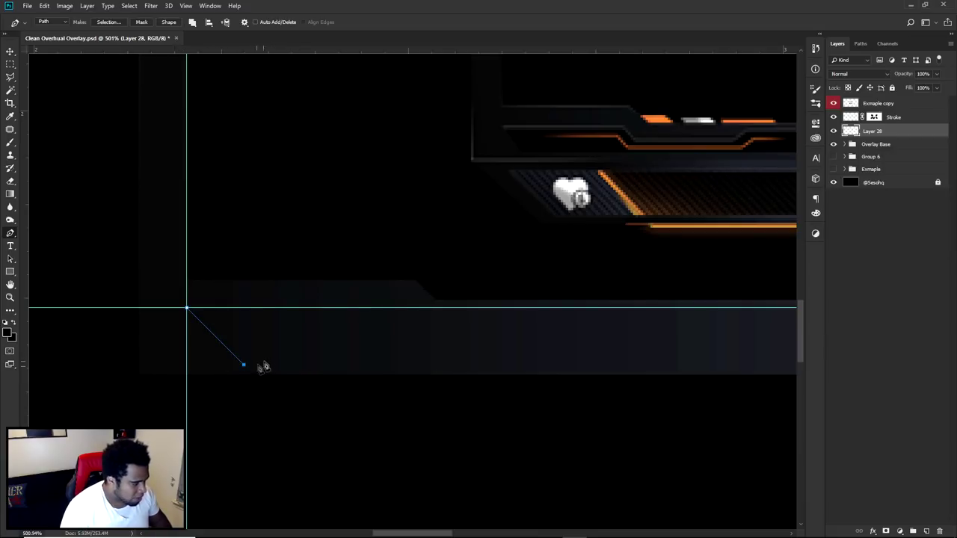
key(ctrl+z)
click(236, 357)
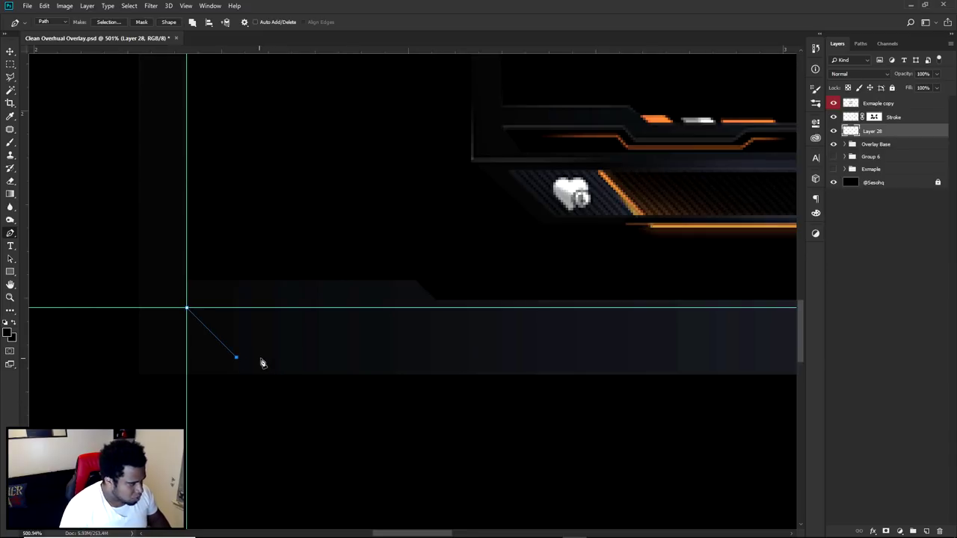
Complete the closed path as a slanted panel ending before the bar's central V notch, with a shallow angled recess in its upper edge
scroll(344, 345, down, 3)
drag(436, 347, 237, 331)
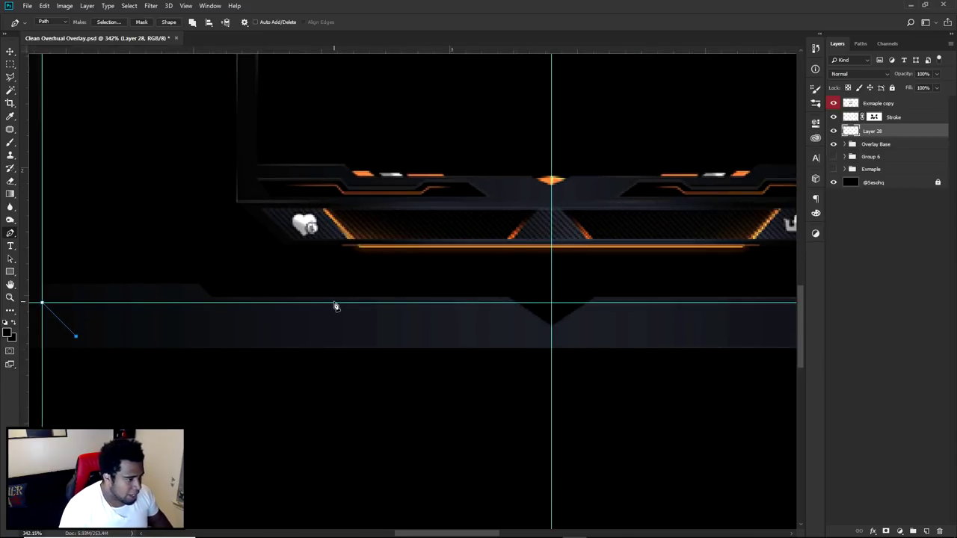
click(499, 336)
scroll(470, 316, left, 3)
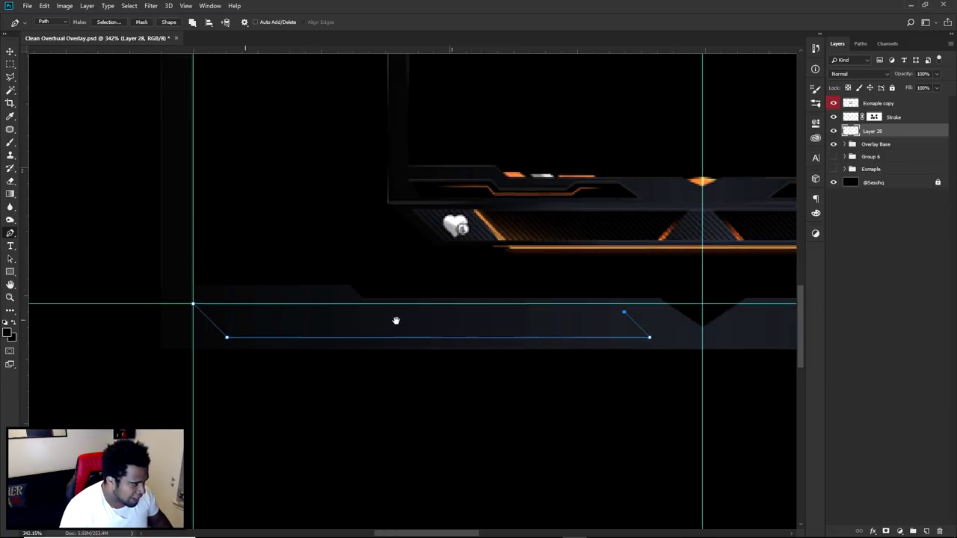
click(616, 304)
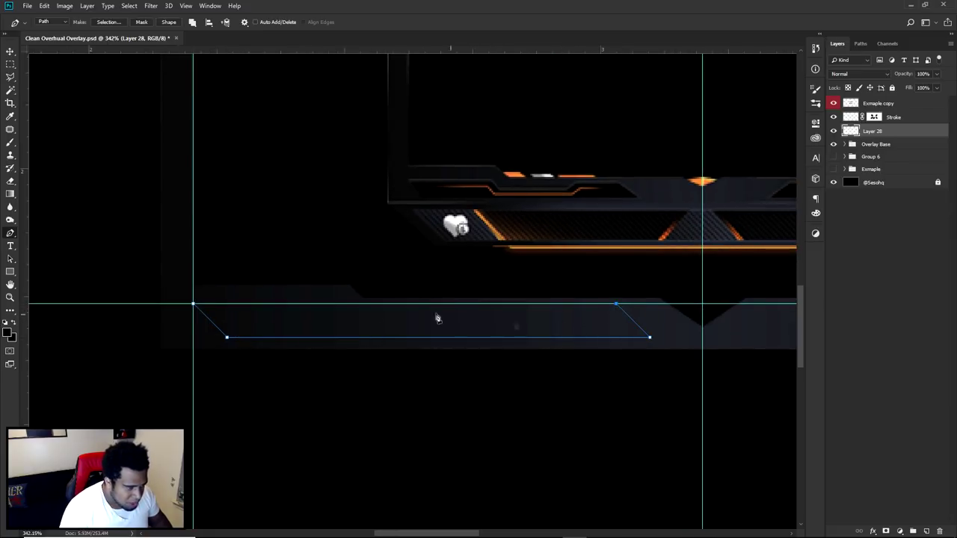
click(193, 304)
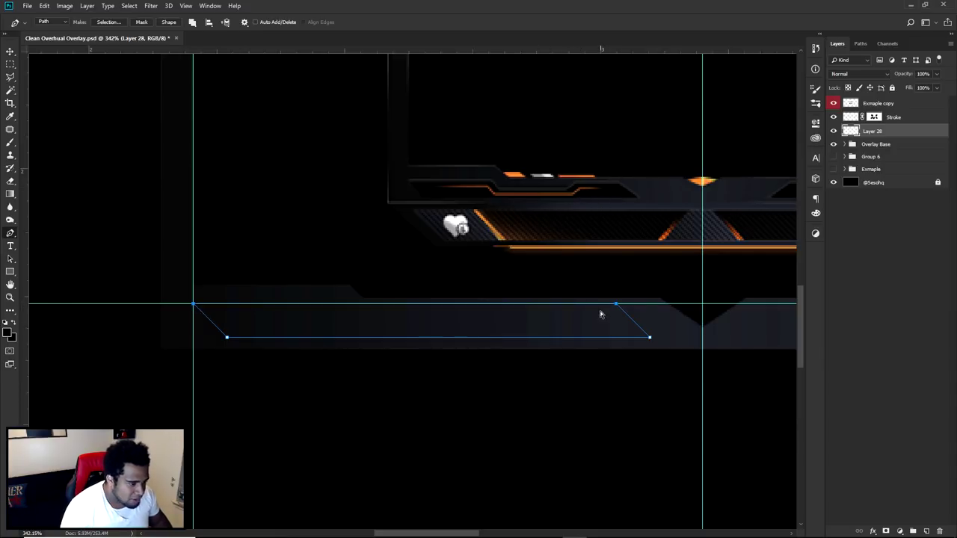
click(544, 304)
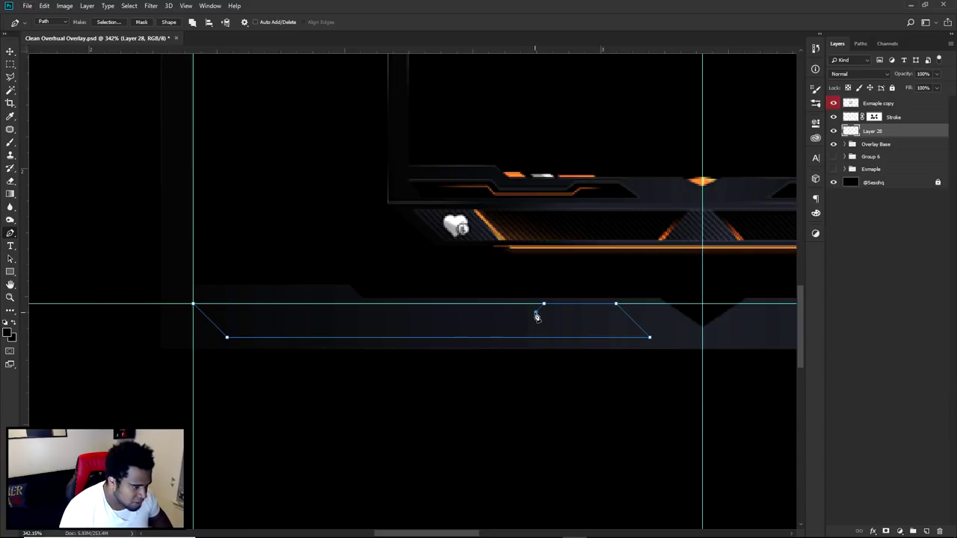
click(338, 311)
click(329, 304)
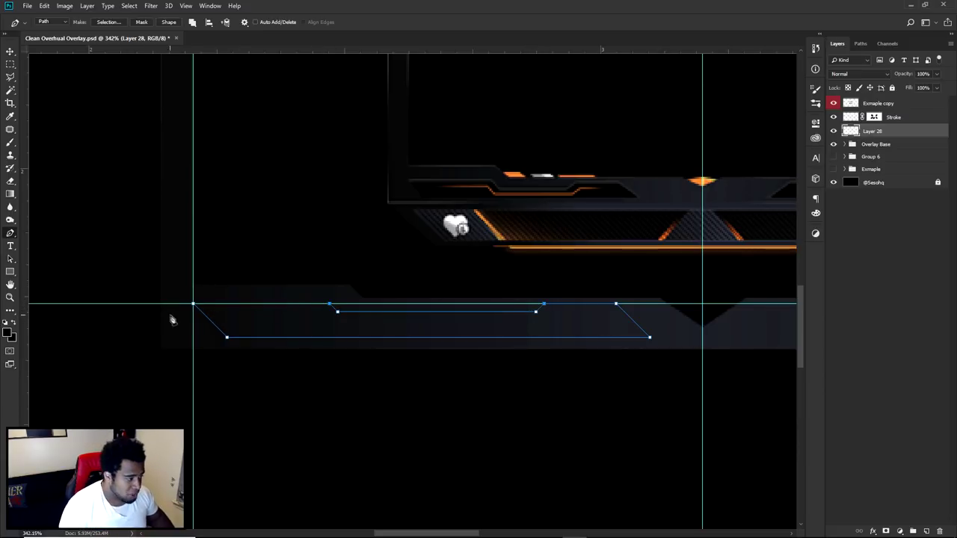
click(194, 304)
key(Return)
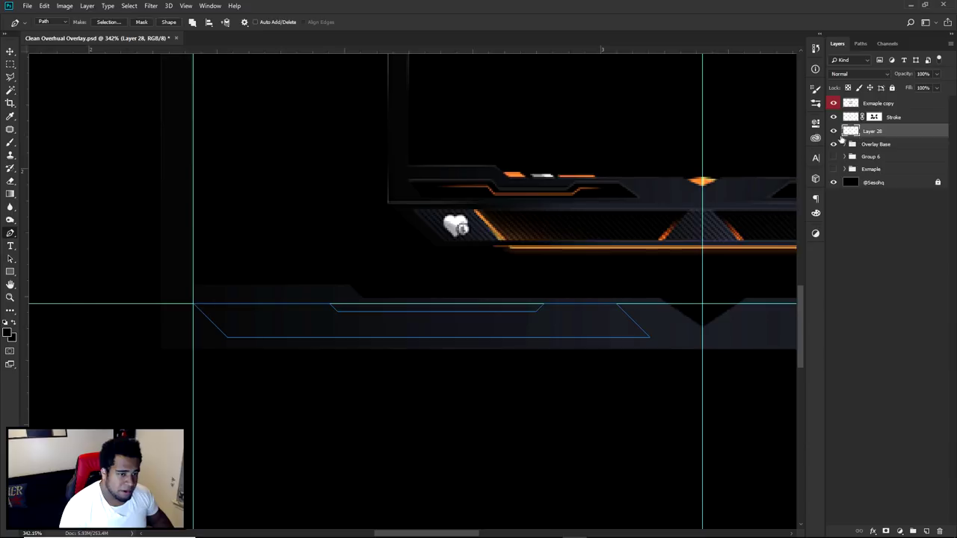
Fill the panel path with the dark colour 131417 sampled from the lower bar, in Normal mode at 100% opacity
right_click(575, 210)
click(601, 268)
click(562, 295)
click(546, 323)
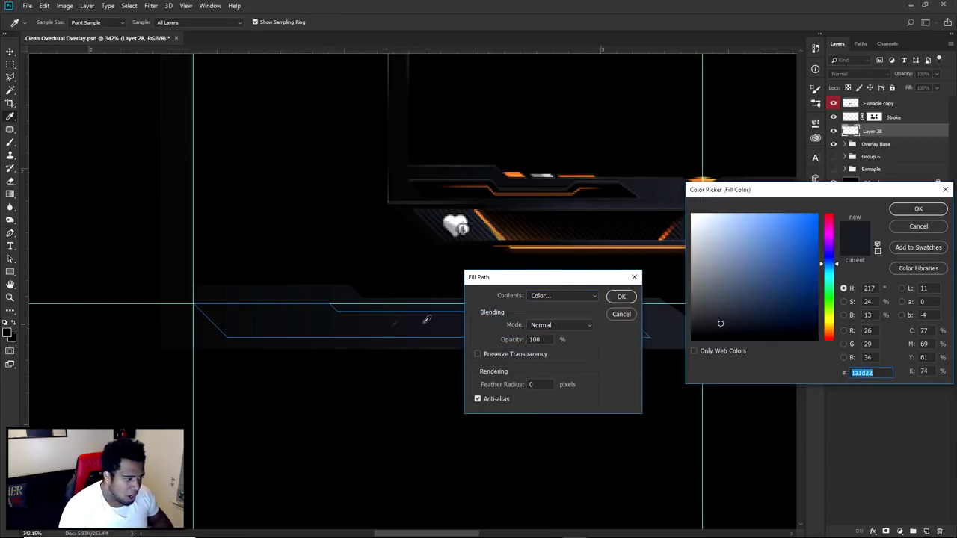
click(408, 323)
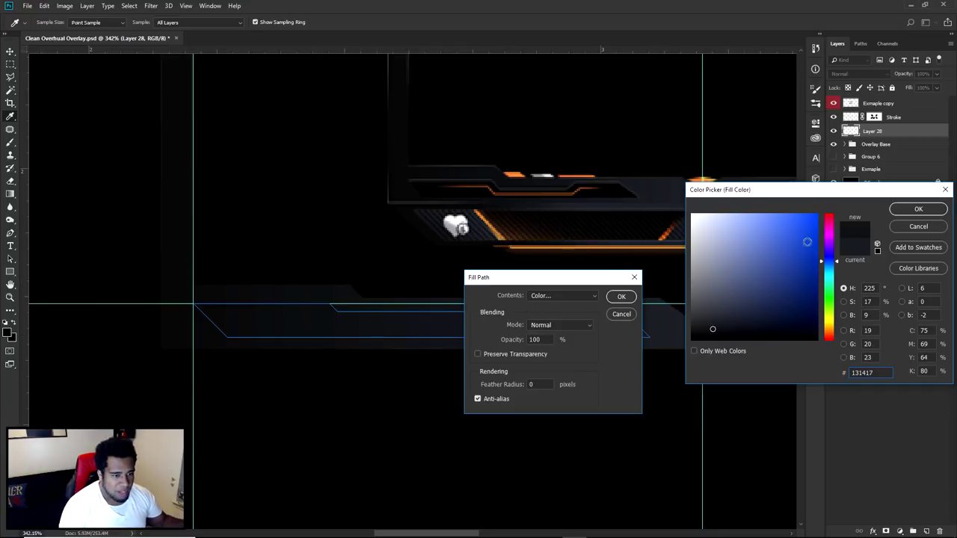
click(917, 210)
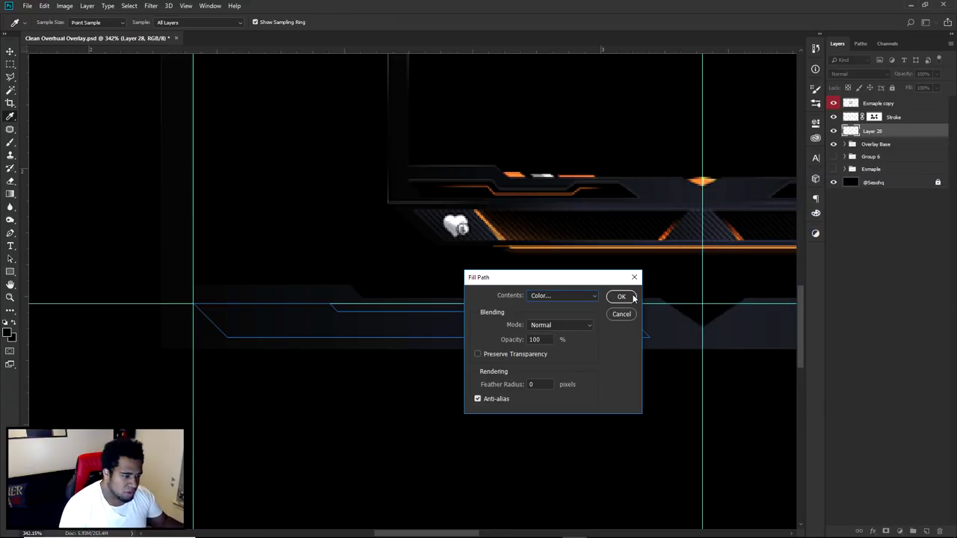
key(Return)
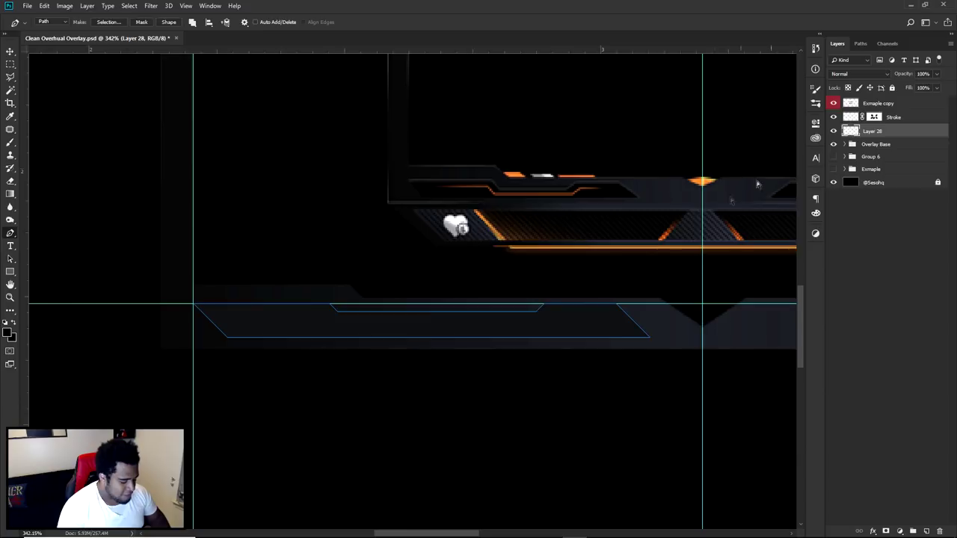
Delete the panel's work path and hide the guides, discarding any stray path points
right_click(636, 249)
click(666, 261)
key(ctrl+semicolon)
scroll(666, 261, down, 6)
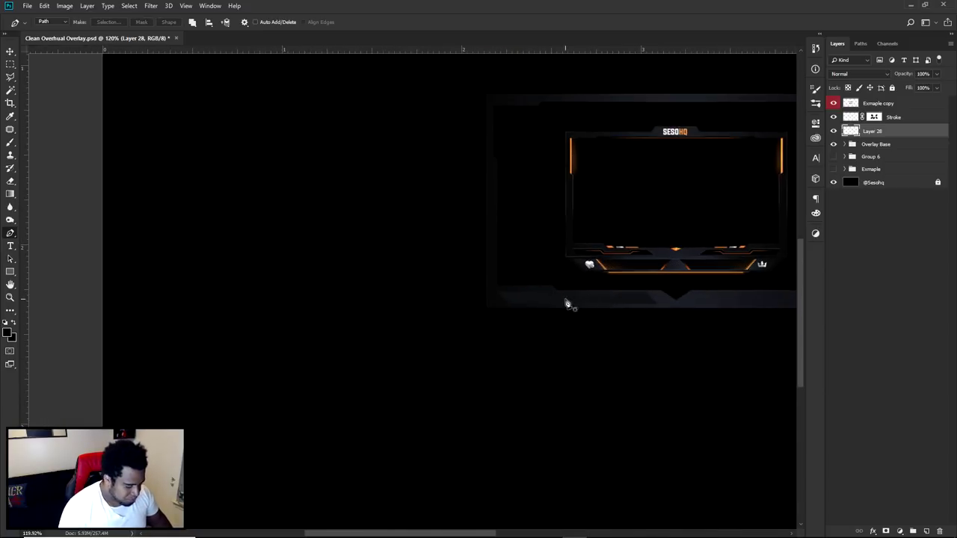
scroll(567, 303, up, 5)
drag(655, 296, 472, 292)
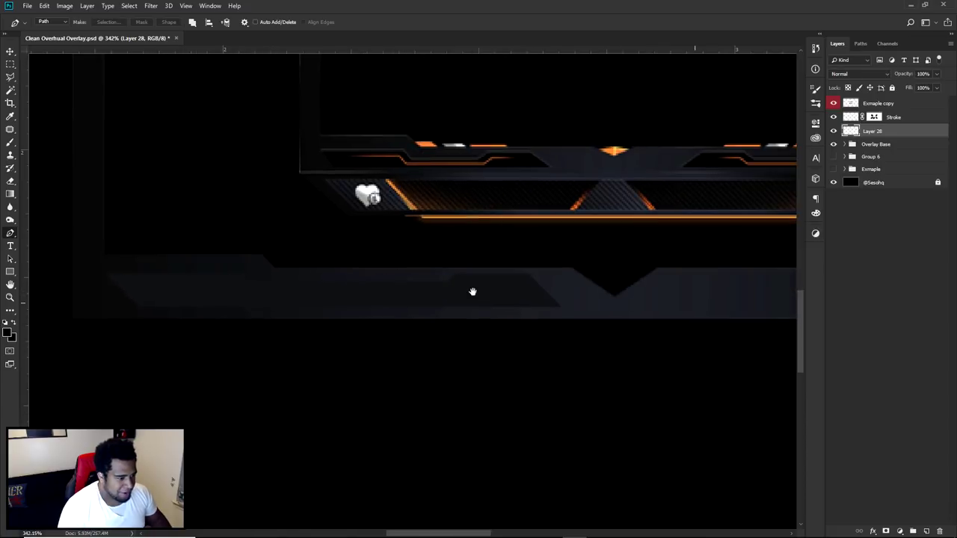
click(229, 267)
click(549, 309)
key(Escape)
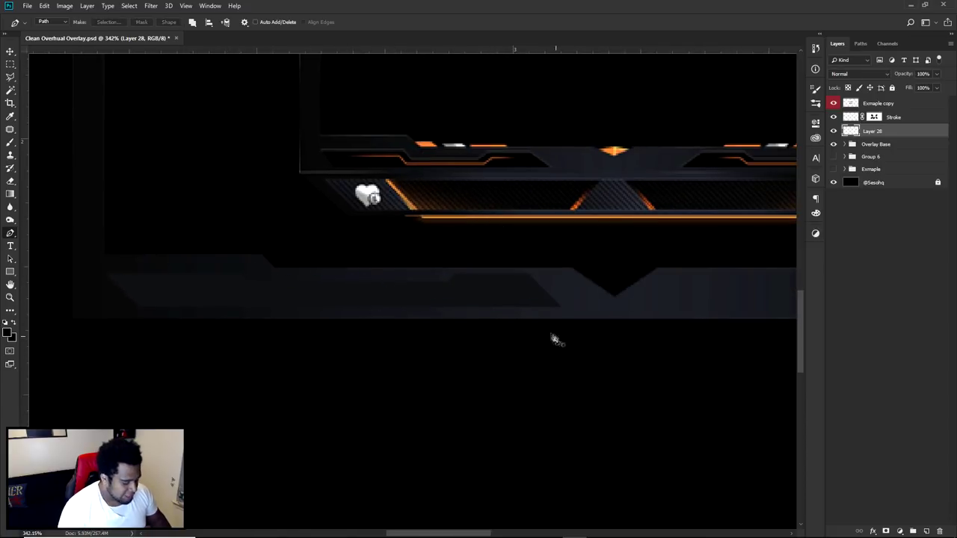
Darken the filled panel shape with Hue/Saturation, setting Lightness to -71
key(v)
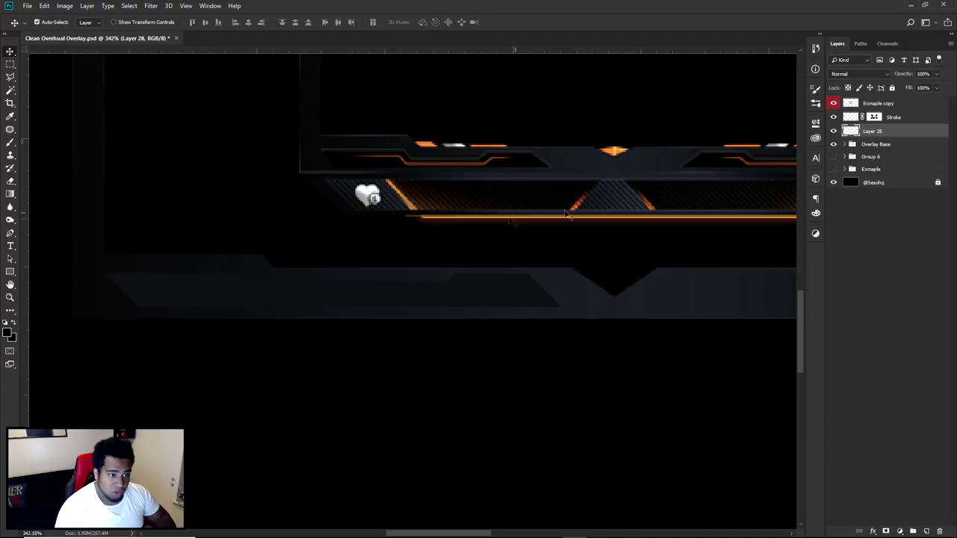
key(ctrl+u)
drag(706, 299, 671, 297)
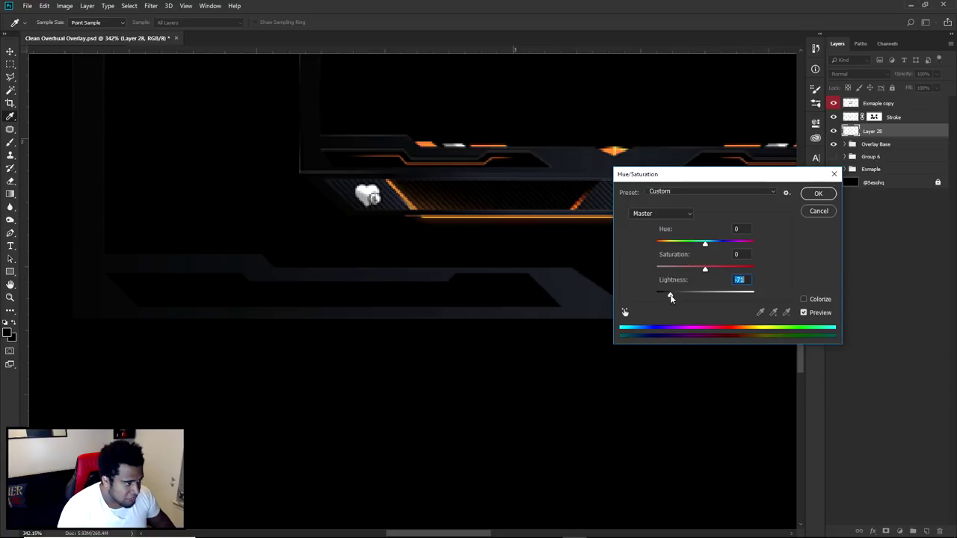
click(817, 193)
Add a 1 px inside white Stroke effect in Overlay blend mode to the panel layer, with its opacity lowered to about 40%
scroll(581, 314, down, 5)
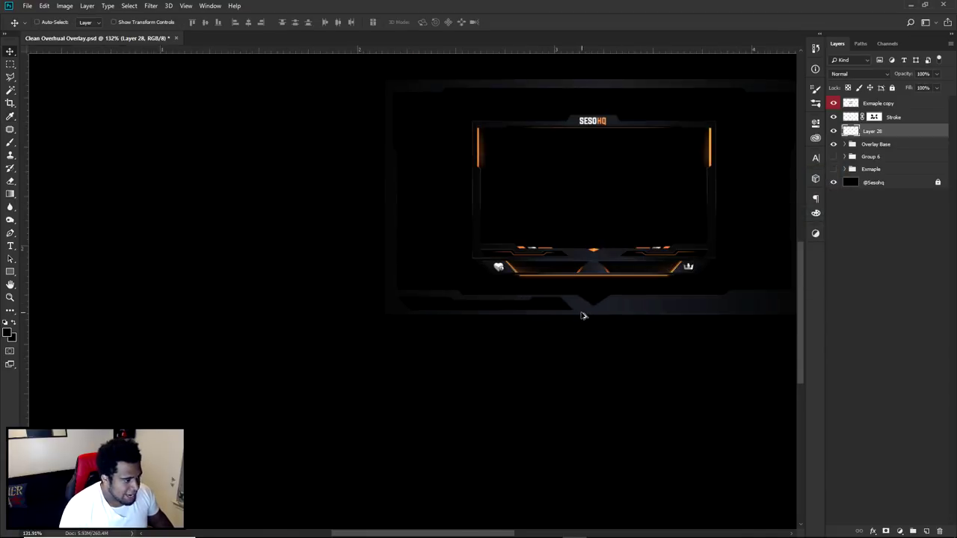
scroll(533, 305, up, 5)
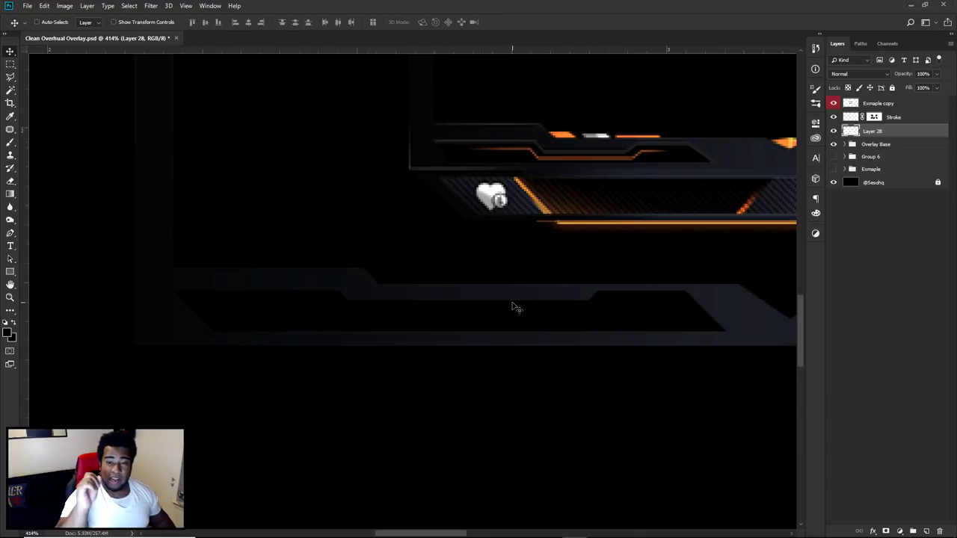
double_click(911, 133)
click(544, 256)
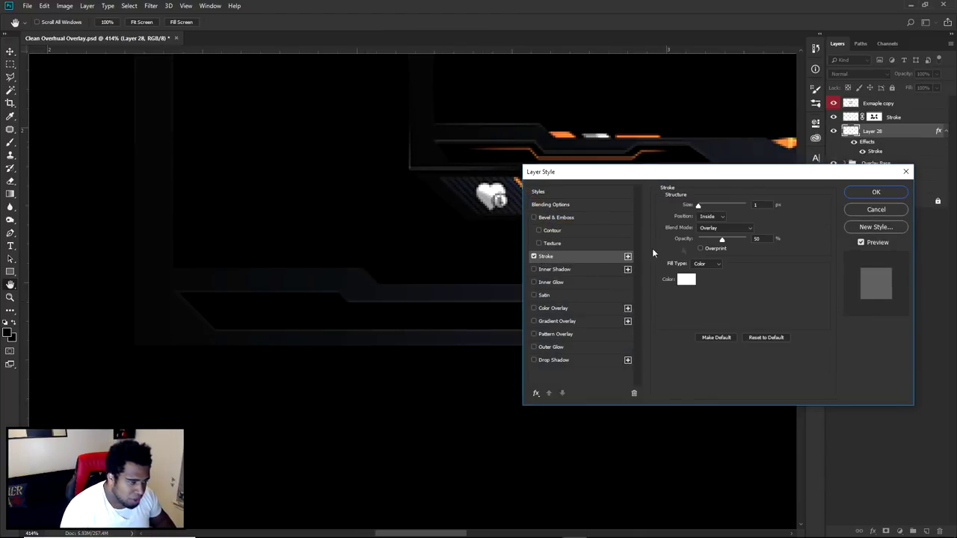
drag(719, 172, 791, 290)
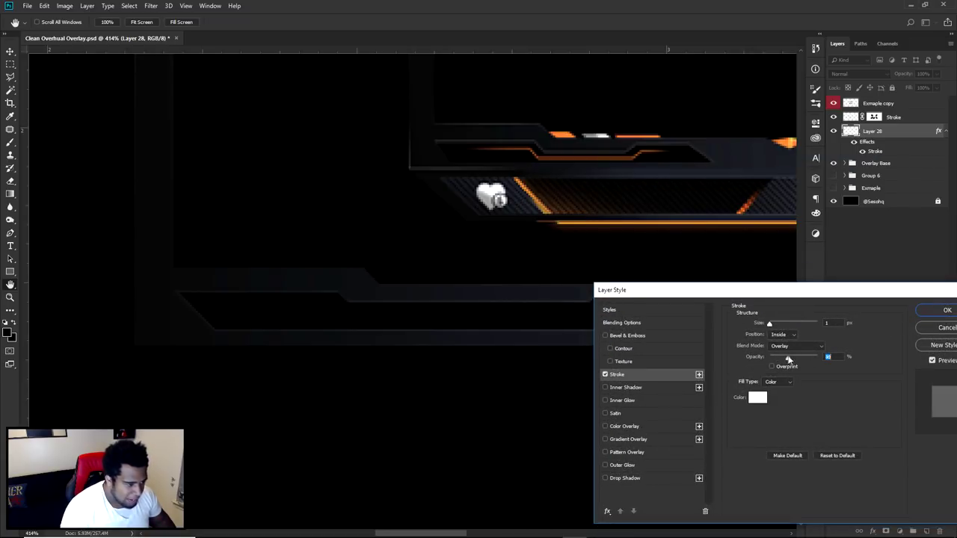
drag(784, 360, 788, 359)
click(945, 309)
Create a new empty layer directly above the stroked panel layer and activate the Pen tool
scroll(673, 342, down, 6)
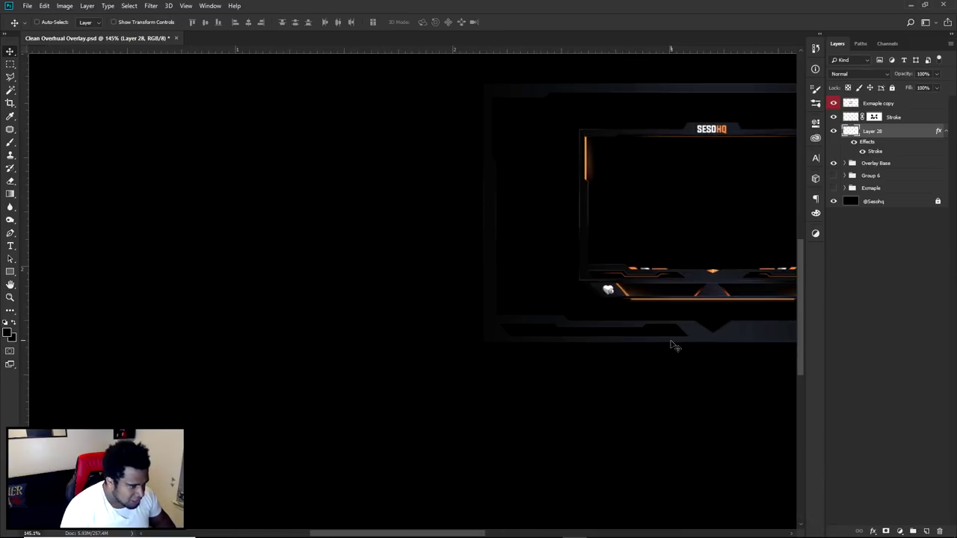
scroll(482, 348, up, 4)
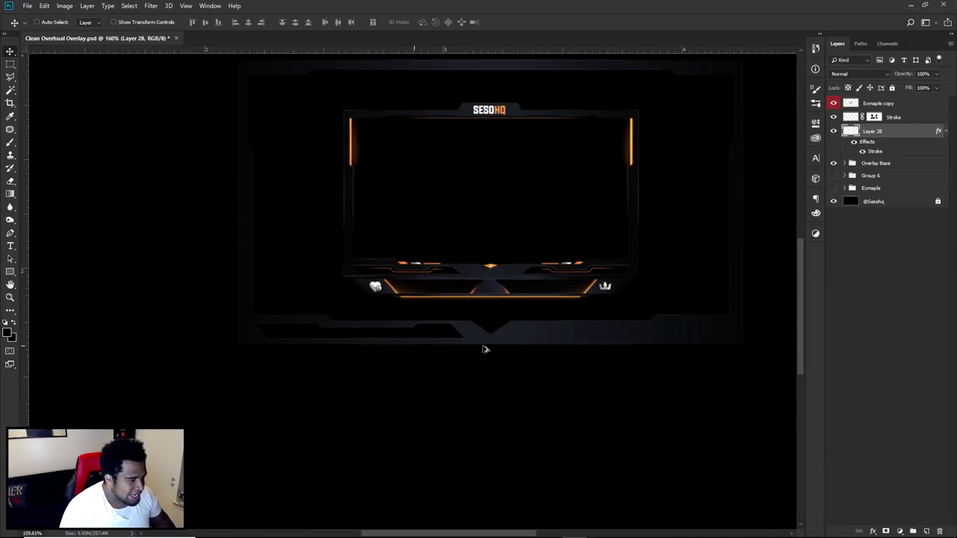
scroll(483, 348, up, 5)
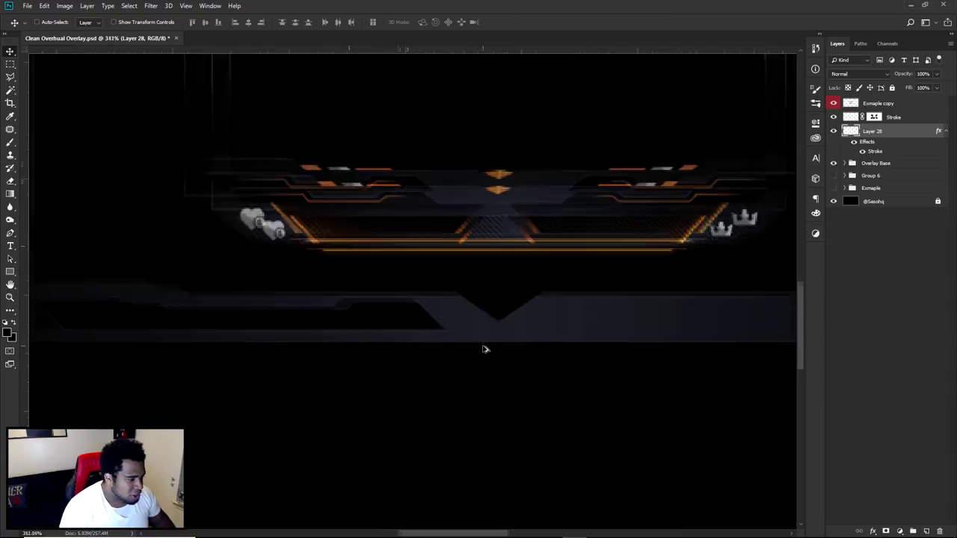
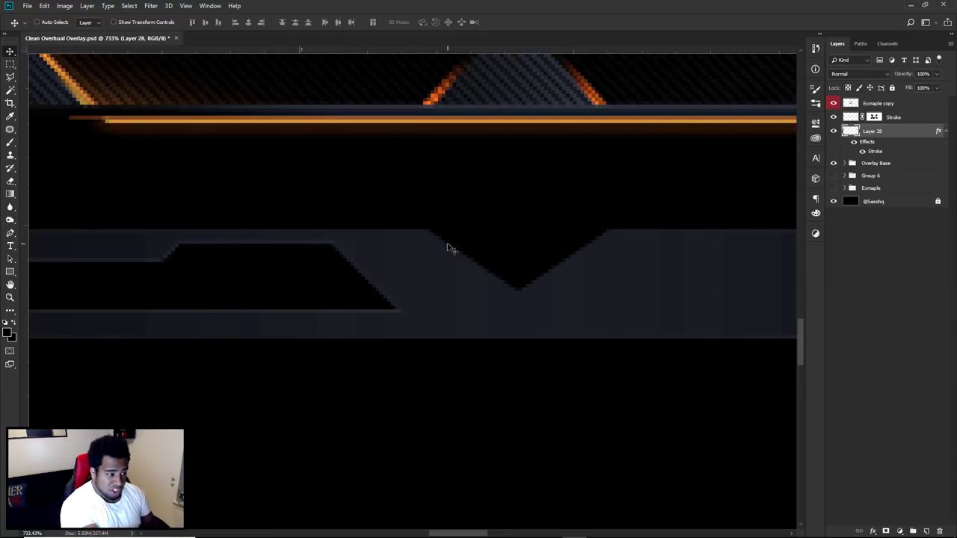
scroll(447, 251, down, 5)
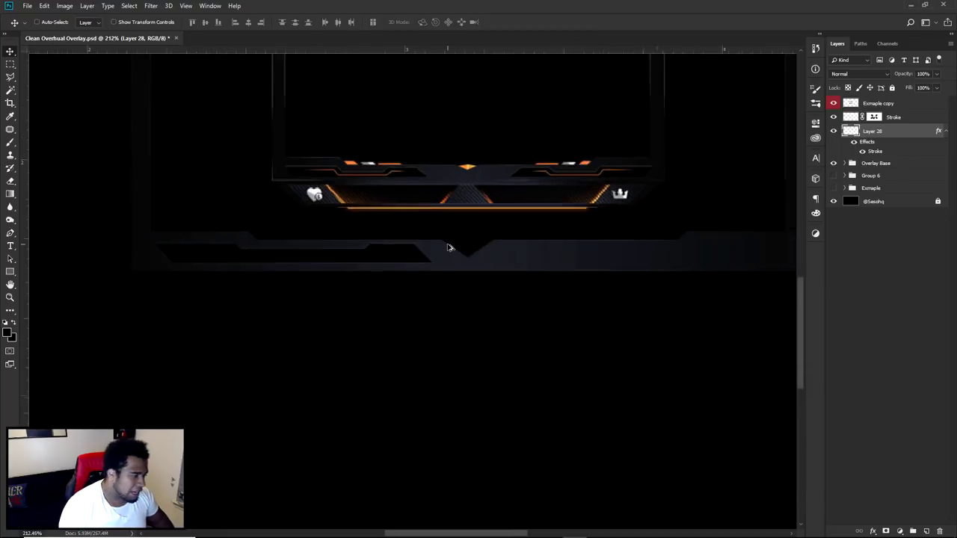
scroll(256, 265, up, 3)
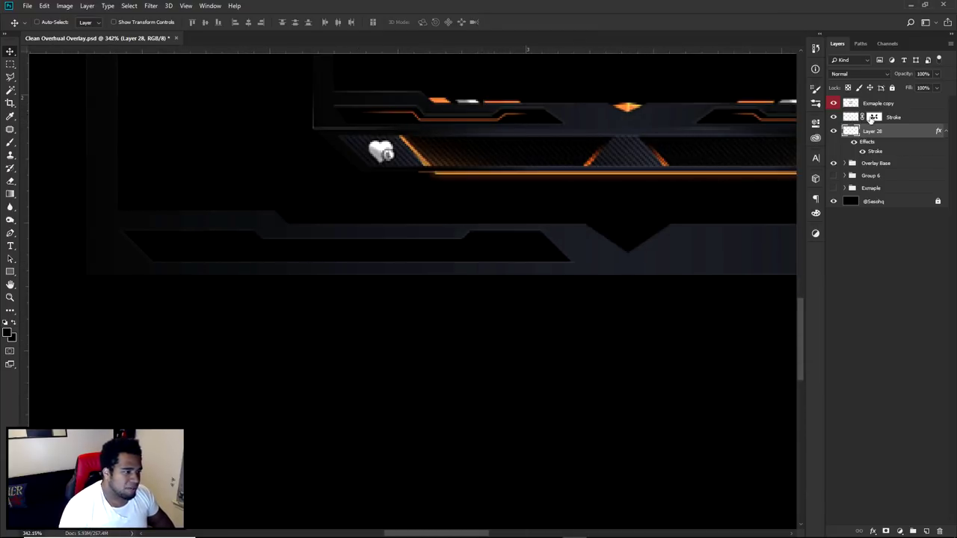
click(927, 531)
key(p)
Draw an open path inside the black panel echoing its recessed upper edge, nudged slightly down, and activate the Brush tool
scroll(192, 254, up, 2)
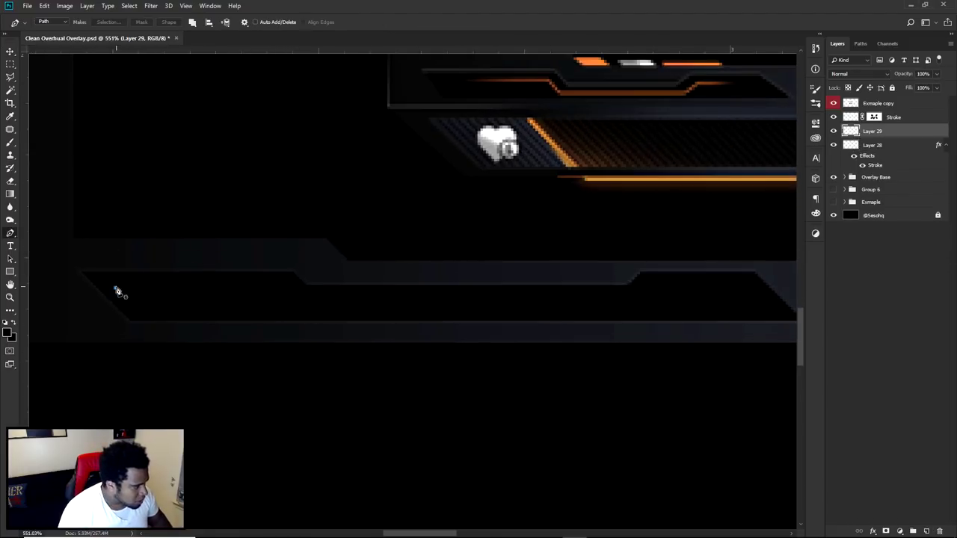
click(116, 288)
click(280, 288)
click(645, 298)
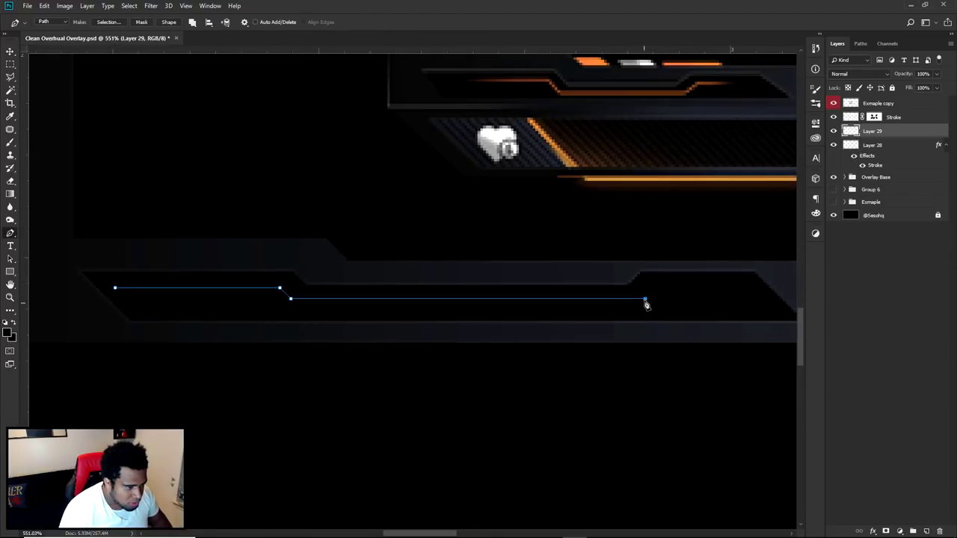
click(656, 288)
click(736, 288)
scroll(715, 311, down, 4)
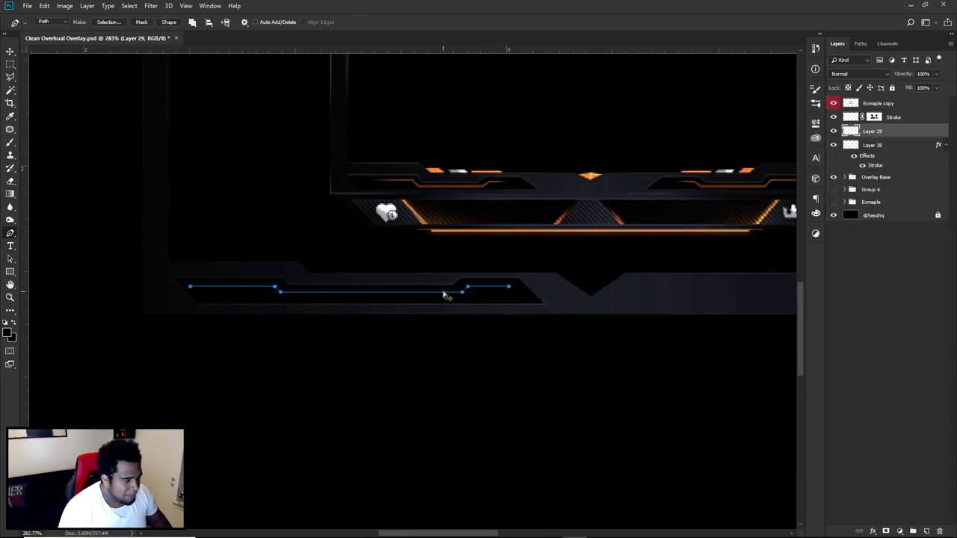
key(Down)
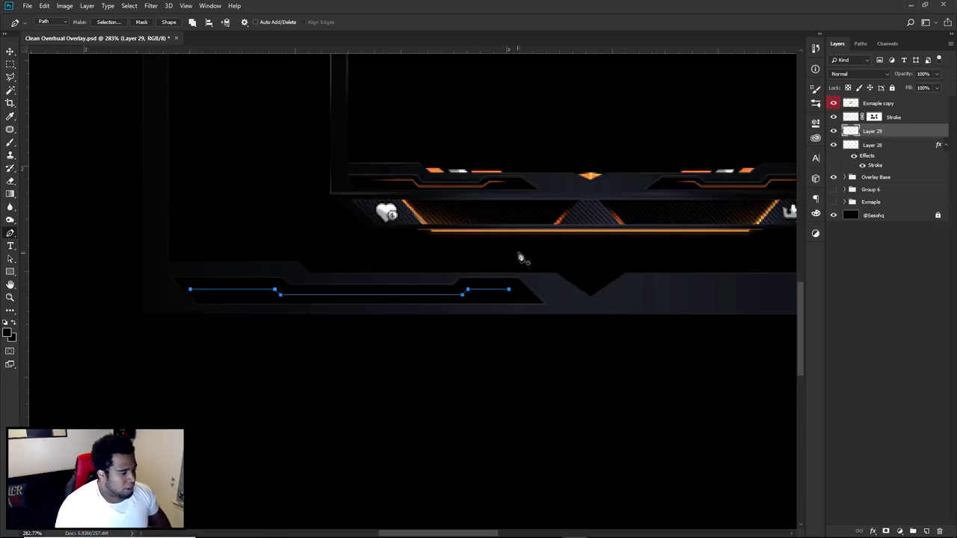
key(b)
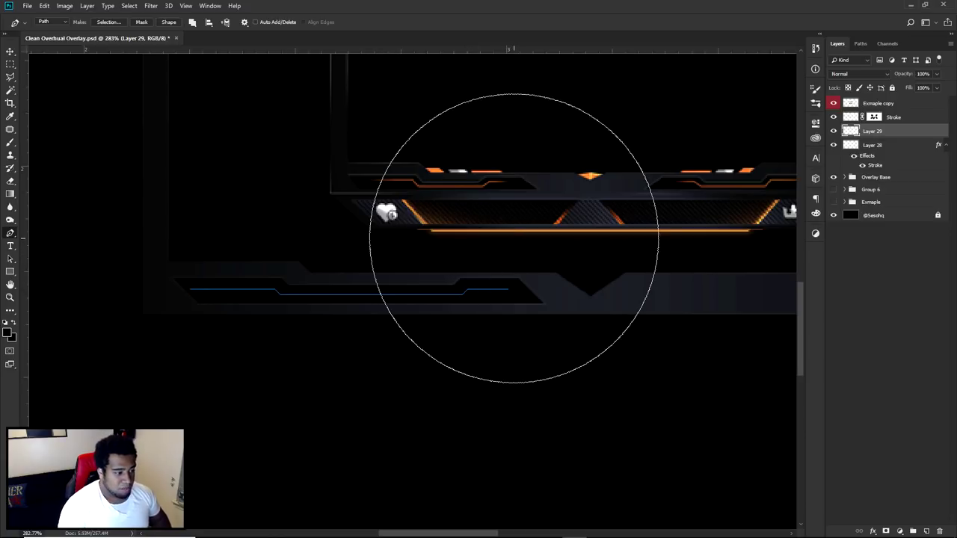
Set up the soft round brush from the Volume 2 set with a size of 1 px and a hardness of 100%
right_click(495, 194)
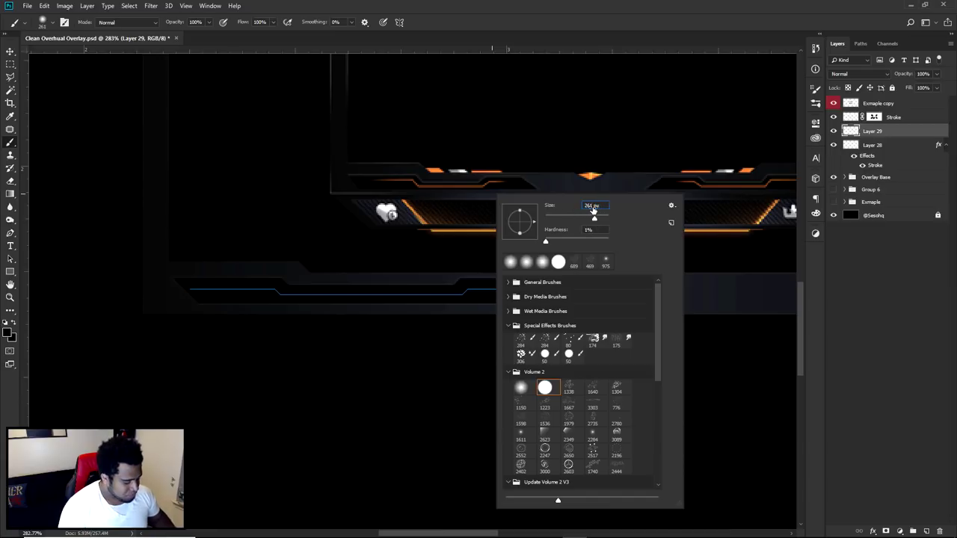
text(1)
click(599, 230)
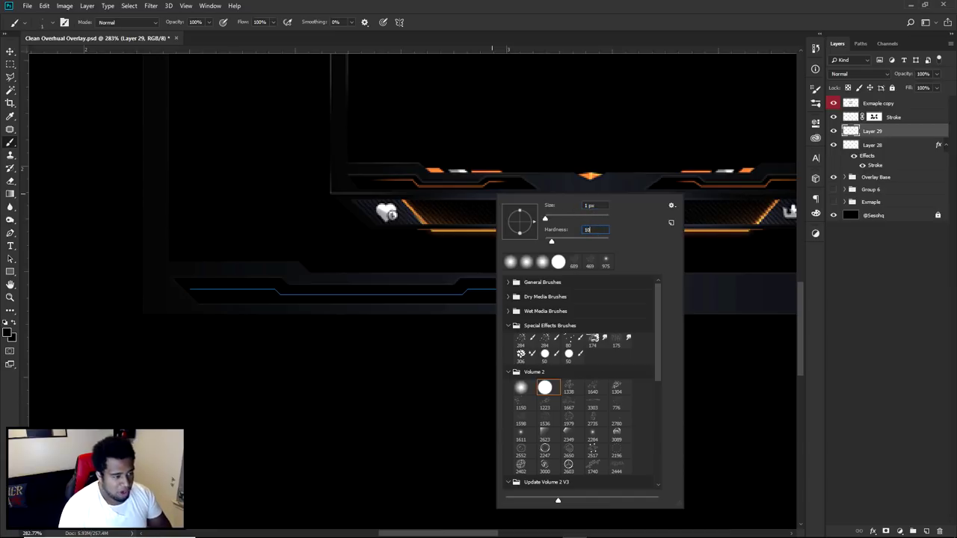
click(522, 387)
text(10)
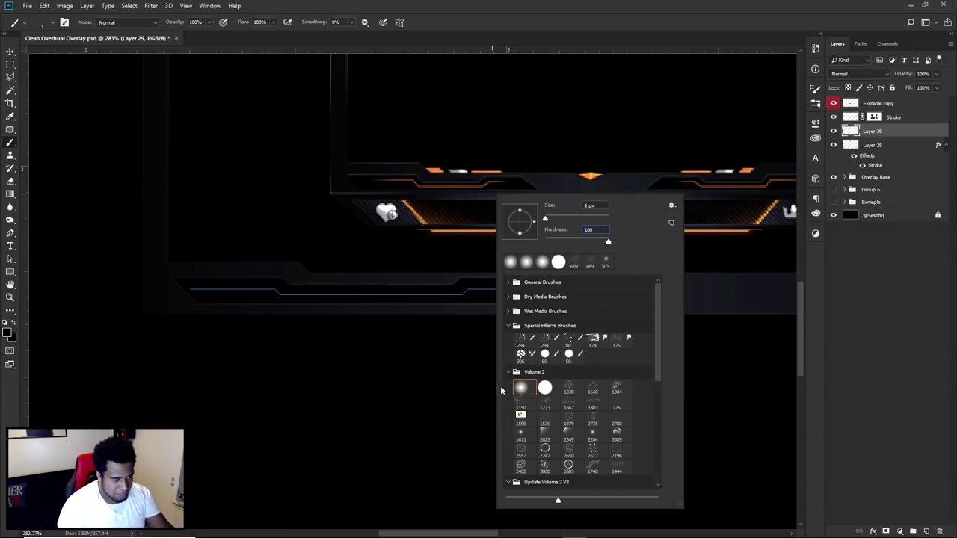
click(420, 266)
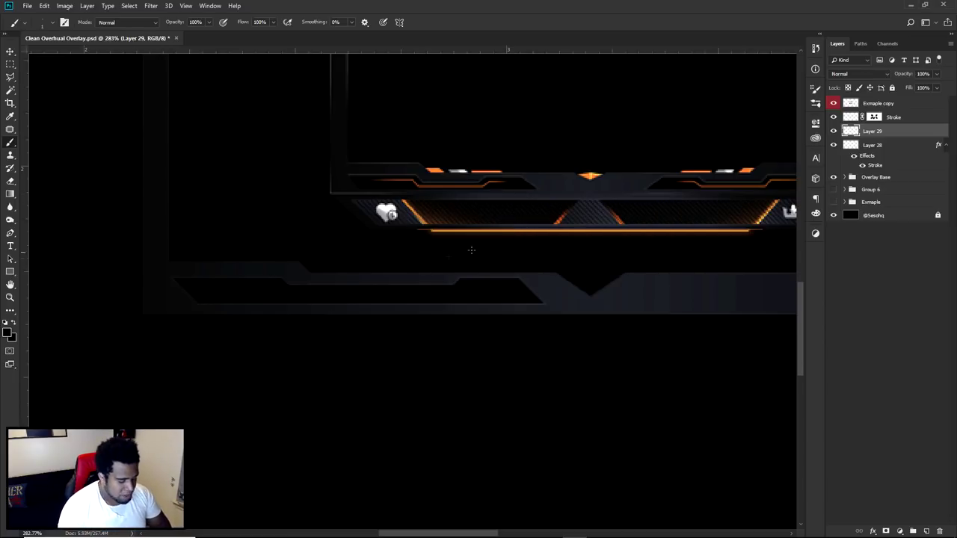
Stroke the open panel path with the Brush in the current black, with Simulate Pressure off
key(p)
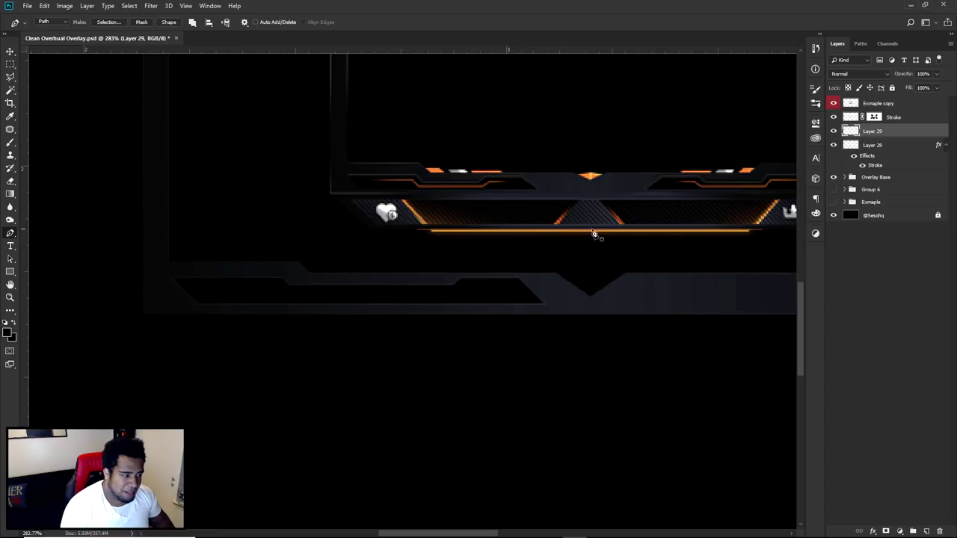
right_click(559, 217)
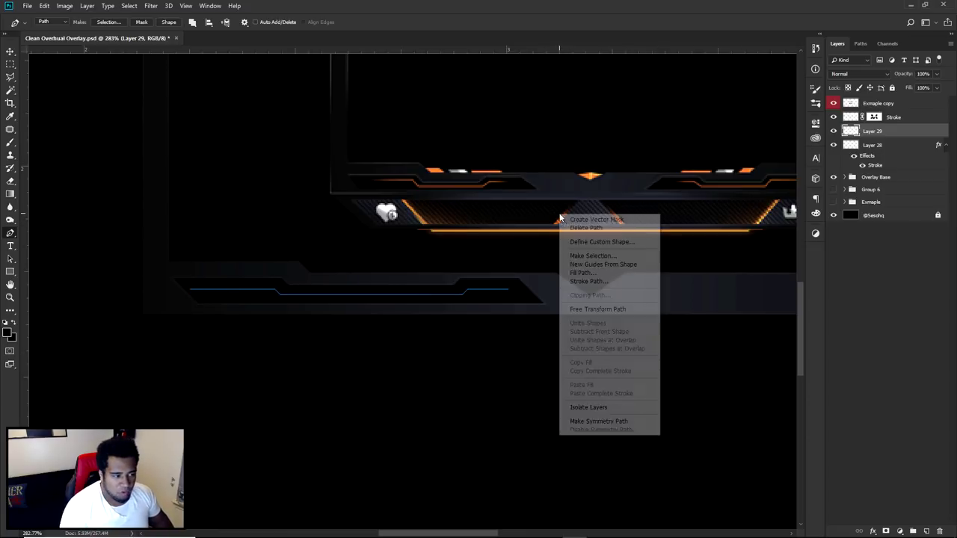
click(590, 281)
click(510, 174)
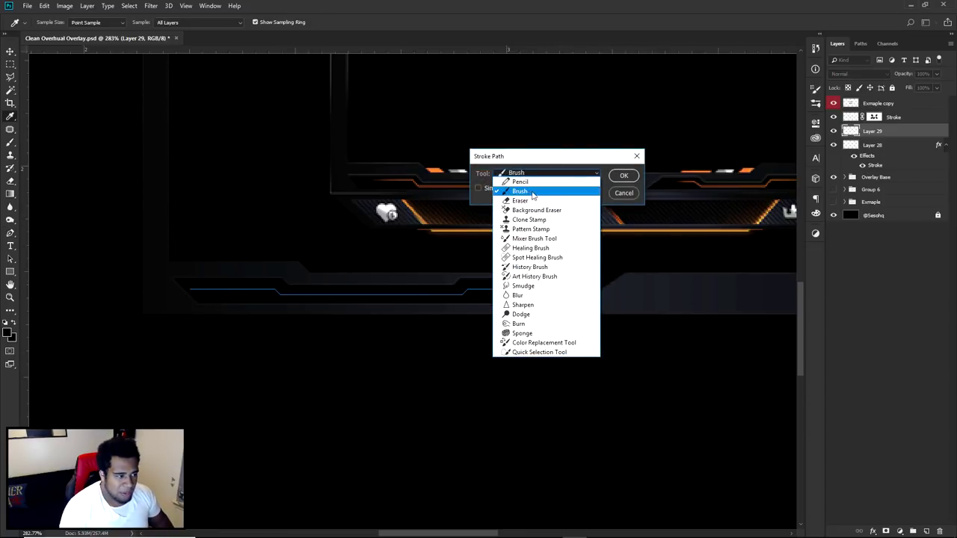
click(517, 192)
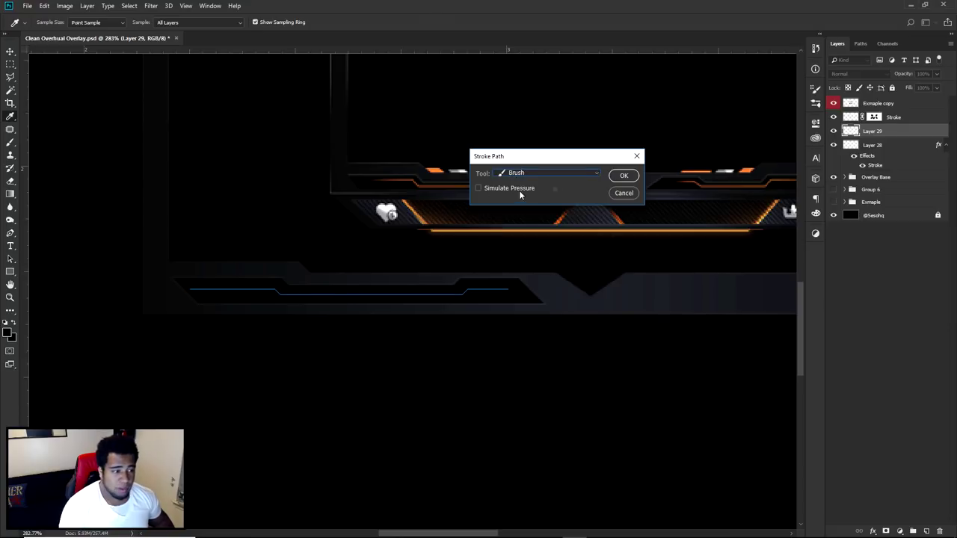
click(624, 177)
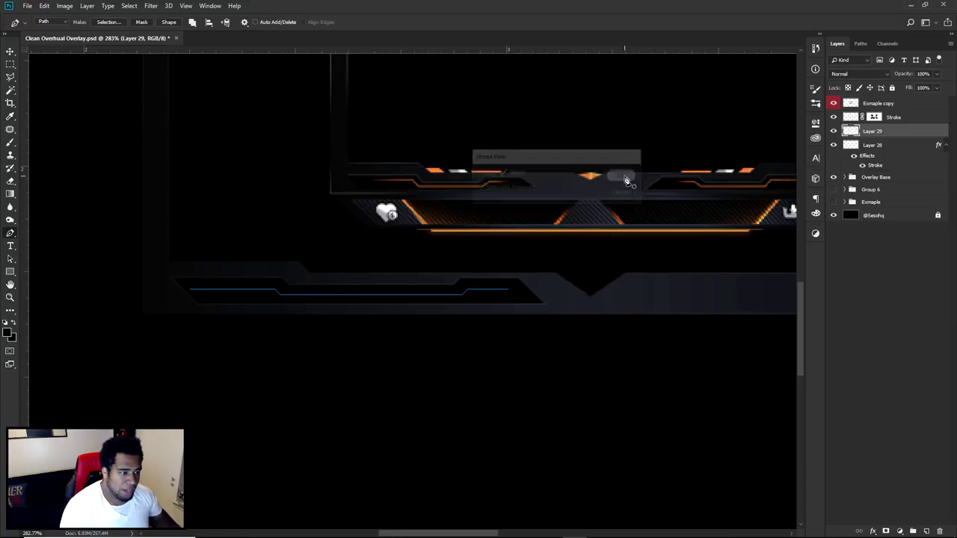
Set the foreground colour to the bright orange sampled from the reference overlay's small accent shapes
click(9, 334)
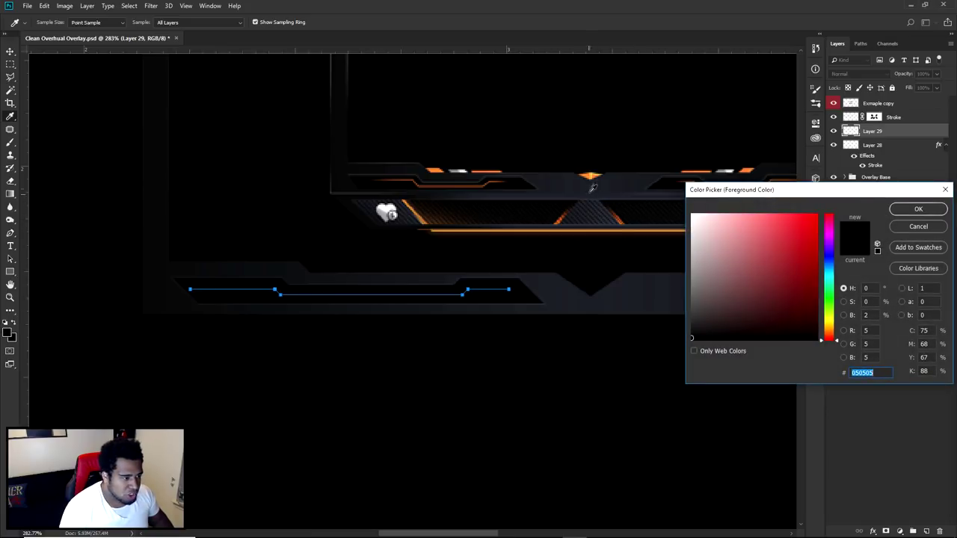
click(590, 172)
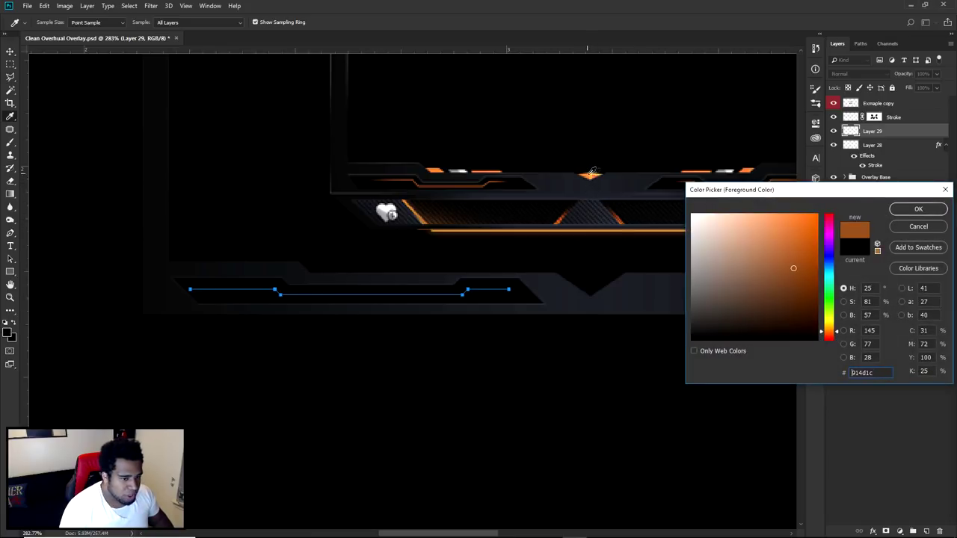
click(697, 170)
click(916, 209)
Stroke the panel path with the orange brush and delete the path
key(p)
right_click(527, 240)
click(549, 304)
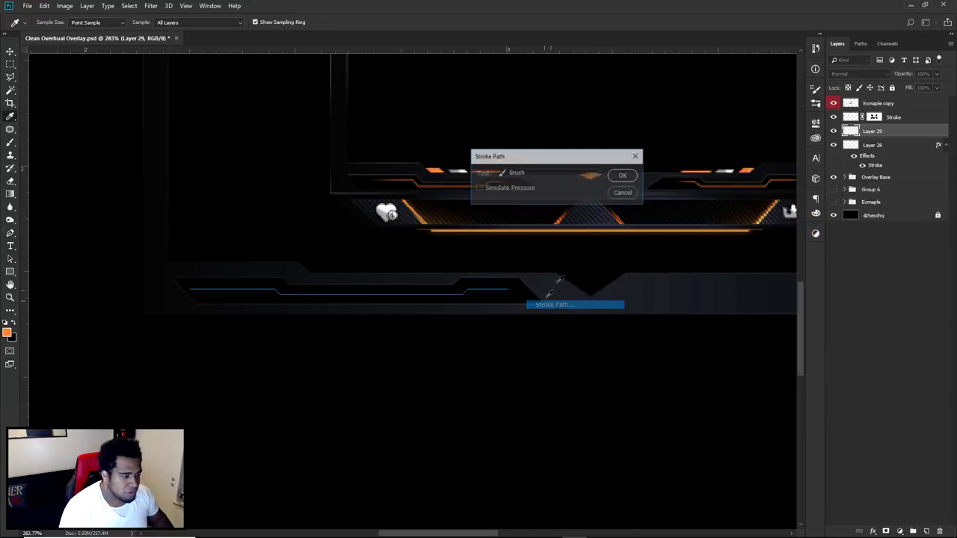
click(625, 176)
right_click(559, 207)
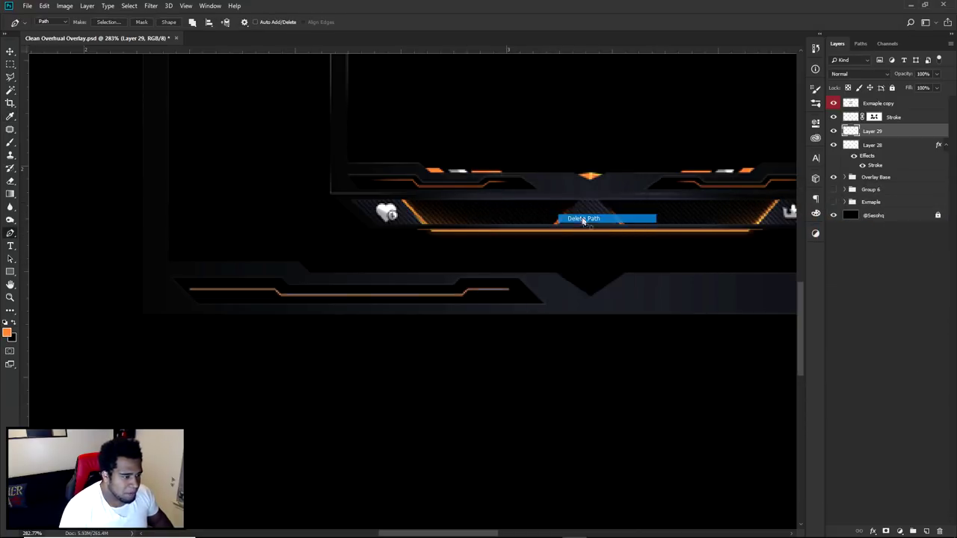
click(565, 219)
Fade out both ends of the orange accent line with a large soft Eraser
alt+scroll(572, 284, down, 5)
alt+scroll(528, 301, up, 8)
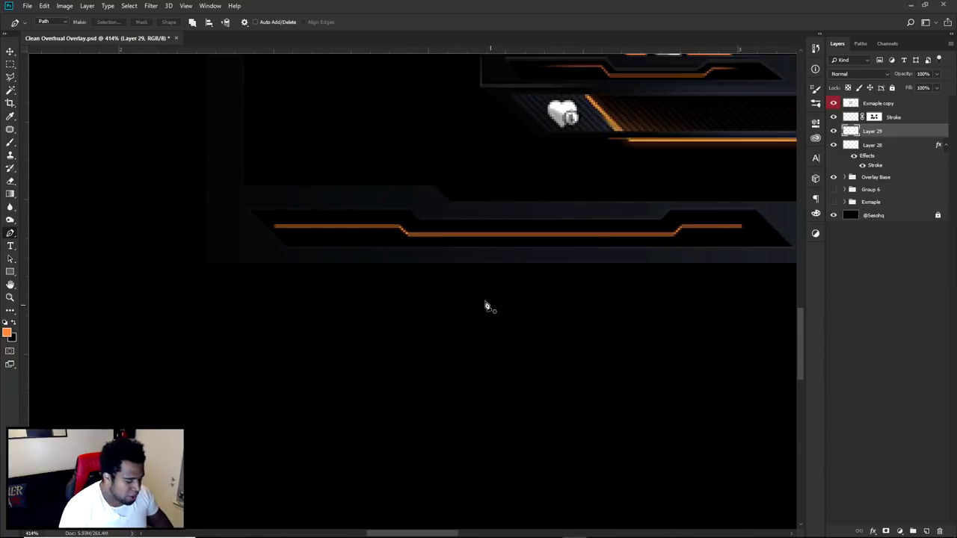
key(e)
drag(285, 266, 302, 275)
mouse_move(297, 204)
mouse_down()
mouse_move(297, 252)
mouse_move(303, 46)
mouse_move(297, 216)
mouse_up()
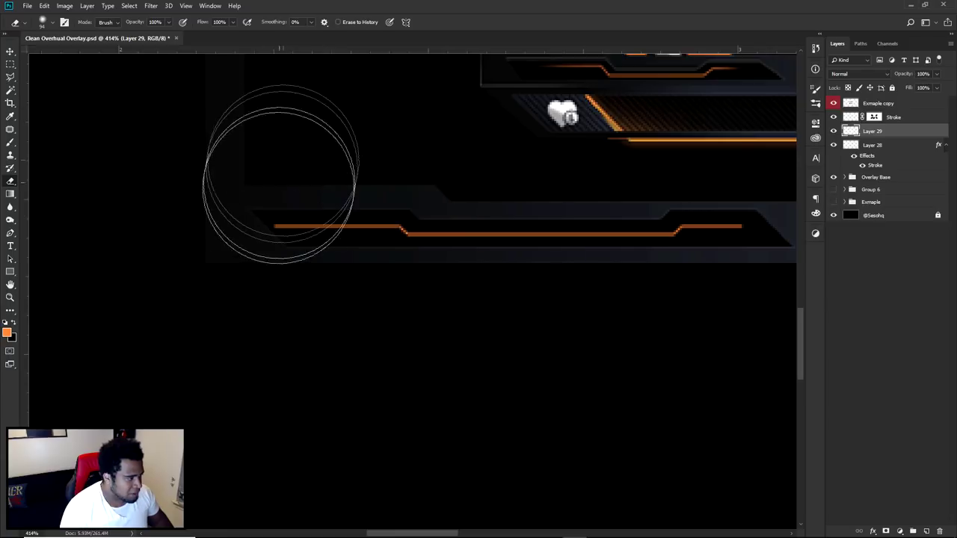
drag(427, 266, 185, 248)
key(bracketleft)
key(bracketleft)
key(bracketleft)
Group the accent line layer with the stroked panel layer and toggle the group's visibility to check its contents
scroll(534, 235, down, 10)
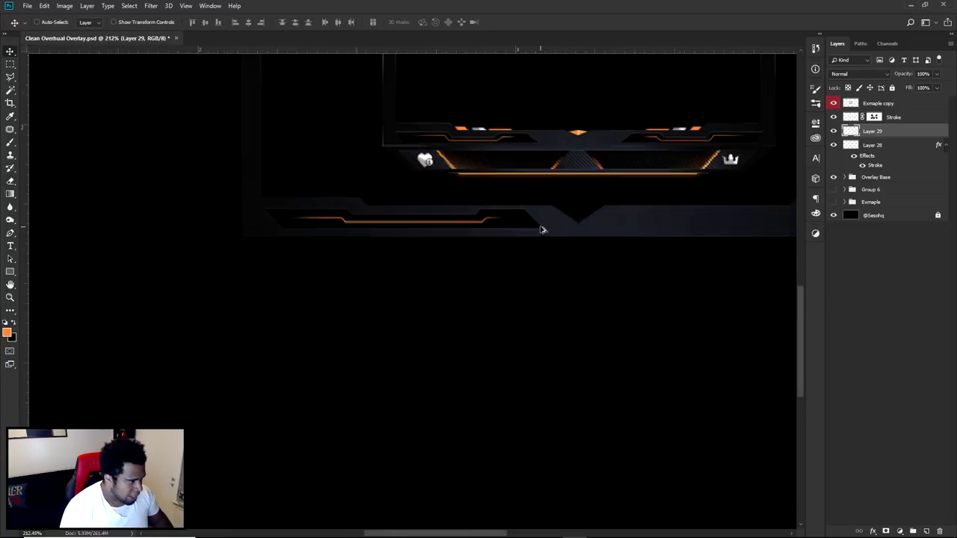
scroll(388, 346, up, 1)
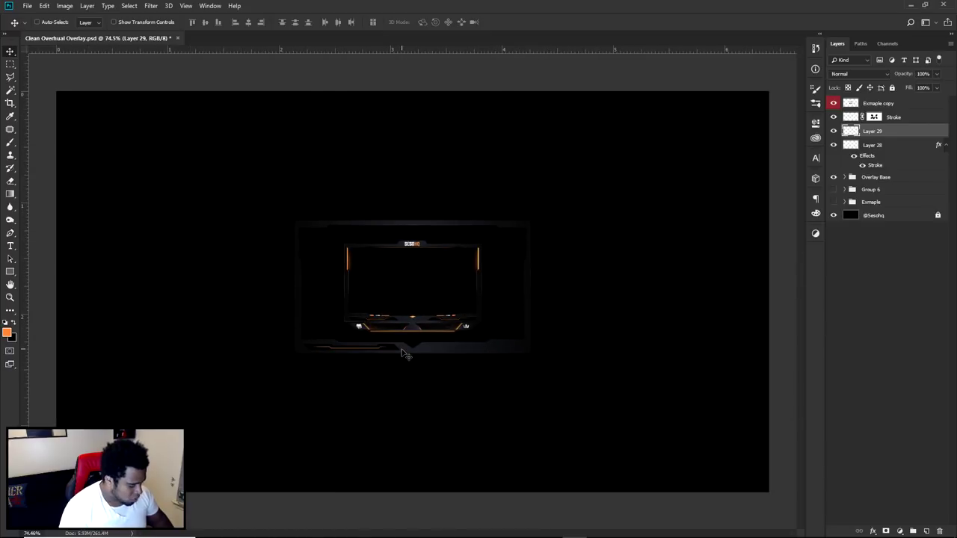
scroll(344, 365, up, 12)
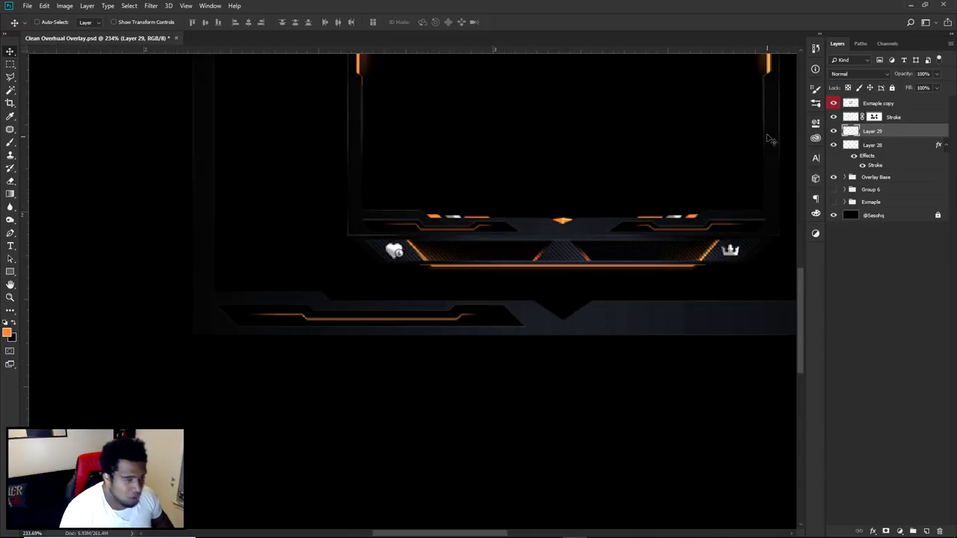
ctrl+click(856, 144)
key(ctrl+g)
click(834, 130)
click(833, 130)
Duplicate the panel group straight across onto the right half of the frame's lower bar
scroll(621, 244, right, 2)
drag(430, 306, 710, 305)
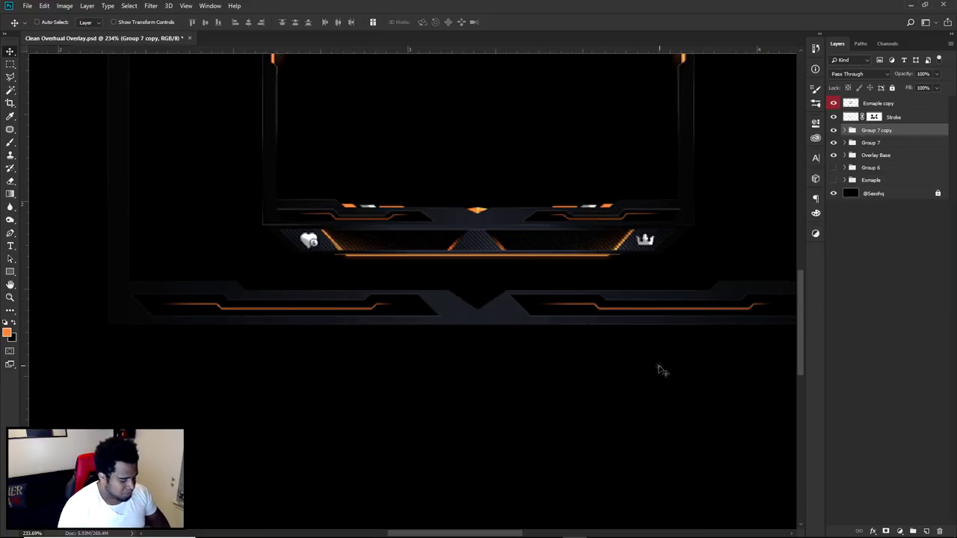
drag(660, 367, 485, 361)
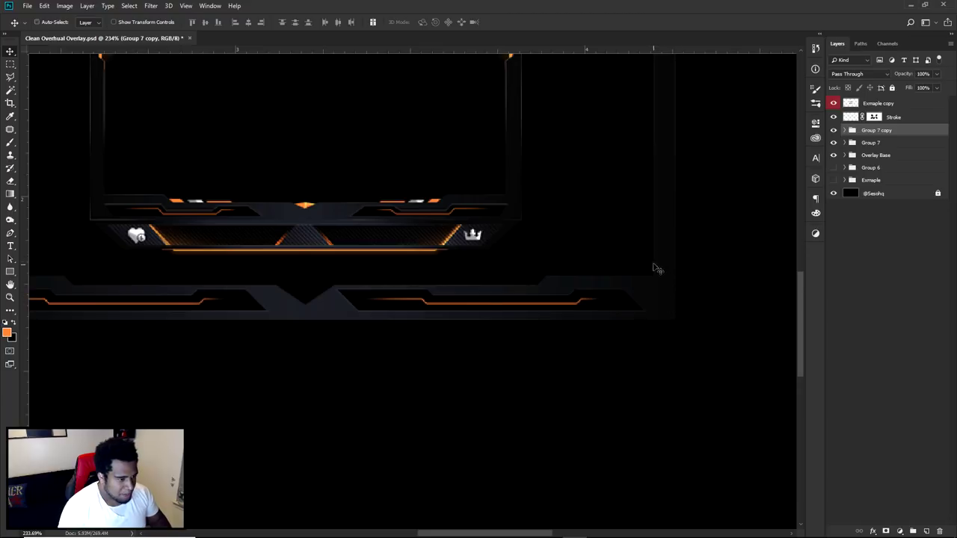
Flip the copied panel group horizontally and shift it right to X 1123 px
key(ctrl+t)
right_click(615, 301)
click(644, 425)
scroll(698, 285, up, 6)
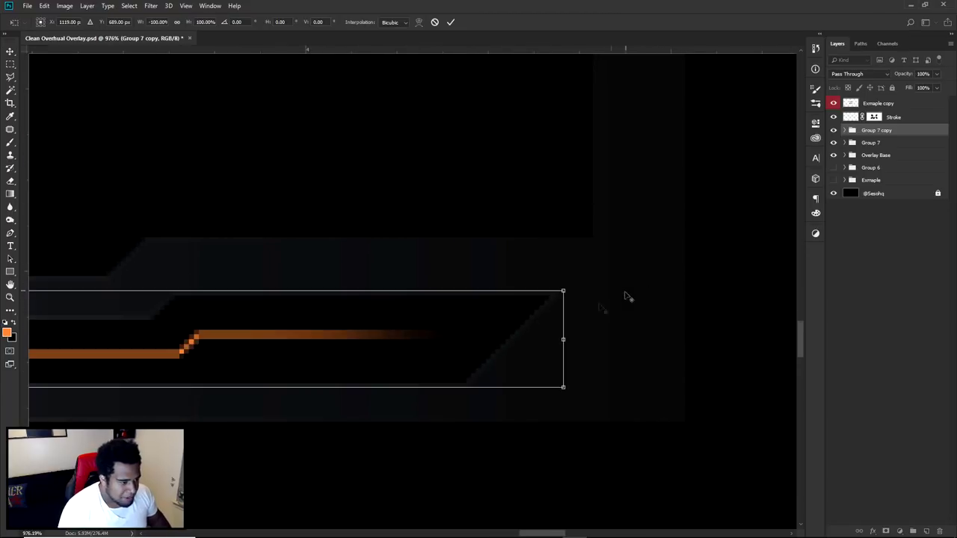
drag(542, 331, 560, 332)
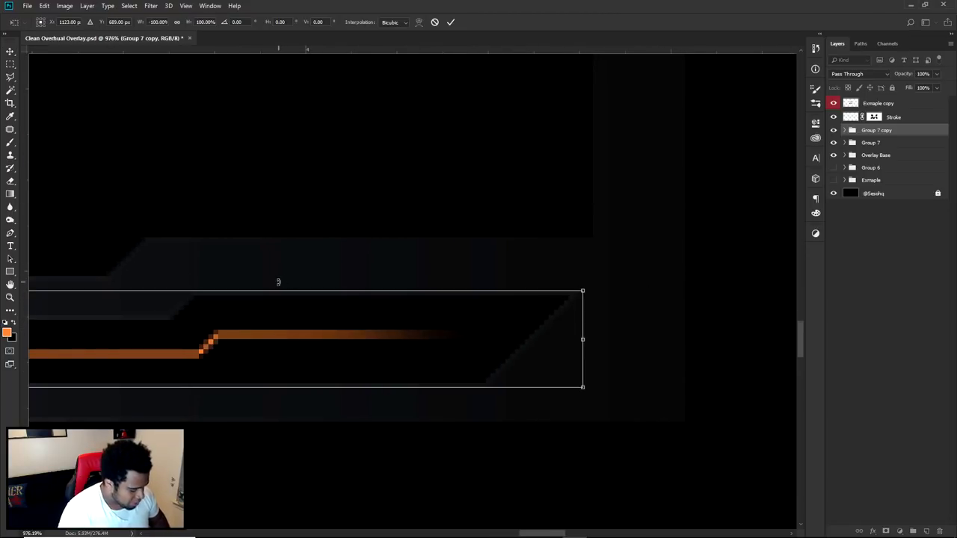
key(Return)
Place a vertical guide on the frame's right inner edge, move the mirrored panel's outer tip to it, and hide the guides
drag(25, 216, 593, 245)
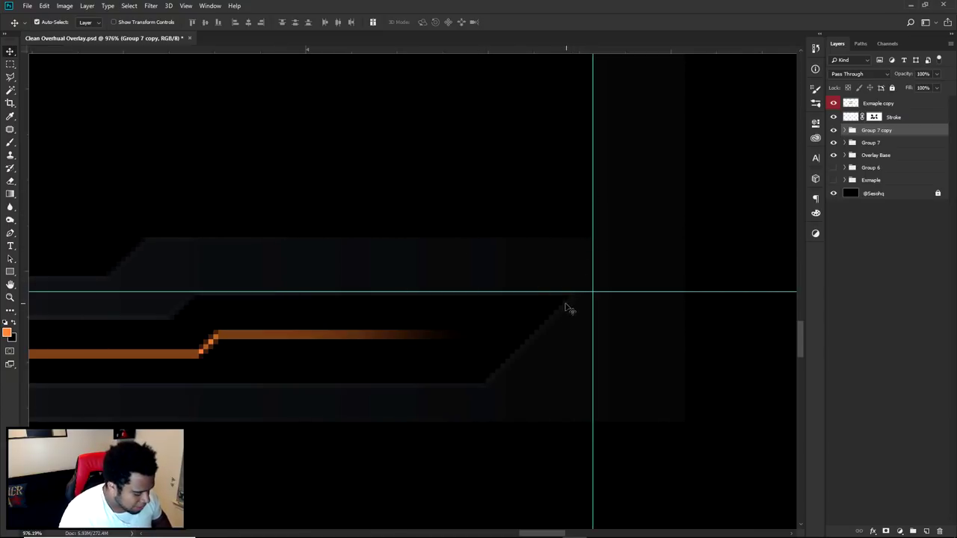
key(ctrl+t)
drag(538, 322, 543, 323)
key(Return)
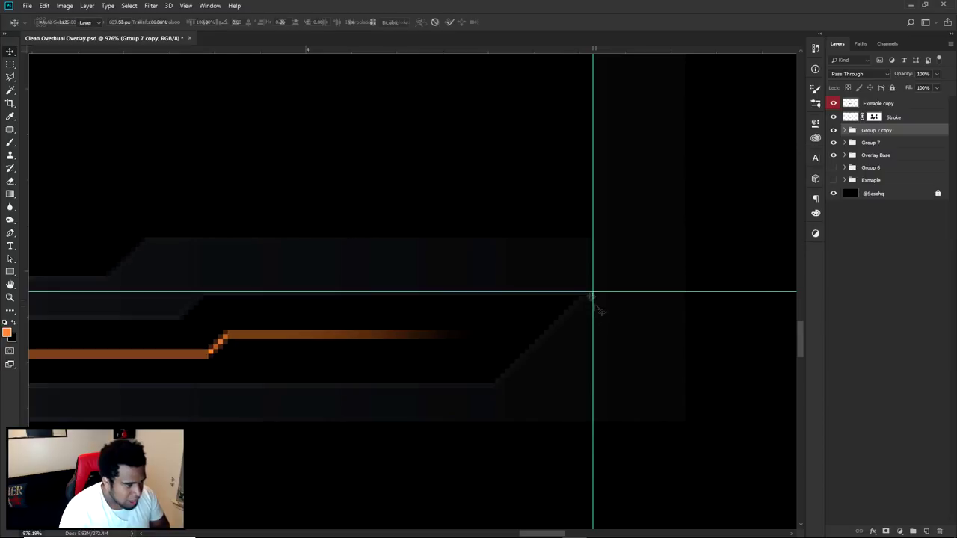
key(ctrl+semicolon)
Create a new empty layer directly above Group 6, activate the Pen tool and show the guides
scroll(656, 314, down, 3)
scroll(655, 313, down, 8)
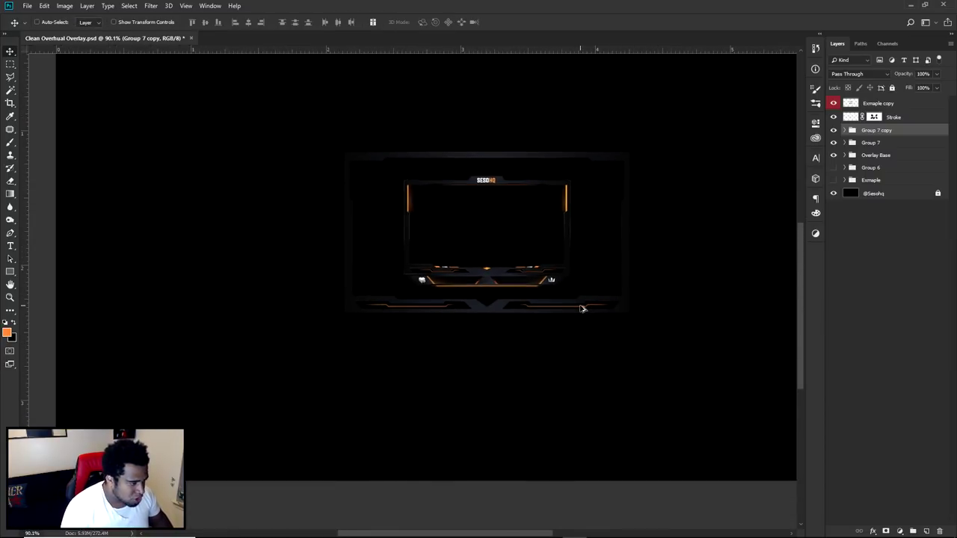
scroll(516, 306, up, 3)
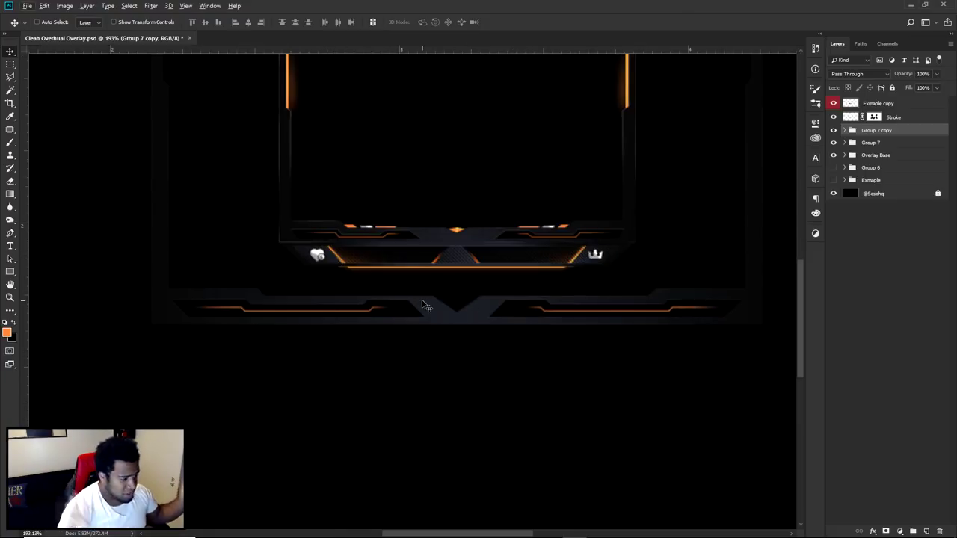
scroll(455, 311, up, 3)
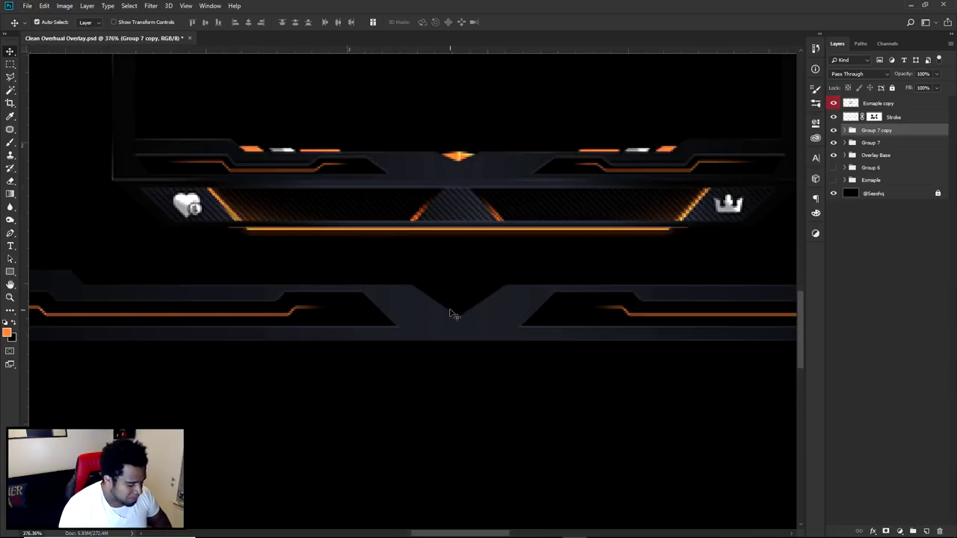
key(ctrl)
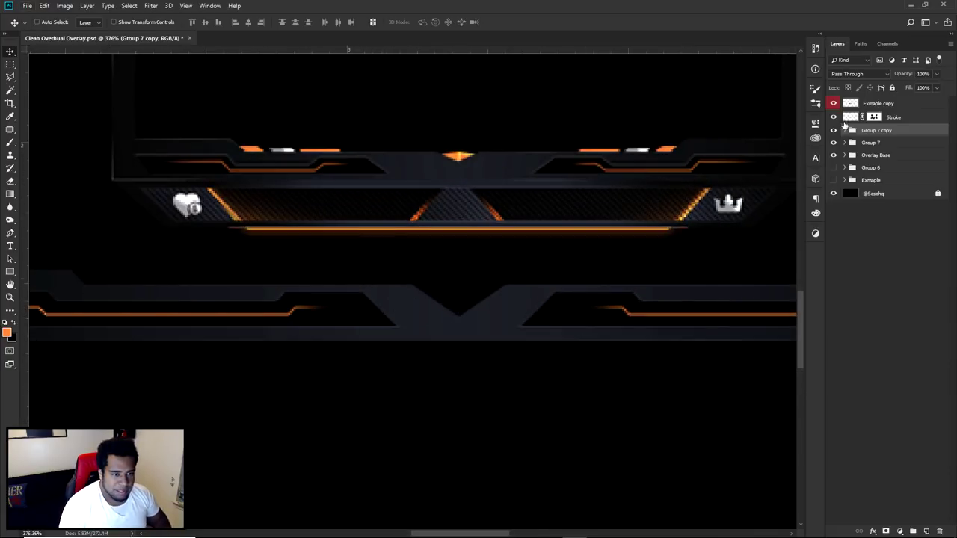
click(856, 169)
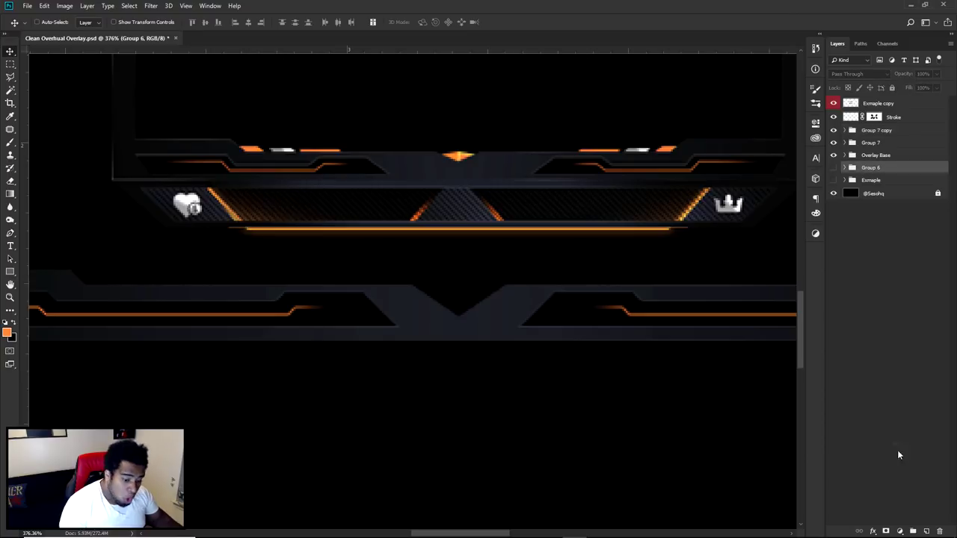
click(926, 530)
key(p)
key(ctrl+semicolon)
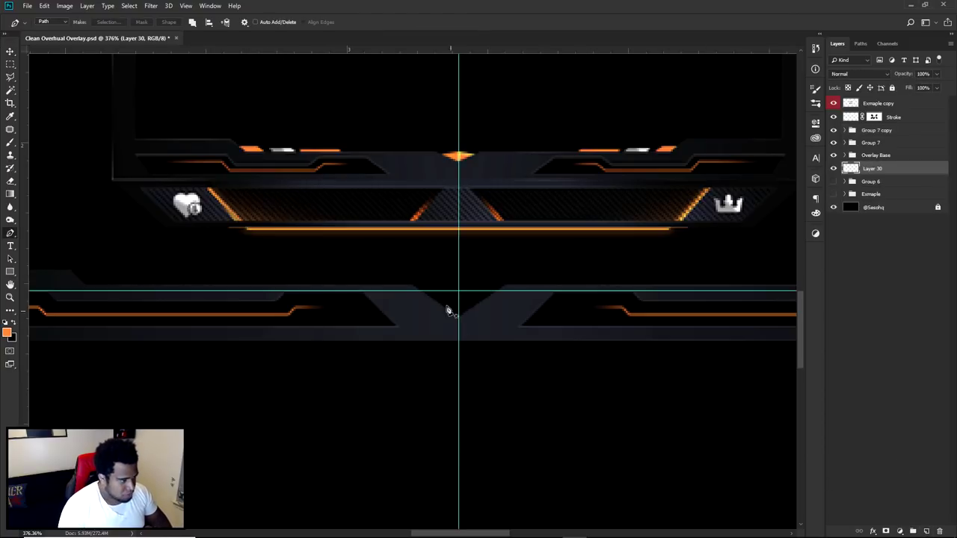
Draw a triangular path left of the centre guide in the V notch, fill it with the orange foreground colour and delete the path
click(420, 301)
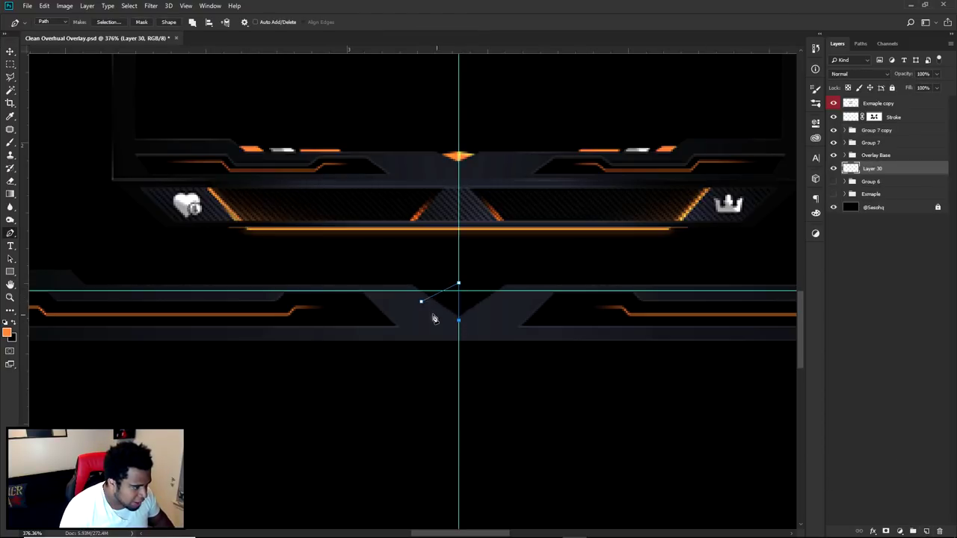
right_click(425, 306)
click(440, 307)
click(563, 296)
click(549, 315)
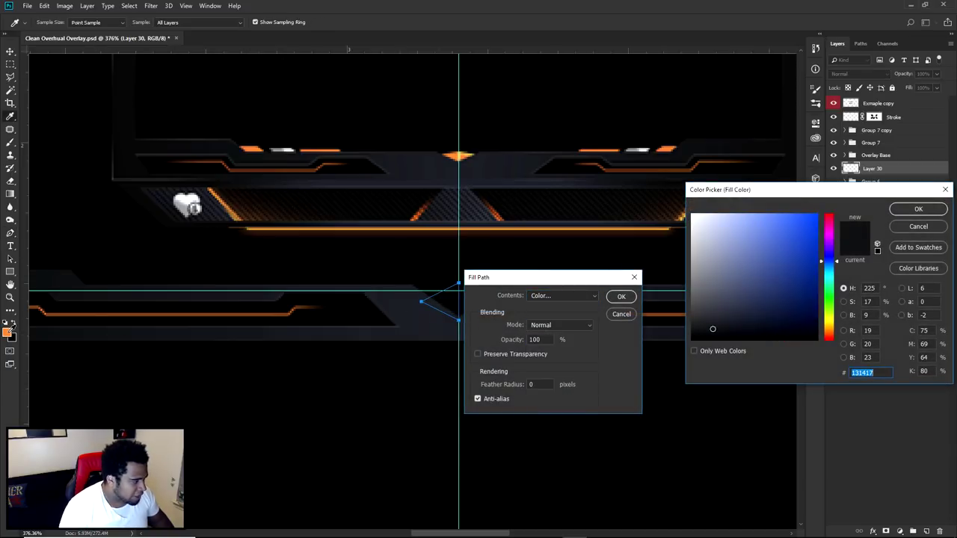
click(9, 332)
click(918, 209)
click(621, 296)
right_click(535, 252)
click(563, 264)
key(ctrl+semicolon)
Duplicate the orange triangle, flip the copy horizontally and join it to the original as a centred diamond
drag(487, 302, 538, 283)
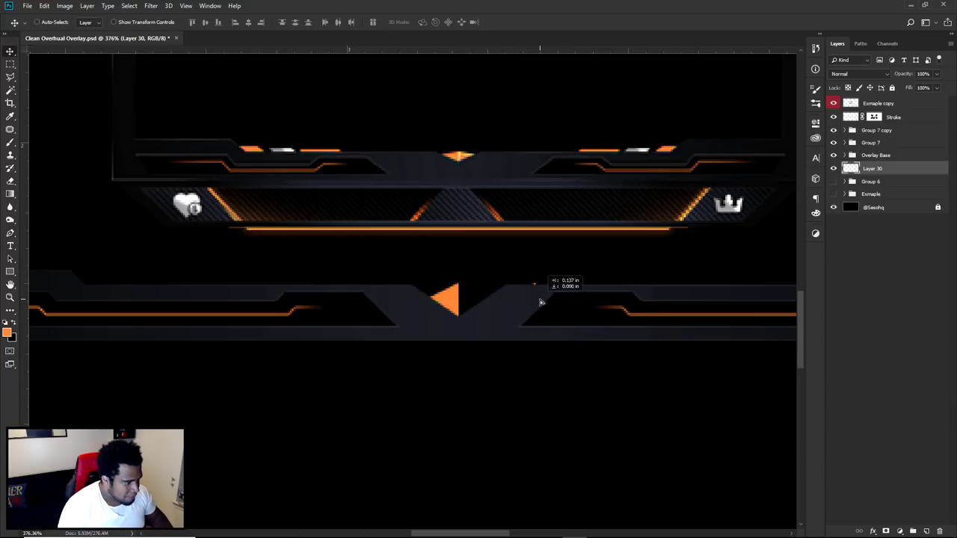
key(ctrl+t)
right_click(530, 306)
click(558, 428)
drag(507, 314, 468, 317)
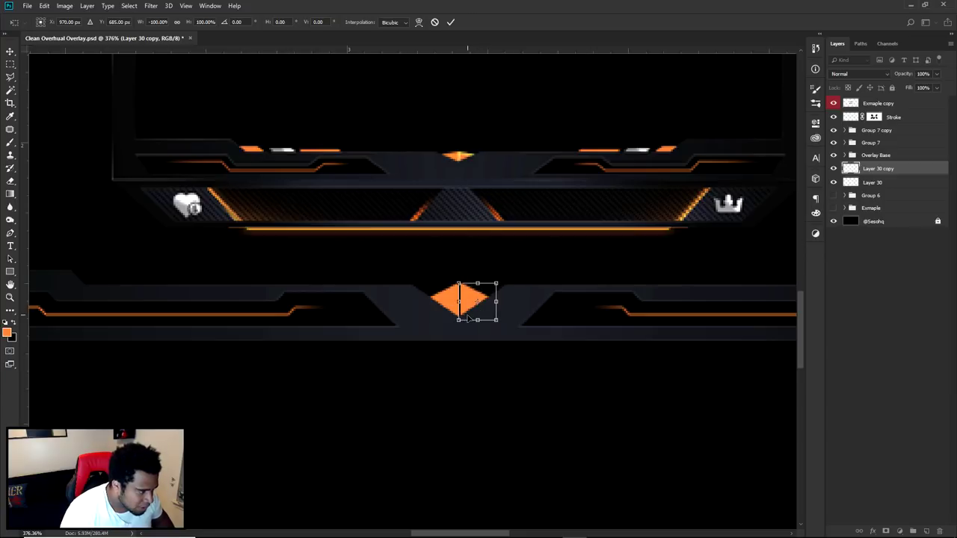
key(Return)
Add an Inner Glow effect to the diamond's right half with the glow colour set to white (ffffff)
scroll(471, 319, down, 3)
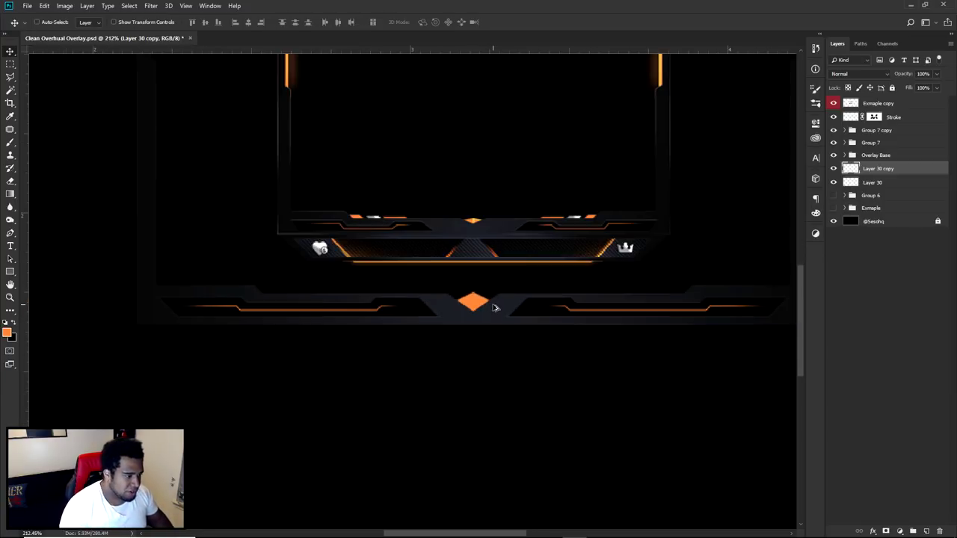
scroll(482, 212, up, 6)
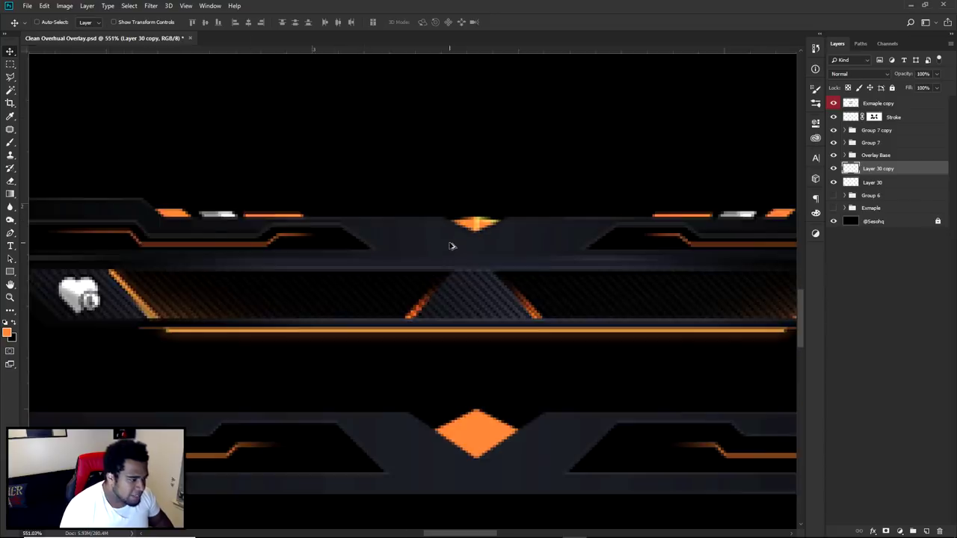
double_click(905, 171)
click(592, 400)
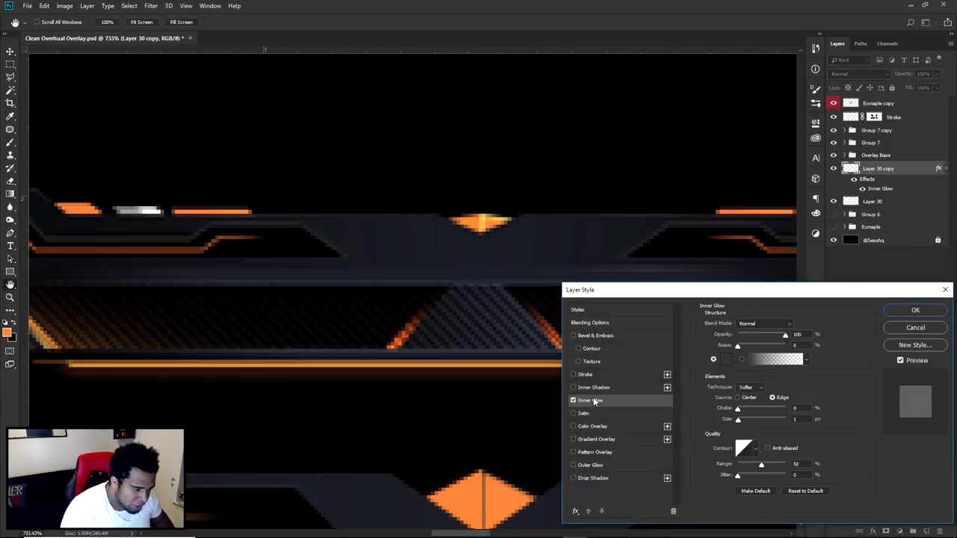
click(732, 361)
click(690, 221)
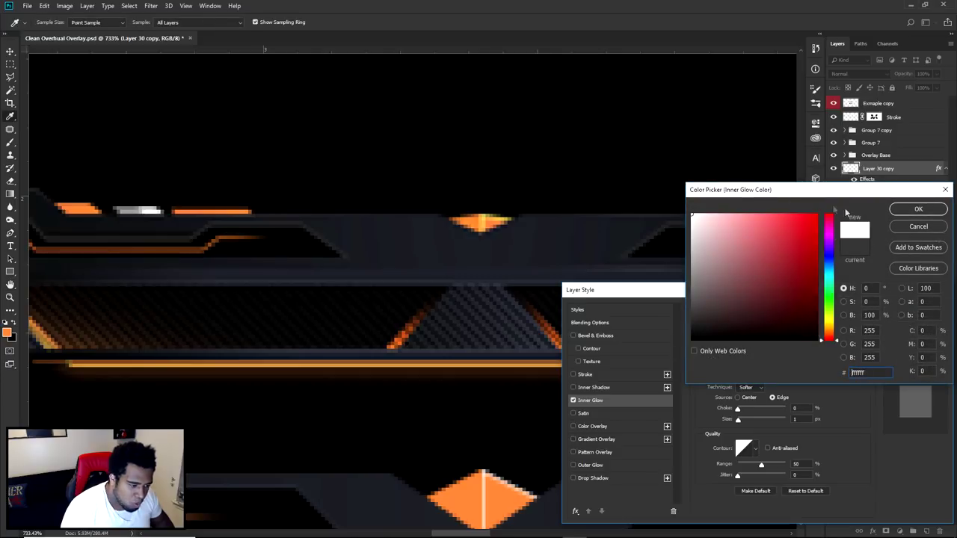
click(917, 209)
click(730, 362)
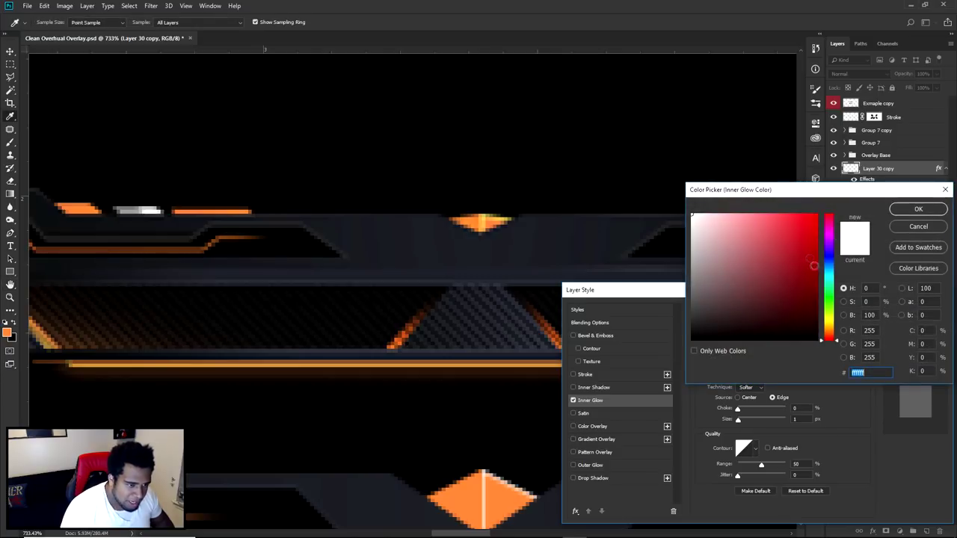
Set the diamond's inner glow to colour ffb27c, Linear Dodge (Add) blending, 4 px size and about 34% opacity
click(513, 490)
click(757, 214)
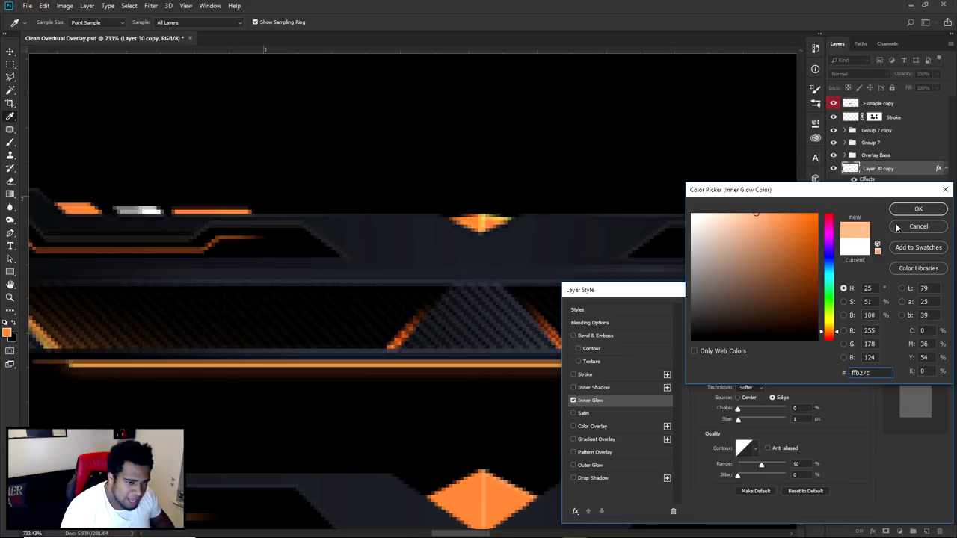
click(917, 209)
click(770, 324)
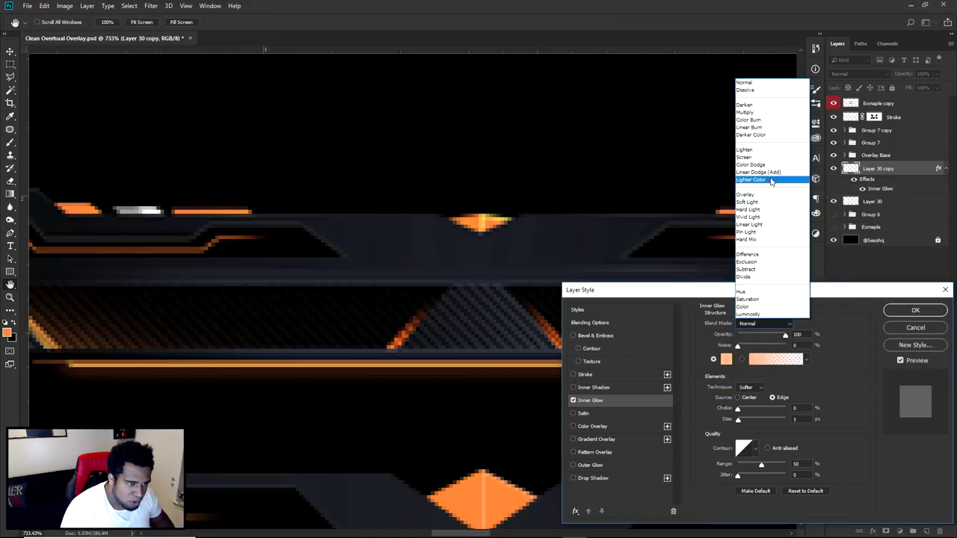
click(759, 172)
drag(740, 420, 739, 421)
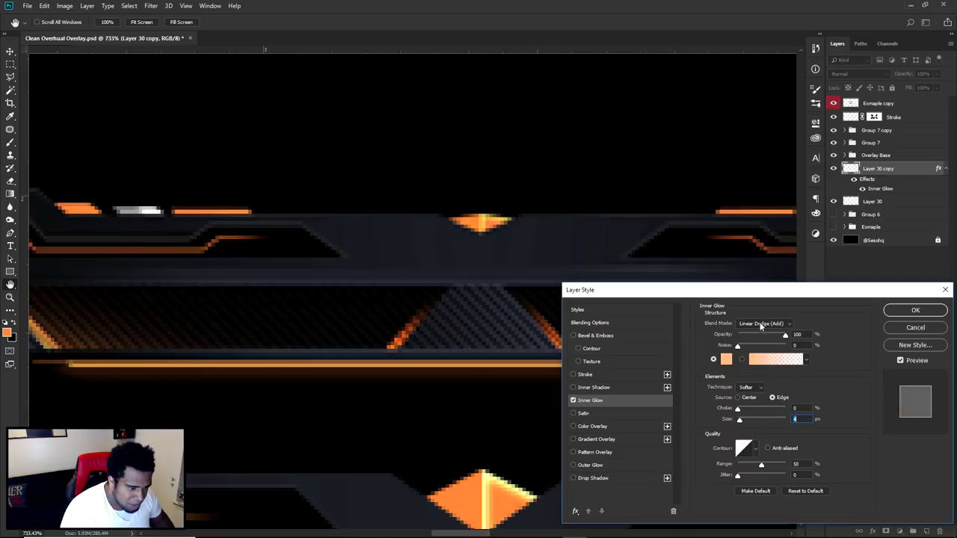
drag(766, 336, 757, 337)
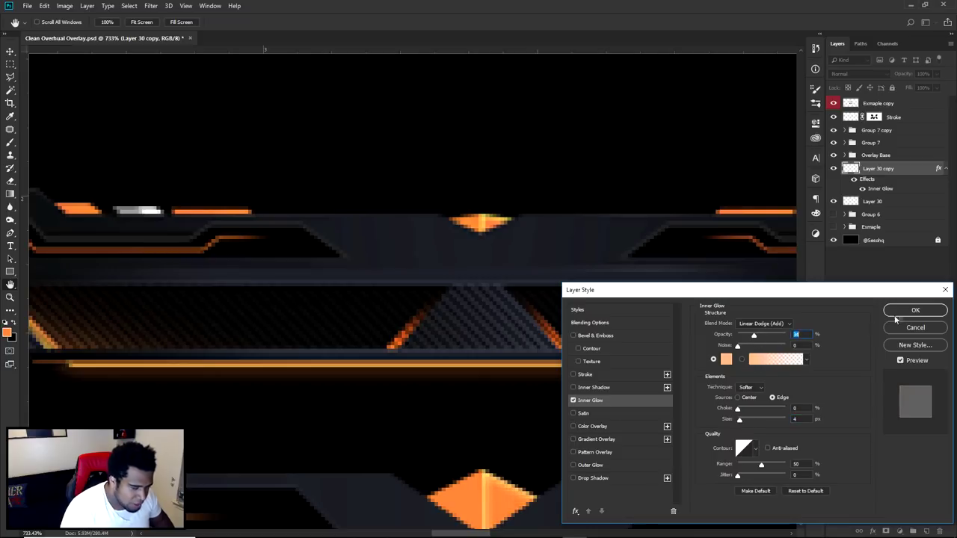
click(915, 310)
Add a new layer above Layer 30 copy, and group Layer 30 with Layer 30 copy as Diamond
key(v)
scroll(510, 433, down, 5)
scroll(515, 406, down, 3)
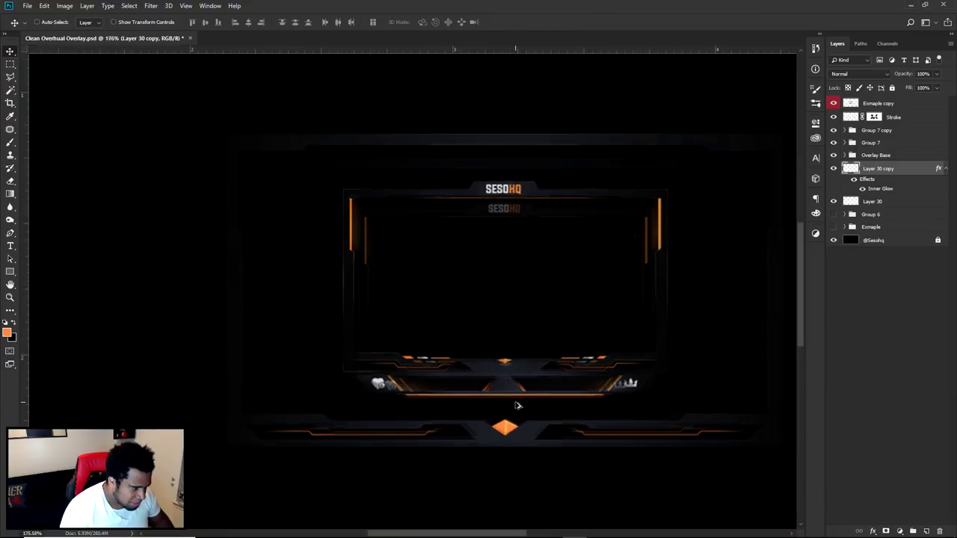
scroll(529, 407, up, 4)
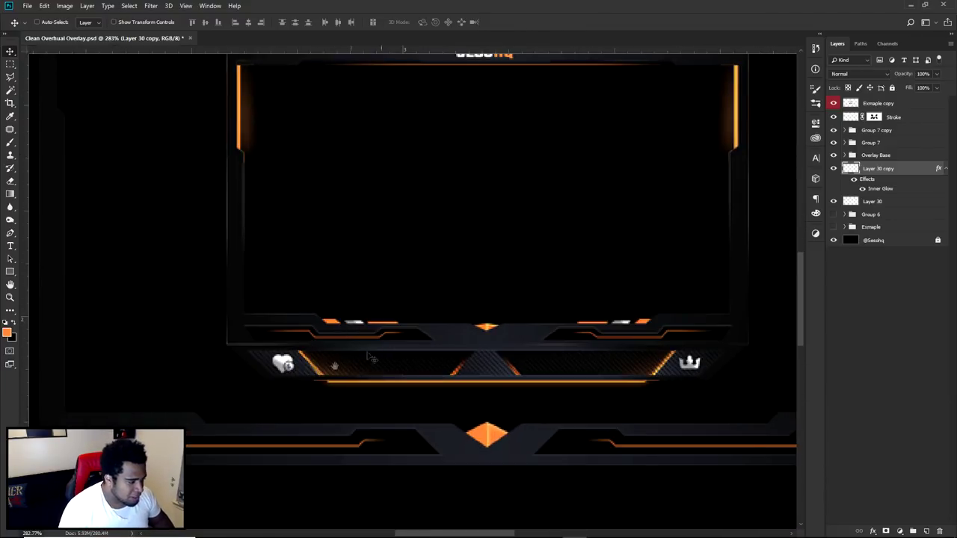
drag(335, 366, 518, 335)
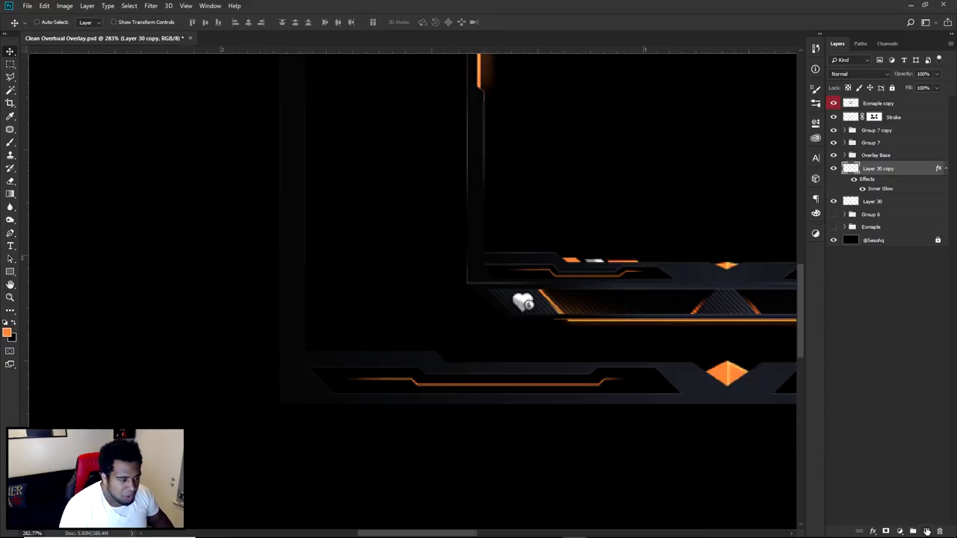
click(927, 530)
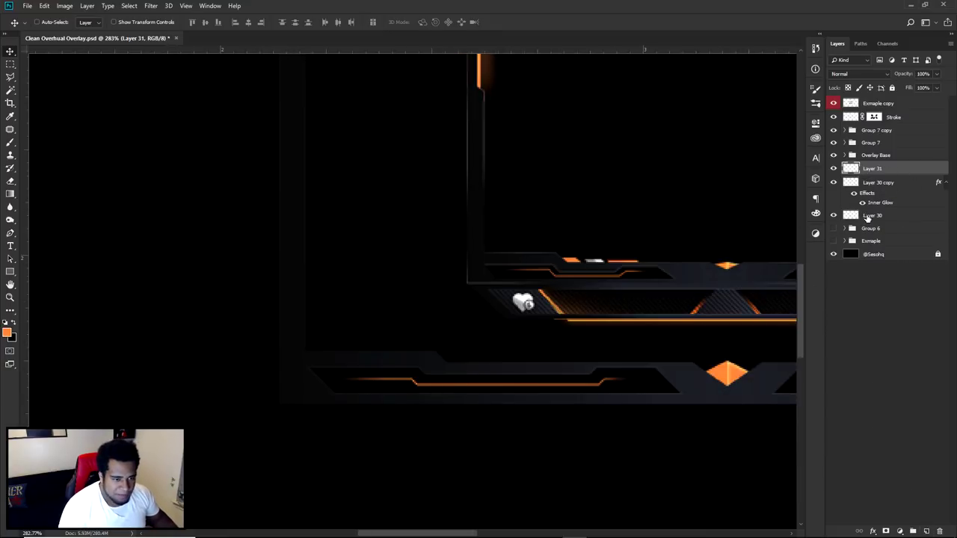
click(870, 216)
shift+click(882, 183)
key(ctrl+g)
double_click(871, 182)
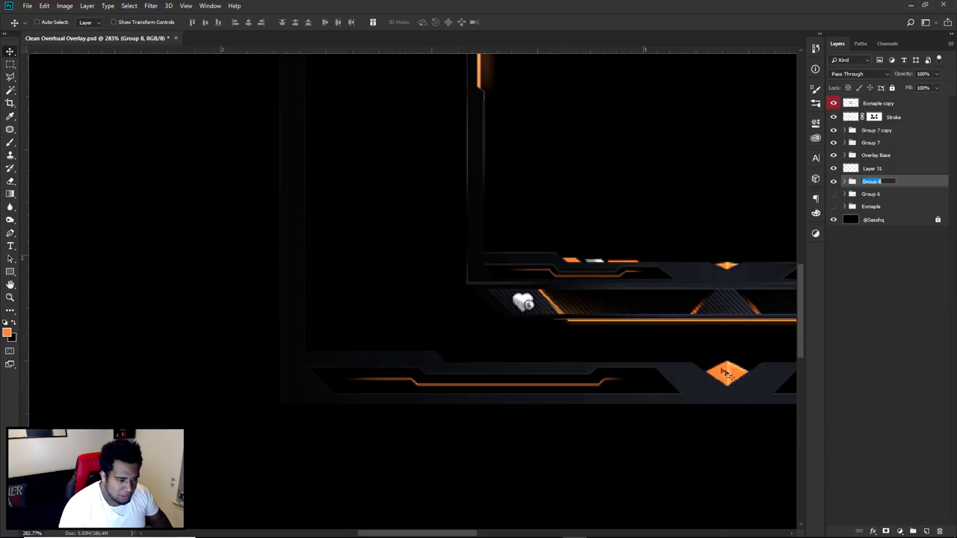
text(Diamond)
key(Return)
On Layer 31, draw a closed slanted four-point path over the step in the lower bar's upper edge, left of the diamond
click(873, 168)
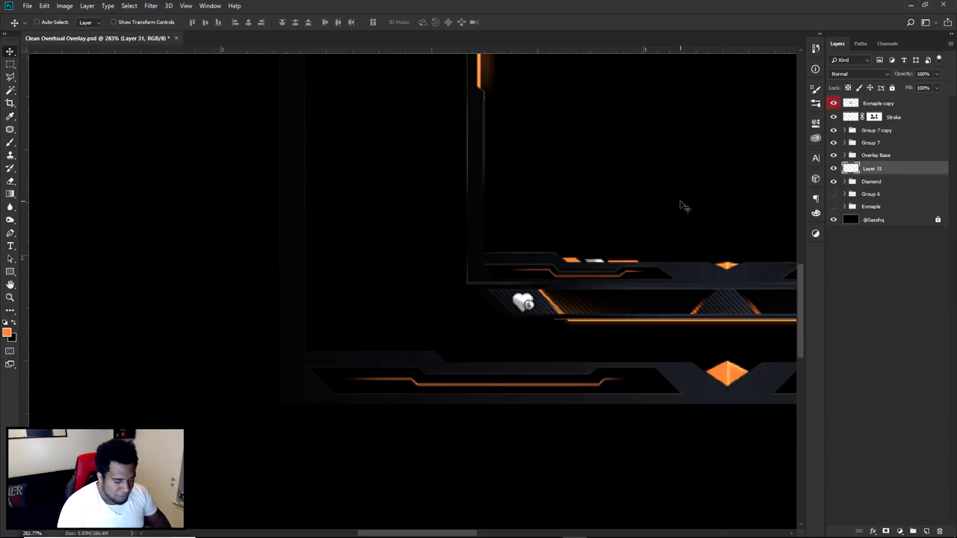
key(p)
scroll(562, 323, up, 4)
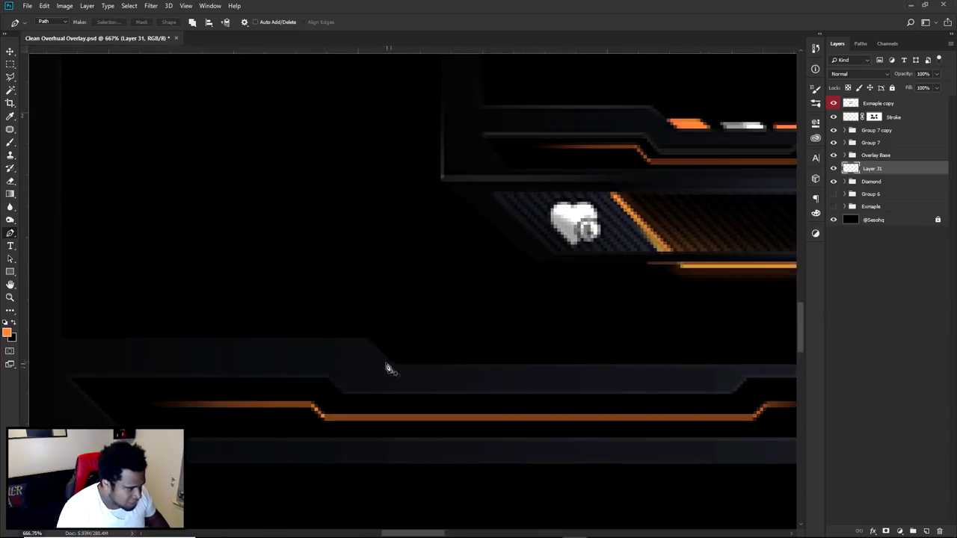
scroll(489, 359, up, 2)
click(218, 354)
click(313, 355)
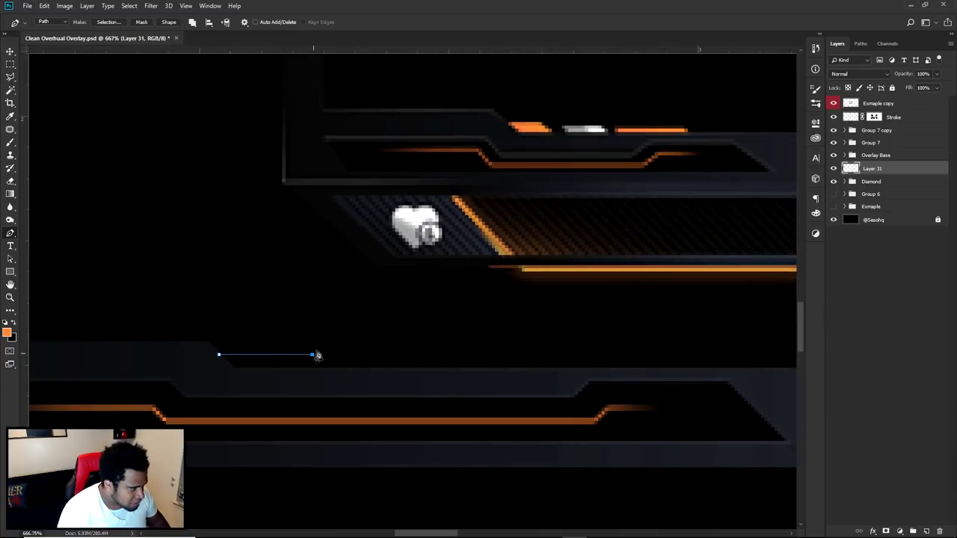
click(216, 381)
click(219, 355)
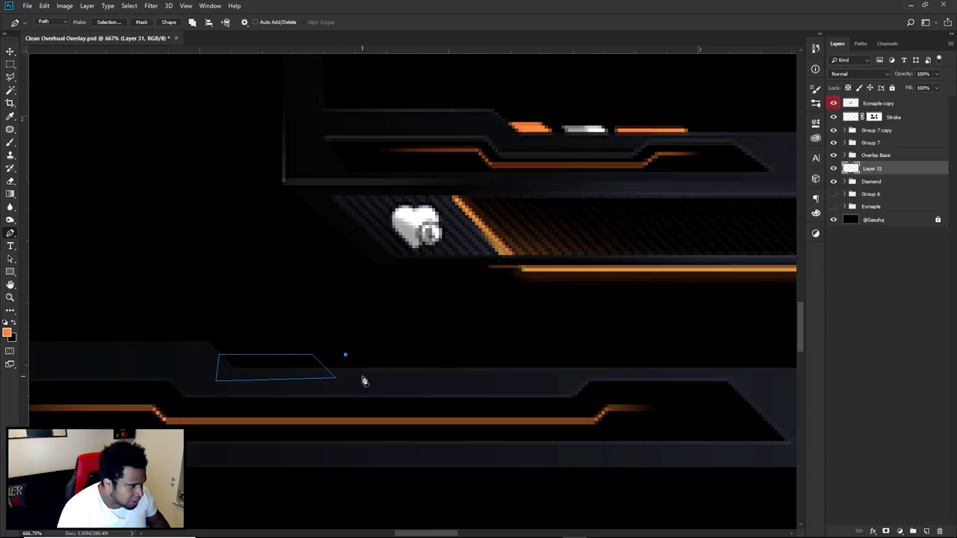
Draw a second closed parallelogram path just right of the first one on the lower bar's upper edge
click(458, 375)
click(432, 351)
click(346, 356)
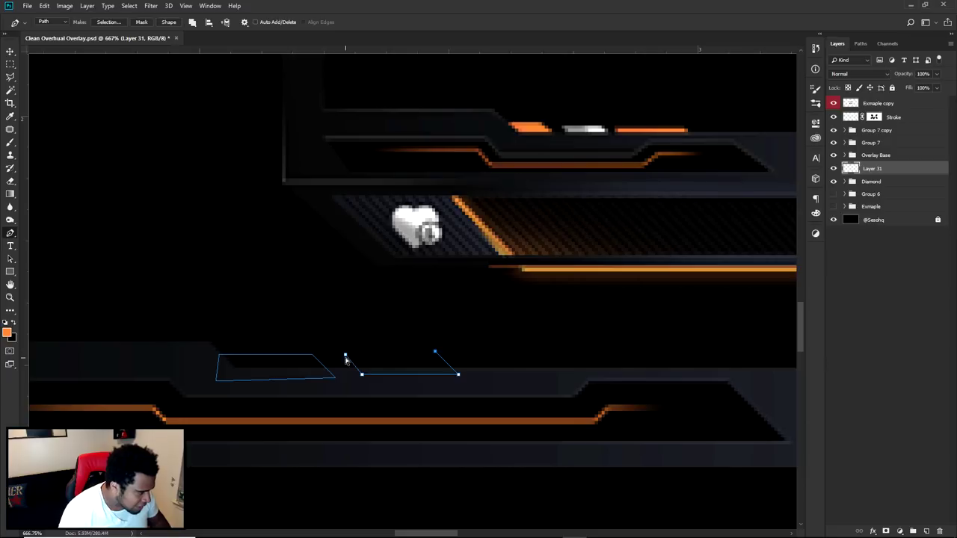
key(Right)
key(Down)
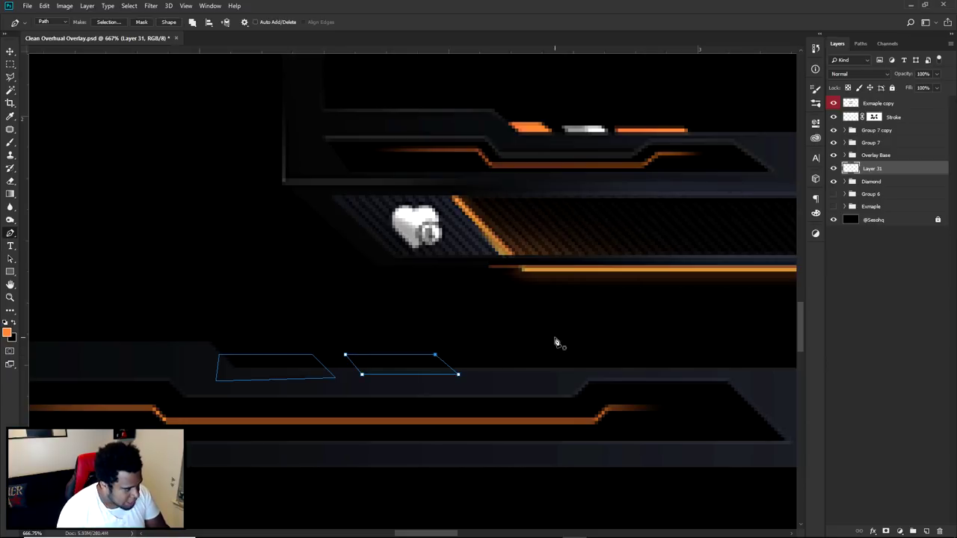
Fill both accent paths with orange at 100% opacity, and delete the paths
scroll(506, 334, down, 5)
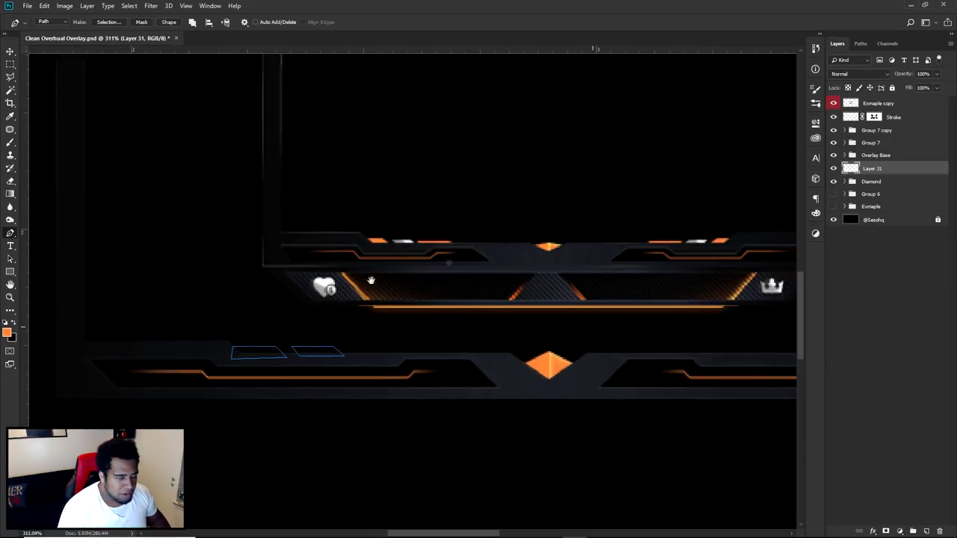
right_click(473, 278)
click(493, 330)
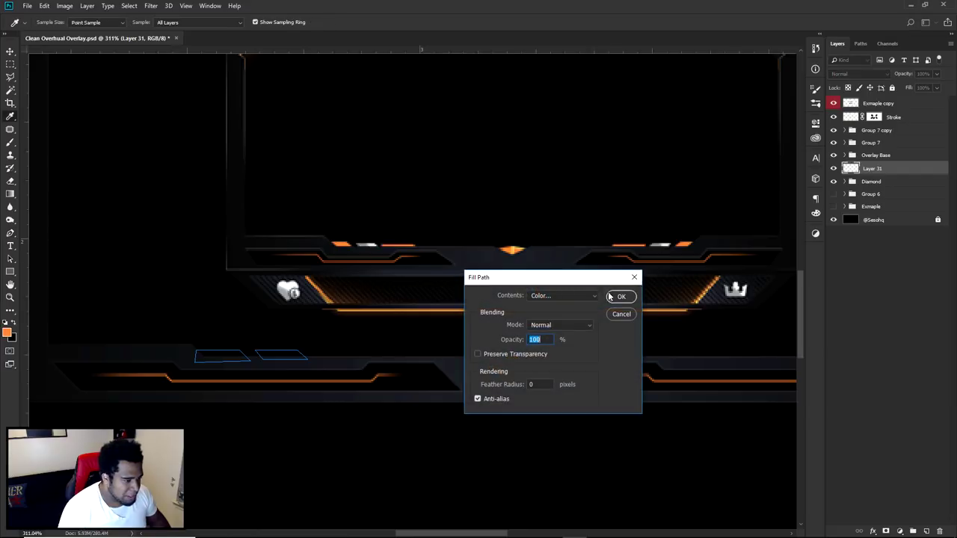
click(620, 296)
right_click(463, 271)
click(520, 283)
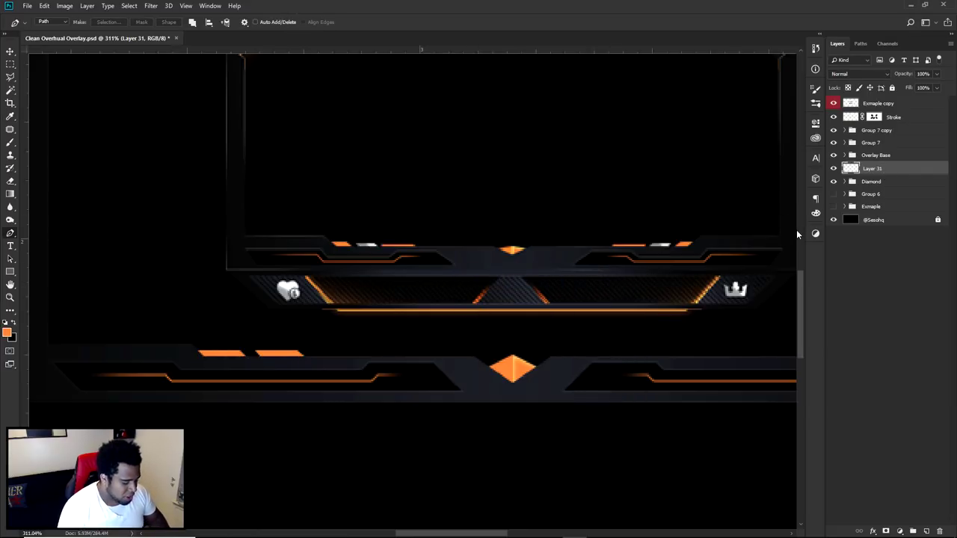
Select the right-hand orange accent and copy it onto its own layer
key(m)
drag(249, 338, 345, 379)
right_click(299, 359)
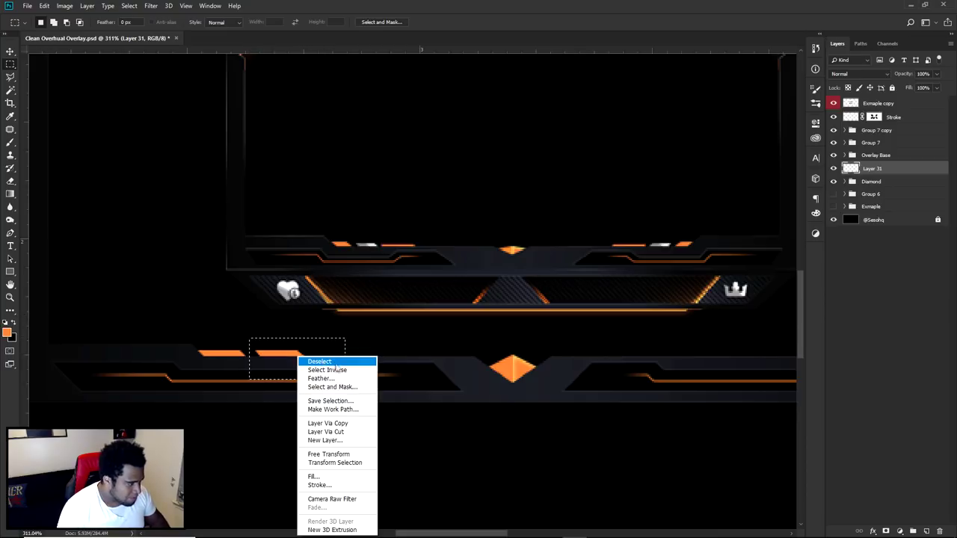
click(346, 424)
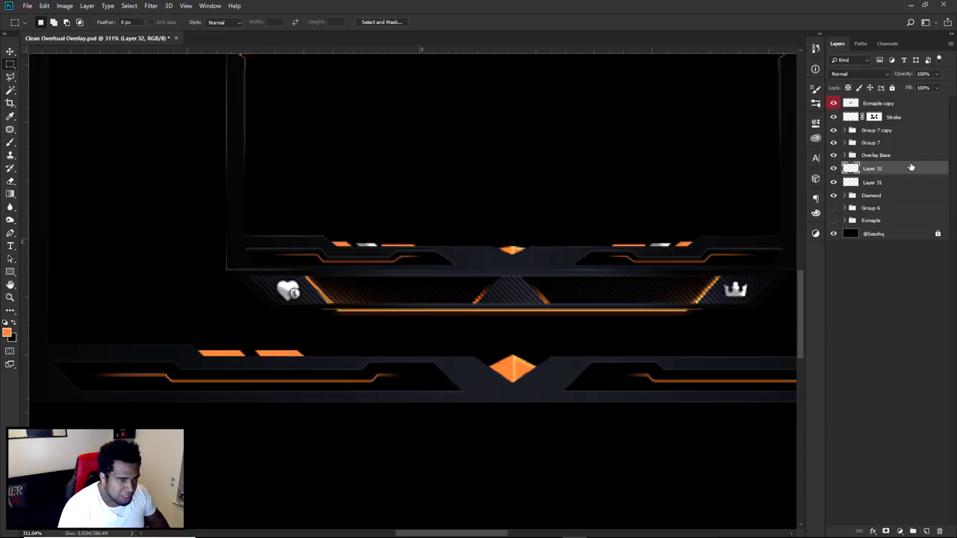
double_click(896, 169)
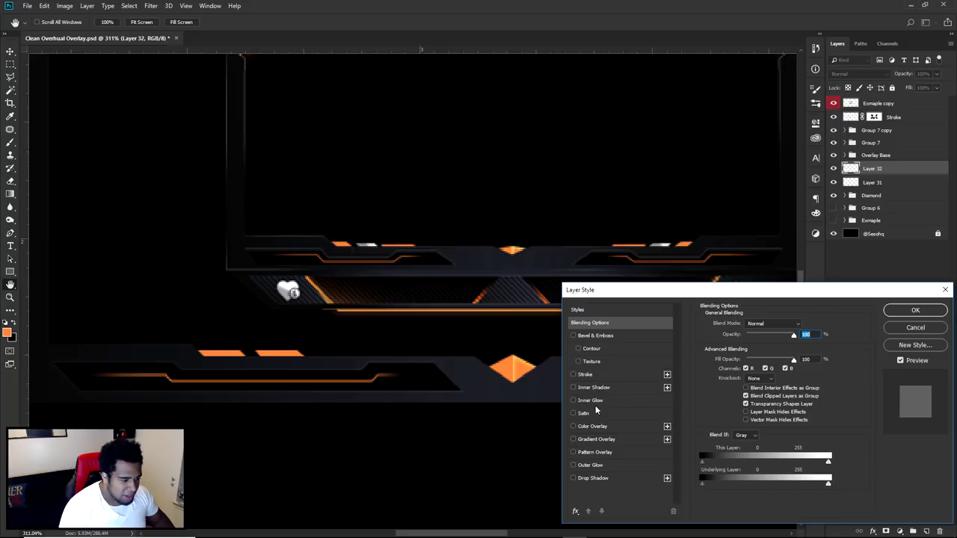
click(589, 426)
click(806, 323)
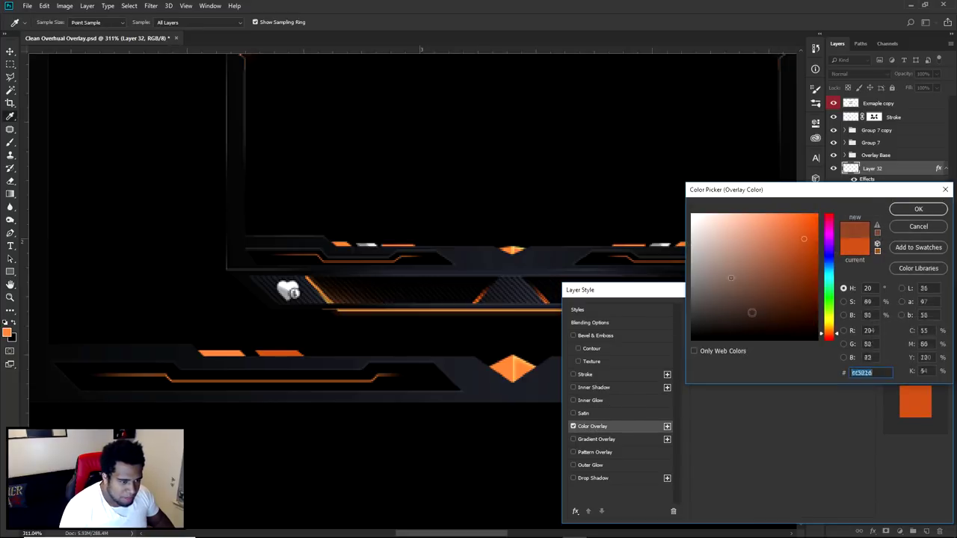
click(692, 214)
click(918, 207)
click(915, 310)
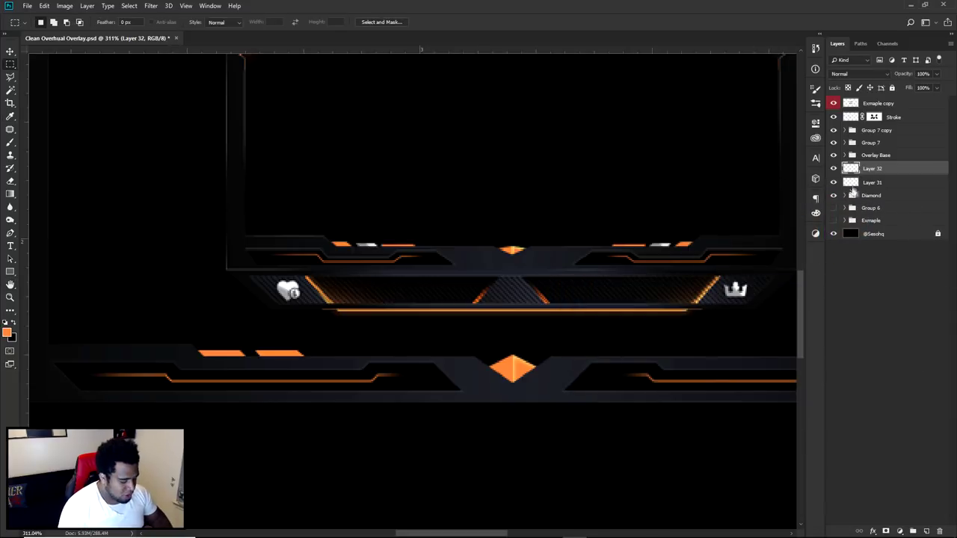
Turn the copied accent on Layer 32 white with Hue/Saturation, setting Lightness to +100
key(ctrl+u)
drag(705, 294, 786, 286)
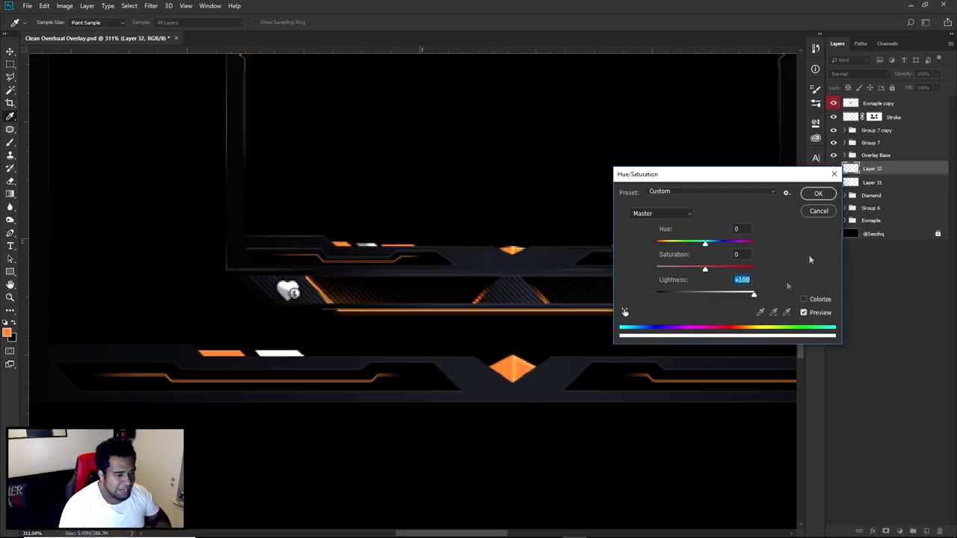
click(822, 195)
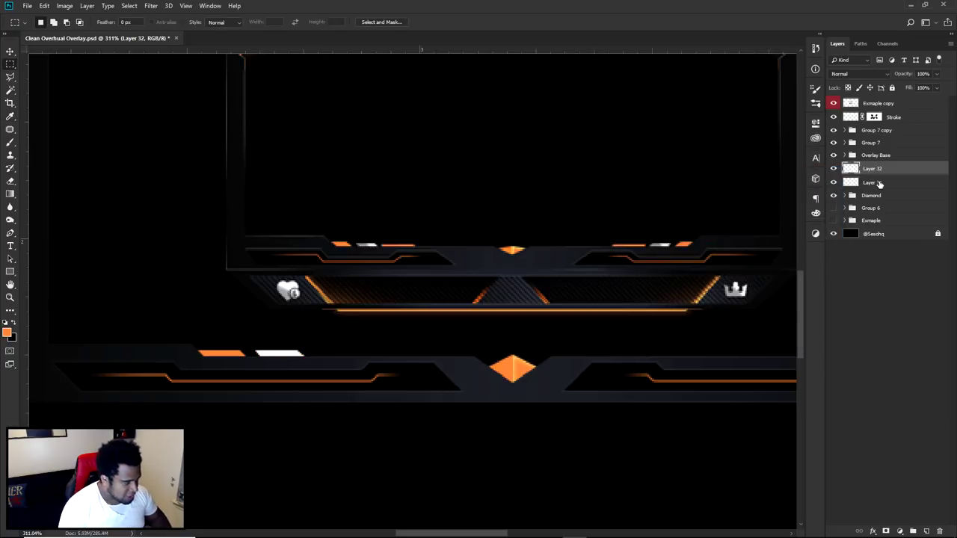
Group Layer 31 and Layer 32, and place a duplicate of the group on the bar right of the diamond
key(v)
scroll(384, 336, down, 4)
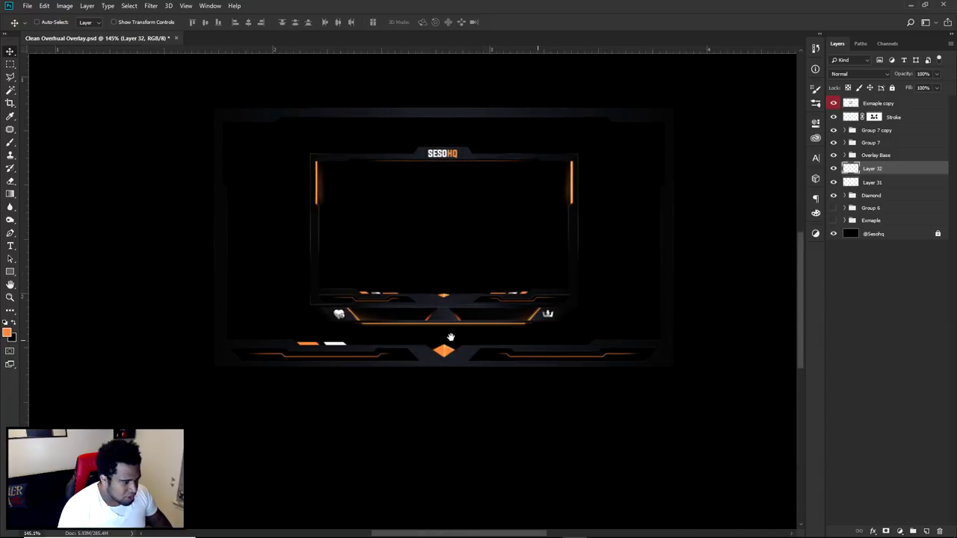
shift+click(871, 182)
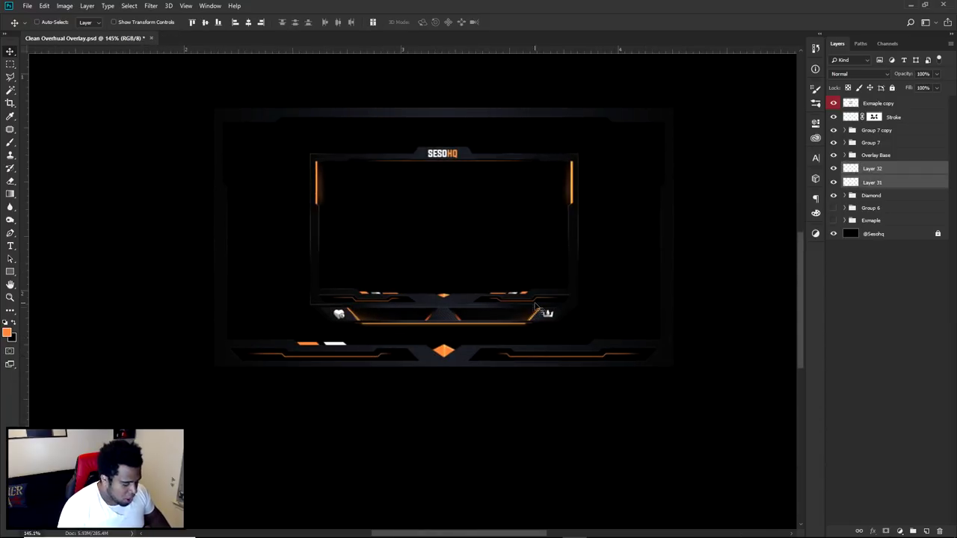
key(ctrl+g)
drag(346, 336, 550, 340)
Flip the duplicated accent group horizontally to mirror the accents left of the diamond
key(ctrl+t)
right_click(568, 332)
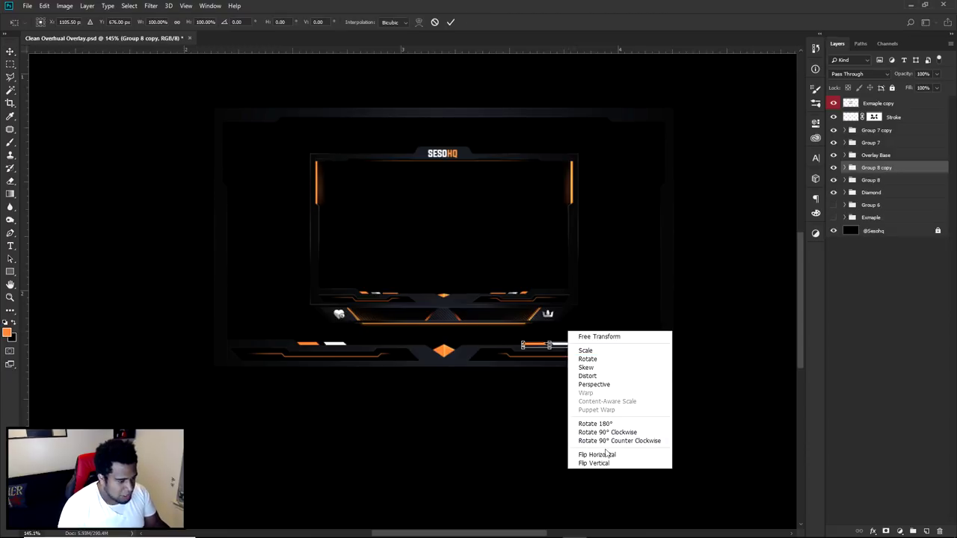
click(607, 453)
key(Return)
scroll(611, 357, up, 5)
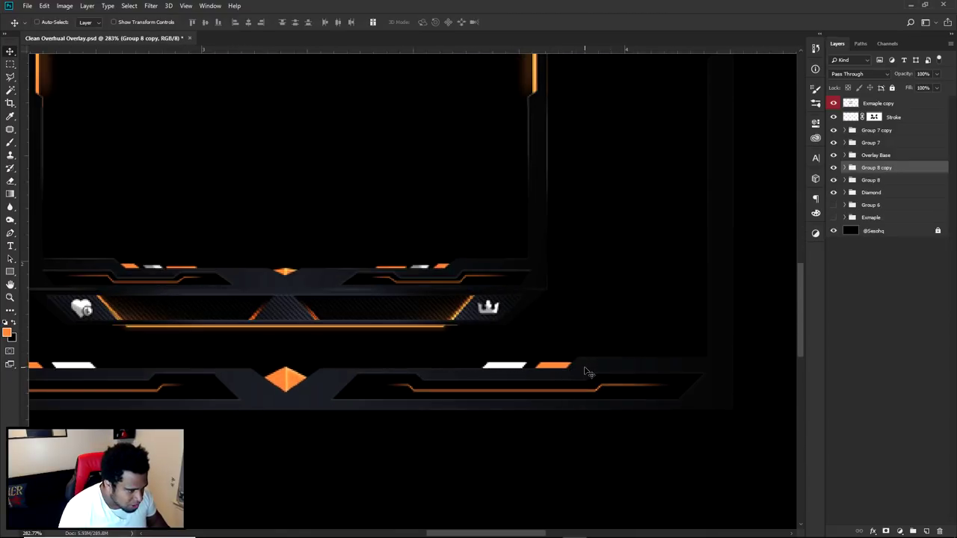
scroll(586, 371, down, 6)
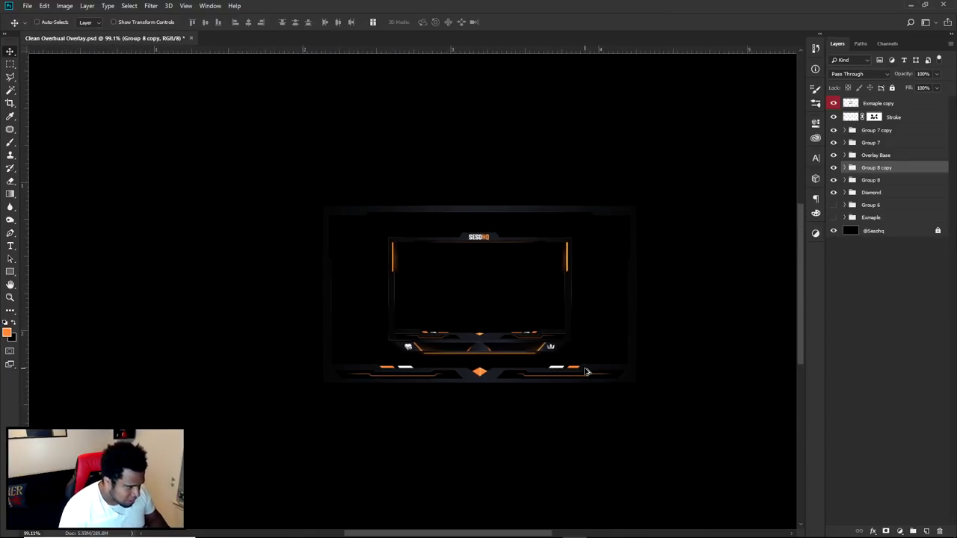
Give the Overlay Base group an orange colour label
scroll(486, 377, up, 1)
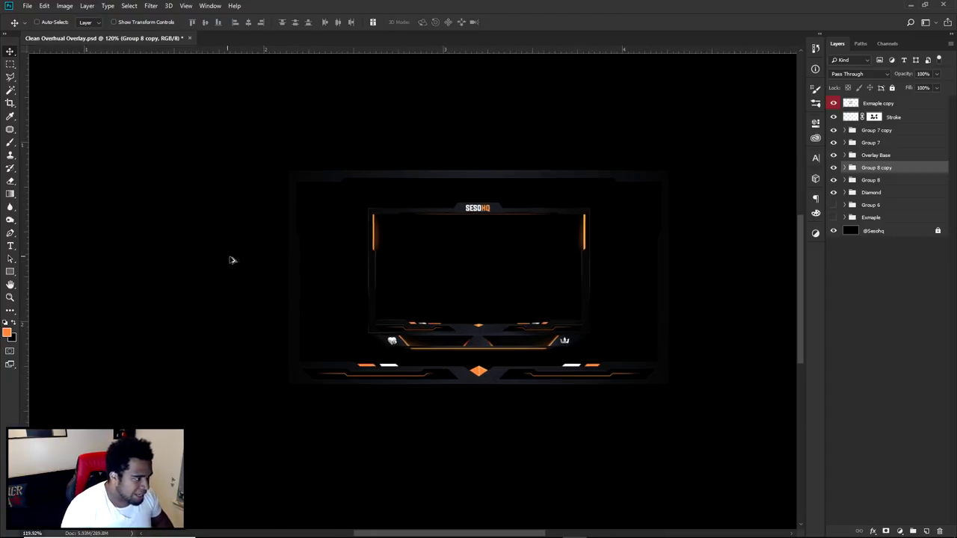
scroll(331, 277, up, 4)
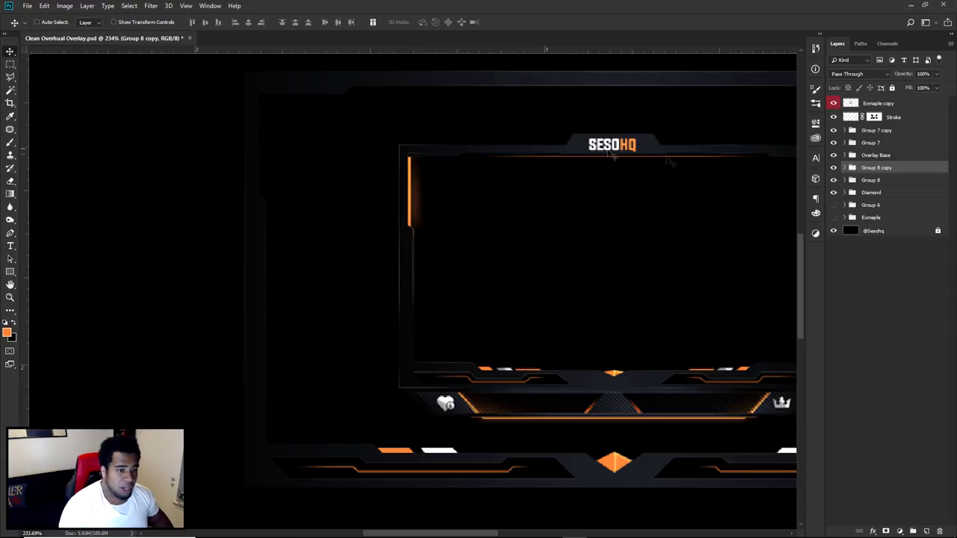
right_click(836, 157)
click(861, 205)
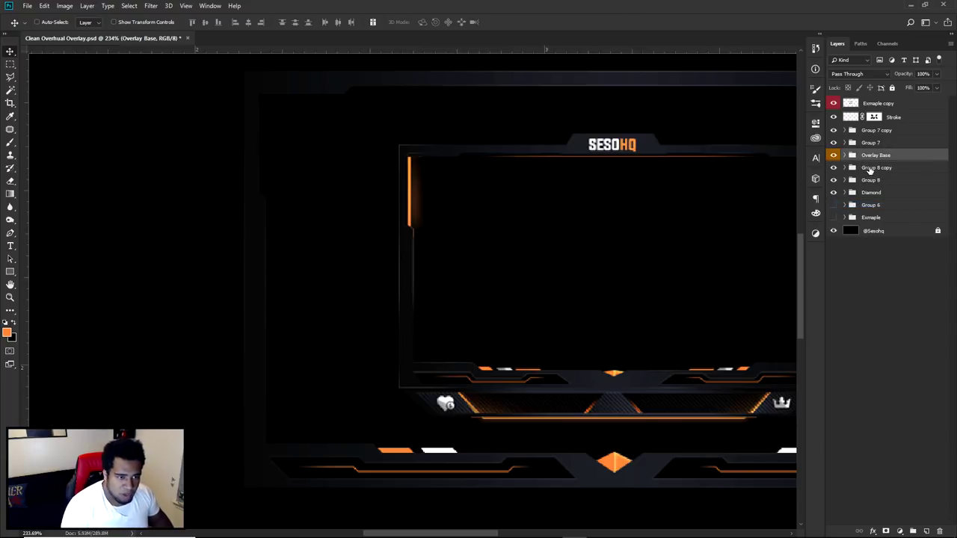
Add a new layer between the Overlay Base group and Group 8 copy, and activate the Pen tool
click(869, 169)
click(926, 531)
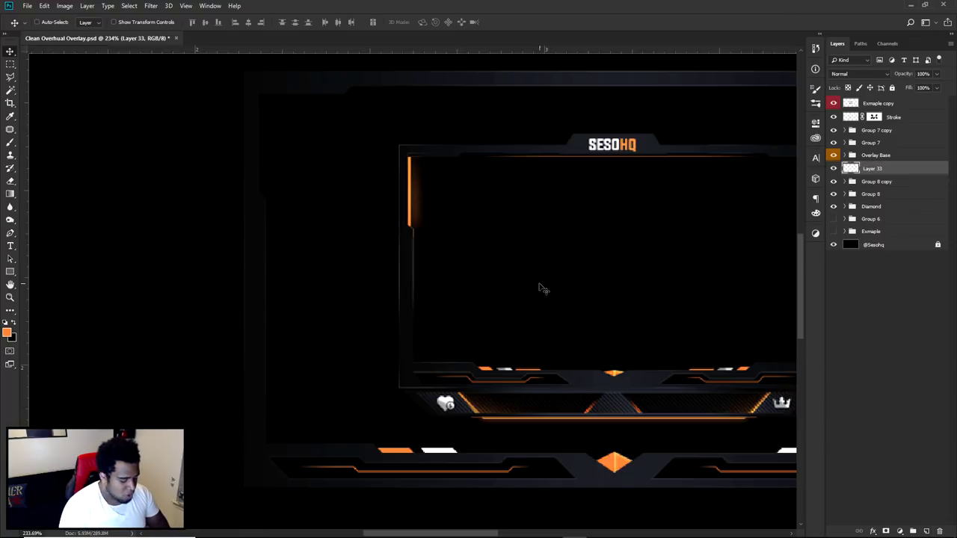
key(p)
scroll(148, 217, up, 3)
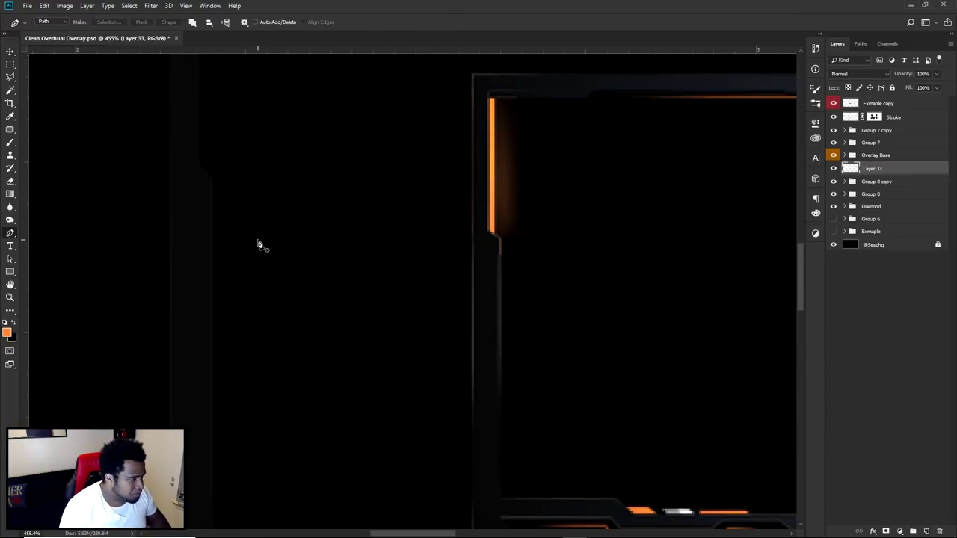
scroll(259, 244, down, 4)
scroll(371, 293, up, 2)
scroll(372, 293, up, 5)
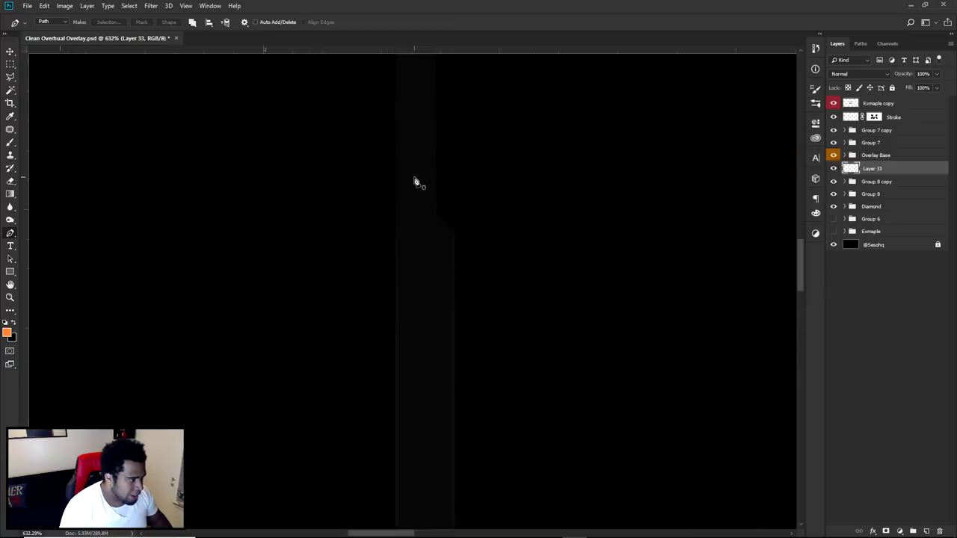
scroll(463, 224, down, 5)
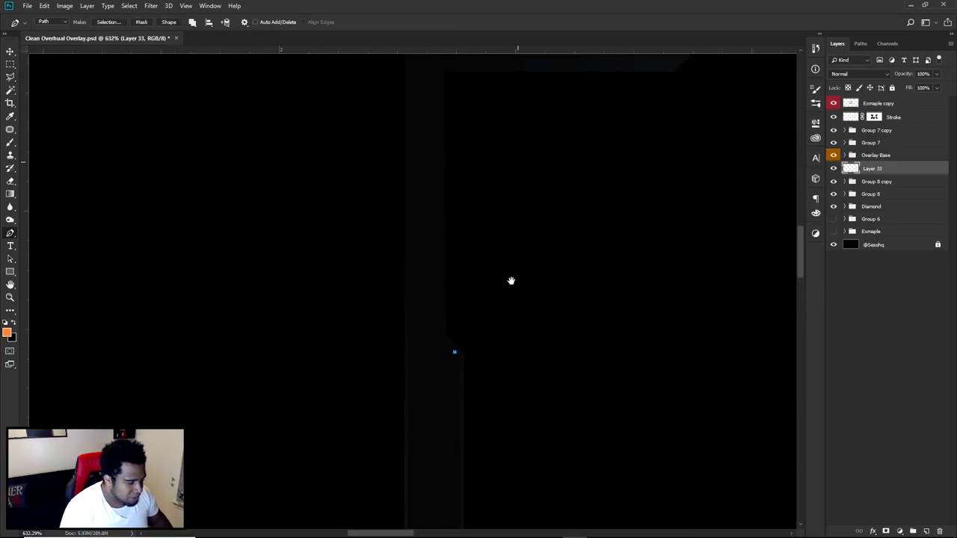
drag(520, 281, 435, 163)
drag(611, 244, 432, 237)
Show the guides and delete the path just started on the frame's left side
key(ctrl+semicolon)
right_click(431, 237)
click(449, 248)
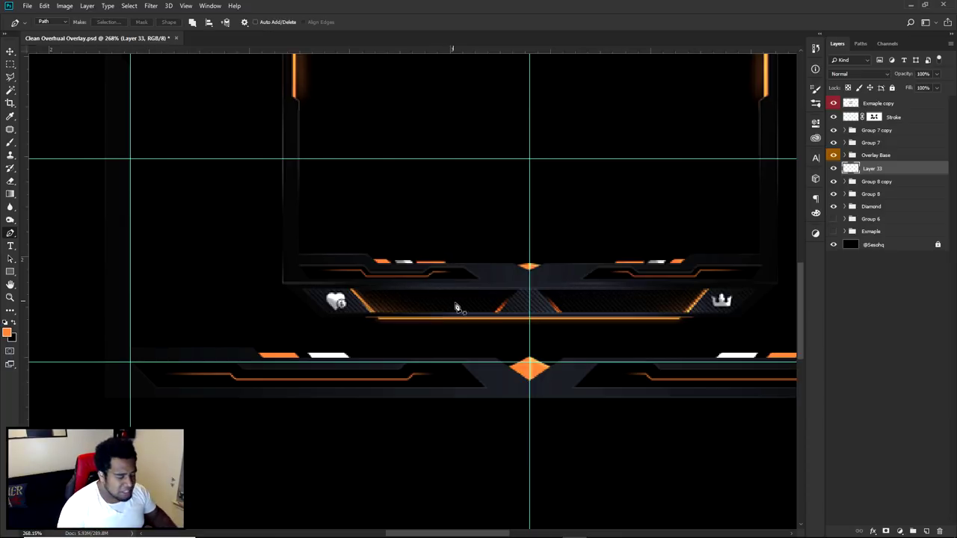
Start a path on the centre guide below the diamond, running left along the lower bar and straight up the frame's left side
scroll(530, 389, up, 4)
click(529, 385)
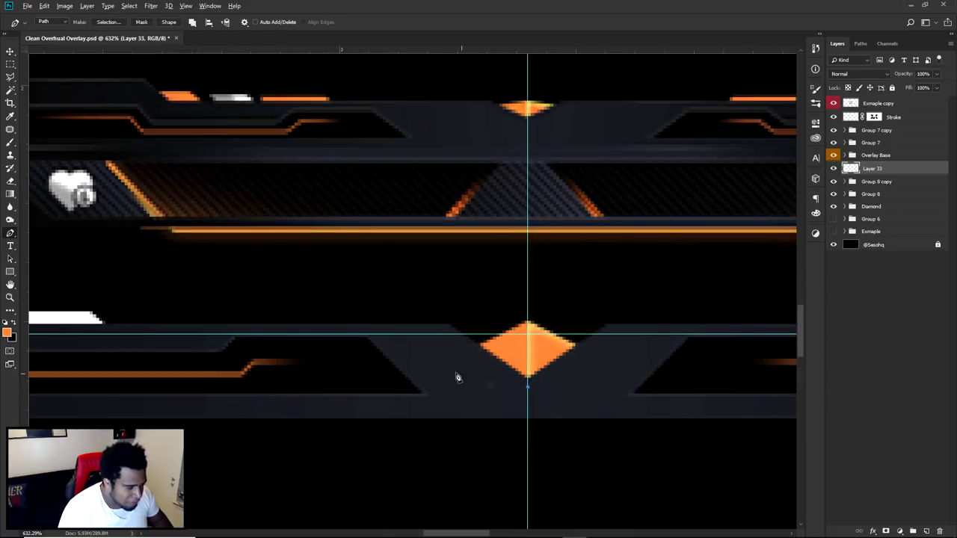
scroll(458, 378, down, 4)
drag(331, 367, 658, 374)
shift+click(372, 374)
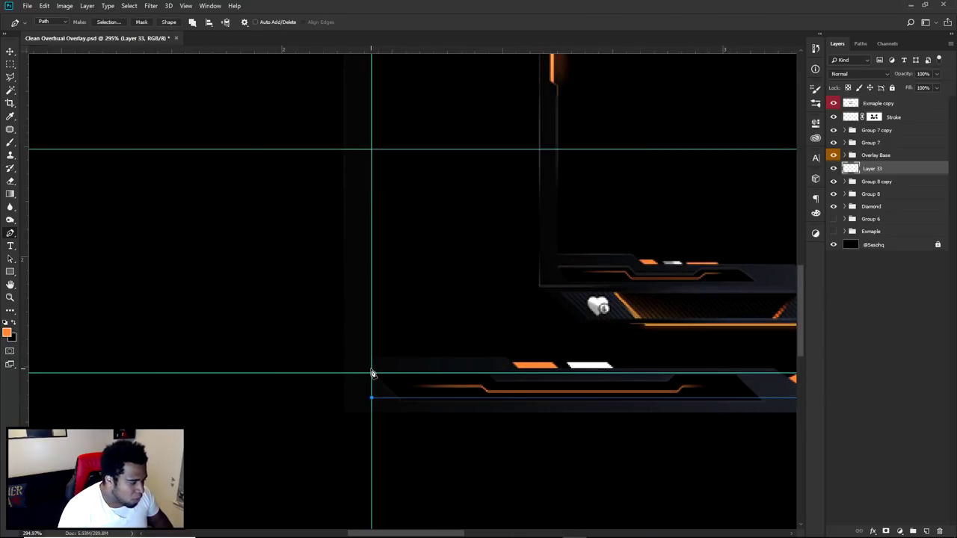
drag(352, 153, 374, 301)
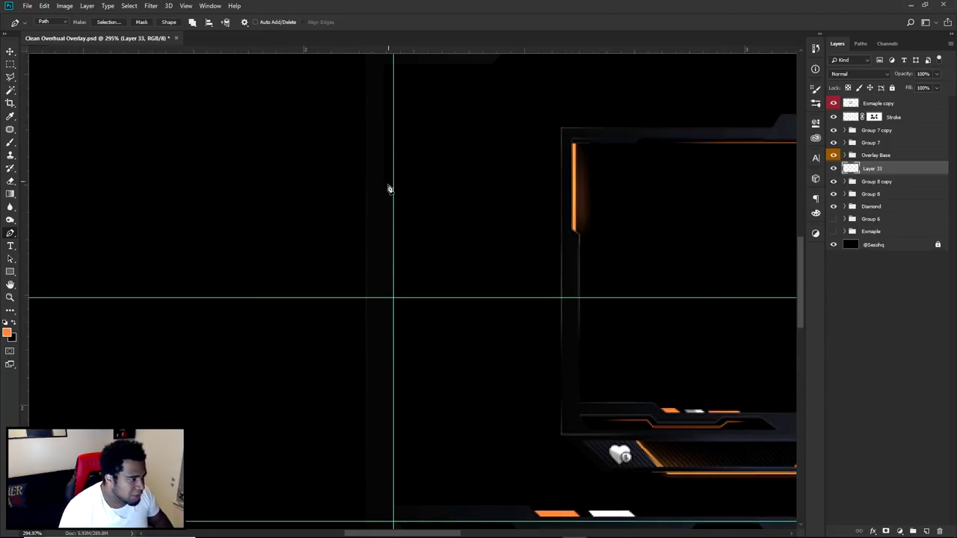
drag(391, 425, 438, 207)
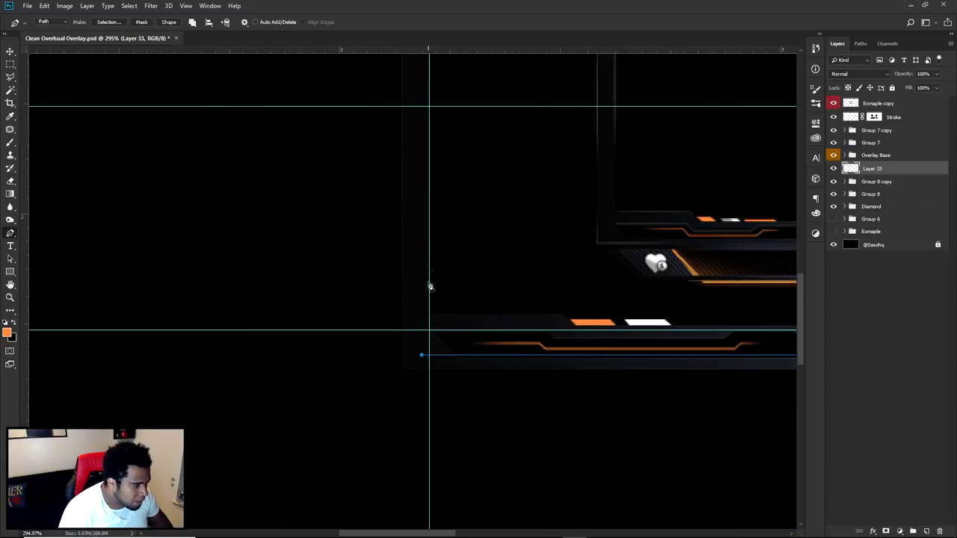
scroll(430, 88, down, 2)
shift+click(411, 205)
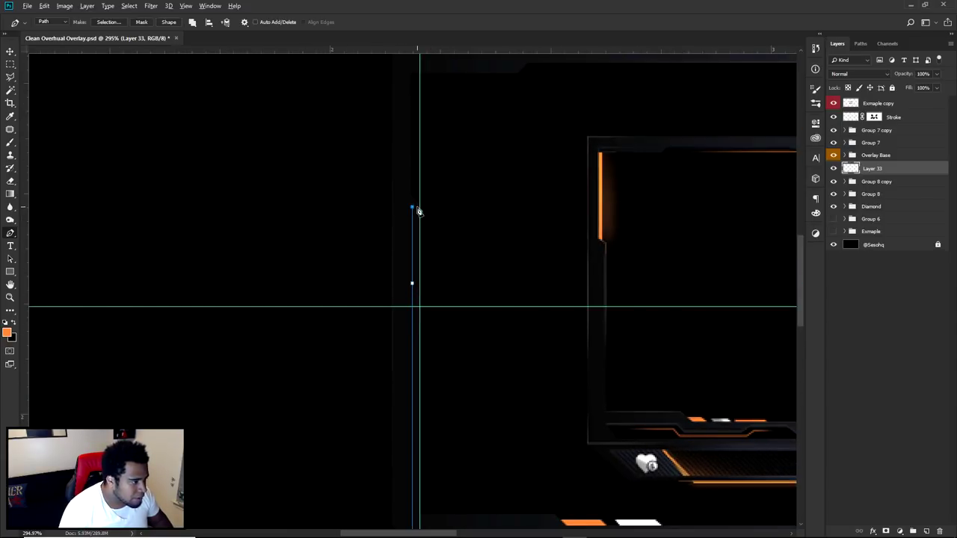
Continue the path with a slight inward jog at the left side's notch and up to the frame's upper left corner
scroll(416, 207, up, 3)
scroll(416, 213, up, 2)
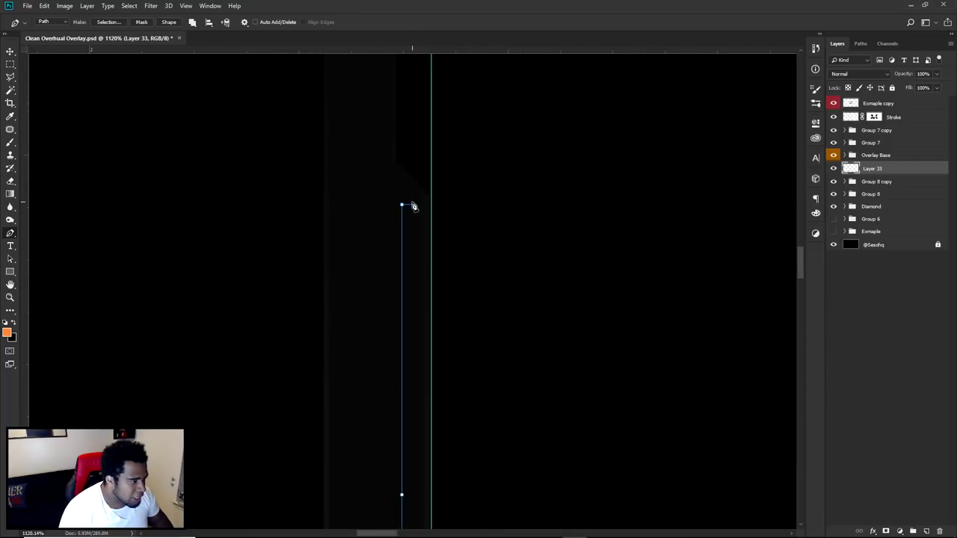
drag(416, 156, 427, 262)
scroll(423, 210, down, 3)
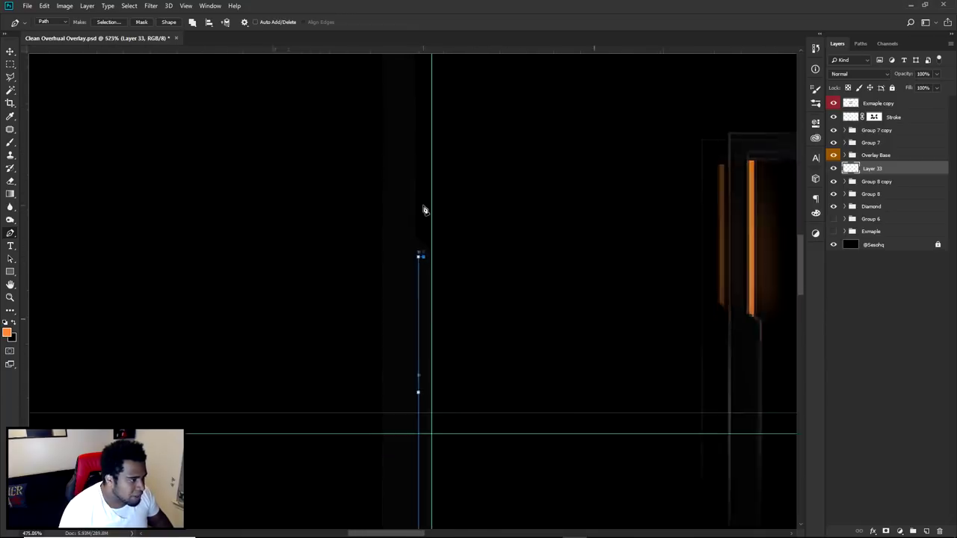
click(430, 185)
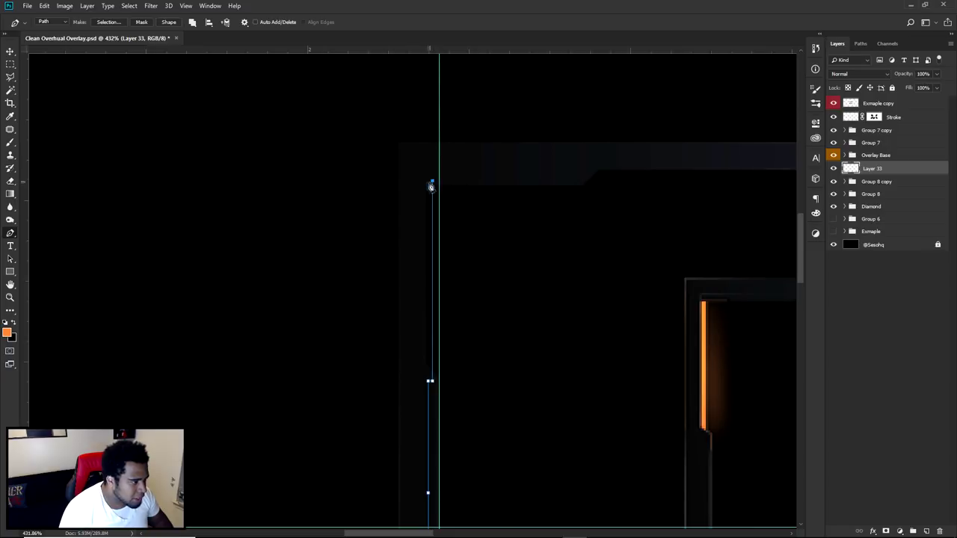
Close the path by returning down the outer left side and along the lower bar to the centre guide
drag(435, 419, 337, 32)
click(301, 426)
drag(301, 427, 119, 355)
click(774, 354)
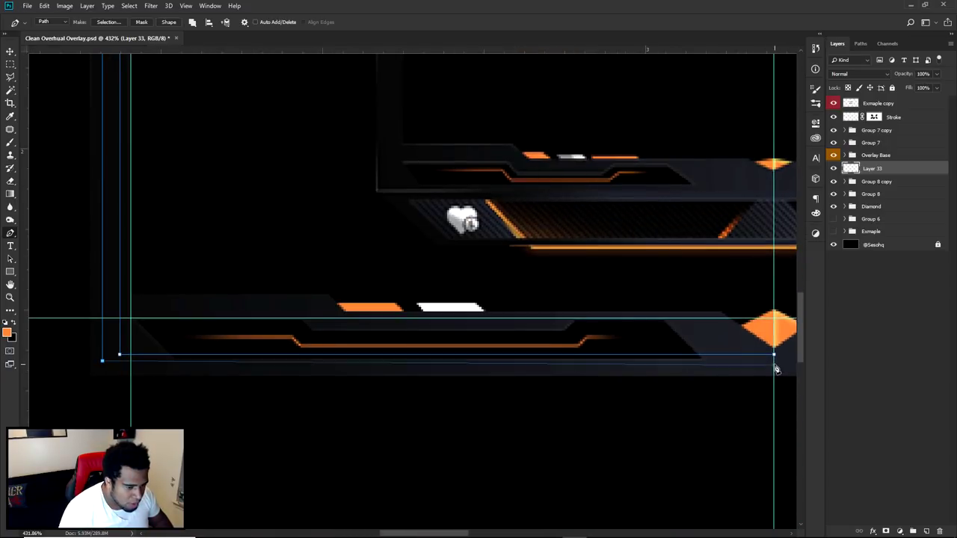
scroll(669, 308, down, 3)
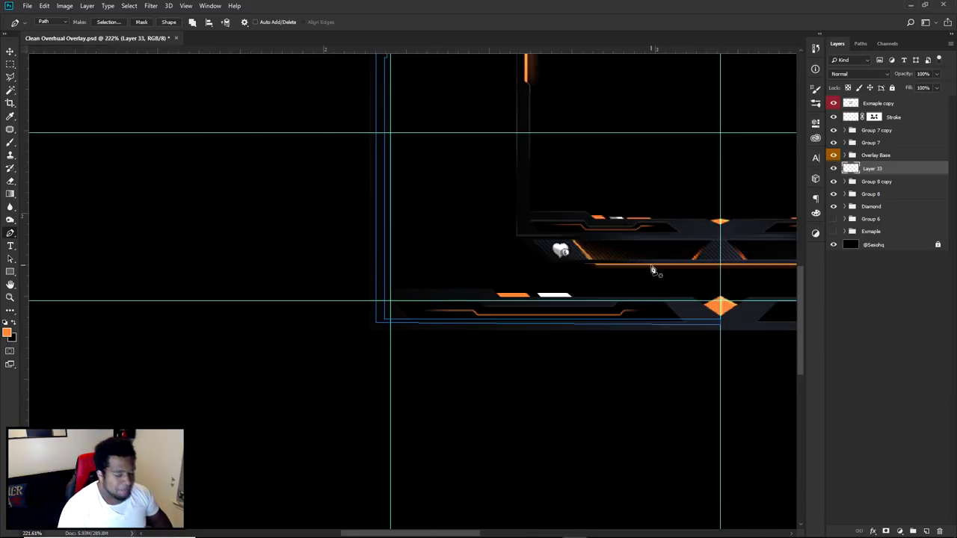
right_click(651, 266)
click(673, 323)
click(619, 297)
right_click(590, 236)
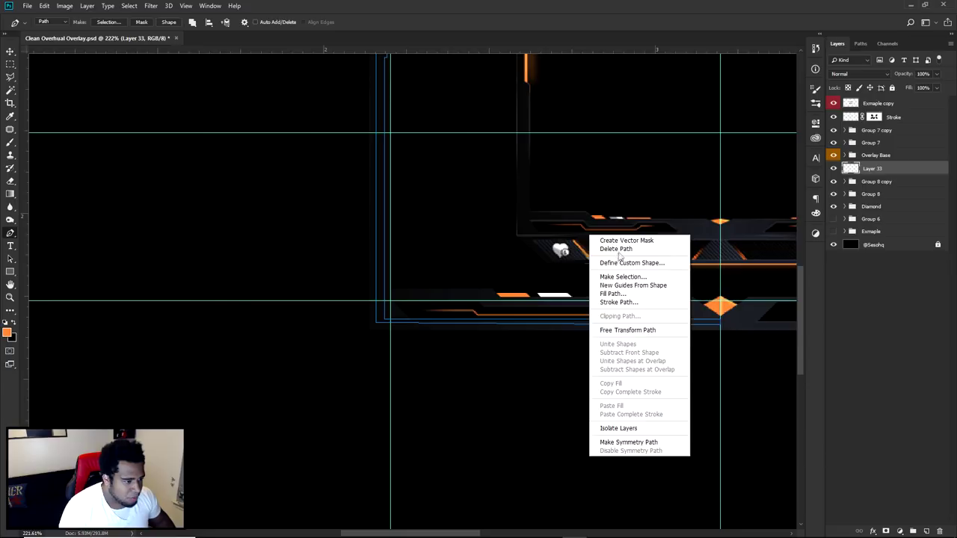
click(616, 250)
scroll(372, 142, up, 3)
key(ctrl+z)
key(ctrl+z)
Fill the closed path on Layer 33 with orange using the Color option, then delete the path and hide the guides
right_click(438, 129)
click(458, 185)
click(553, 296)
click(542, 314)
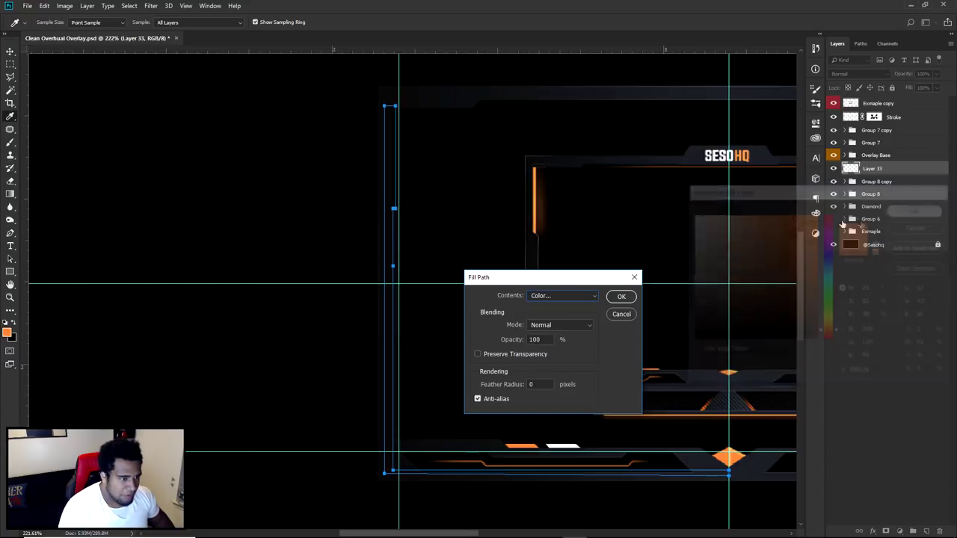
click(621, 297)
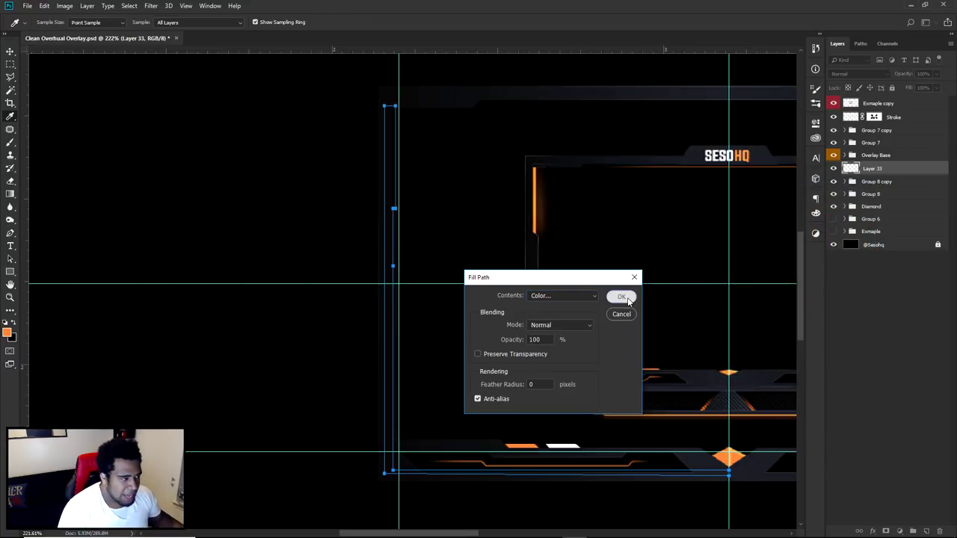
right_click(453, 178)
click(472, 193)
key(ctrl+semicolon)
scroll(572, 282, down, 2)
drag(572, 282, 378, 231)
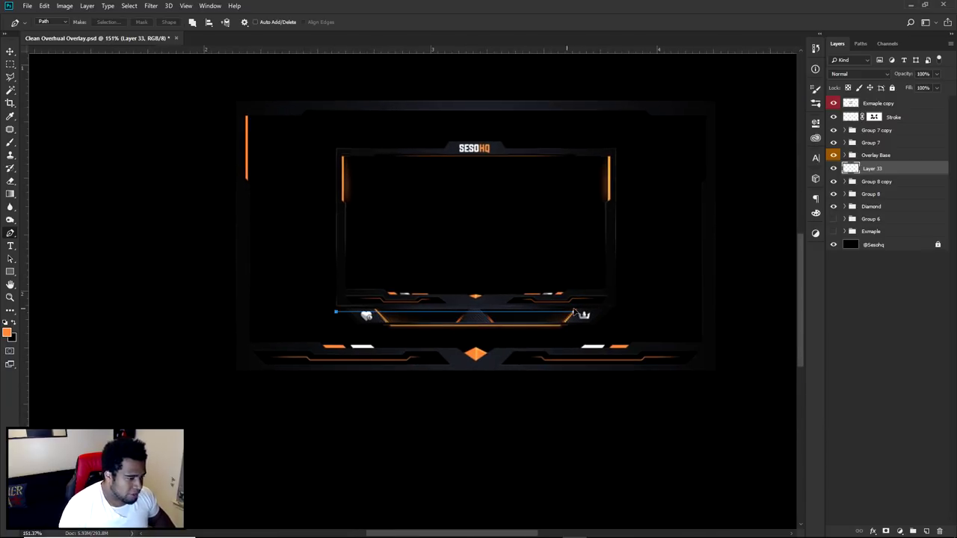
Duplicate the Layer 33 colour bar toward the right of the frame and flip the copy horizontally
key(v)
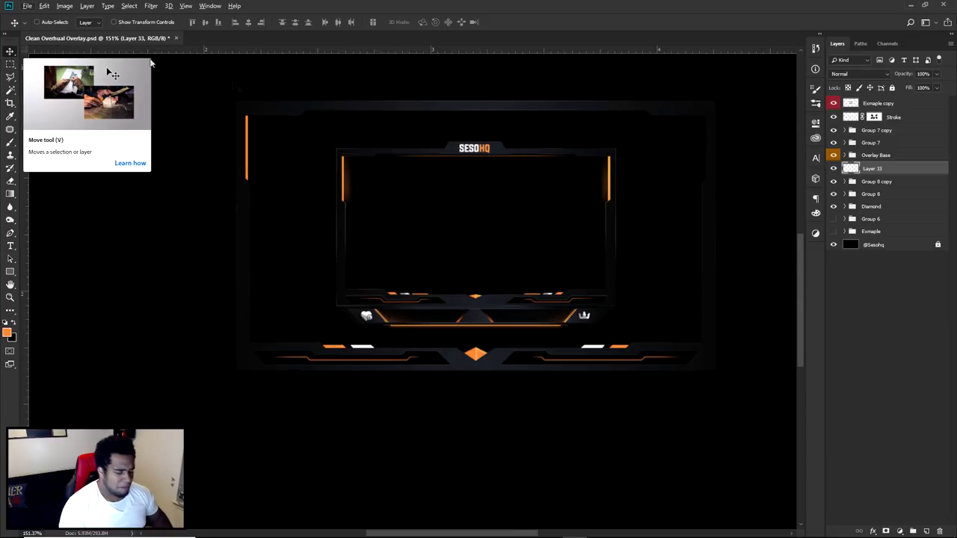
key(alt+v)
key(Escape)
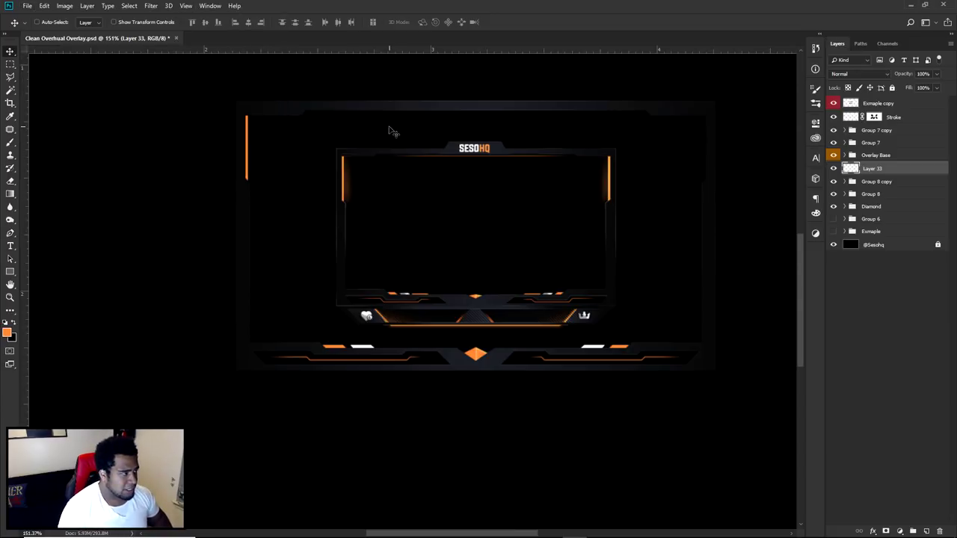
drag(339, 276, 562, 272)
key(ctrl+t)
right_click(630, 282)
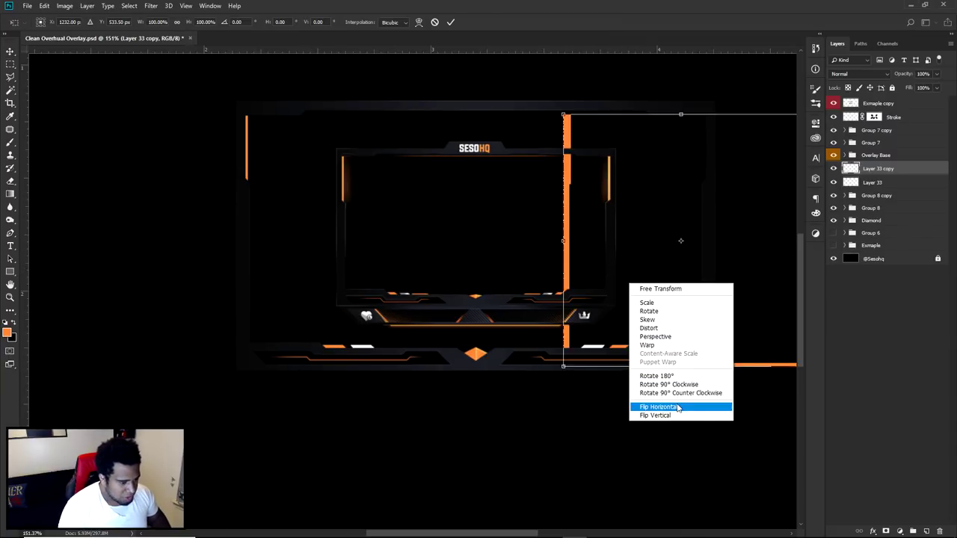
click(676, 404)
Place the mirrored bar against the frame's right side using the guides, and apply the transformation
key(ctrl+semicolon)
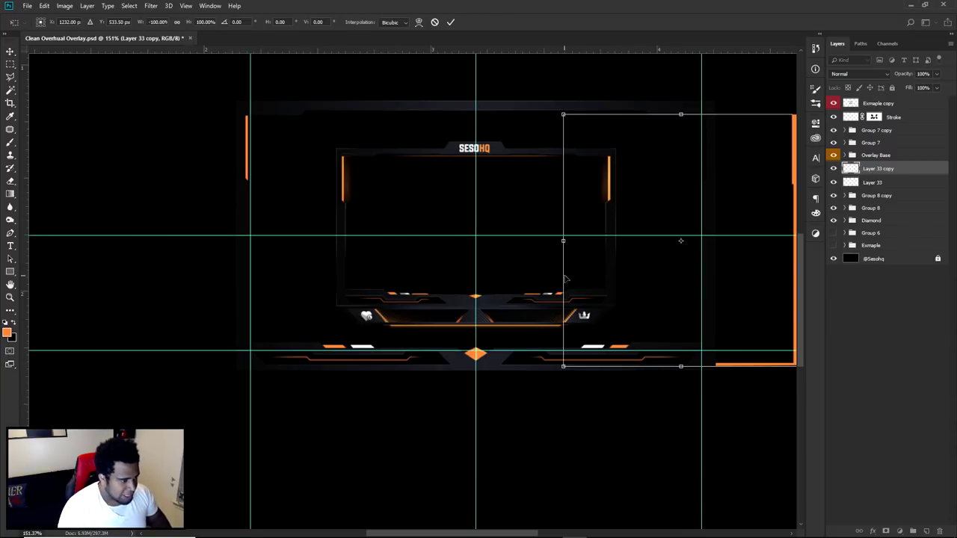
scroll(564, 279, up, 3)
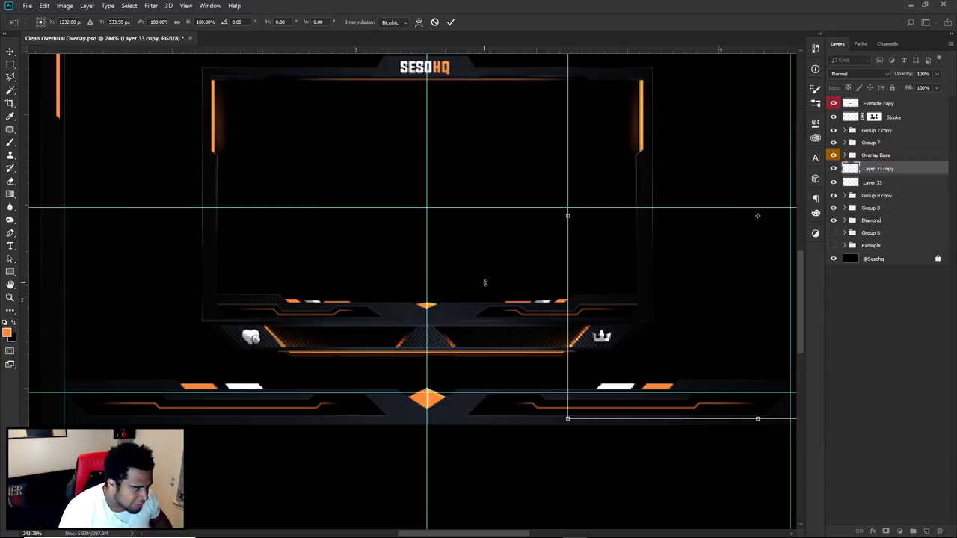
drag(630, 274, 491, 286)
key(Return)
key(ctrl+semicolon)
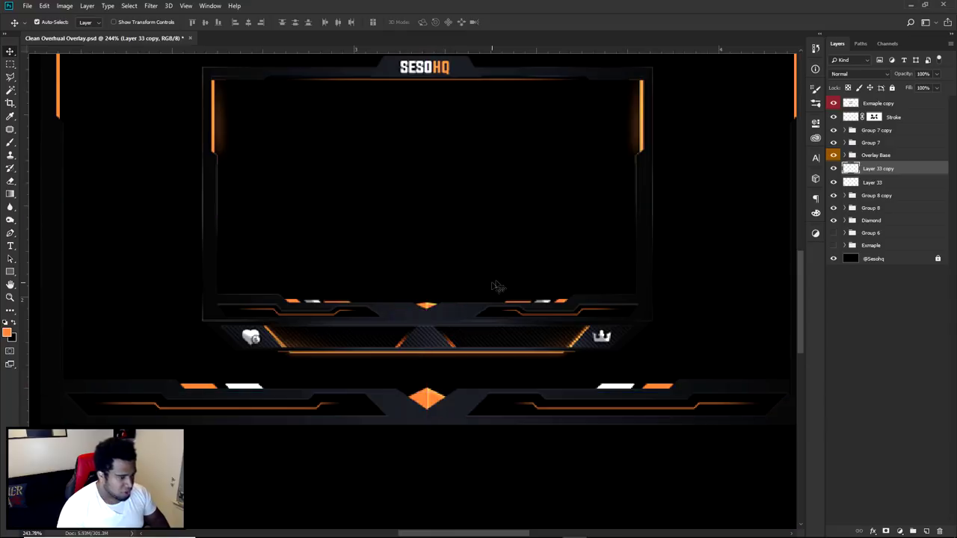
scroll(524, 273, down, 2)
scroll(685, 184, down, 2)
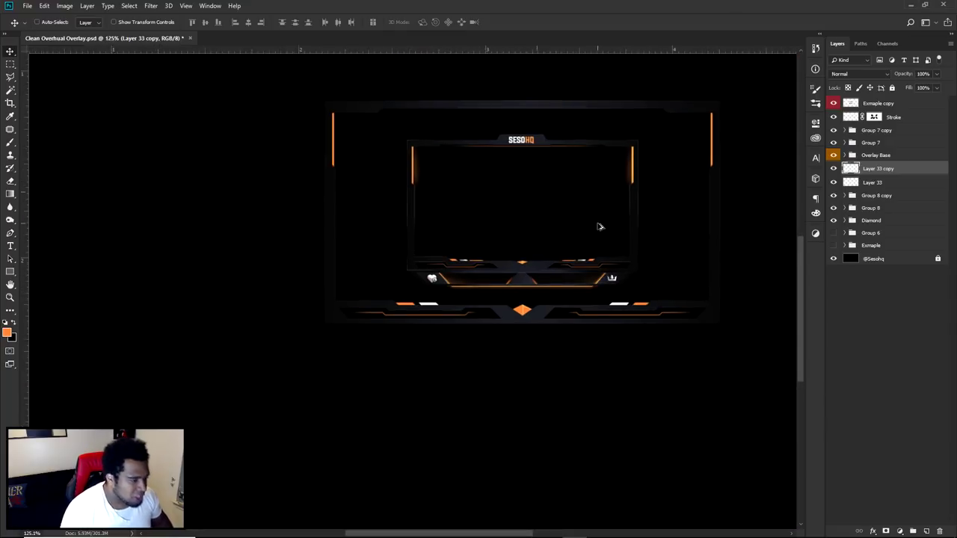
Move the Exmaple copy reference about 2.07 in to the left, clear of the overlay frame
click(876, 105)
drag(651, 202, 224, 204)
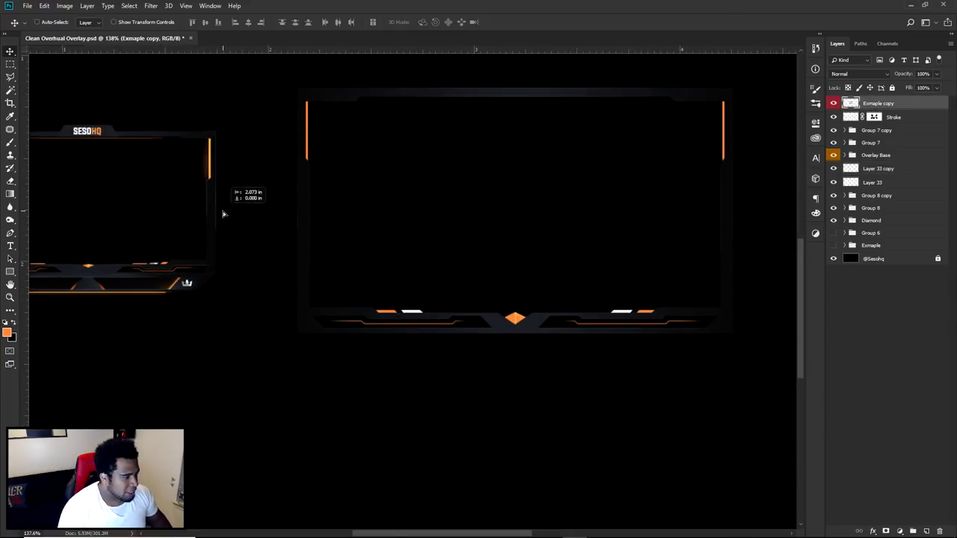
drag(347, 224, 336, 153)
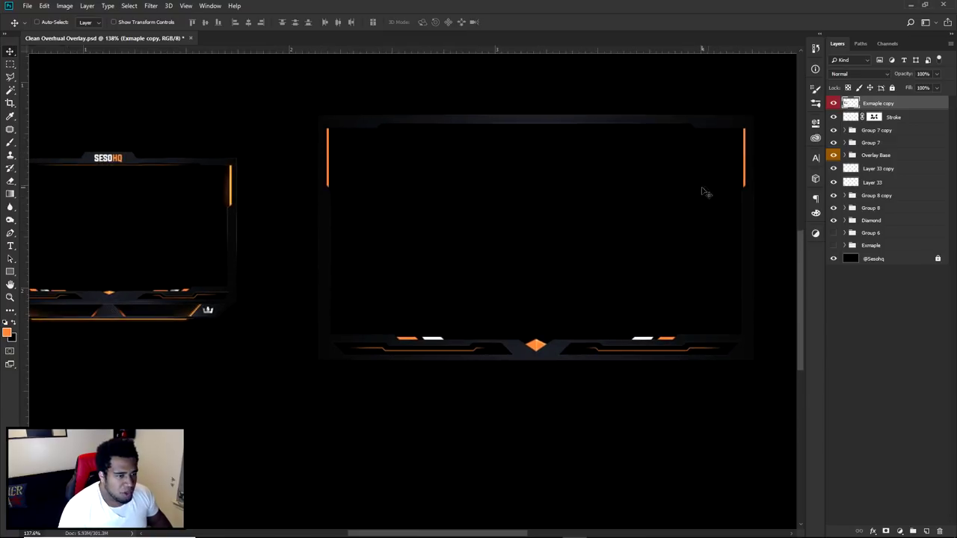
Add a new layer above Layer 33 copy, and group Layer 33 and its copy under the name Color Bars
click(880, 168)
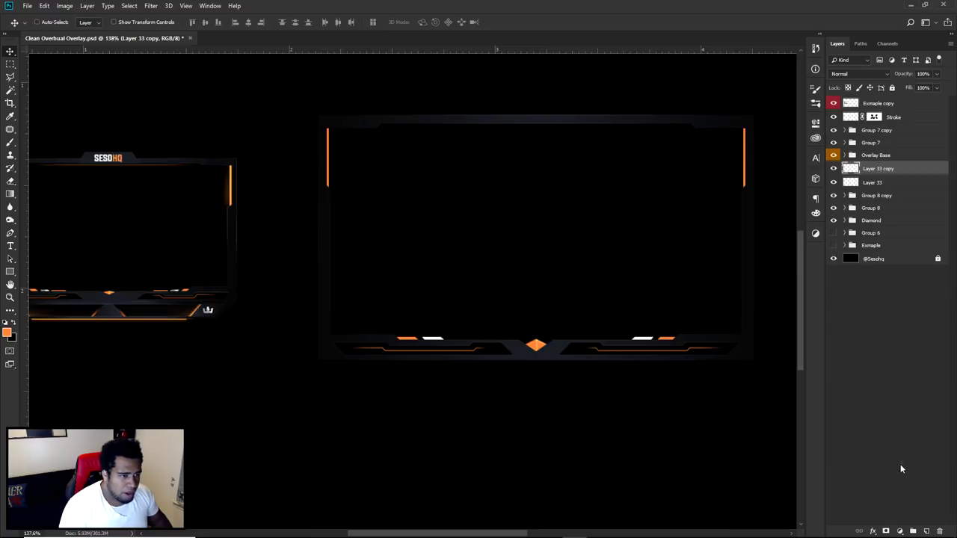
click(927, 531)
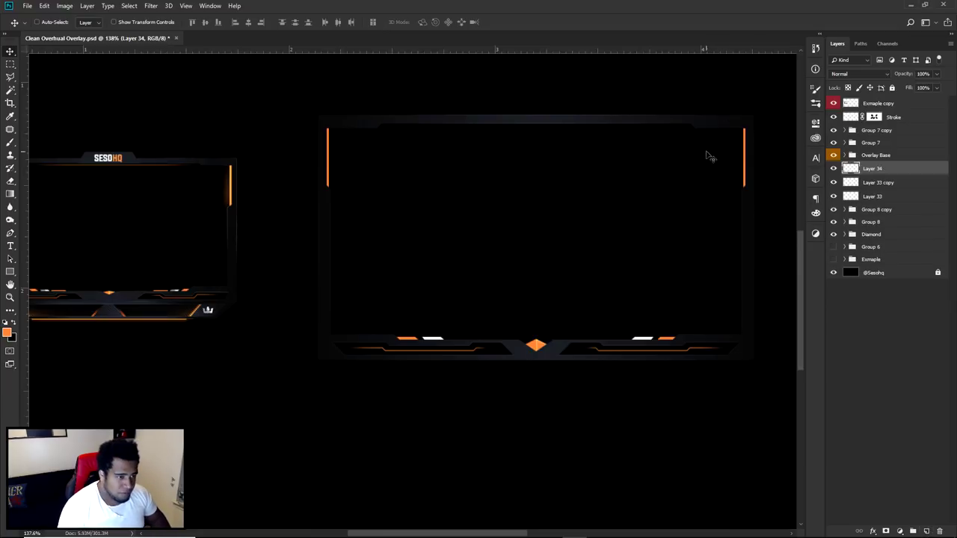
click(876, 183)
shift+click(872, 196)
key(ctrl+g)
double_click(872, 180)
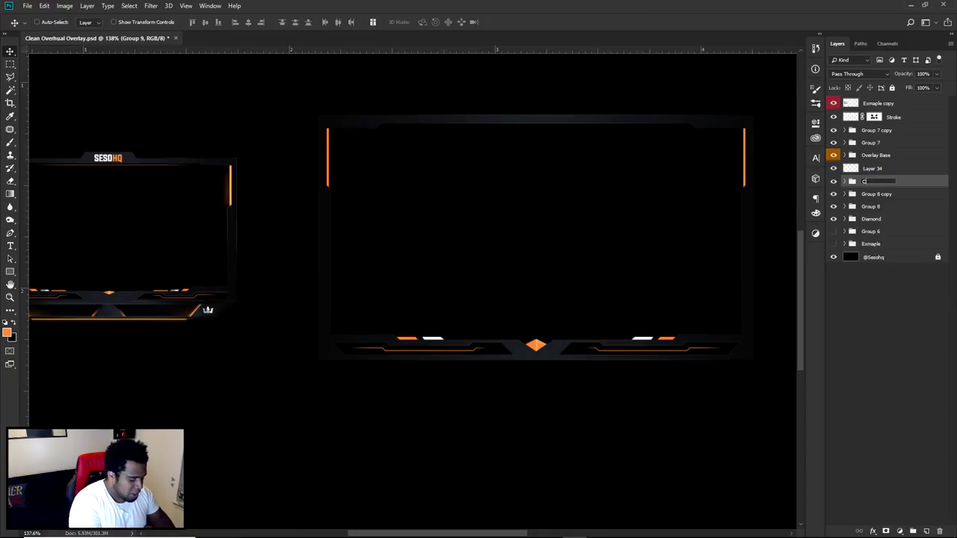
text(Color Bars)
key(Return)
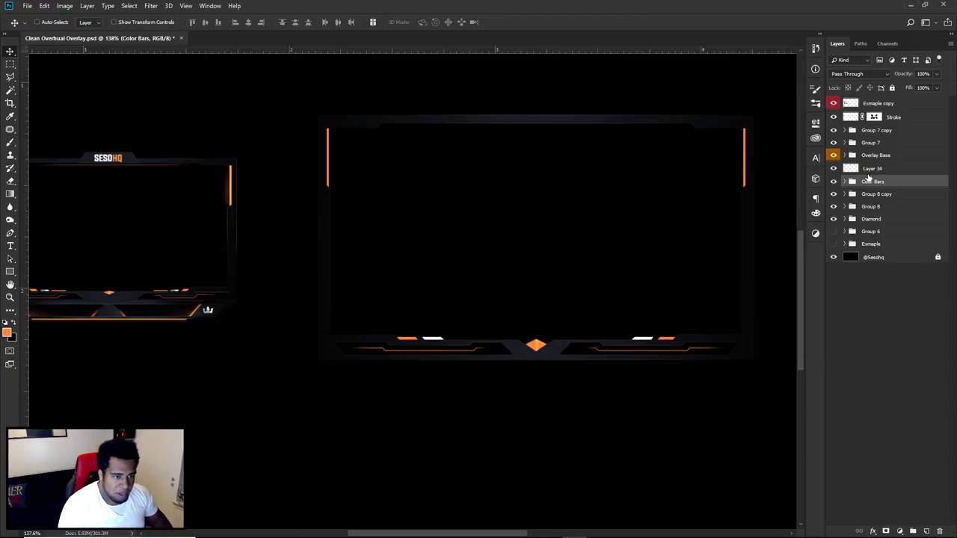
Paint a soft orange glow on Layer 34 along the bar at the frame's upper right side with a small soft brush
click(871, 168)
key(b)
mouse_move(486, 290)
mouse_down()
mouse_move(609, 287)
mouse_move(538, 346)
mouse_up()
mouse_move(684, 259)
mouse_down()
mouse_move(628, 252)
mouse_move(644, 260)
mouse_up()
scroll(658, 239, up, 3)
scroll(676, 214, down, 2)
mouse_move(471, 256)
mouse_down()
mouse_move(751, 262)
mouse_move(493, 256)
mouse_up()
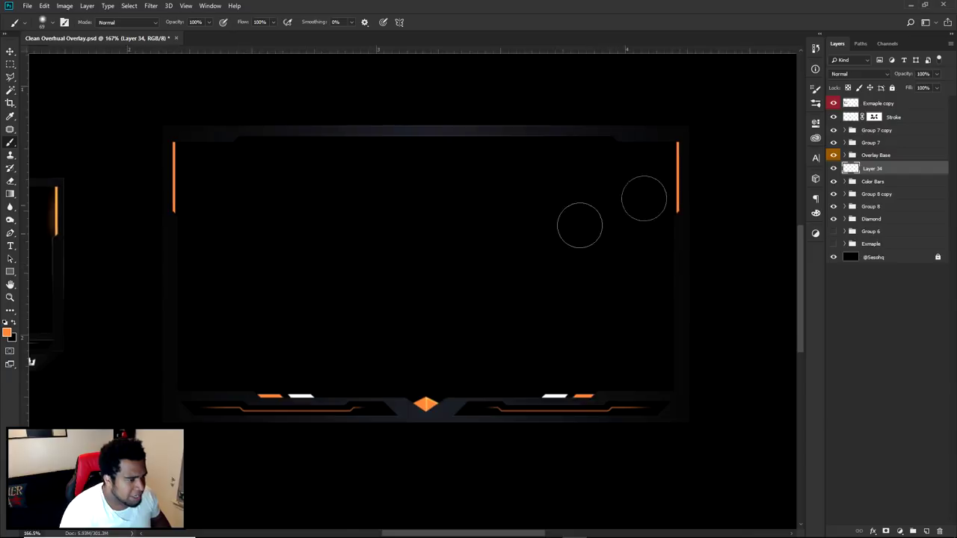
scroll(696, 149, up, 4)
mouse_move(668, 175)
mouse_down()
mouse_move(650, 182)
mouse_move(643, 158)
mouse_up()
click(644, 139)
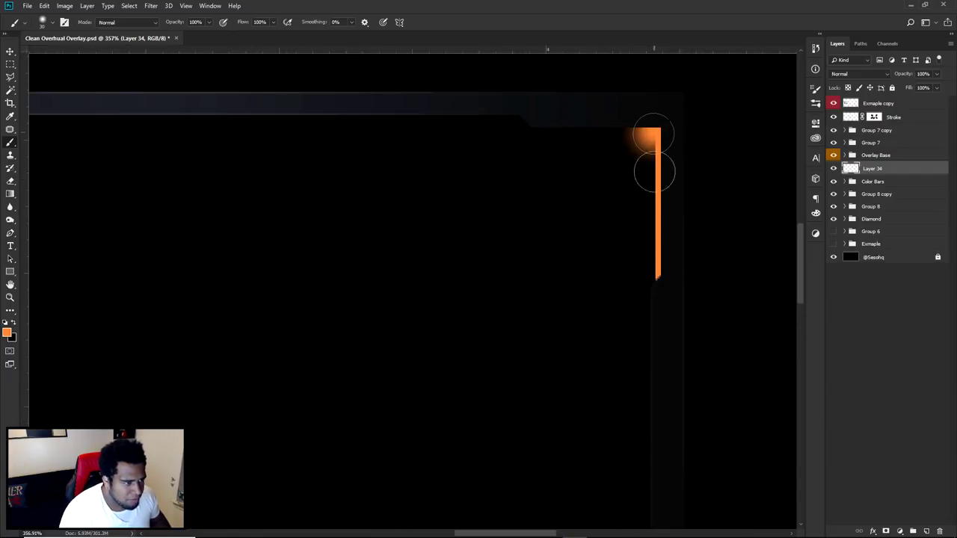
drag(653, 324, 643, 135)
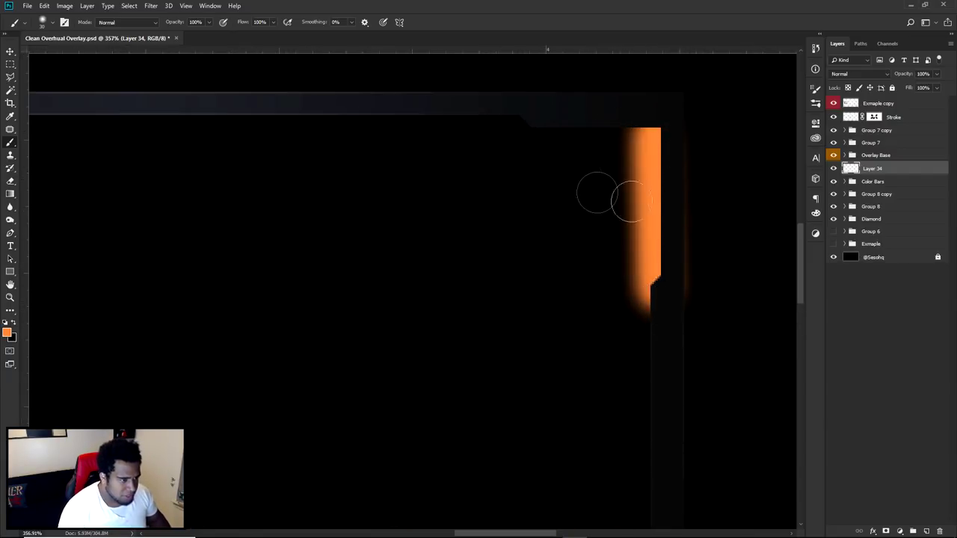
Set Layer 34's blend mode to Linear Dodge (Add) and its opacity to 21%
click(867, 74)
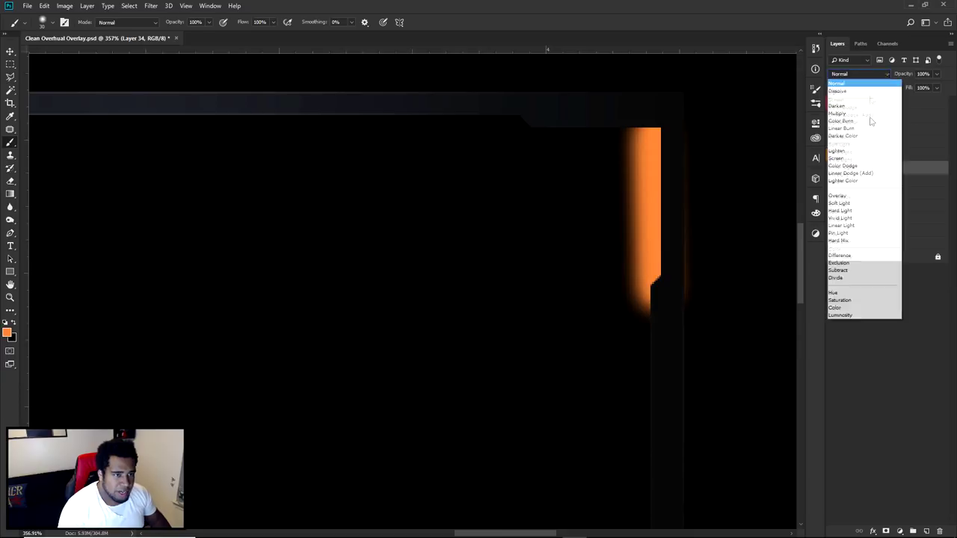
click(874, 174)
drag(937, 75, 902, 88)
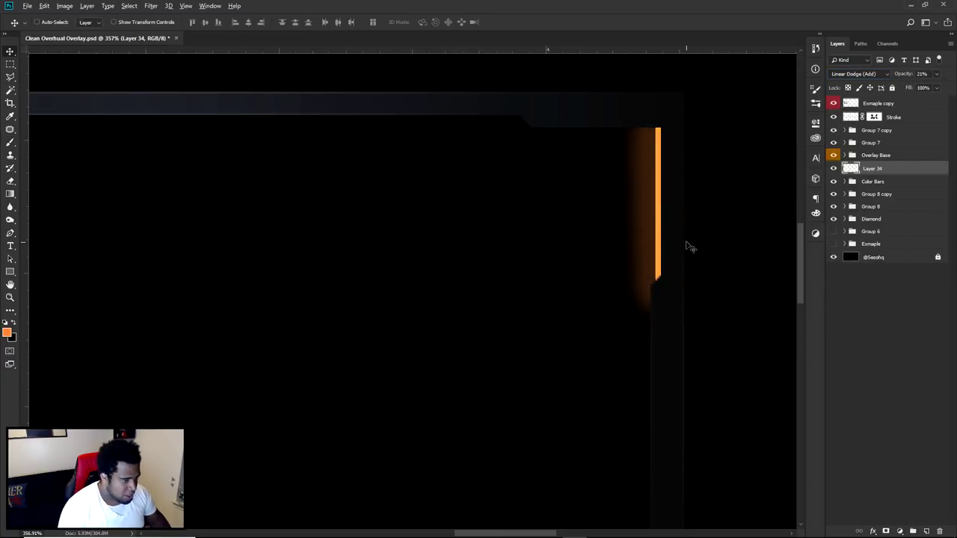
key(v)
scroll(688, 239, down, 5)
scroll(699, 239, up, 5)
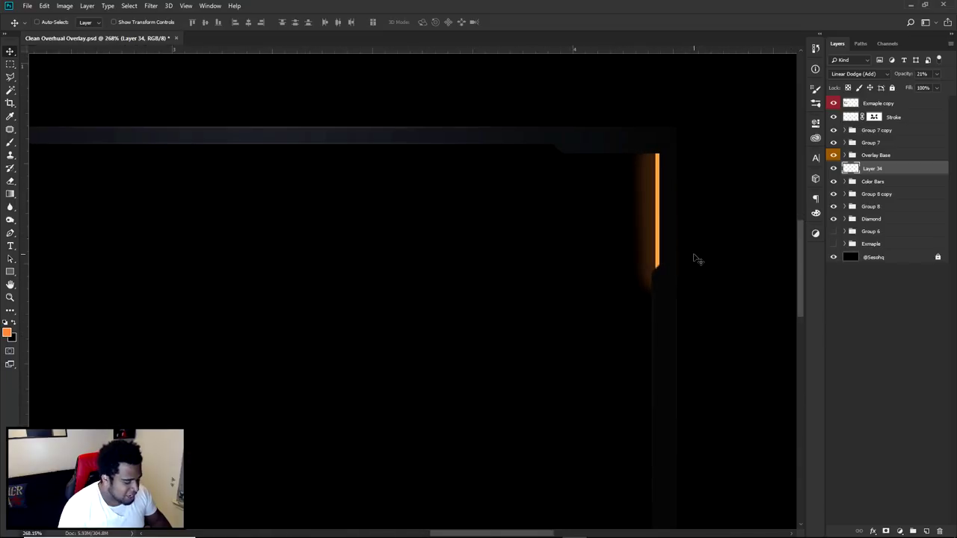
Soften the upper end of the glow beside the right bar with a larger soft eraser
key(e)
key(bracketright)
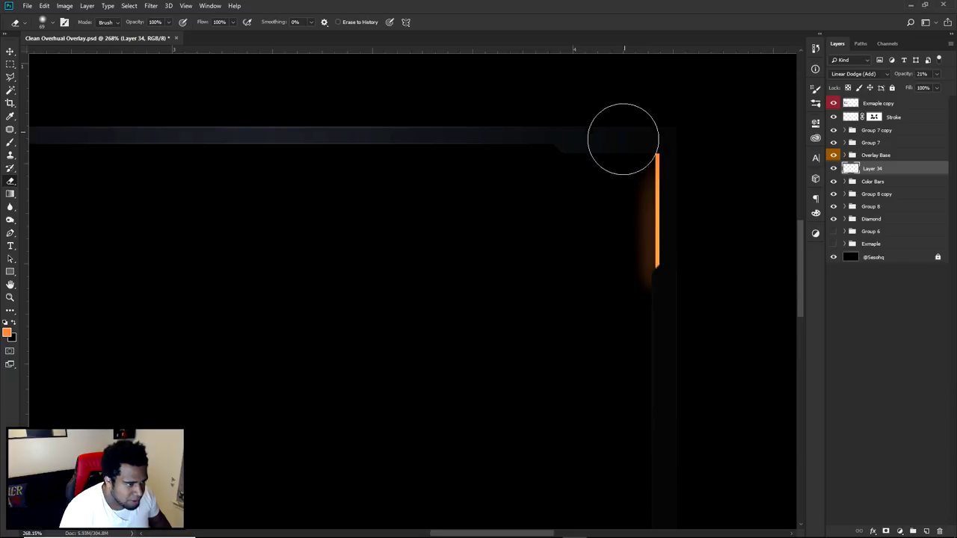
key(v)
Duplicate the glow onto the frame's left bar, flip the copy horizontally, and apply the transformation
scroll(595, 266, down, 2)
scroll(596, 266, down, 1)
drag(672, 260, 217, 263)
key(ctrl+t)
right_click(276, 264)
click(306, 388)
key(Return)
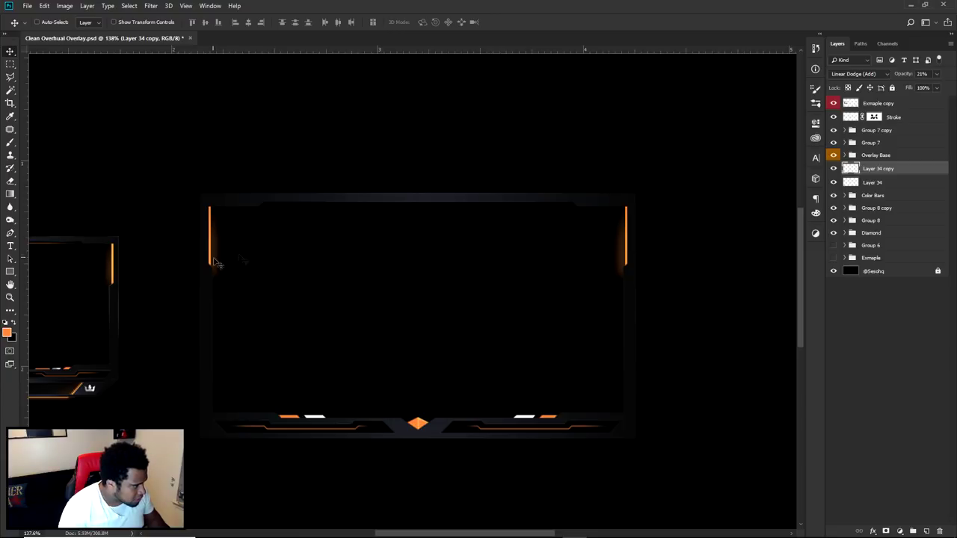
Add a new layer above Layer 34 copy and draw a straight horizontal pen path just beneath the frame's upper inner edge
scroll(334, 256, down, 2)
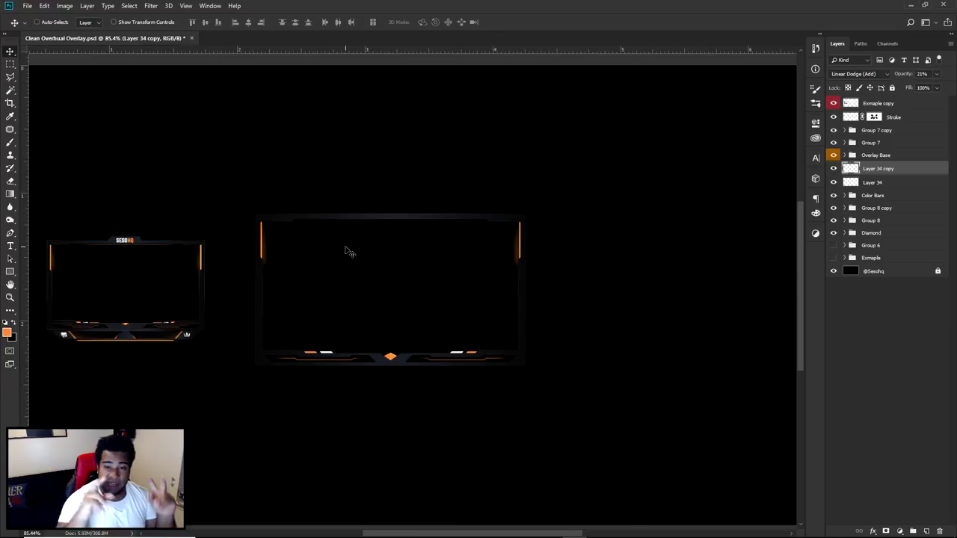
scroll(346, 252, up, 1)
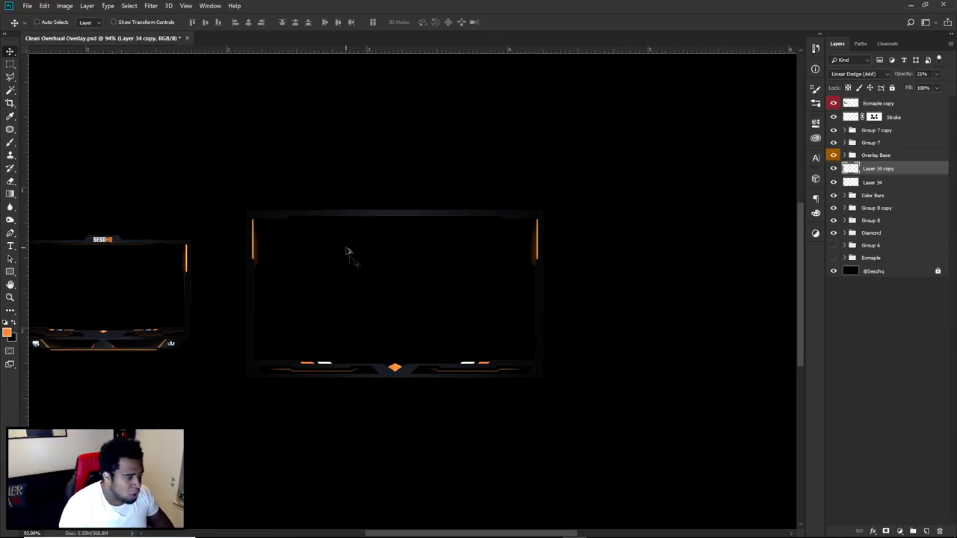
drag(346, 252, 459, 253)
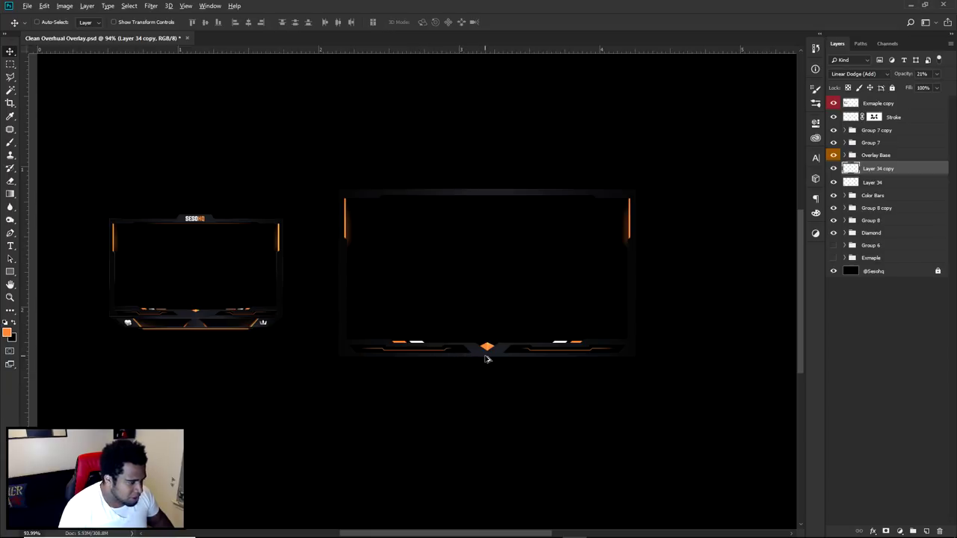
drag(509, 359, 506, 341)
drag(411, 191, 446, 189)
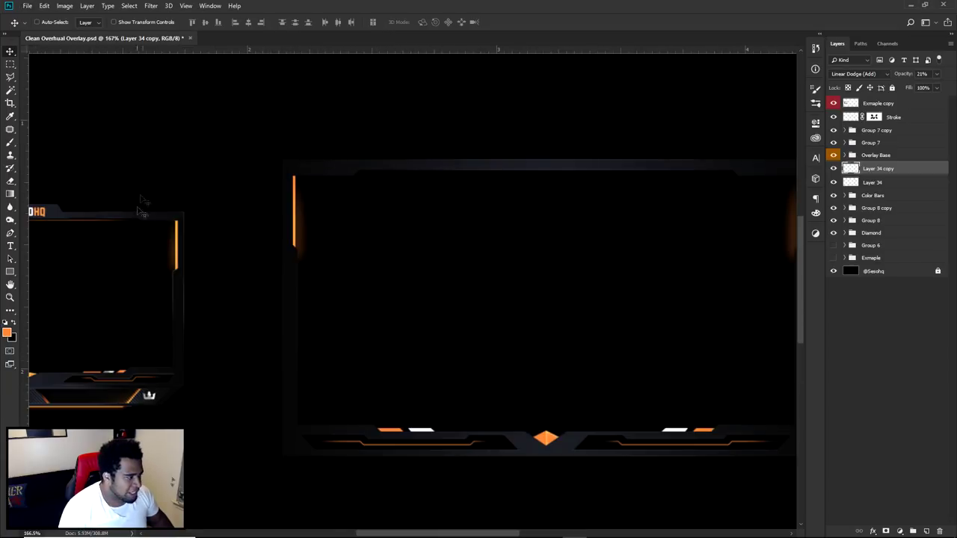
click(926, 531)
key(p)
click(364, 174)
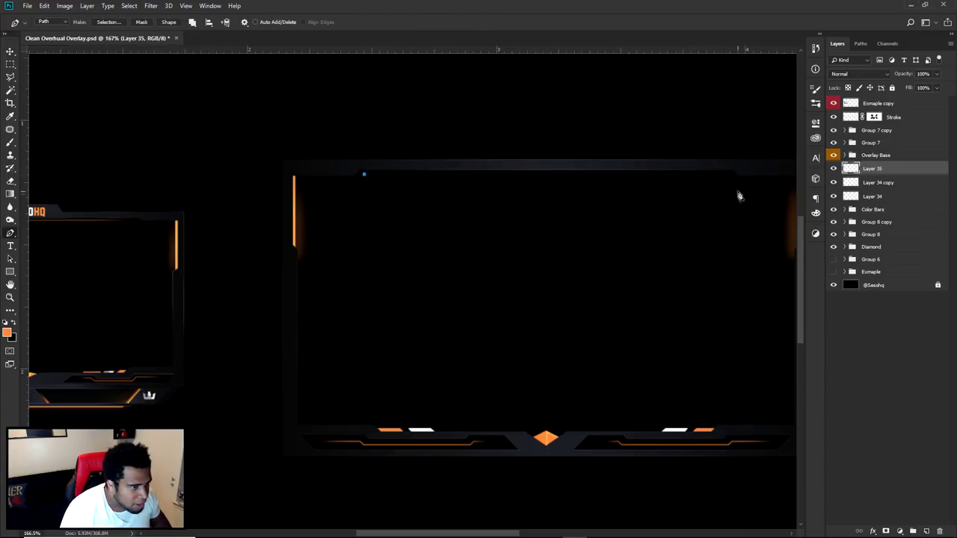
shift+click(733, 175)
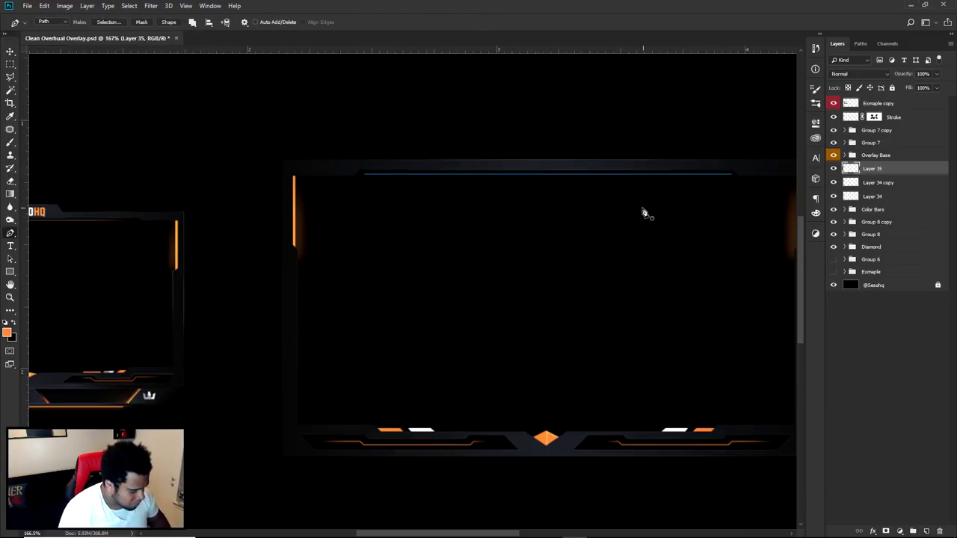
Stroke the path with a 1 px orange brush, Simulate Pressure off, and delete the path
key(b)
right_click(642, 211)
text(1)
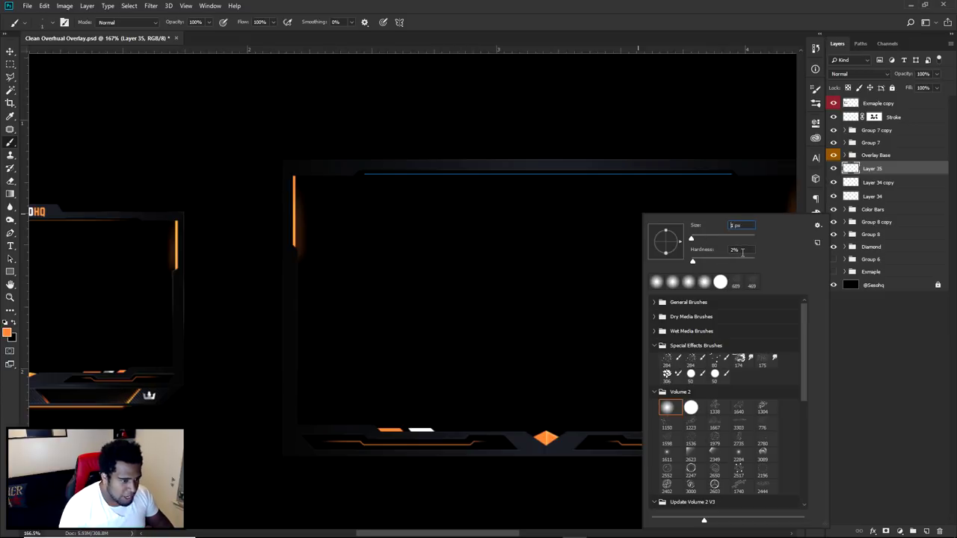
key(Return)
key(p)
right_click(606, 239)
click(646, 292)
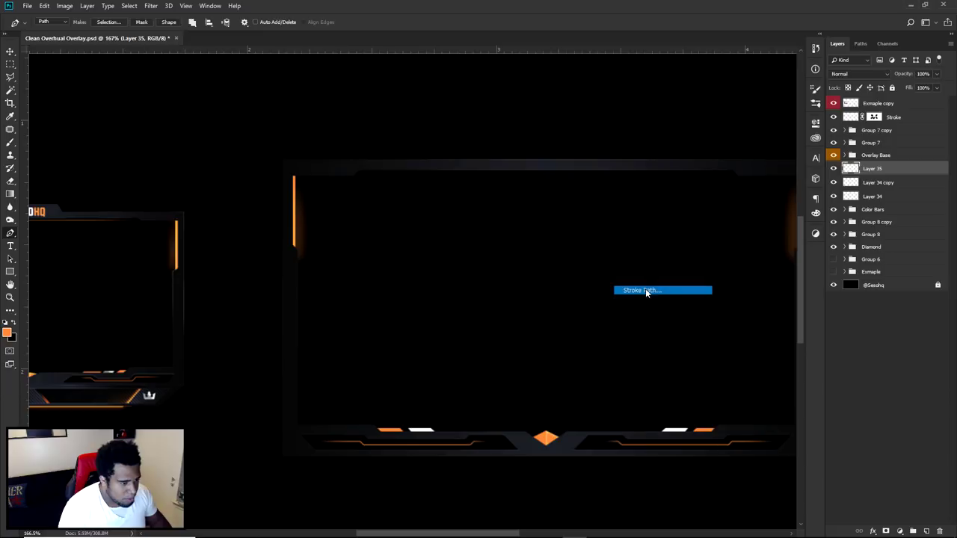
click(617, 176)
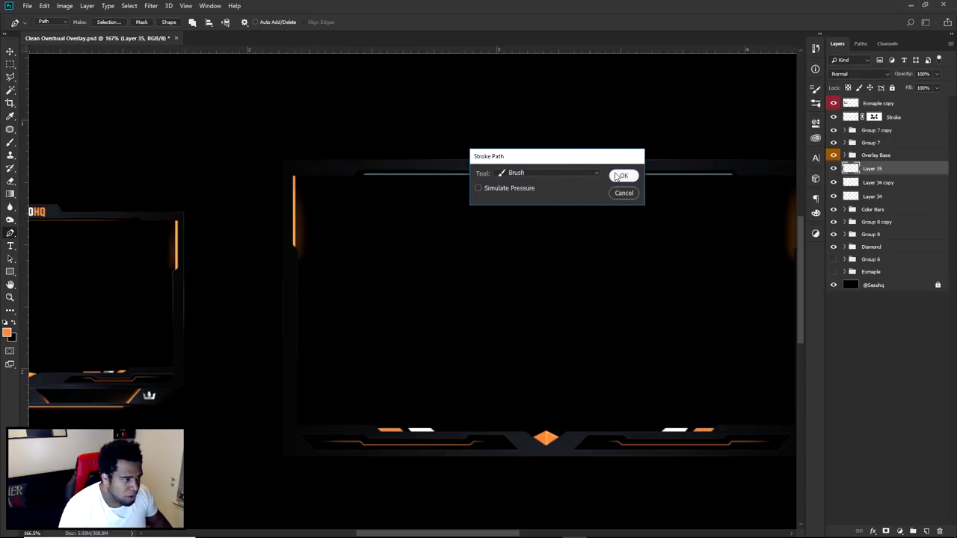
right_click(574, 209)
click(608, 222)
Fade both ends of the thin orange line with the soft eraser
key(v)
key(e)
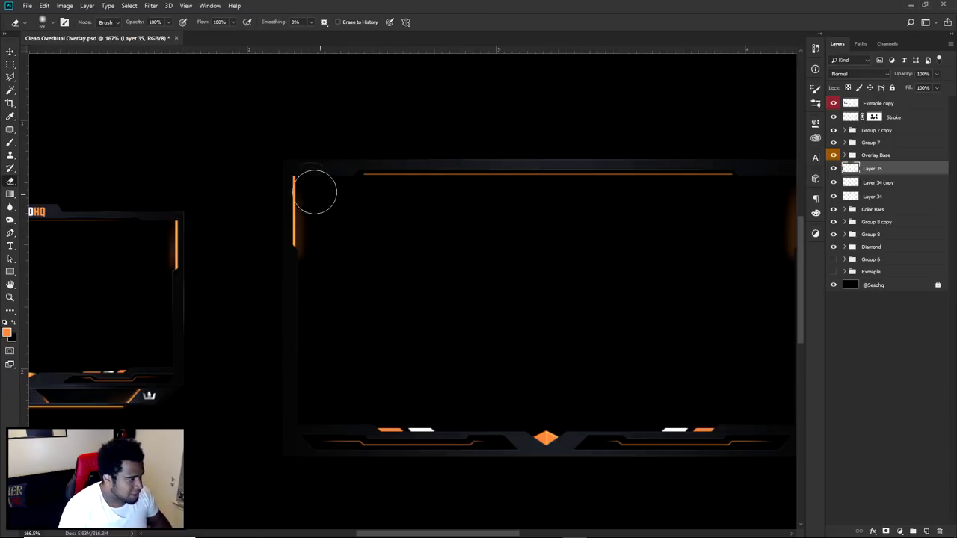
key(v)
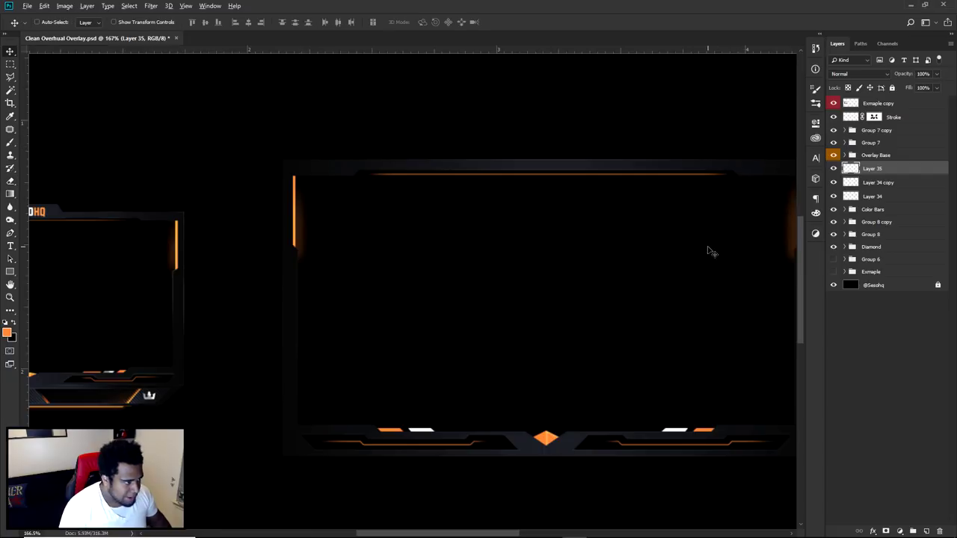
Show the guides, and group the layers from Layer 35 through Diamond under the name Effects
scroll(707, 250, down, 5)
scroll(436, 300, up, 2)
drag(386, 359, 482, 313)
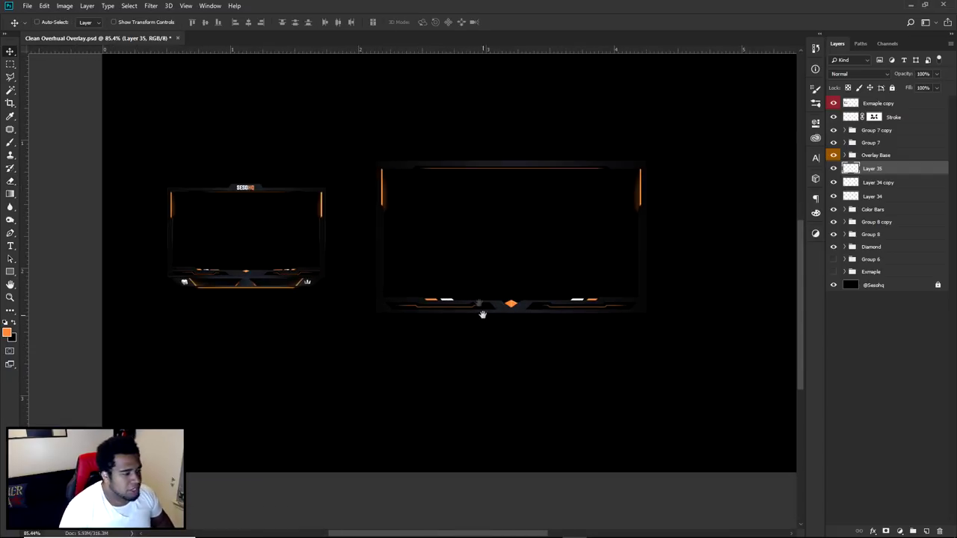
scroll(232, 284, up, 5)
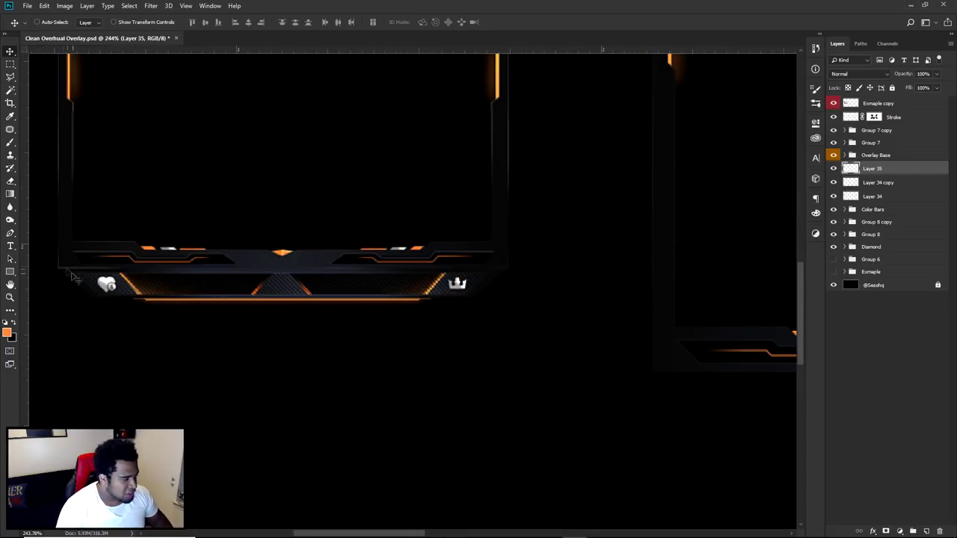
drag(540, 317, 167, 241)
key(ctrl+semicolon)
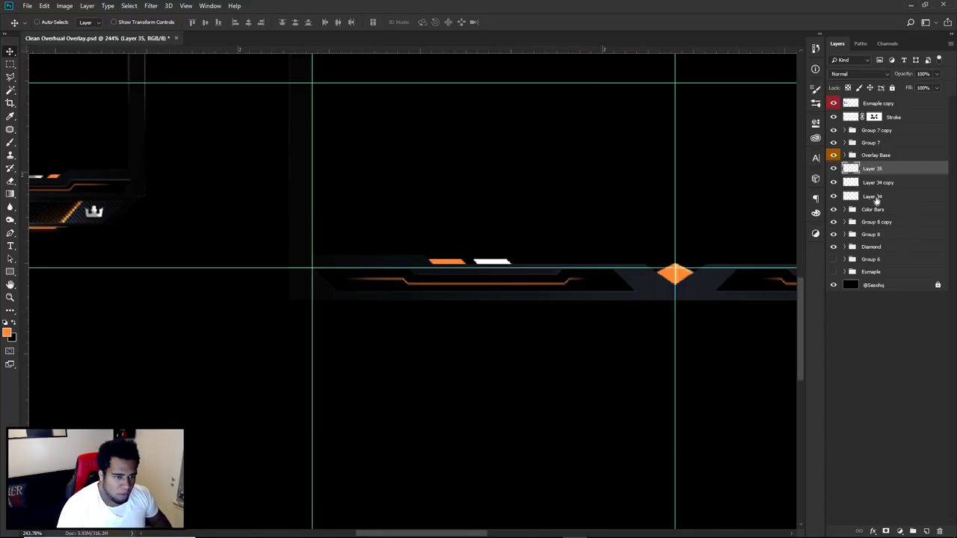
shift+click(876, 246)
key(ctrl+g)
double_click(872, 167)
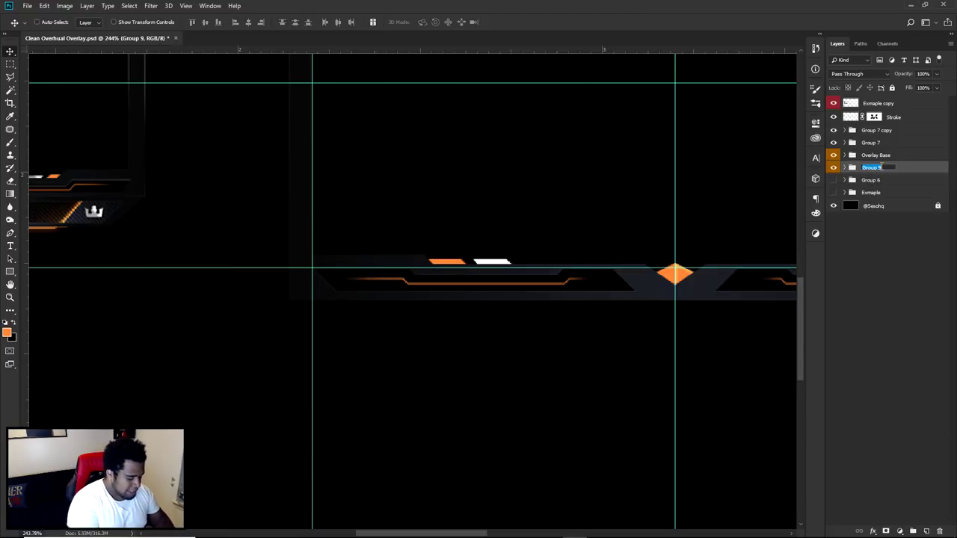
text(Effects)
key(Return)
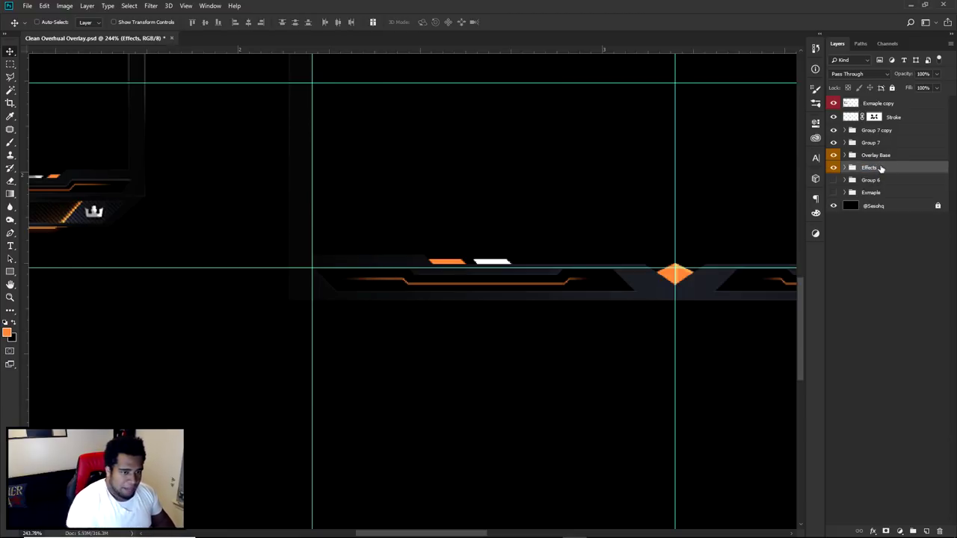
Give the Effects group a yellow colour label
right_click(833, 168)
click(856, 216)
right_click(834, 167)
click(856, 224)
Add a new layer above Group 6 and start a pen path at the frame's lower-left outer corner
click(890, 180)
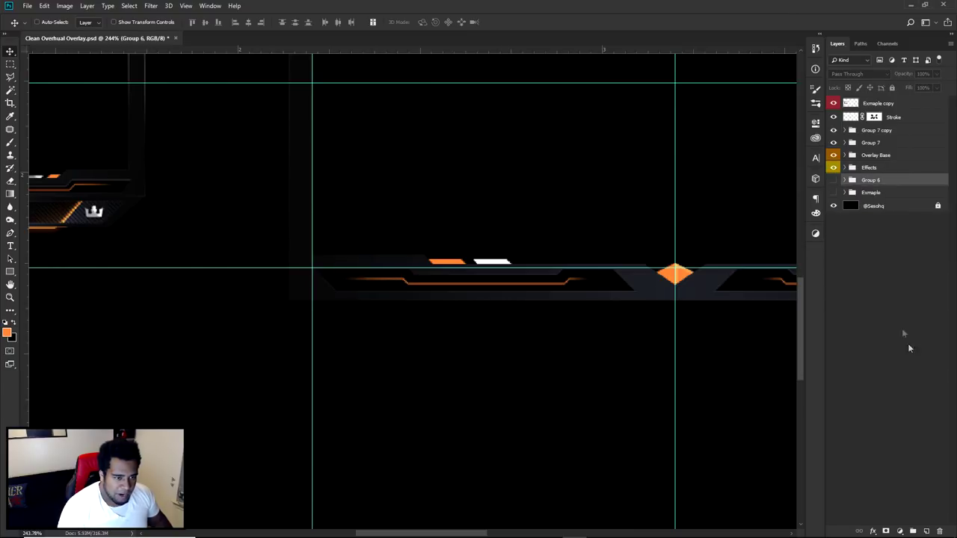
click(926, 530)
key(p)
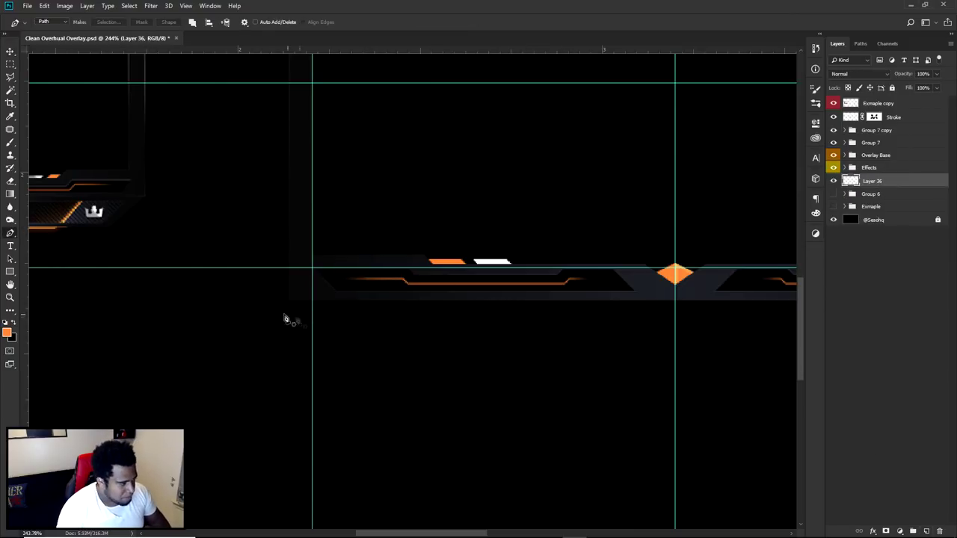
scroll(295, 321, up, 10)
scroll(293, 305, up, 3)
click(343, 247)
scroll(410, 299, down, 10)
click(450, 345)
scroll(453, 343, down, 4)
drag(508, 357, 579, 328)
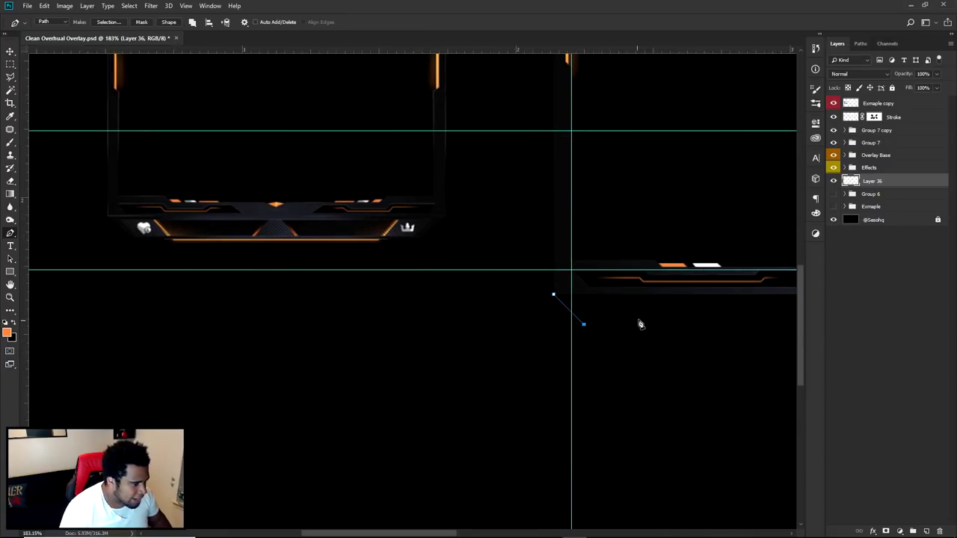
drag(652, 334, 531, 317)
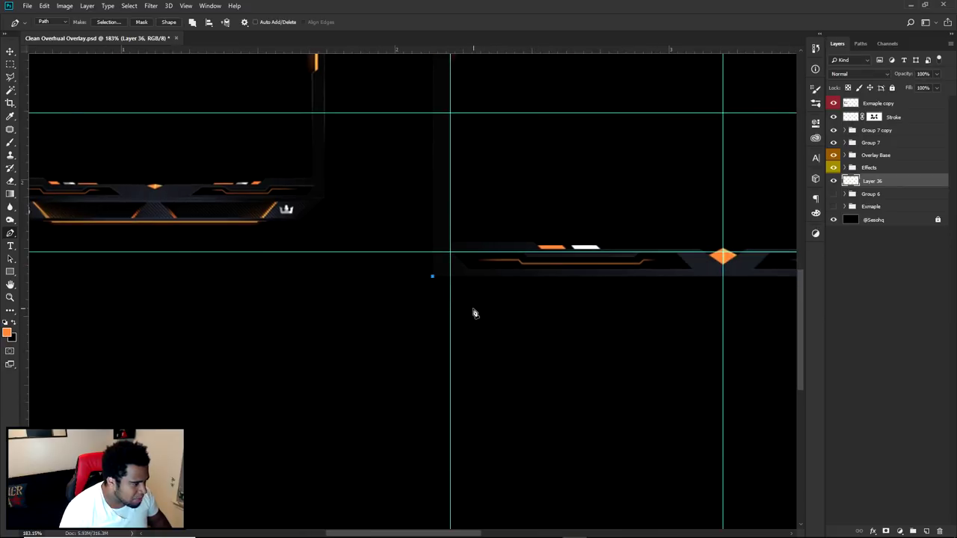
Complete a closed path below the frame's left half, with a diagonal left end and a vertical edge on the centre guide
drag(472, 314, 476, 318)
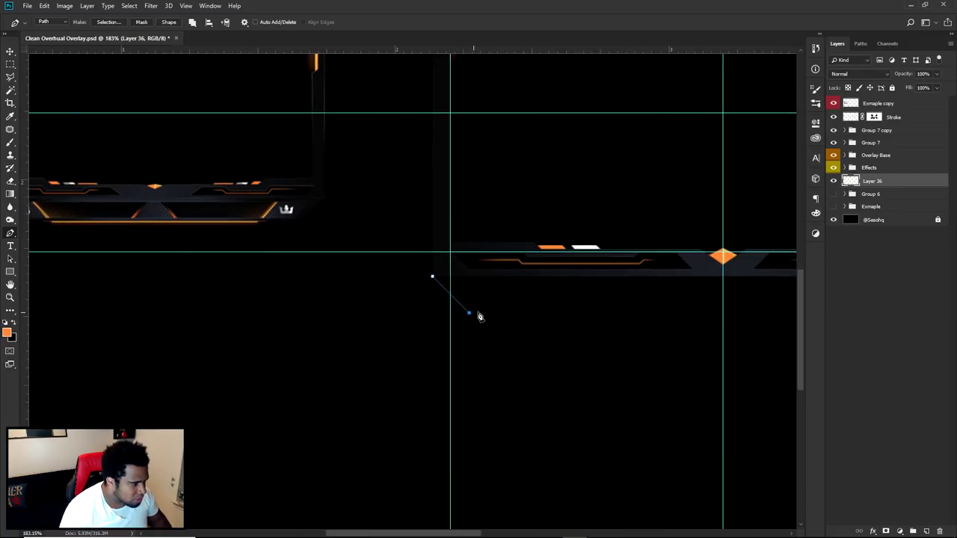
click(723, 312)
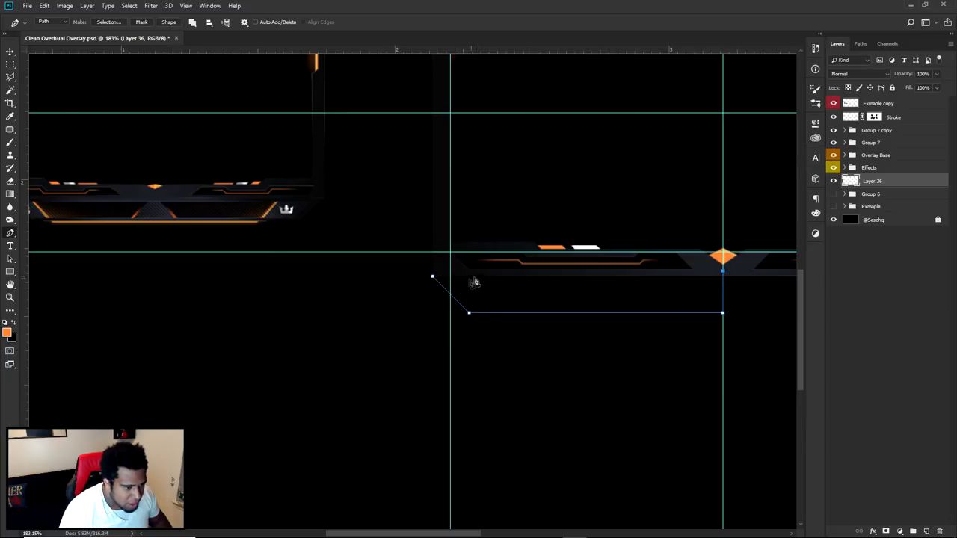
click(432, 277)
scroll(537, 277, down, 1)
scroll(537, 276, down, 2)
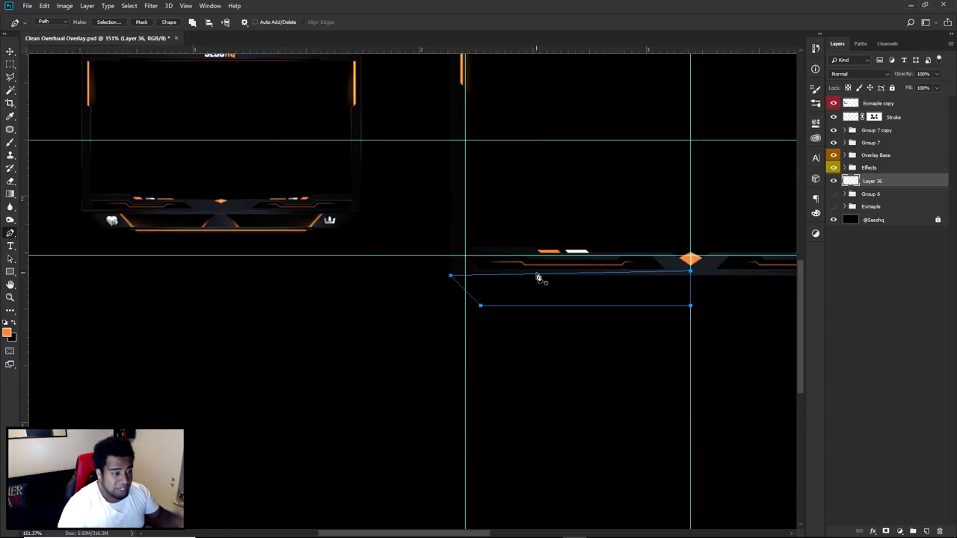
Select the path's two lower anchor points and nudge them up to make the shape shallower
right_click(563, 257)
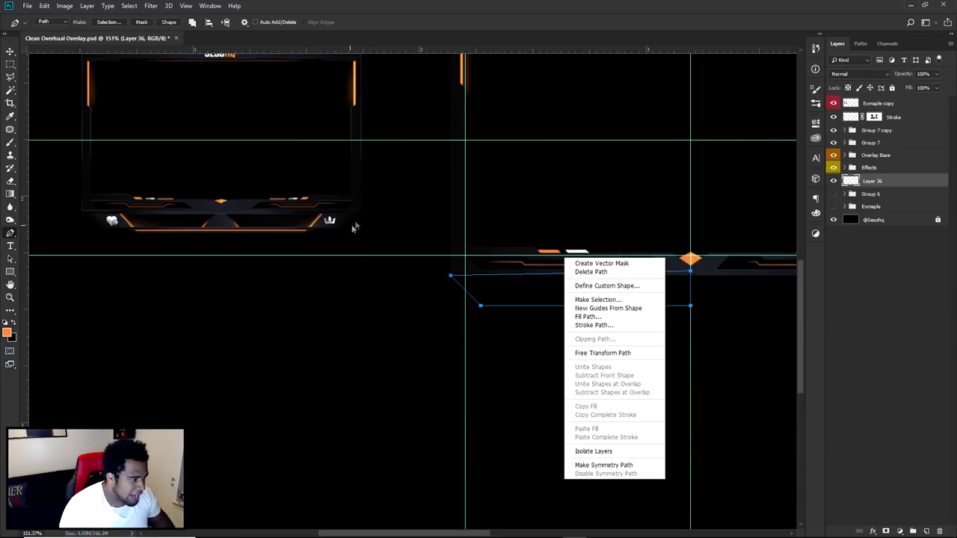
click(416, 321)
drag(409, 316, 758, 332)
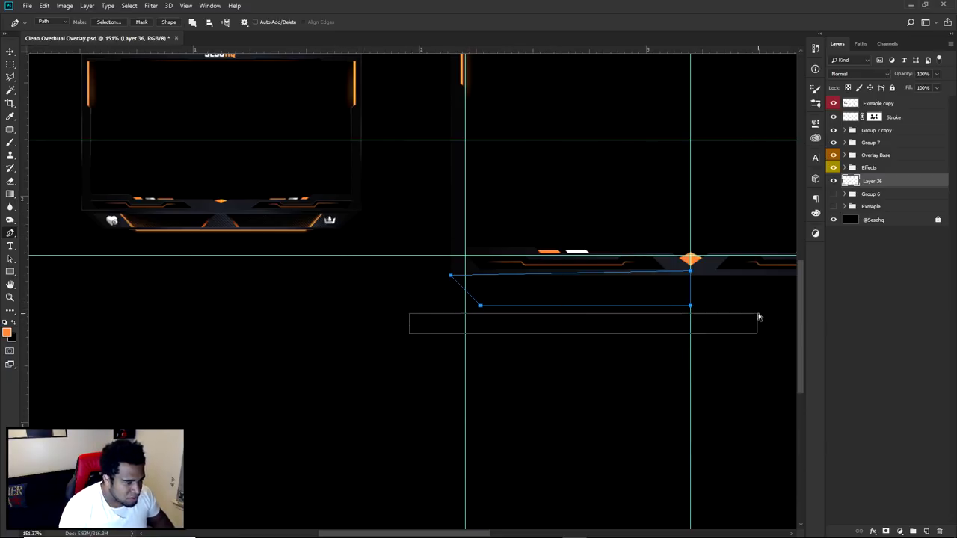
key(Up)
key(Up)
key(Up)
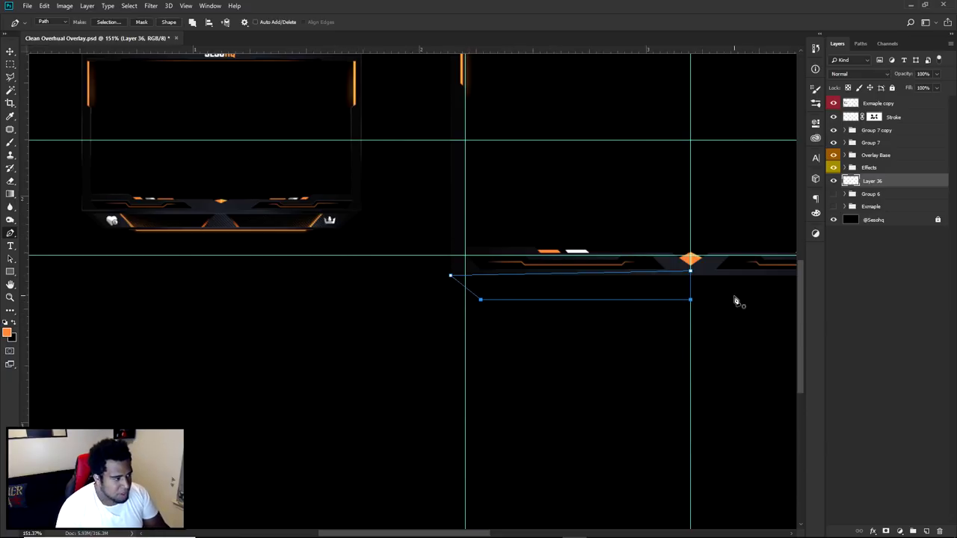
Fill the path with orange at 100% opacity, delete the path, and hide the guides
right_click(732, 301)
click(777, 344)
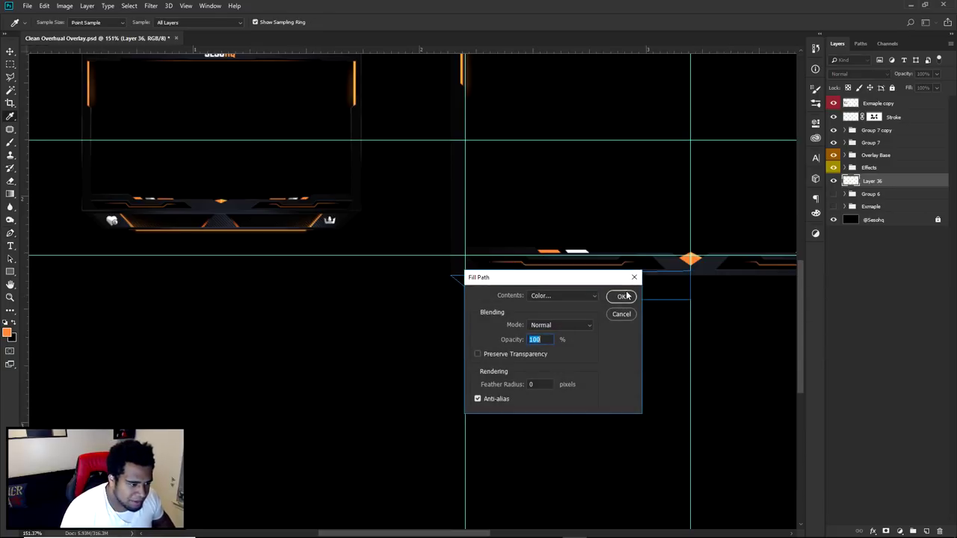
key(Return)
right_click(643, 272)
click(699, 289)
key(ctrl+semicolon)
Duplicate the orange half panel to the right side of the frame and flip the copy horizontally
drag(660, 339, 435, 322)
key(v)
drag(272, 293, 512, 305)
key(ctrl+t)
right_click(549, 298)
click(580, 421)
key(alt+space)
key(Escape)
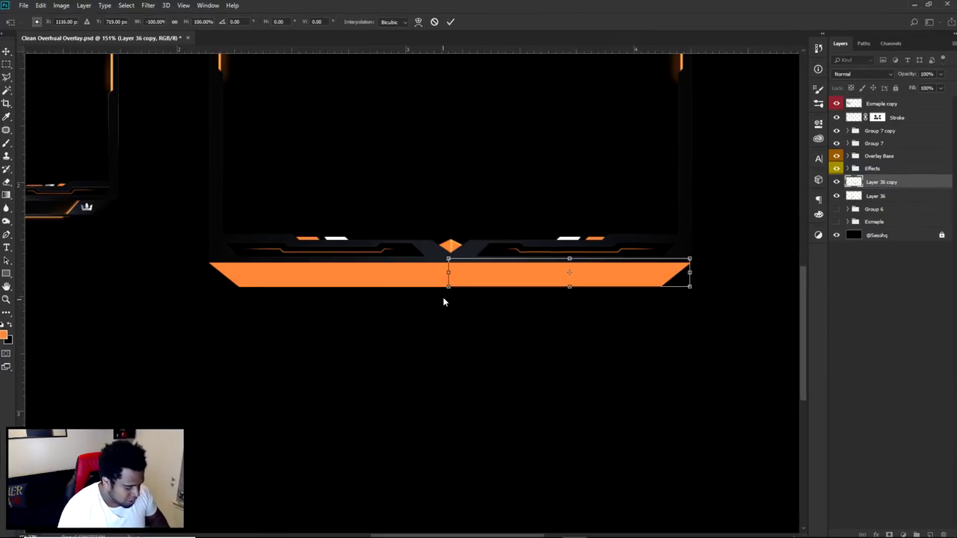
Align the mirrored half panel with the left half at the centre guide, and apply the transformation
key(ctrl+semicolon)
scroll(444, 301, up, 2)
scroll(472, 265, up, 2)
drag(482, 263, 466, 275)
key(Right)
key(Right)
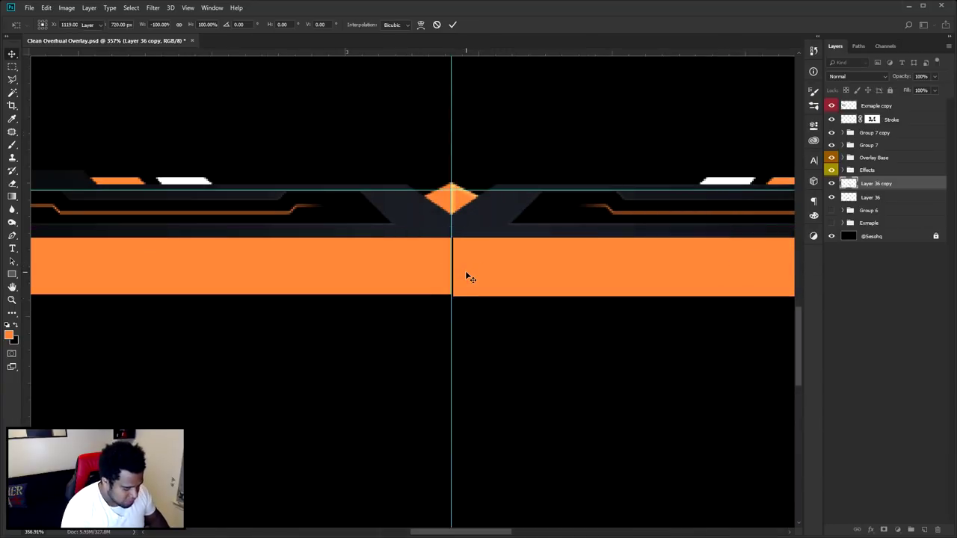
key(Return)
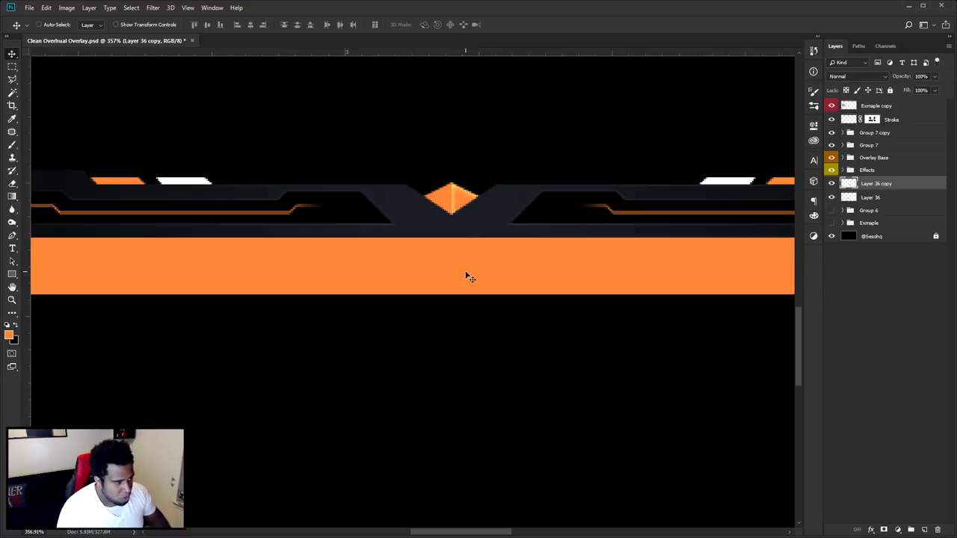
Add a linear Gradient Overlay from near-black to dark navy to the left half panel and save the gradient as a preset
scroll(466, 275, down, 5)
right_click(901, 197)
click(916, 200)
double_click(901, 199)
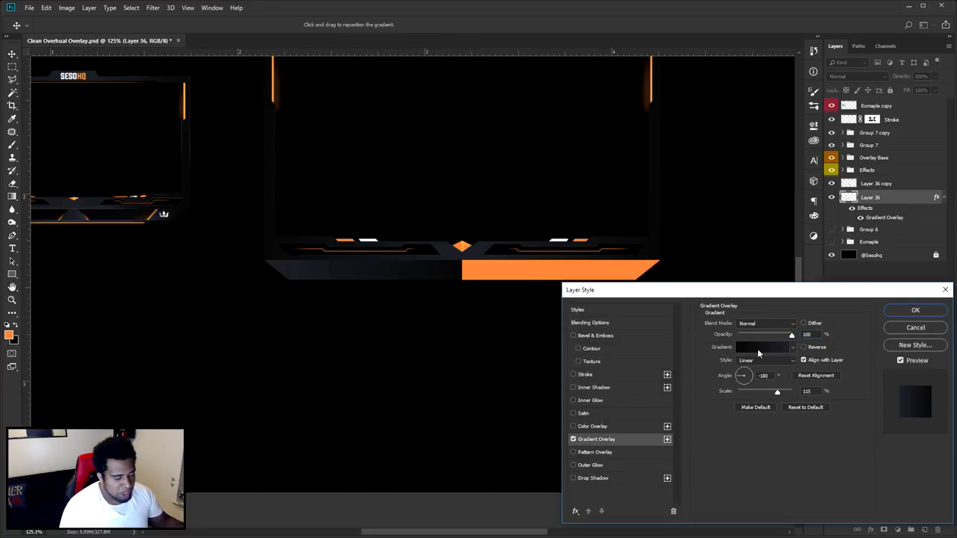
click(758, 349)
scroll(763, 302, down, 3)
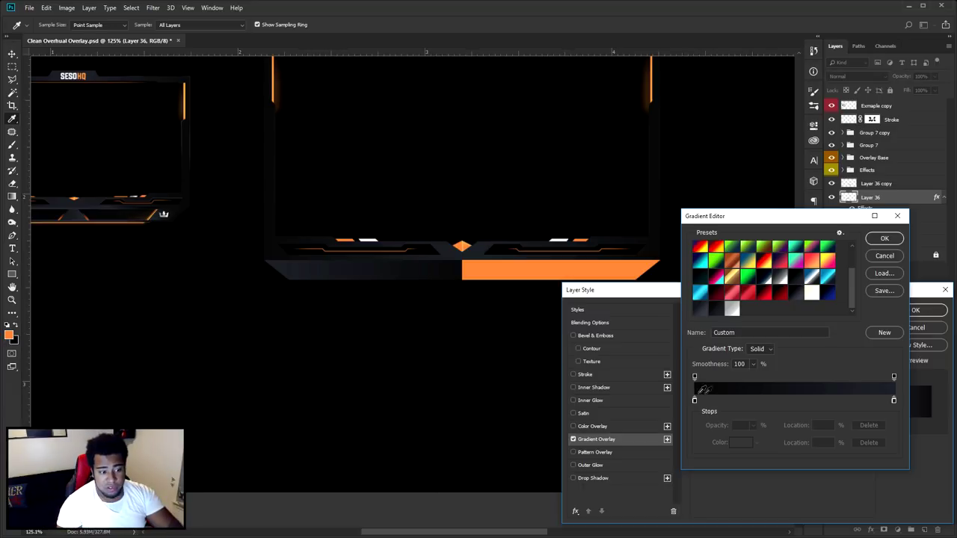
click(887, 334)
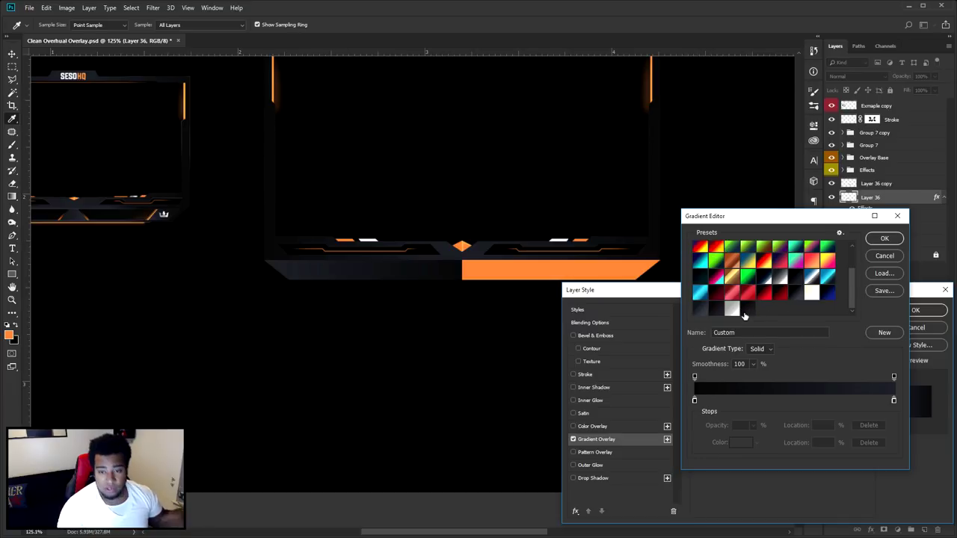
click(880, 239)
Set the left half panel's gradient angle to 0° and apply the layer style
drag(774, 375, 705, 377)
text(0)
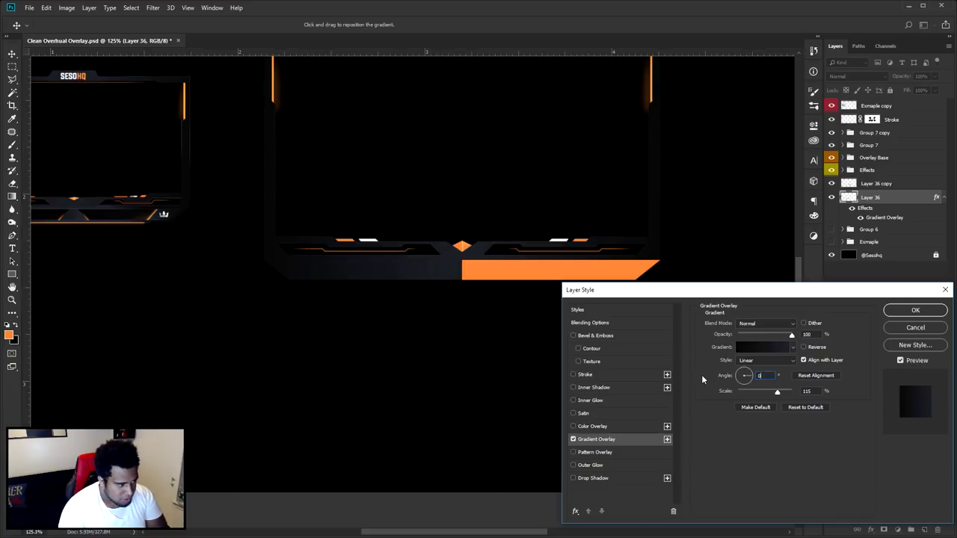
click(913, 309)
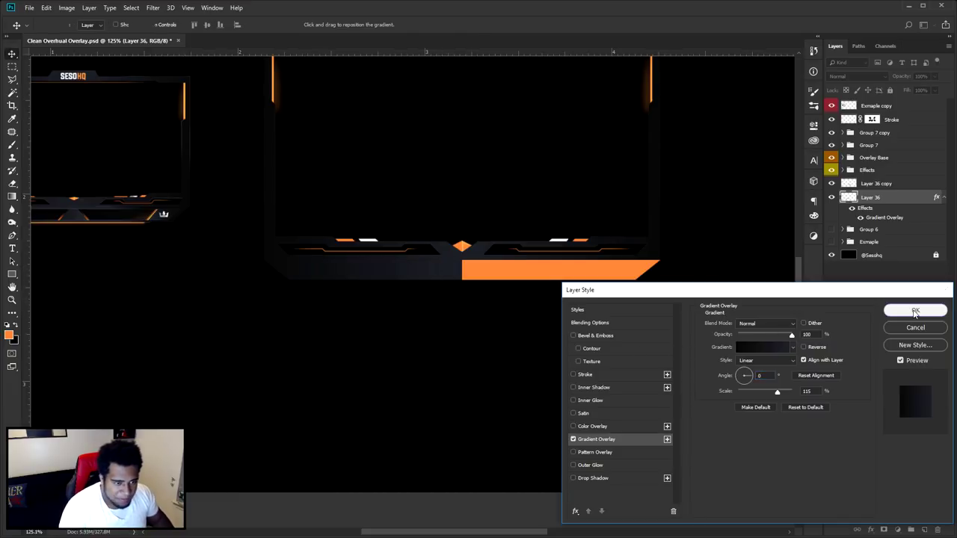
Copy the left half panel's layer style to the right half panel and set the copy's gradient angle to -180°
right_click(890, 197)
click(809, 344)
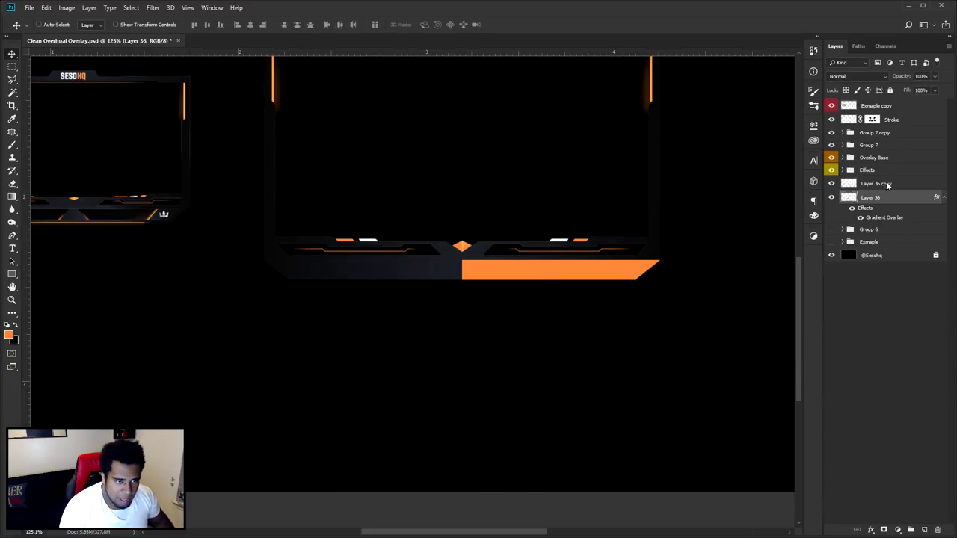
right_click(893, 183)
click(798, 352)
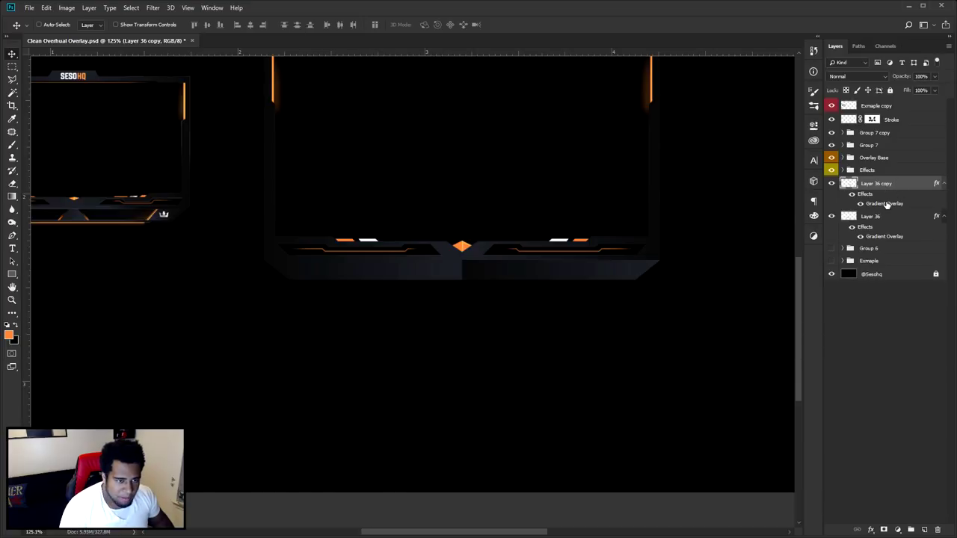
double_click(885, 204)
text(-180)
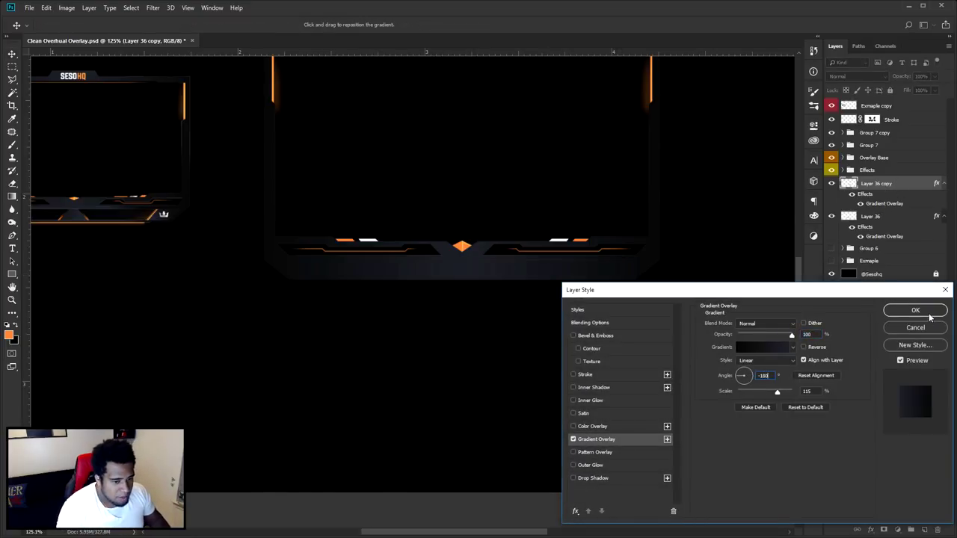
click(929, 314)
Show the guides and create a new layer above the two half panels
key(ctrl+0)
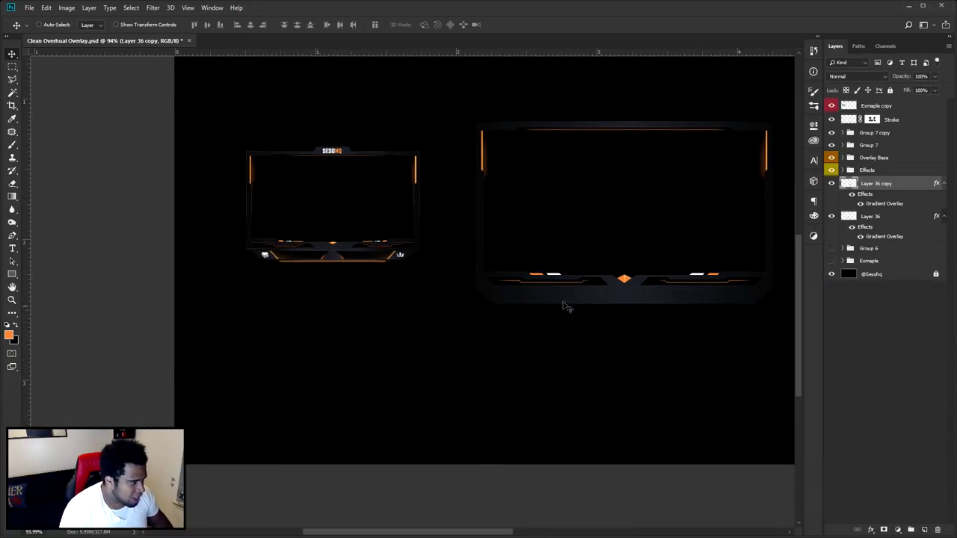
scroll(579, 289, up, 5)
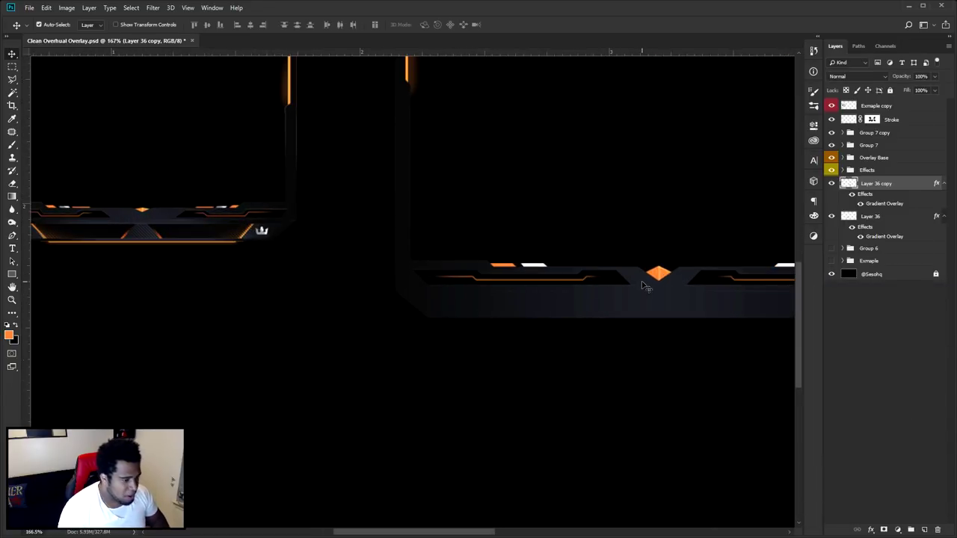
key(ctrl+semicolon)
drag(669, 320, 482, 315)
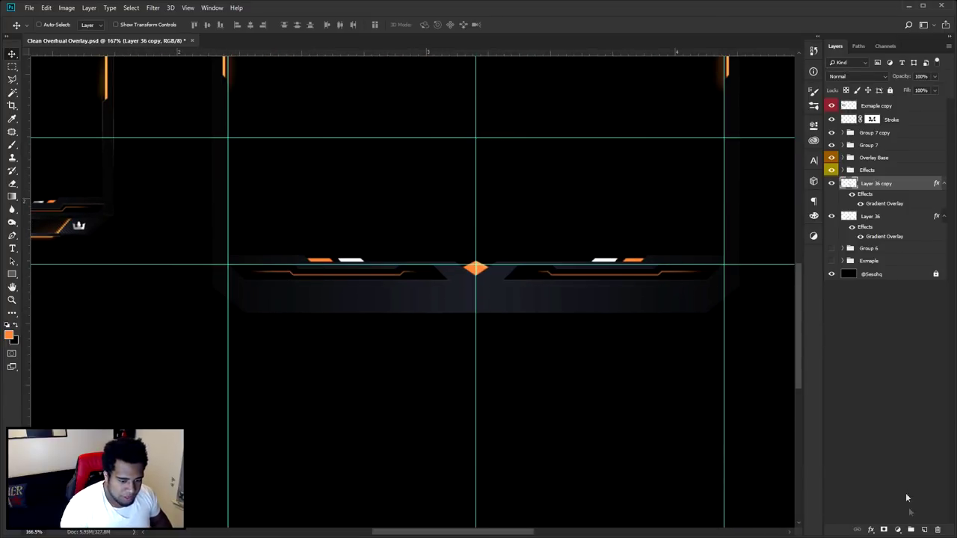
click(922, 532)
Draw a closed four-point Pen path inside the left half panel, with a slanted left end and a straight edge on the centre guide
key(p)
scroll(237, 302, up, 8)
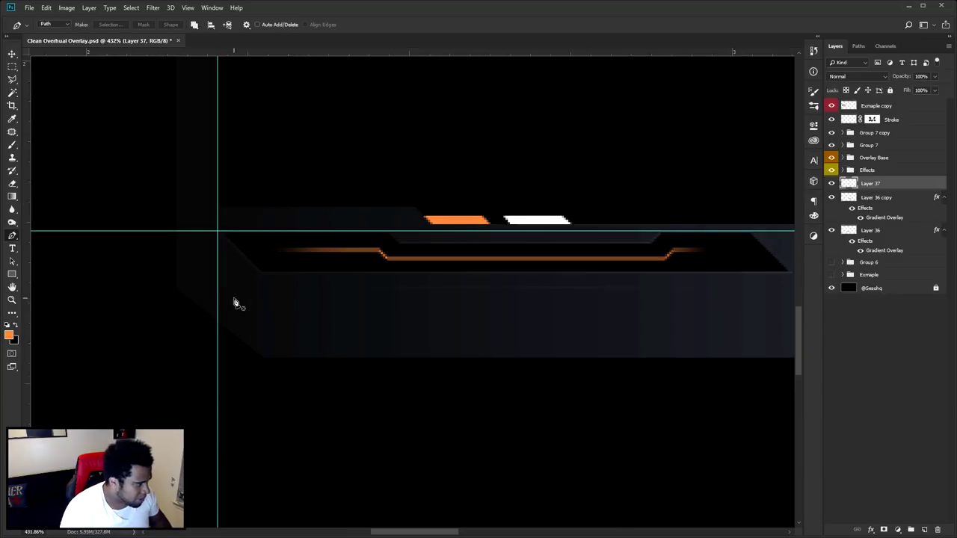
click(261, 304)
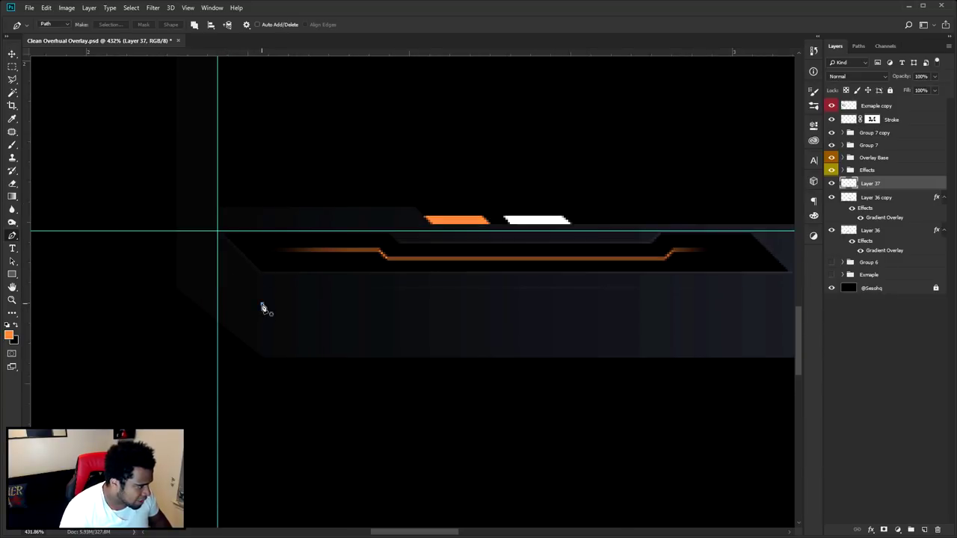
click(300, 341)
drag(636, 332, 254, 315)
click(475, 323)
click(475, 286)
scroll(476, 290, down, 3)
click(172, 286)
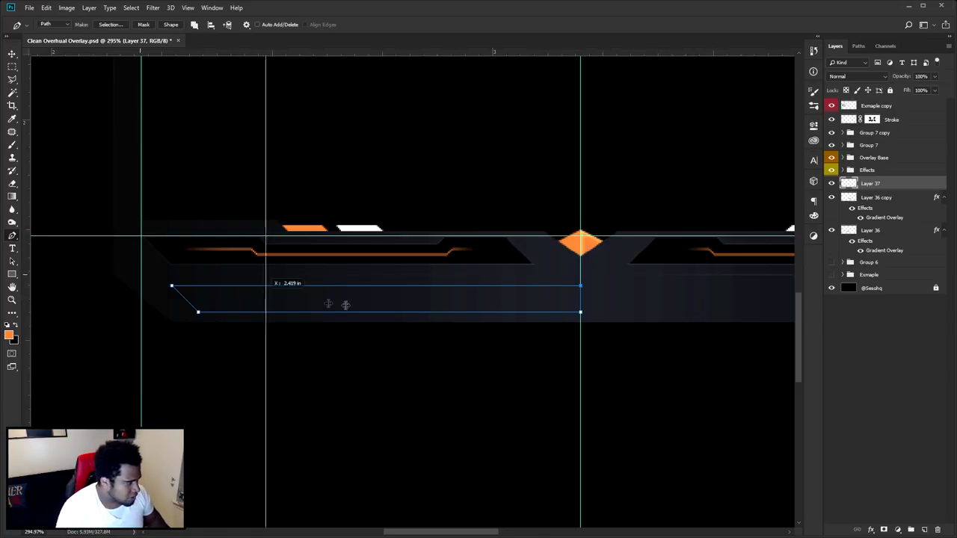
Nudge the path's two upper anchor points up slightly and shift its upper-left anchor outward
scroll(333, 299, down, 3)
drag(378, 314, 466, 309)
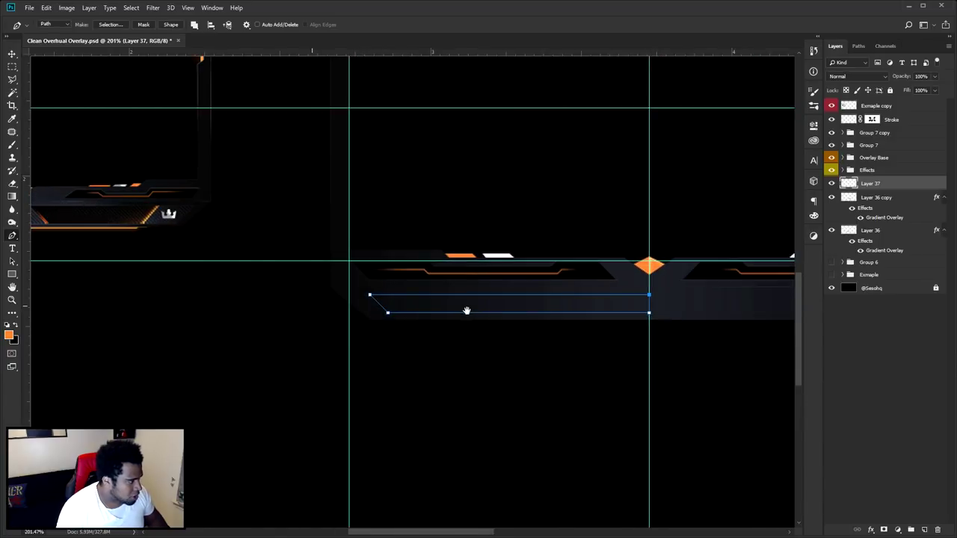
click(369, 294)
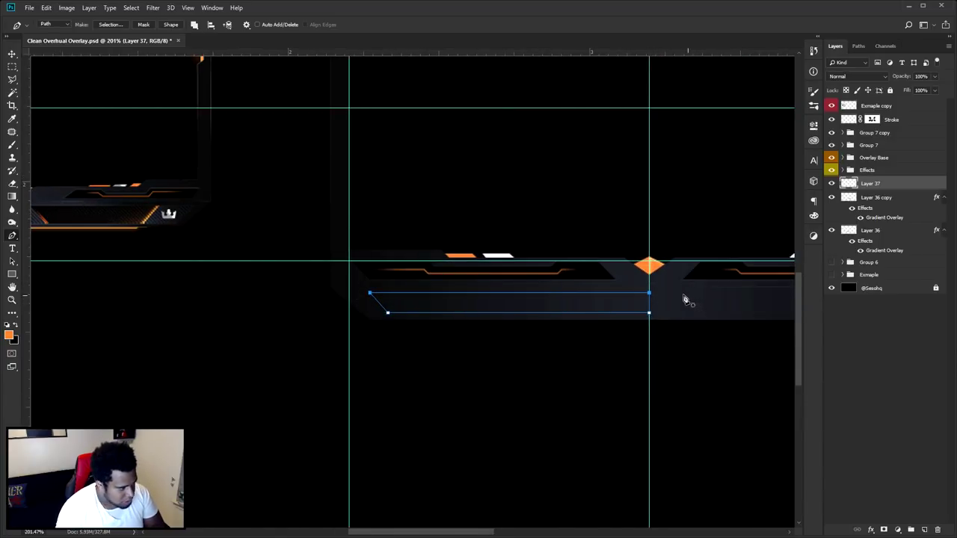
click(368, 292)
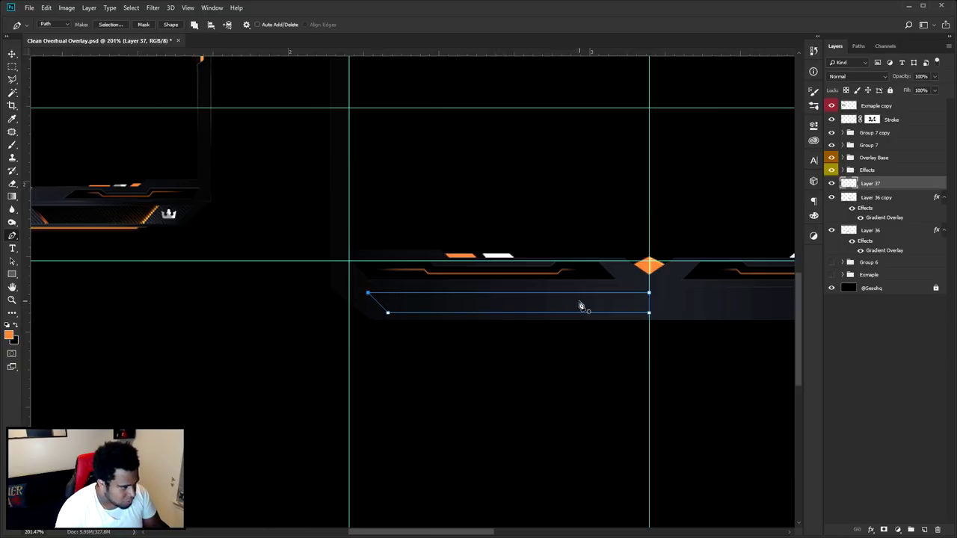
Fill the path inside the left half panel with orange and delete the path
scroll(491, 309, down, 2)
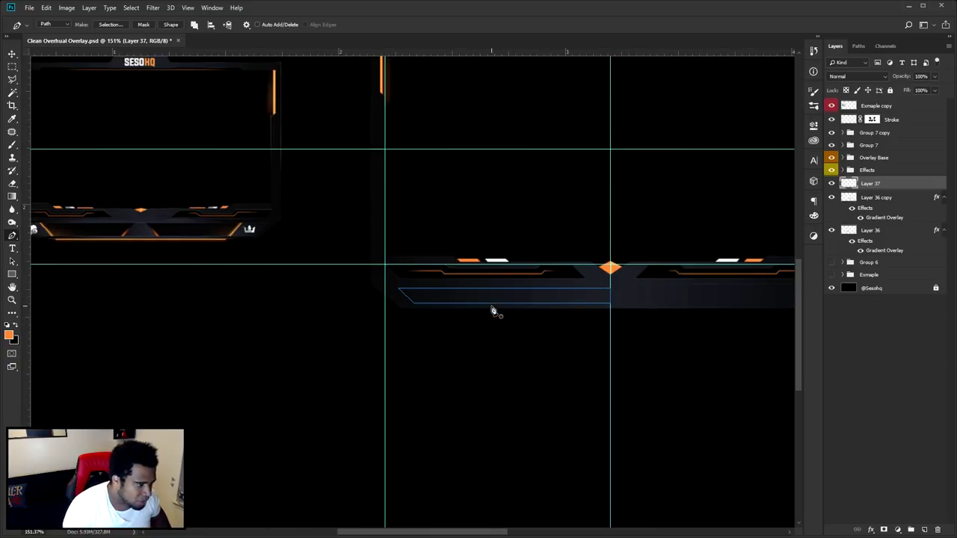
drag(493, 312, 460, 309)
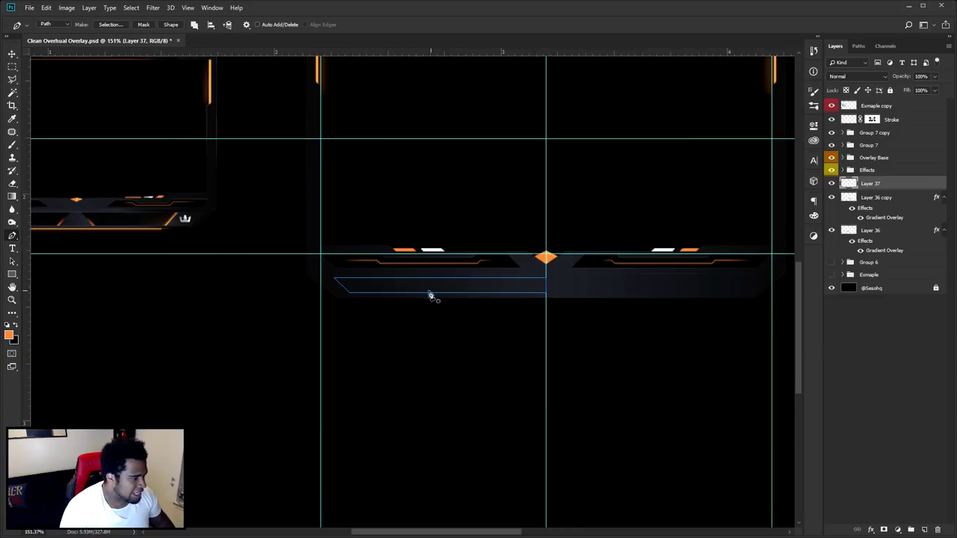
right_click(561, 289)
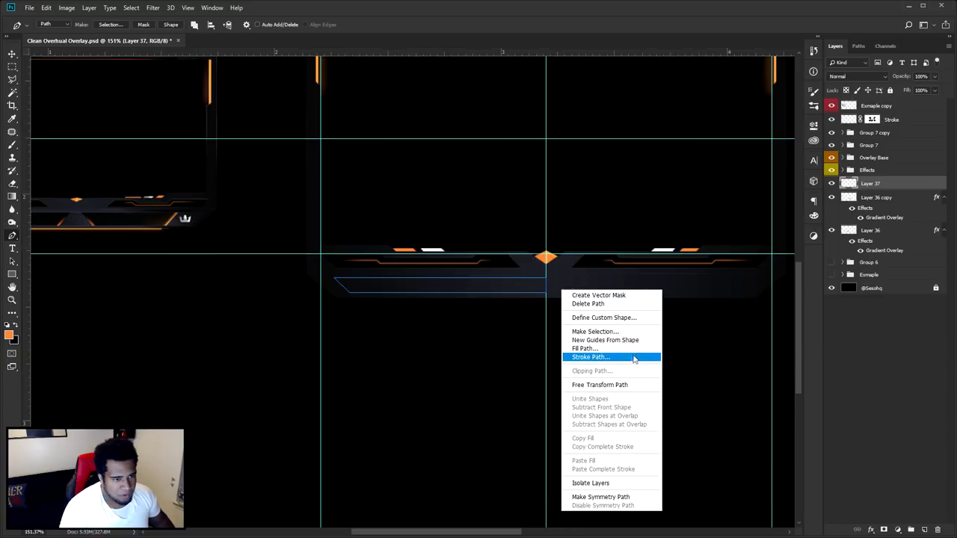
click(584, 348)
click(619, 299)
right_click(559, 281)
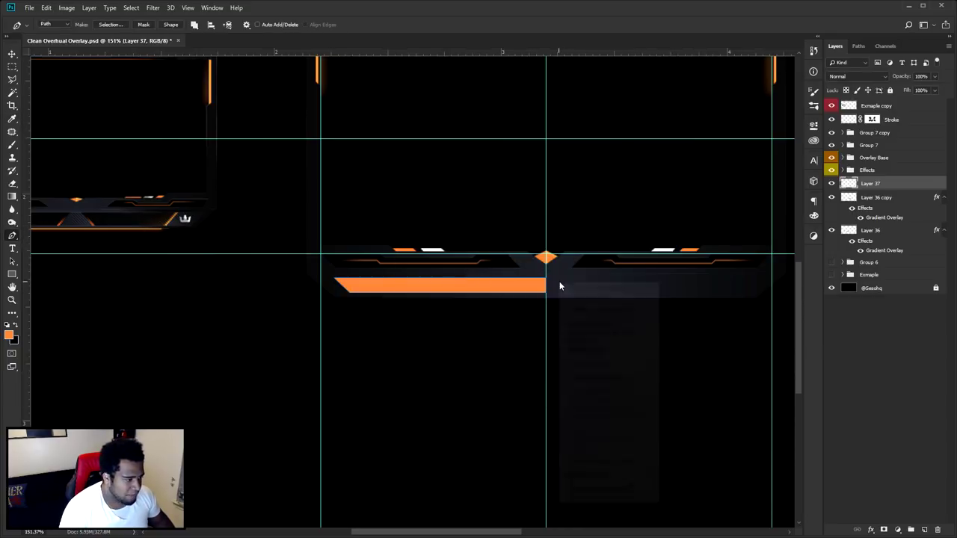
click(583, 296)
Duplicate the orange strip to the right half, flip the copy horizontally, and join it to the original at the frame's centre
key(v)
drag(441, 290, 675, 299)
key(ctrl+t)
right_click(673, 301)
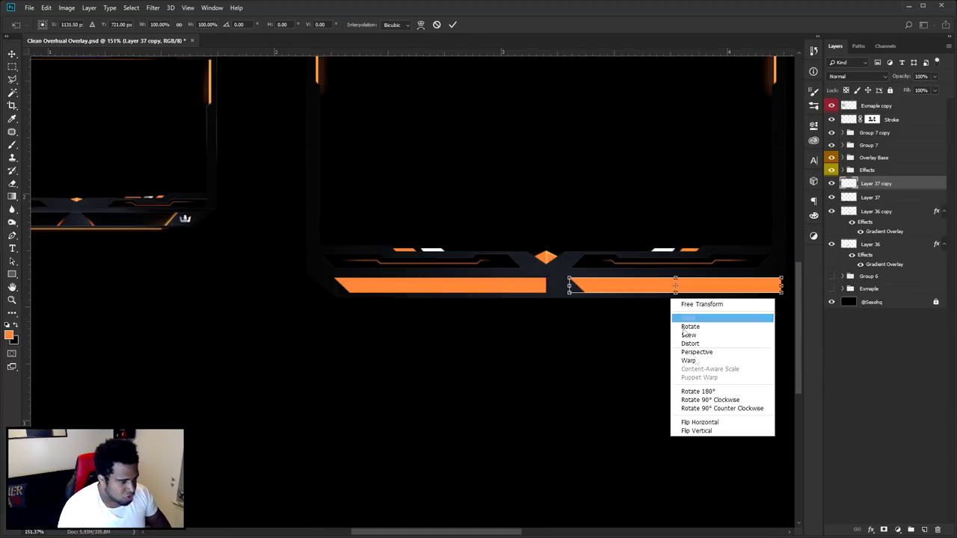
click(704, 423)
drag(582, 292, 561, 291)
key(Return)
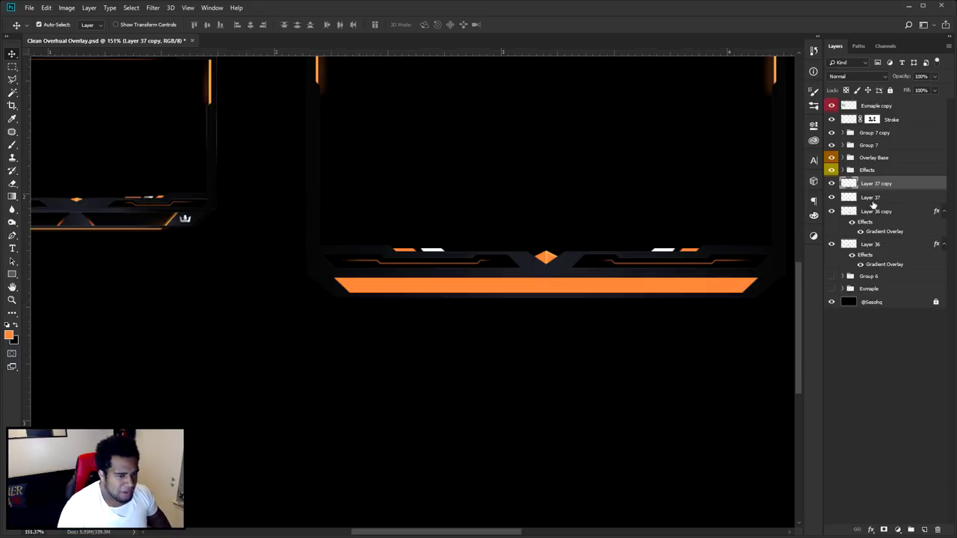
Merge the two orange strip halves into a single layer
shift+click(871, 197)
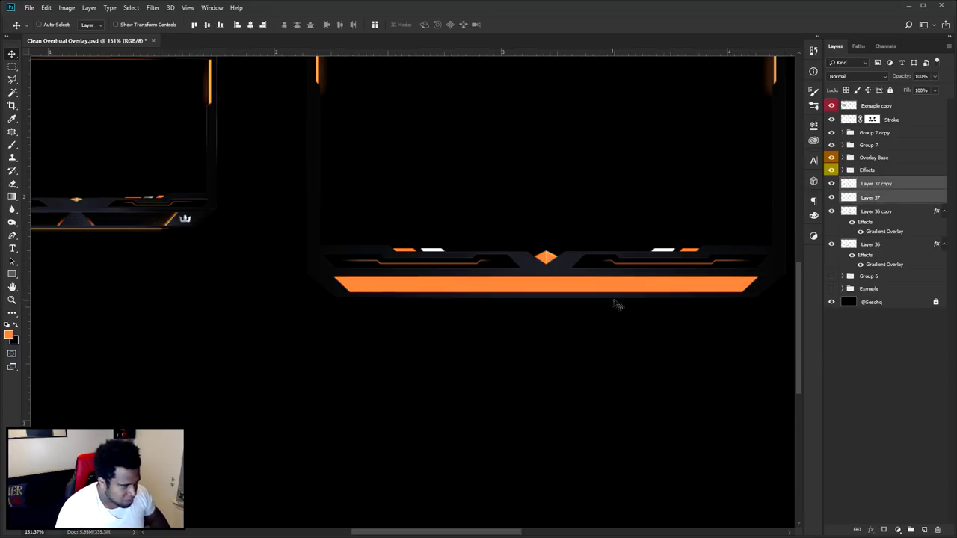
scroll(612, 305, down, 3)
scroll(602, 303, up, 3)
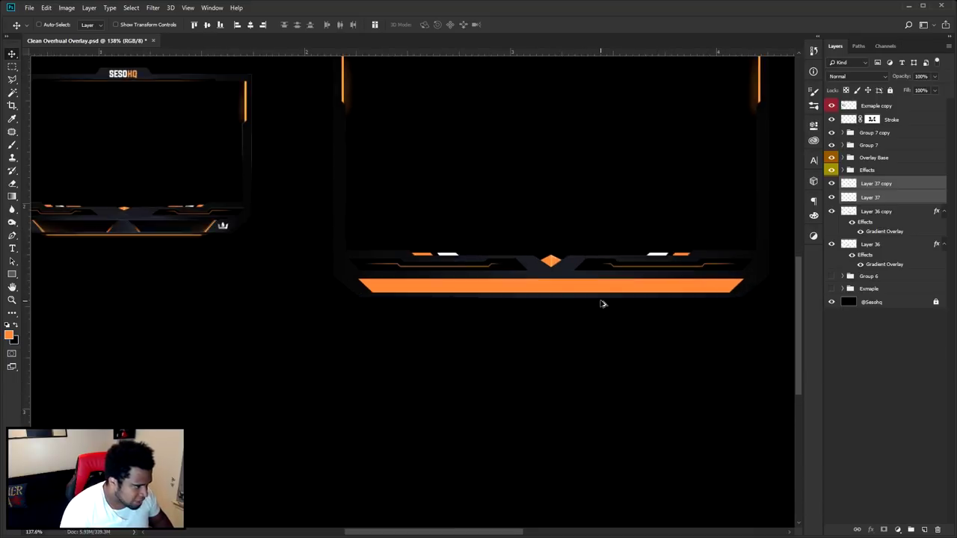
key(ctrl+e)
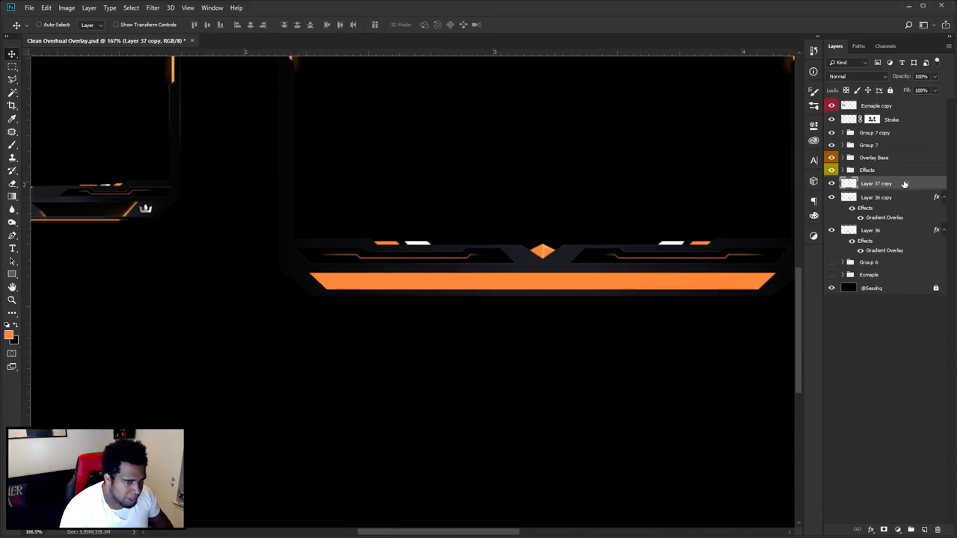
Apply a Color Overlay to the merged strip at 100% opacity, using the dark blue-grey #1d2027 sampled from the frame
double_click(904, 184)
click(592, 426)
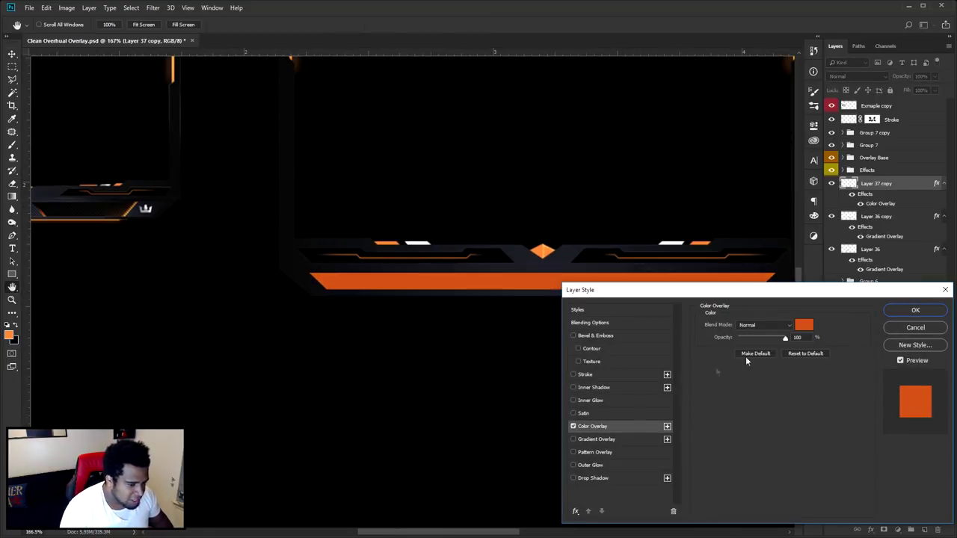
click(802, 327)
click(515, 252)
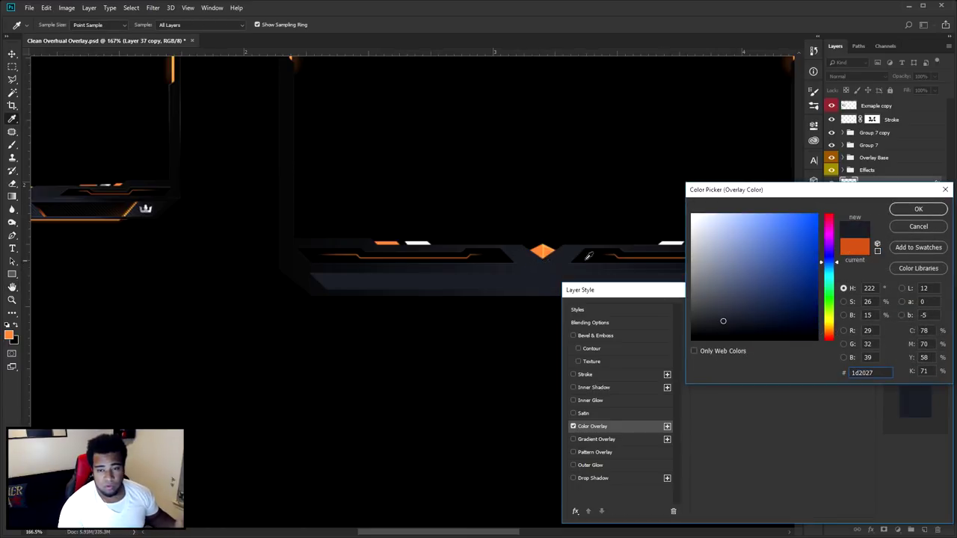
click(900, 212)
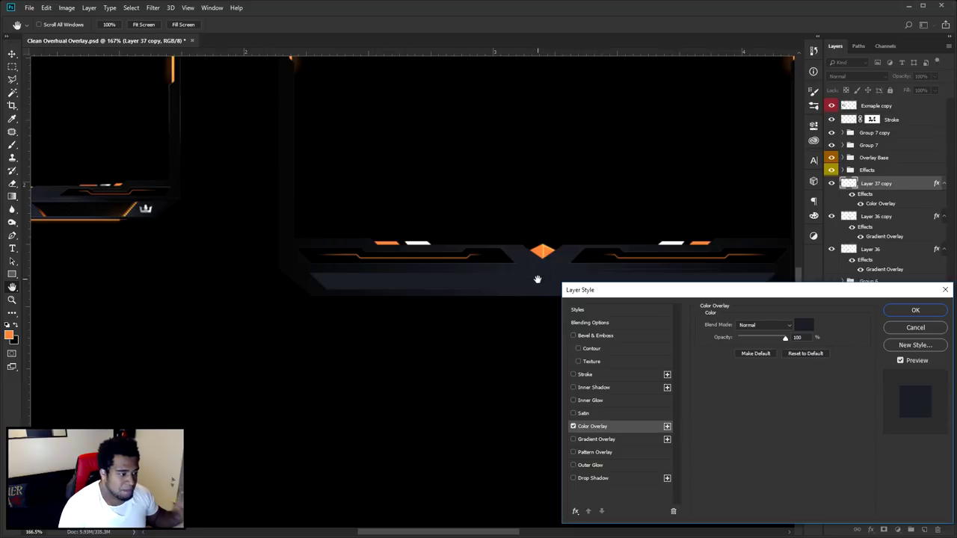
click(913, 310)
Rasterize the strip's layer style and darken the strip to near-black with a Hue/Saturation adjustment
right_click(901, 183)
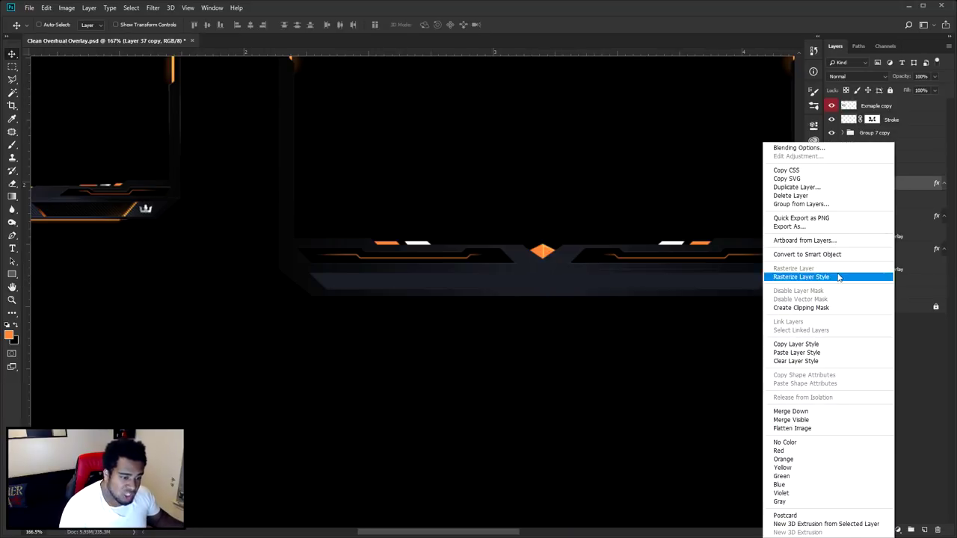
click(815, 275)
drag(662, 345, 679, 358)
key(ctrl+z)
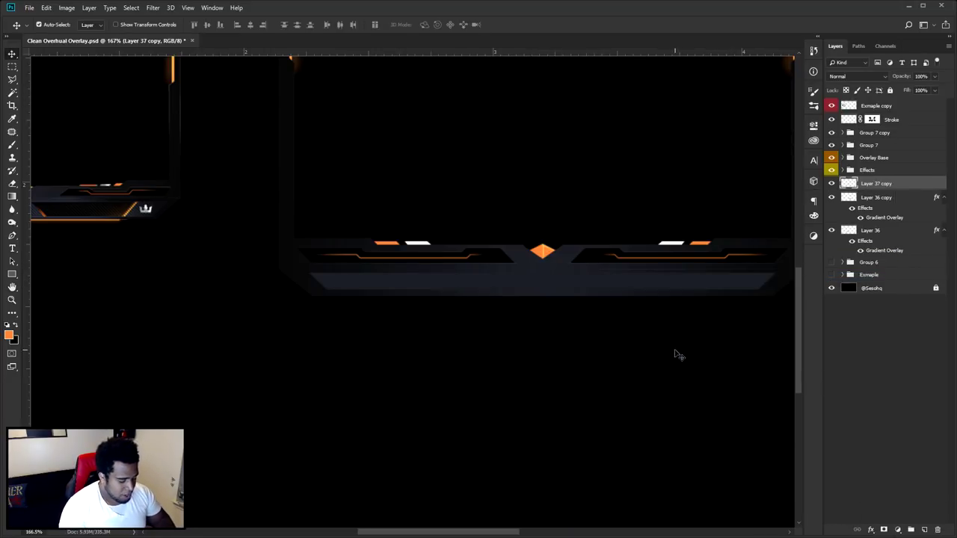
key(ctrl+u)
drag(704, 293, 674, 305)
click(818, 194)
scroll(683, 284, down, 5)
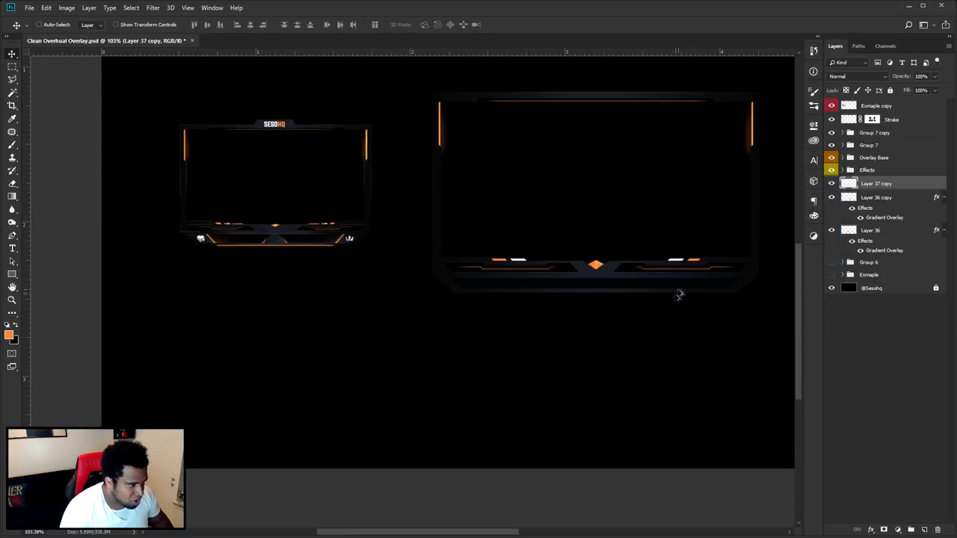
scroll(636, 302, up, 2)
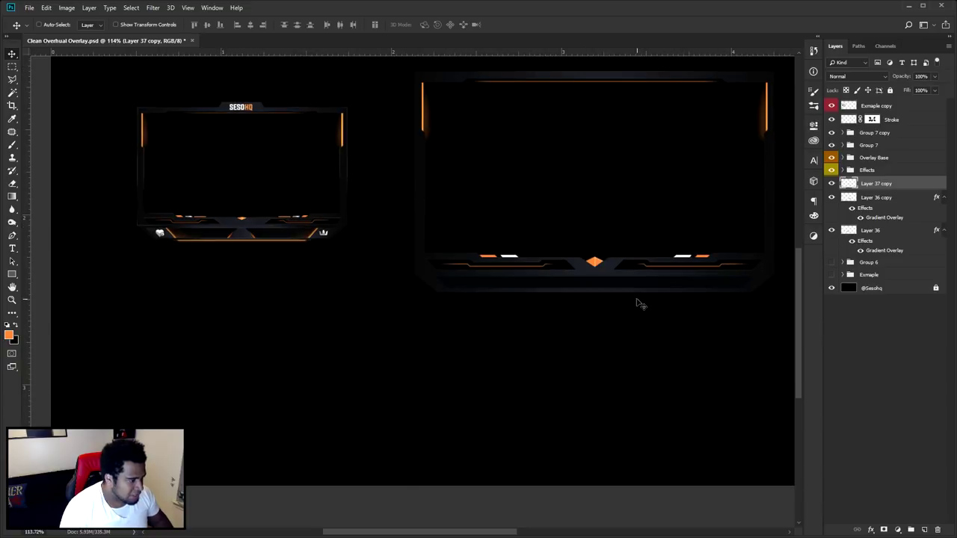
scroll(451, 277, up, 3)
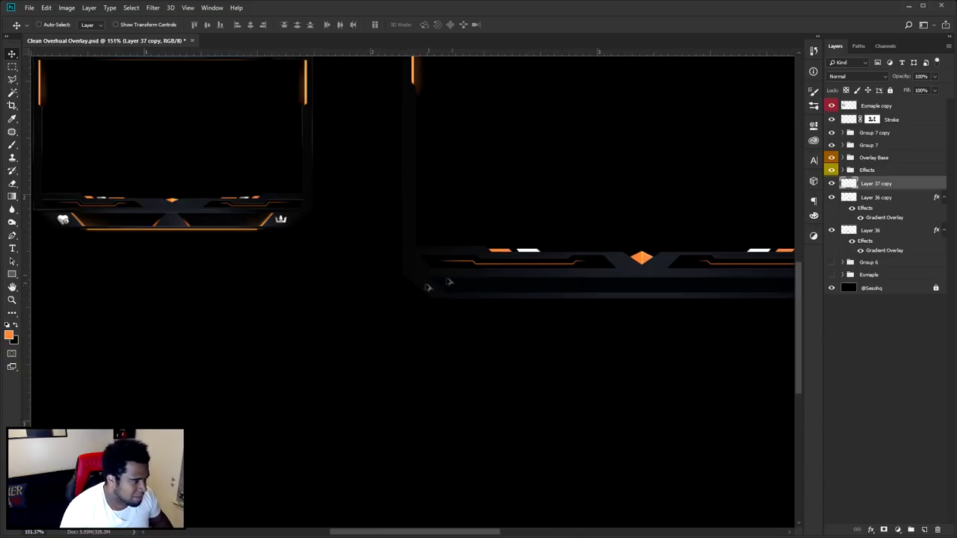
scroll(570, 336, up, 3)
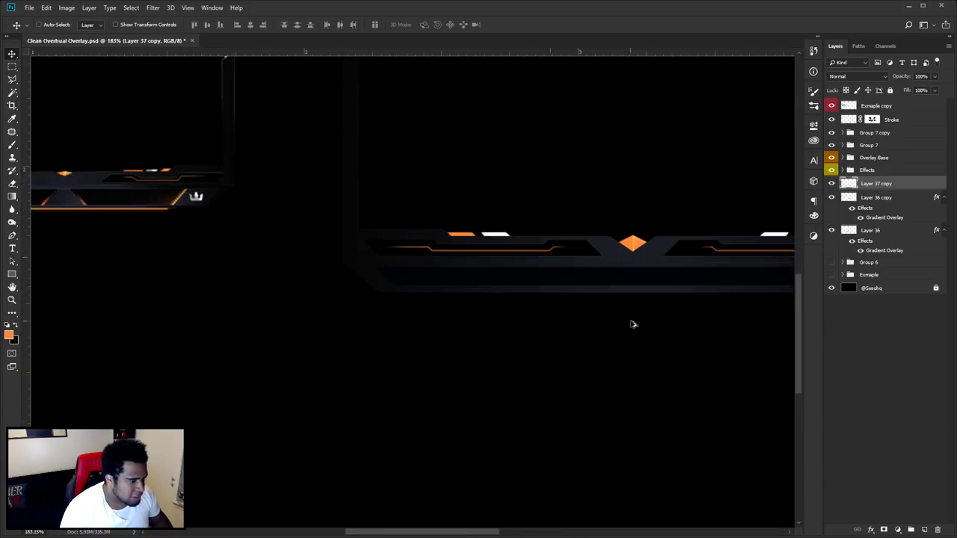
Stretch the near-black strip and the two dark panel halves of the lower frame downward together to make the panel taller
ctrl+click(876, 197)
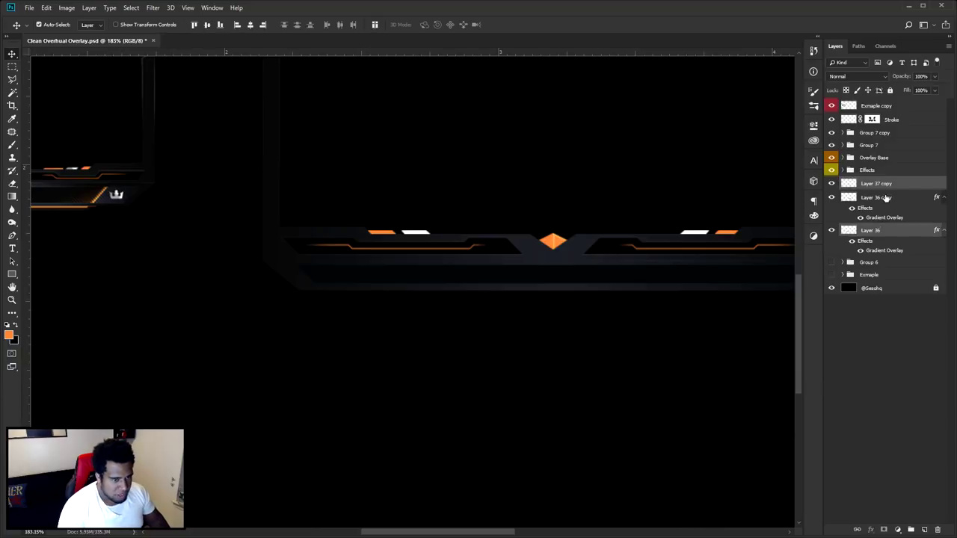
key(ctrl+t)
drag(553, 290, 556, 311)
key(Return)
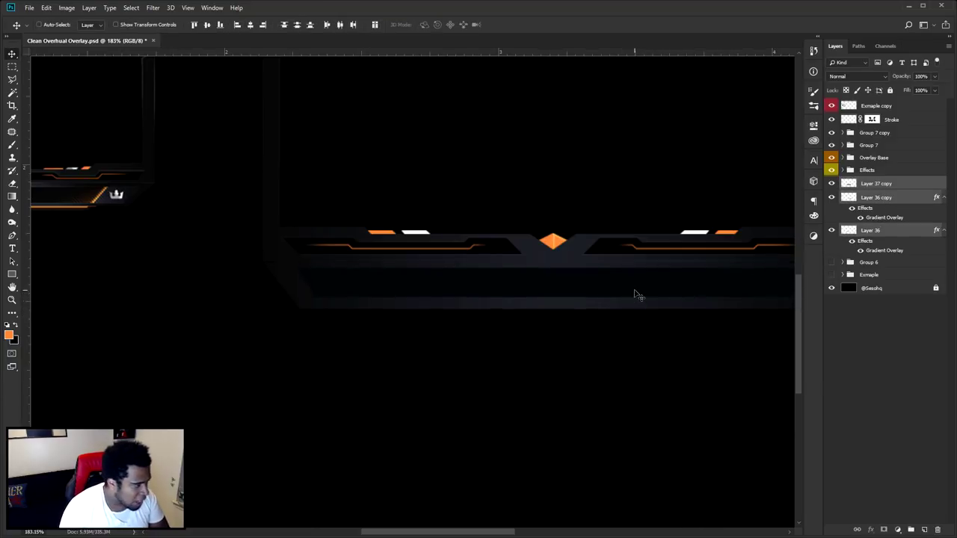
scroll(639, 294, down, 5)
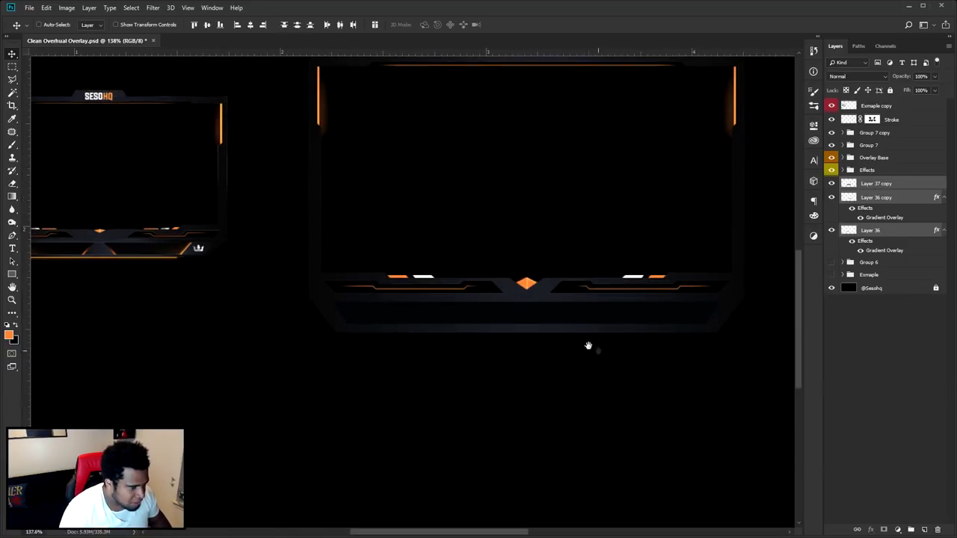
scroll(461, 321, up, 3)
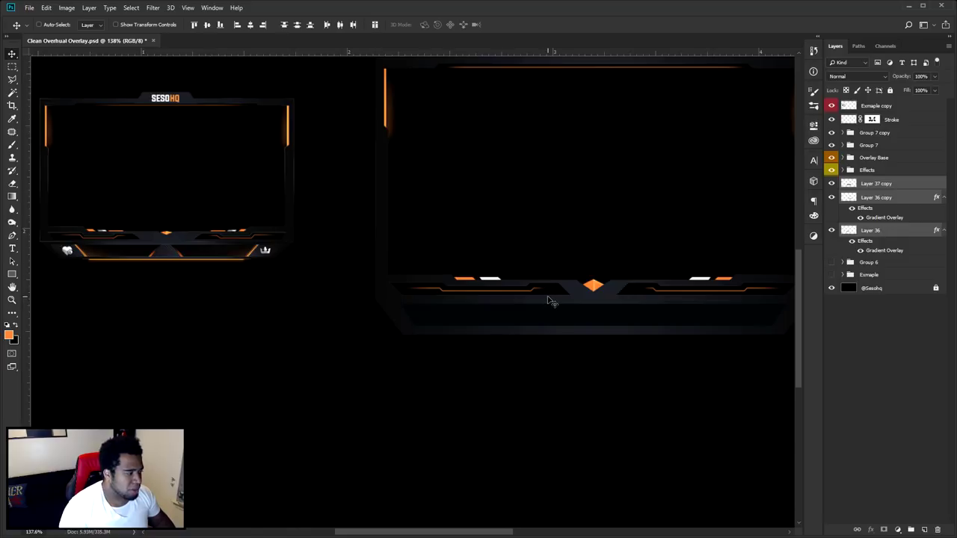
key(ctrl)
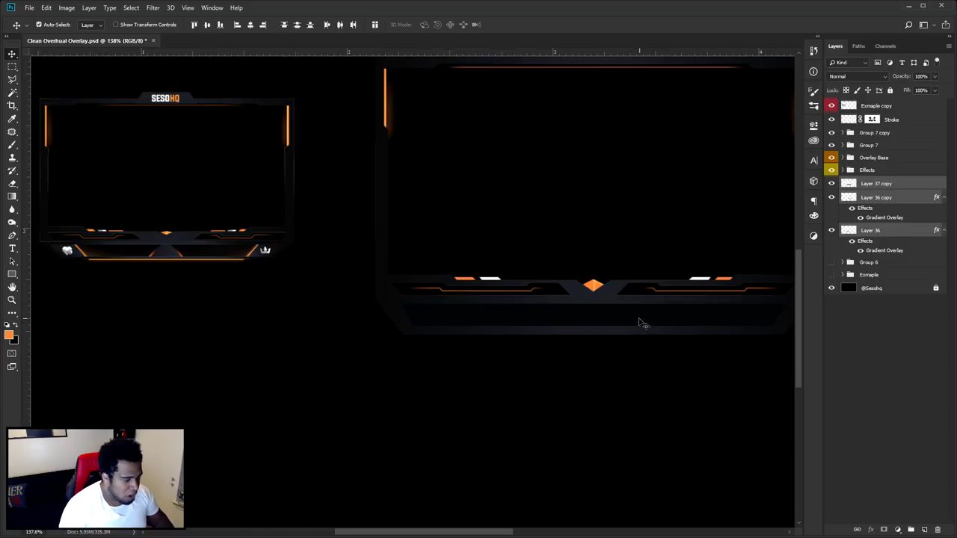
Rename the near-black strip's layer as "Black inner bar"
click(874, 184)
click(832, 185)
click(832, 185)
double_click(876, 183)
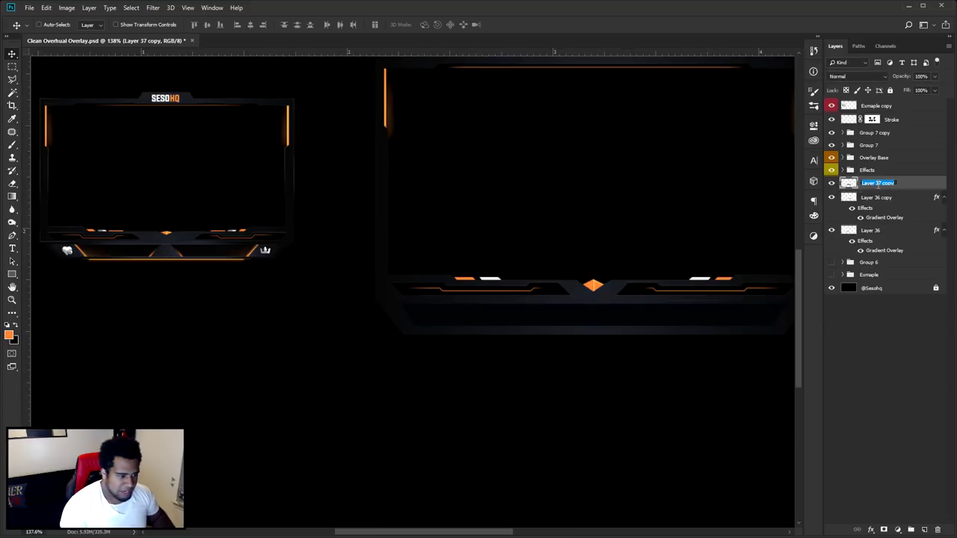
text(Black inner bar)
key(Return)
Group the two gradient panel layers, Layer 36 and Layer 36 copy, and name the group "Houseing links"
click(831, 197)
click(831, 198)
click(876, 197)
shift+click(870, 230)
key(ctrl+g)
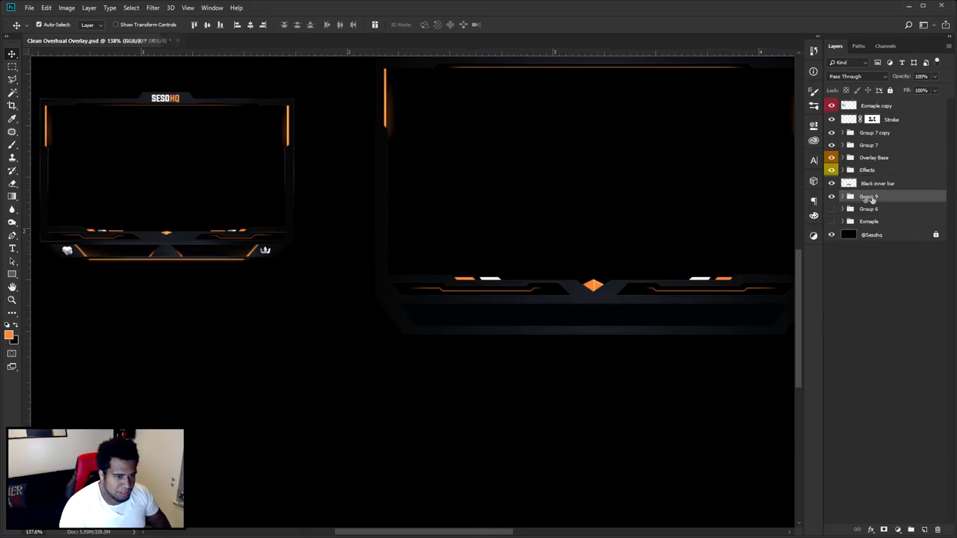
double_click(869, 196)
text(Housing)
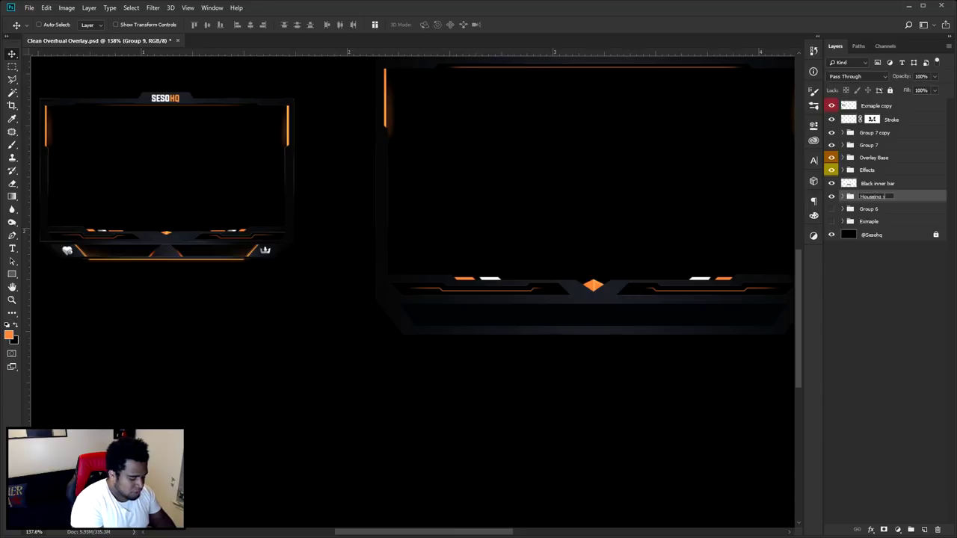
text(useing links)
key(Return)
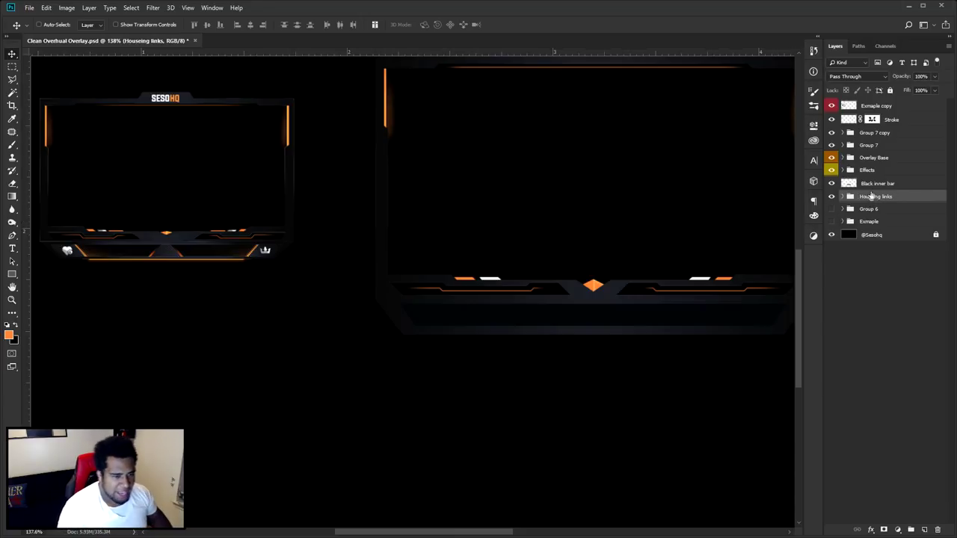
Duplicate the Black inner bar layer and set the copy's fill to 0%
click(831, 184)
click(831, 184)
click(897, 184)
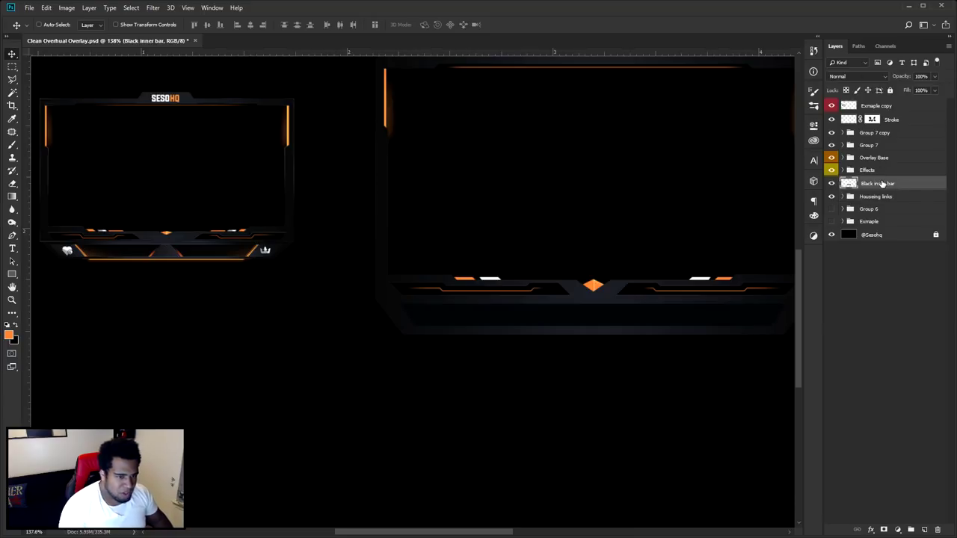
key(ctrl+j)
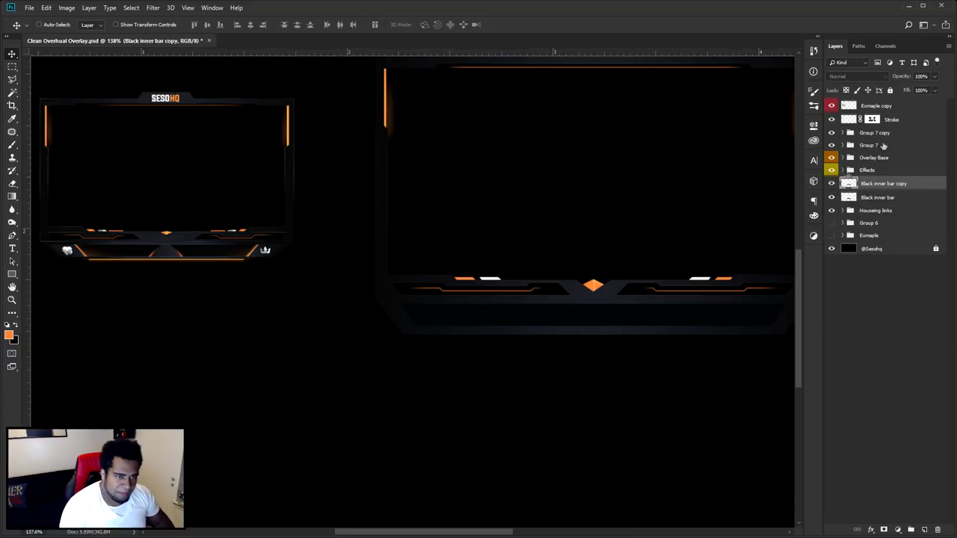
click(935, 90)
drag(924, 101, 888, 103)
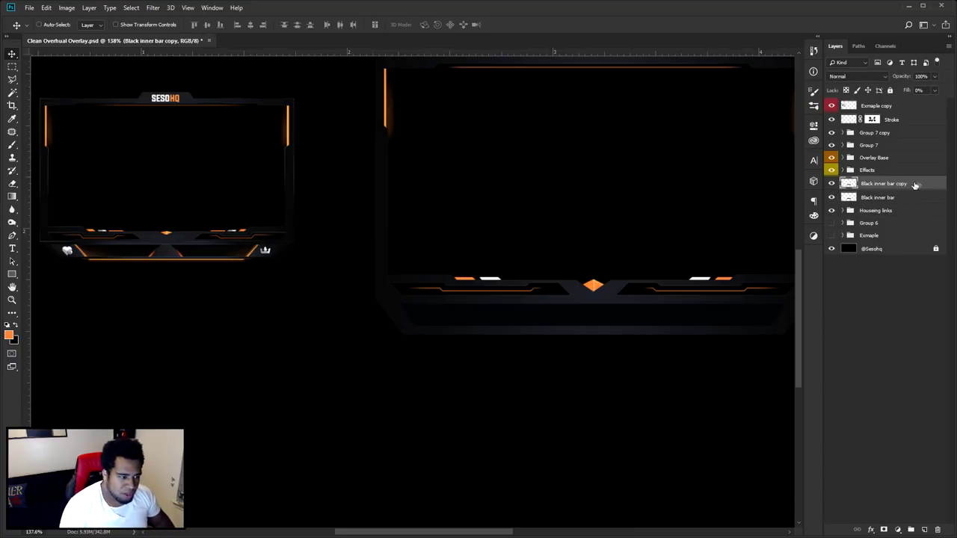
Apply a diagonal-stripe Pattern Overlay in Multiply mode at 100% opacity to the bar copy, and rasterize its layer style
double_click(917, 184)
click(592, 453)
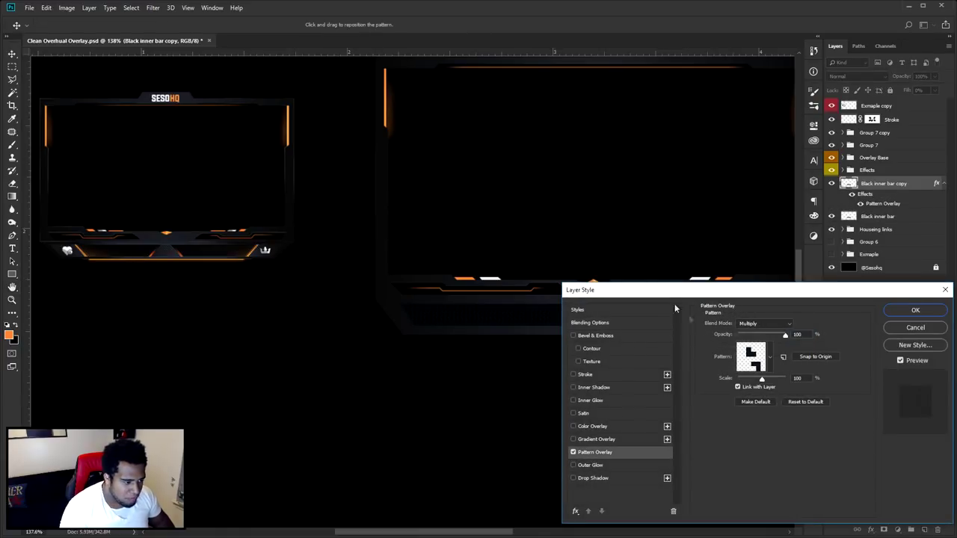
click(745, 361)
click(727, 419)
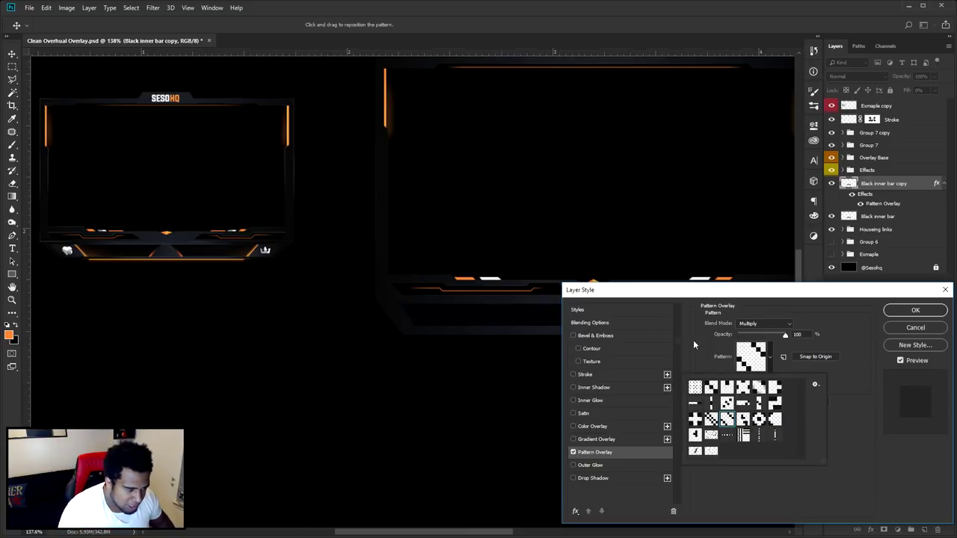
click(893, 313)
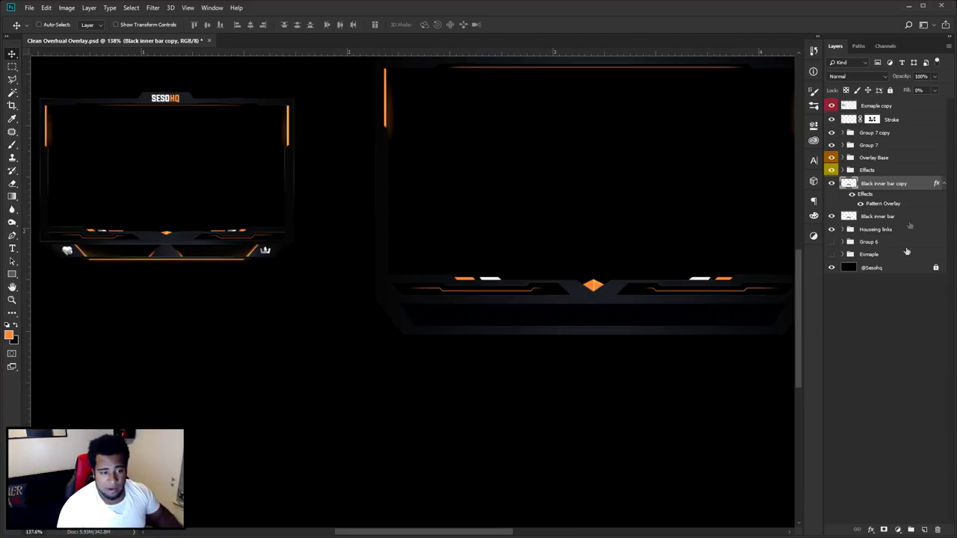
right_click(876, 187)
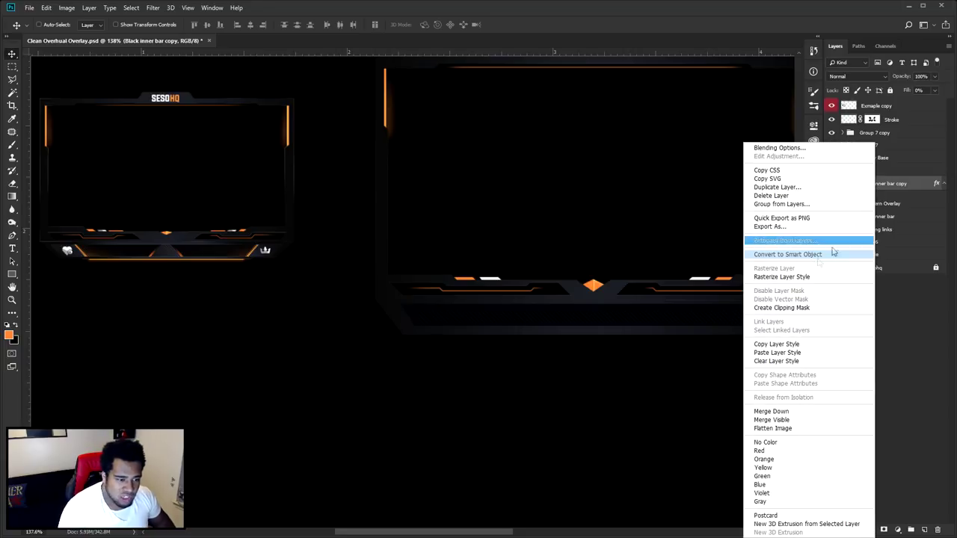
click(801, 278)
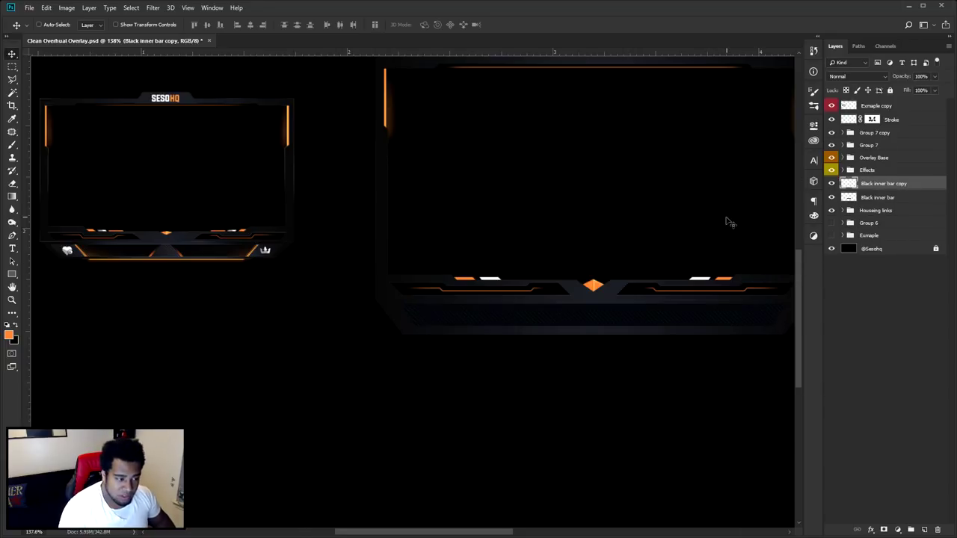
Darken the rasterized stripe pattern with a Hue/Saturation adjustment
key(ctrl+u)
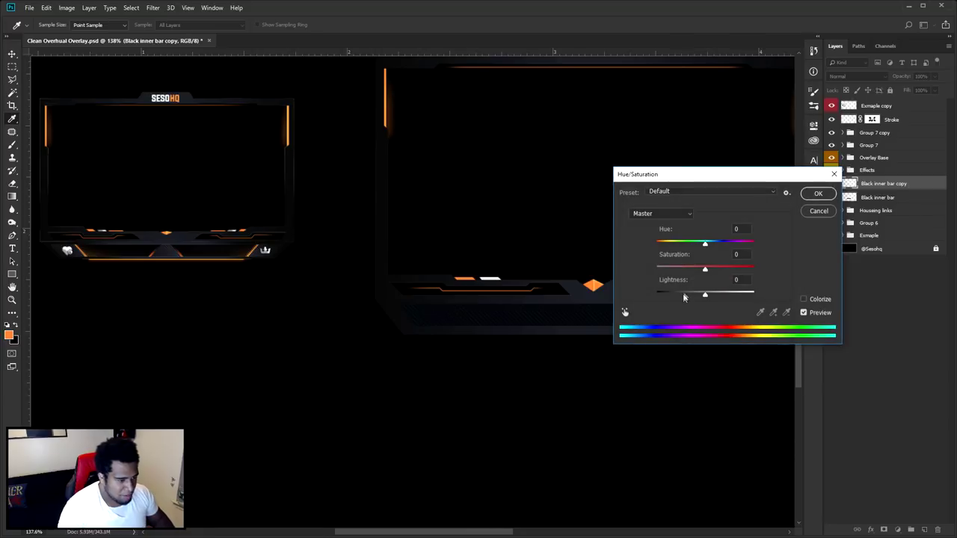
click(817, 193)
key(v)
alt+scroll(572, 321, up, 5)
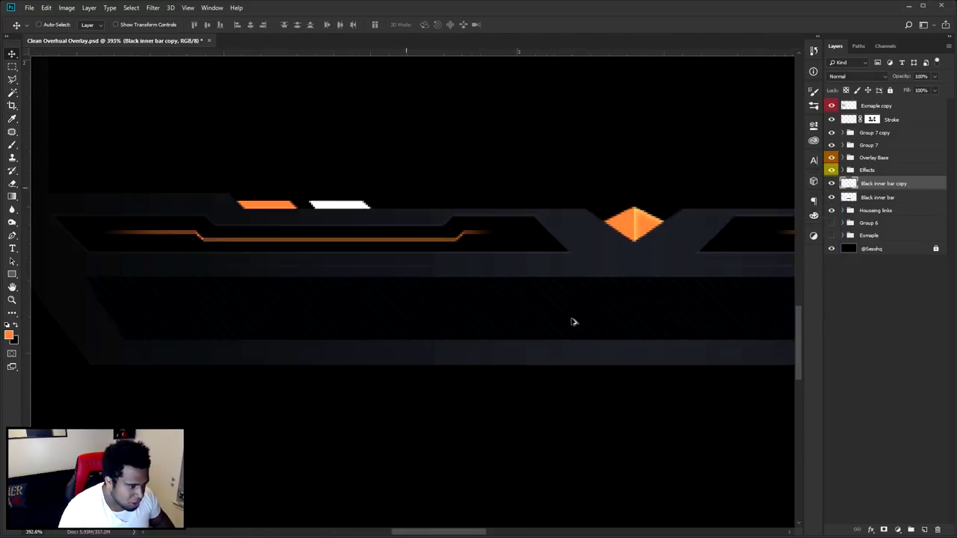
alt+scroll(571, 321, down, 3)
alt+scroll(568, 323, up, 4)
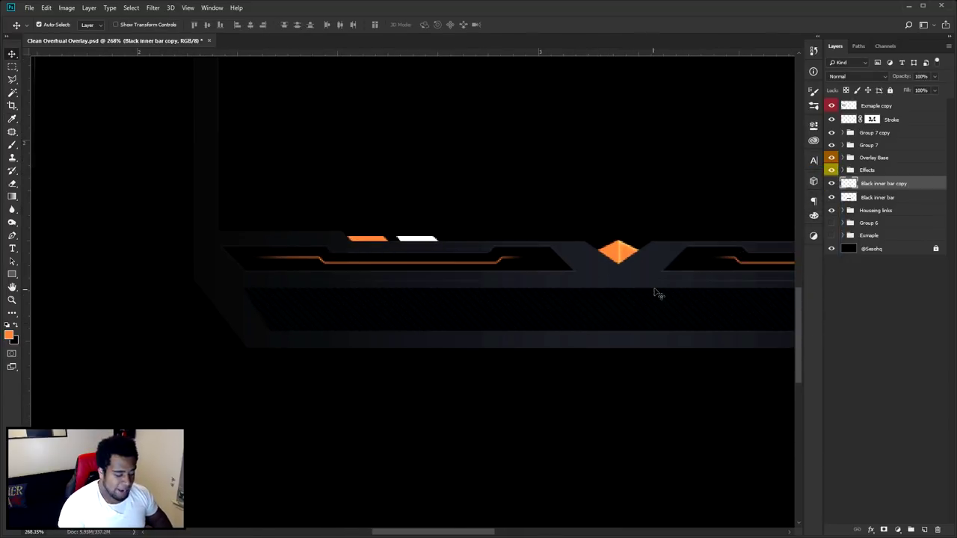
double_click(924, 183)
click(592, 426)
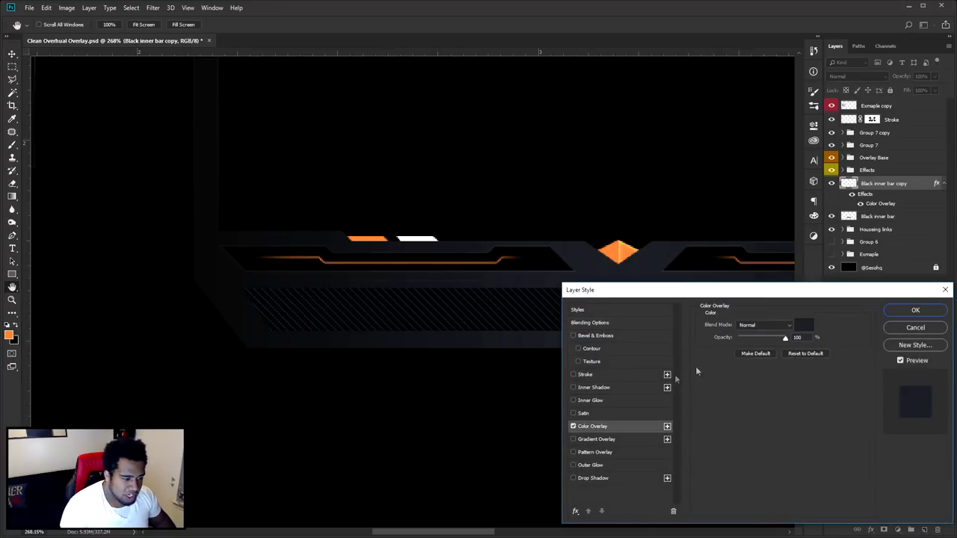
click(800, 326)
click(618, 250)
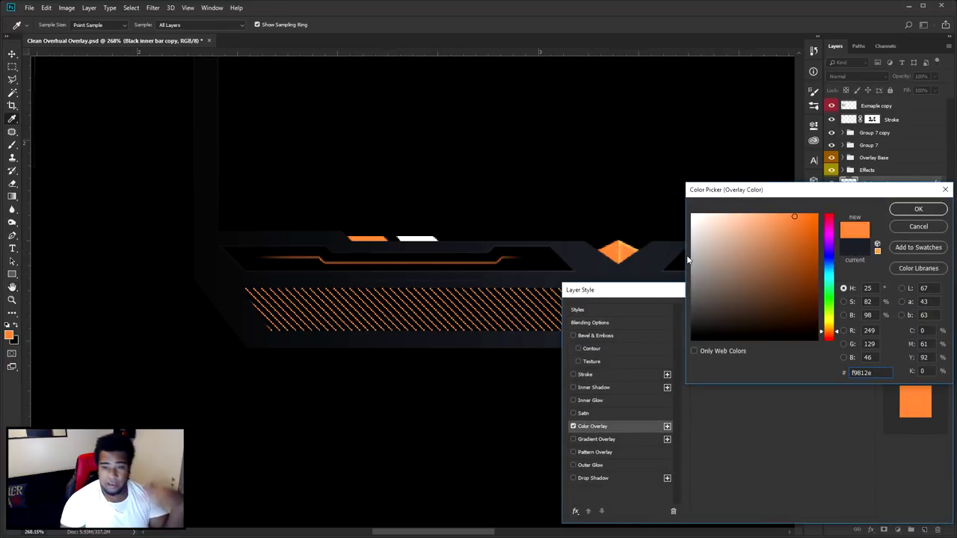
click(918, 226)
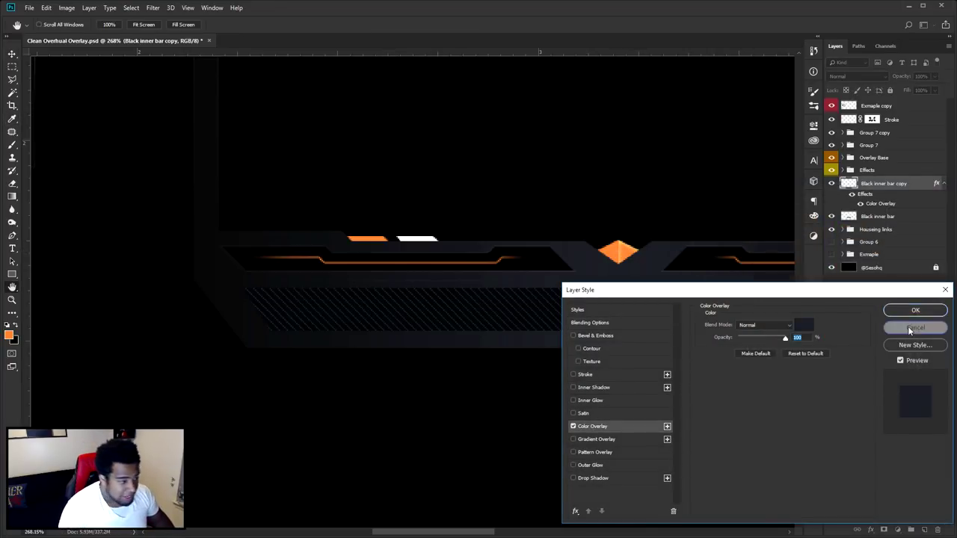
click(911, 329)
Rename the Black inner bar copy layer as "Pattern"
double_click(901, 184)
text(Battern)
key(Return)
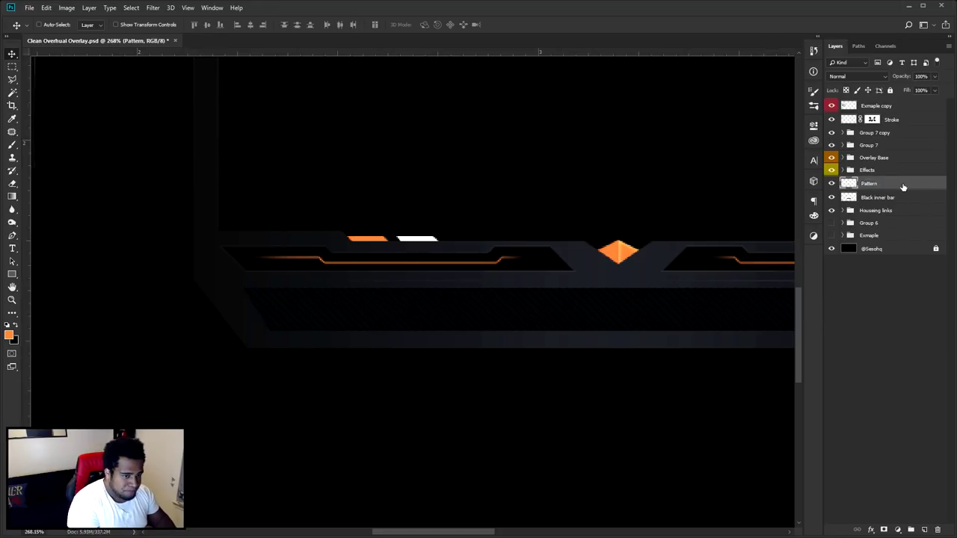
Show the guides and, on a new layer, draw a closed half-trapezoid pen path against the centre guide, spanning the inset strip below the diamond
scroll(631, 271, down, 2)
scroll(630, 271, down, 2)
scroll(591, 299, right, 2)
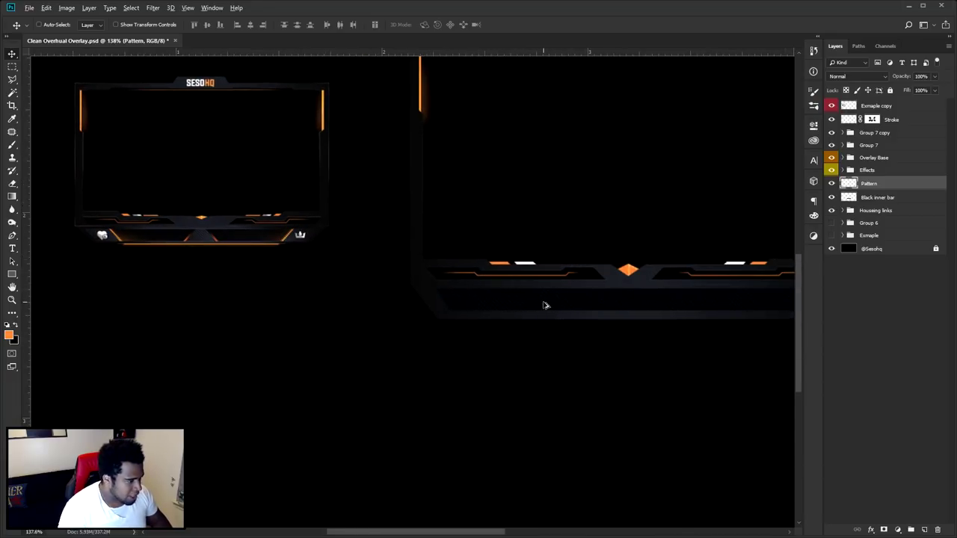
scroll(544, 305, up, 1)
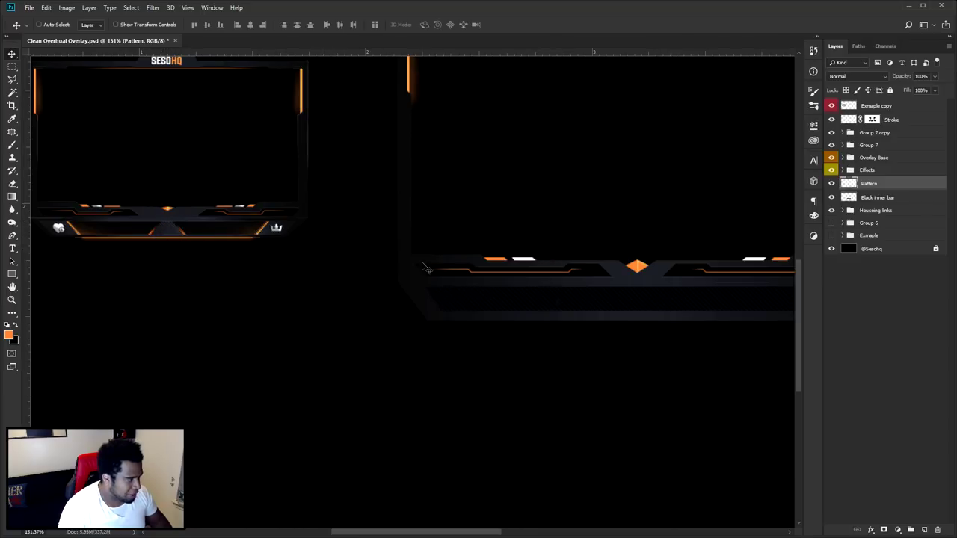
key(ctrl+semicolon)
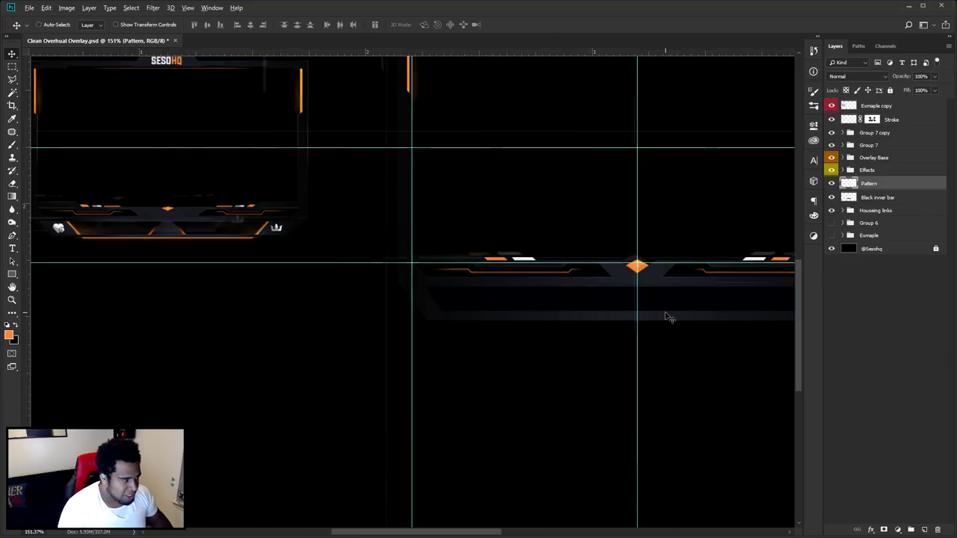
scroll(666, 317, up, 5)
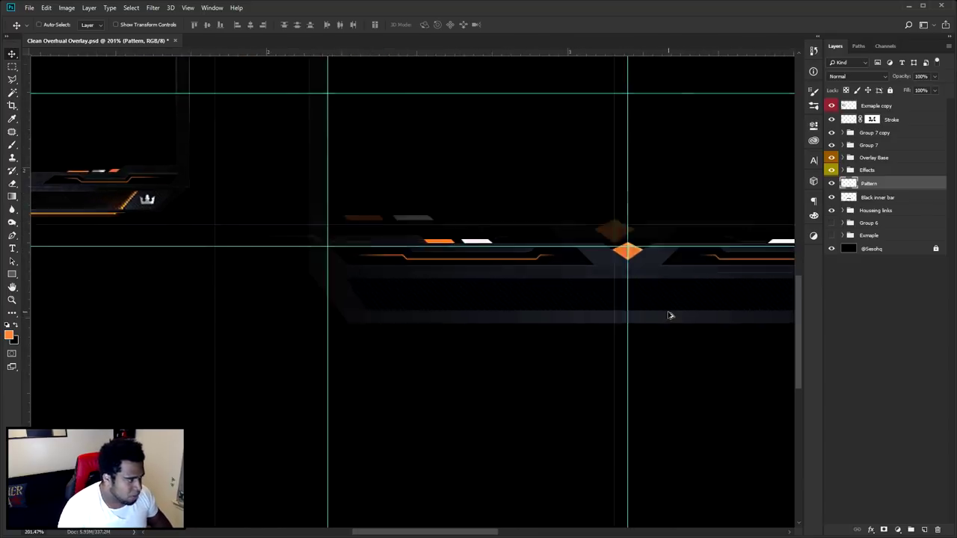
click(923, 530)
key(p)
scroll(590, 273, up, 4)
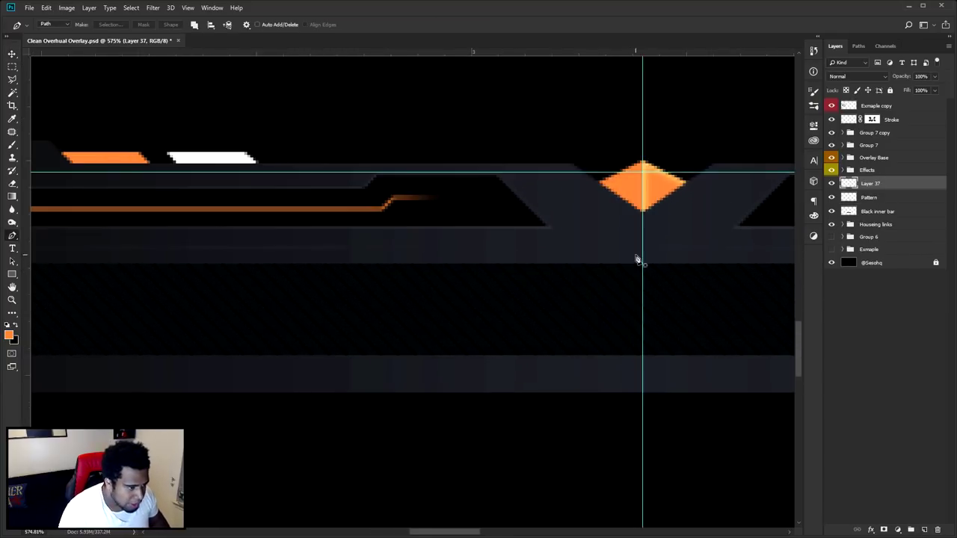
click(642, 252)
click(595, 252)
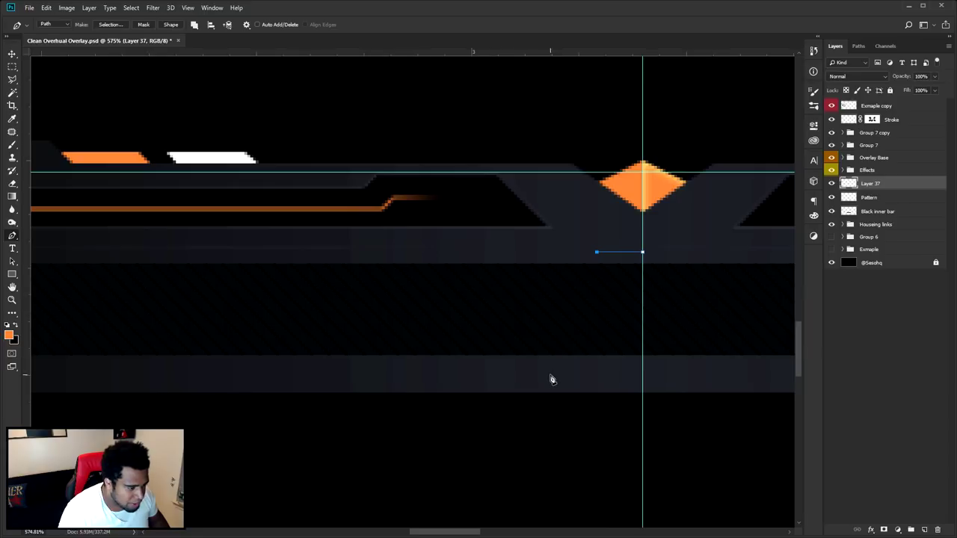
click(530, 373)
click(643, 375)
click(642, 252)
Fill the half-trapezoid path with the orange foreground colour and delete the path
right_click(666, 252)
click(677, 312)
click(620, 300)
right_click(598, 282)
click(618, 291)
Duplicate the orange half-trapezoid to the right, flip the copy horizontally, and join it to the original at the centre guide
key(v)
drag(584, 293, 514, 298)
key(ctrl+t)
right_click(512, 294)
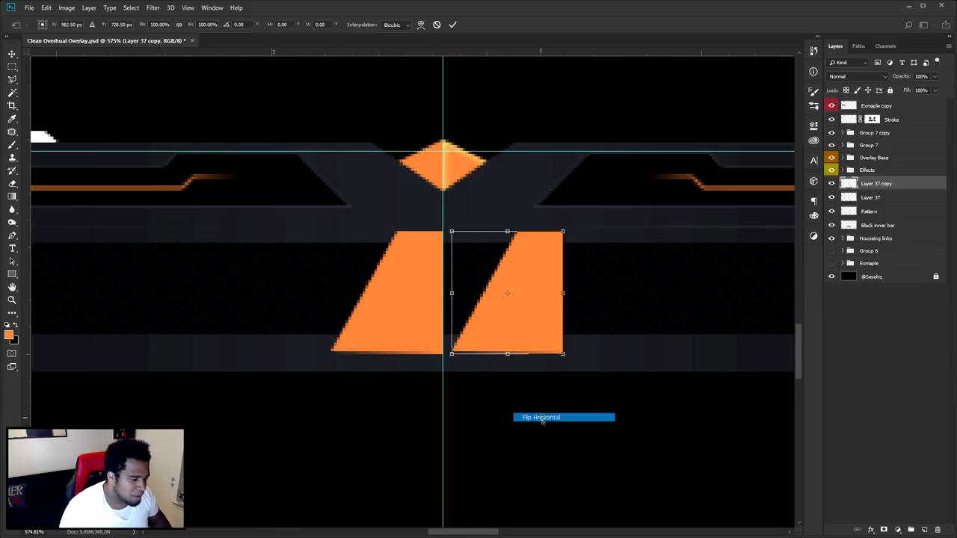
click(542, 418)
drag(471, 323, 464, 327)
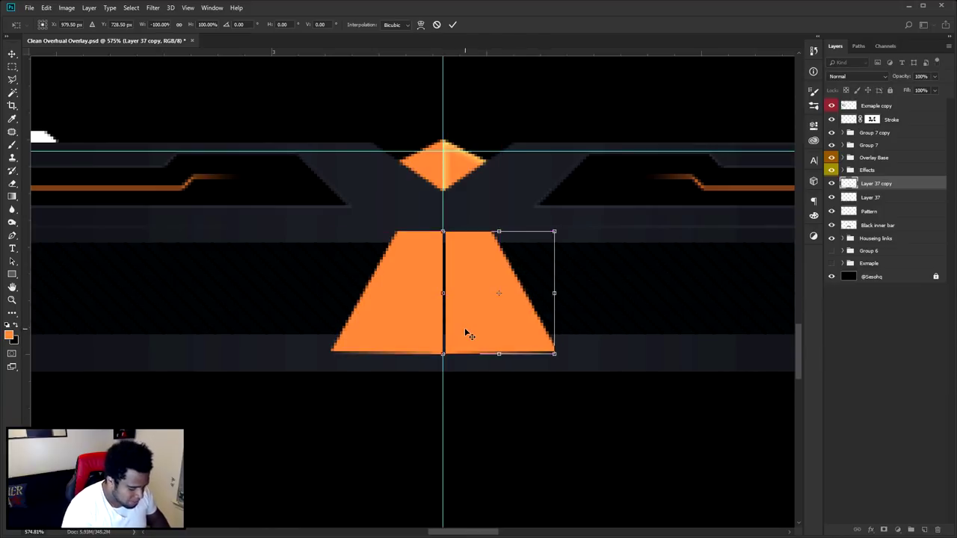
key(Return)
Merge the two orange trapezoid halves into a single layer
scroll(464, 328, down, 3)
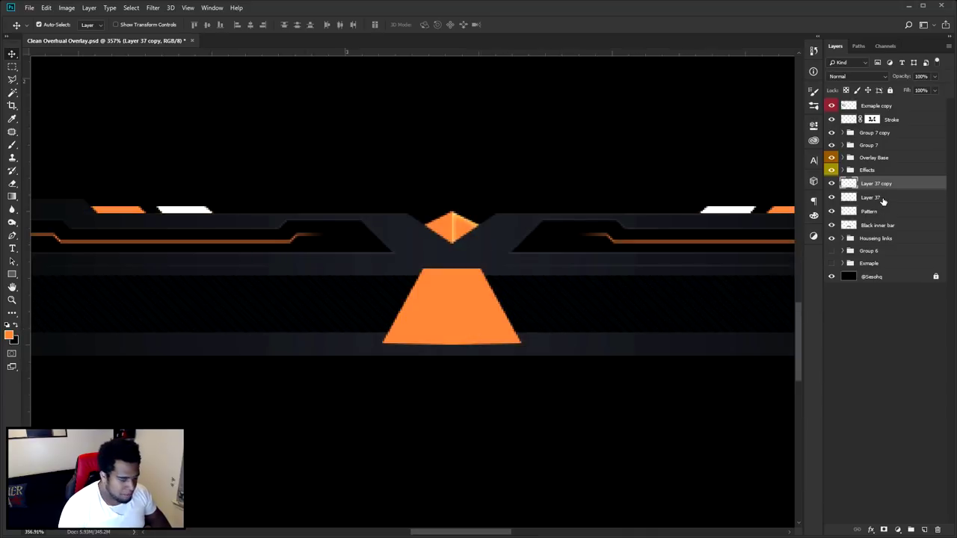
shift+click(882, 198)
click(891, 187)
shift+click(886, 199)
click(831, 184)
click(831, 184)
key(ctrl+e)
Place the merged trapezoid layer beneath the Pattern layer and clip it to the Black inner bar layer
scroll(590, 265, down, 1)
scroll(591, 265, down, 1)
drag(591, 265, 674, 290)
scroll(643, 269, down, 2)
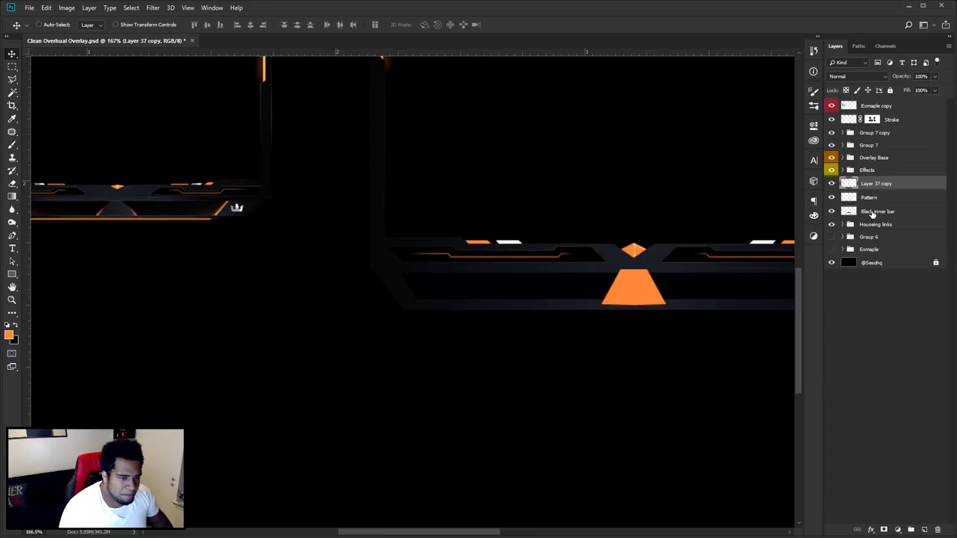
mouse_move(890, 190)
mouse_down()
mouse_move(886, 204)
mouse_move(892, 197)
mouse_up()
right_click(893, 195)
click(806, 309)
Rename the clipped orange trapezoid layer as "Middle triangl"
double_click(875, 197)
text(Middle)
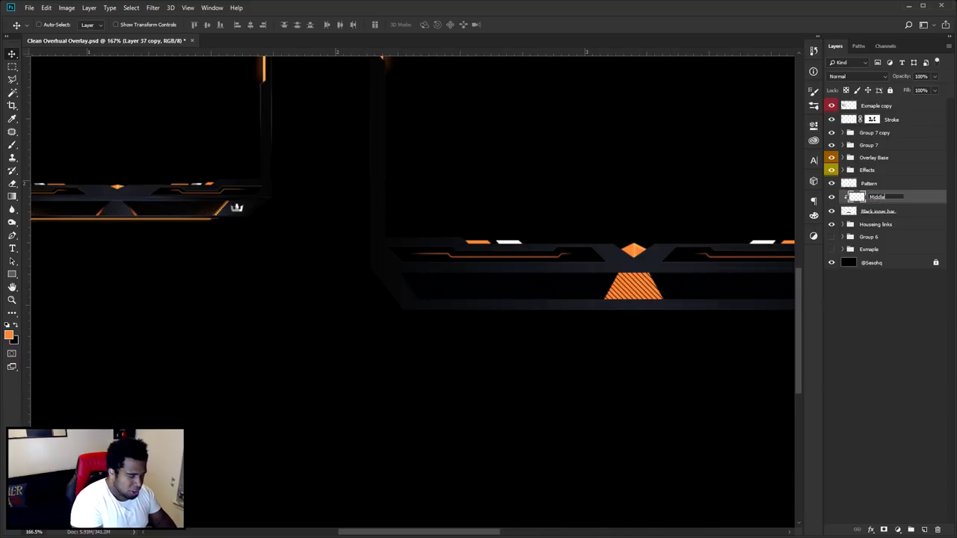
text( triang)
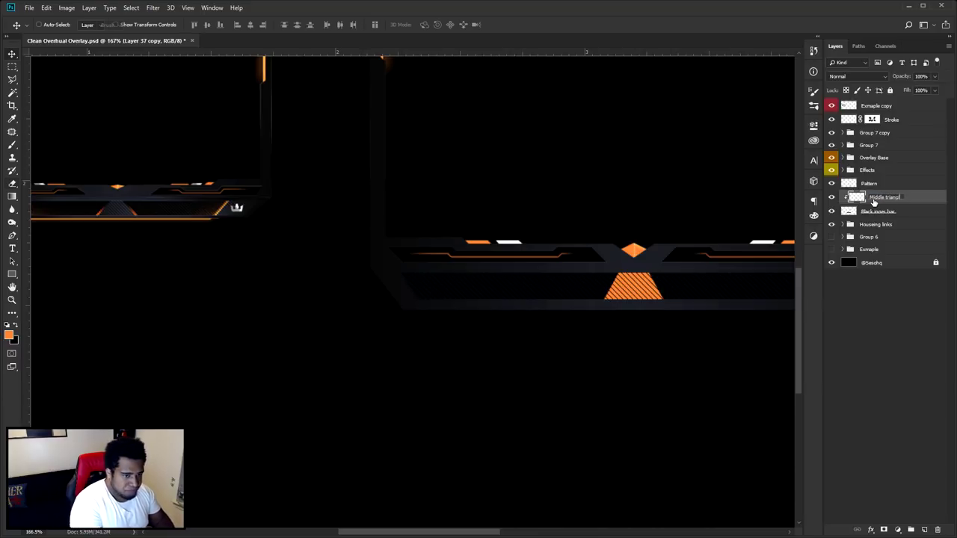
text(l)
key(Return)
key(e)
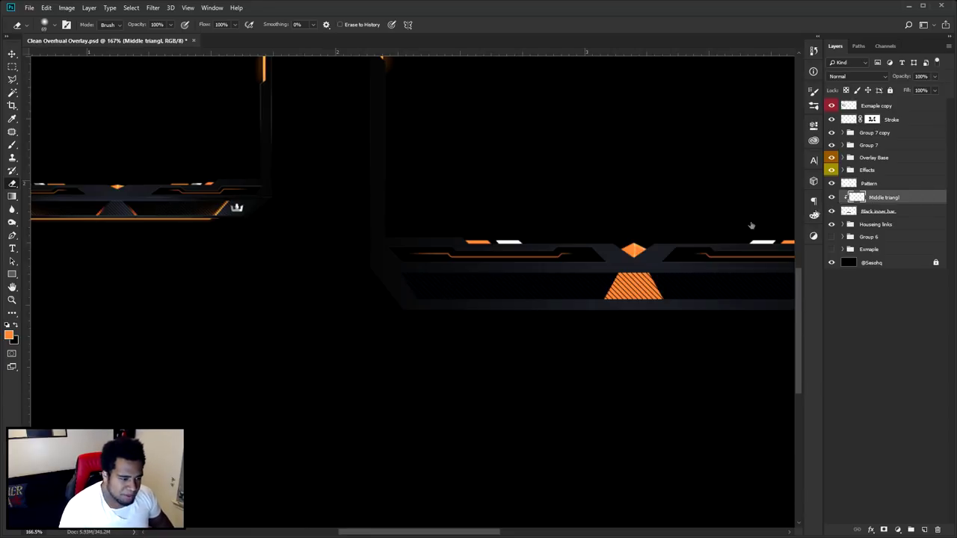
double_click(920, 199)
click(595, 439)
drag(692, 297, 499, 334)
click(551, 410)
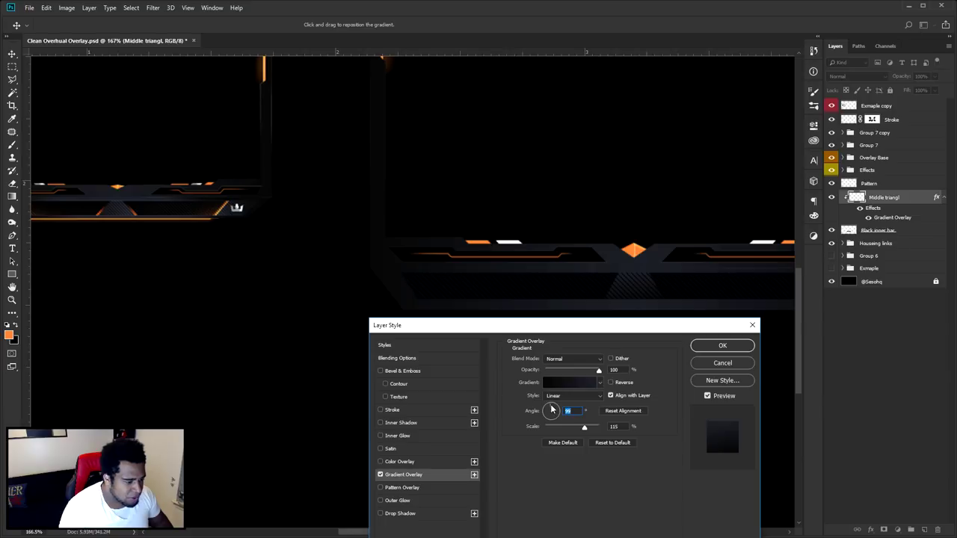
drag(556, 416, 552, 409)
click(582, 360)
click(575, 214)
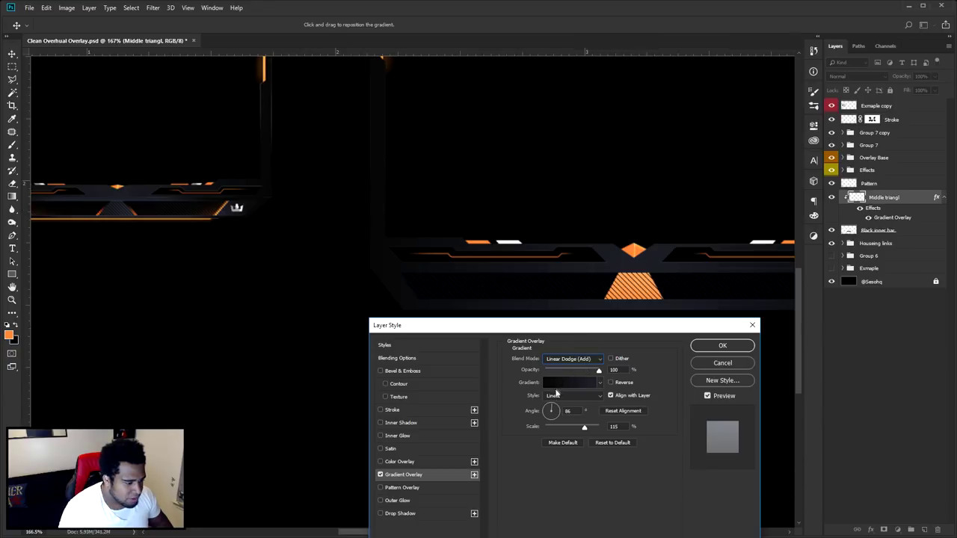
click(720, 363)
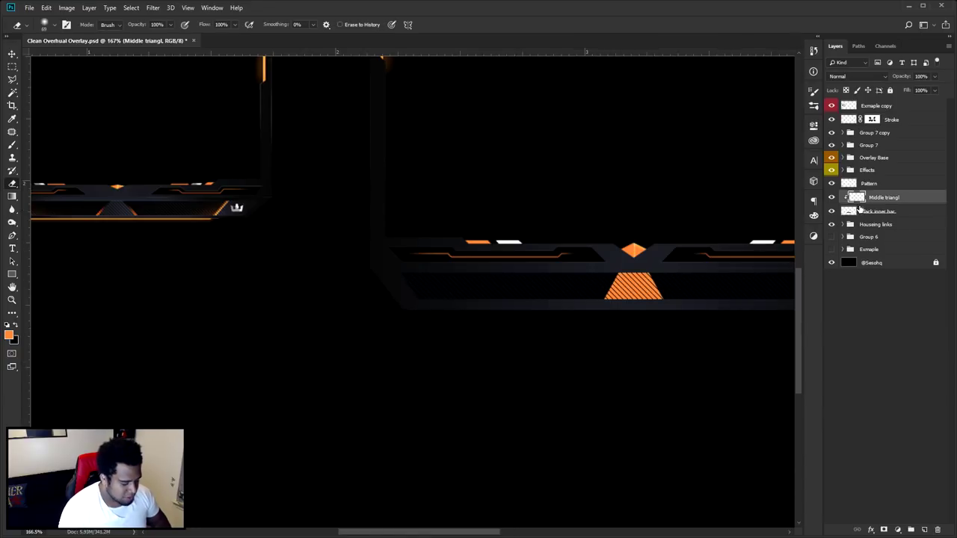
Apply a dark navy Color Overlay to the Middle triangl layer at 100% opacity and rasterize its layer style
click(908, 212)
click(903, 199)
key(space)
click(402, 441)
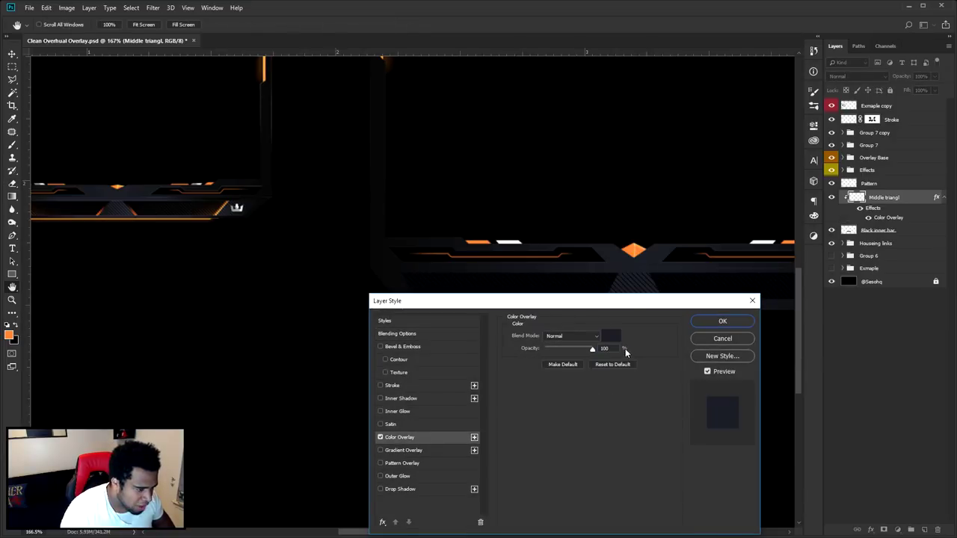
click(722, 321)
right_click(892, 214)
click(823, 274)
Add a Gradient Overlay to the Middle triangl layer with Linear Dodge (Add) blending and 50% opacity
double_click(920, 204)
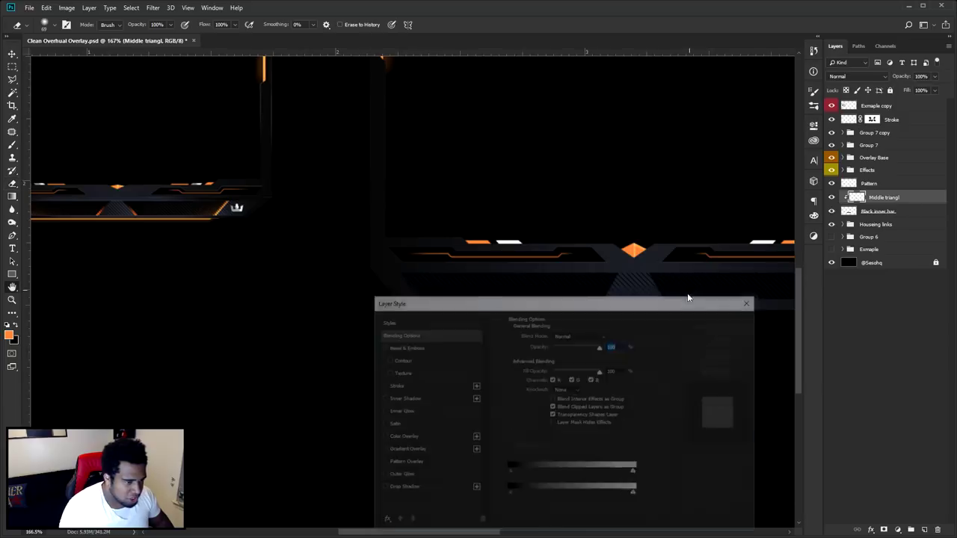
click(407, 450)
click(569, 338)
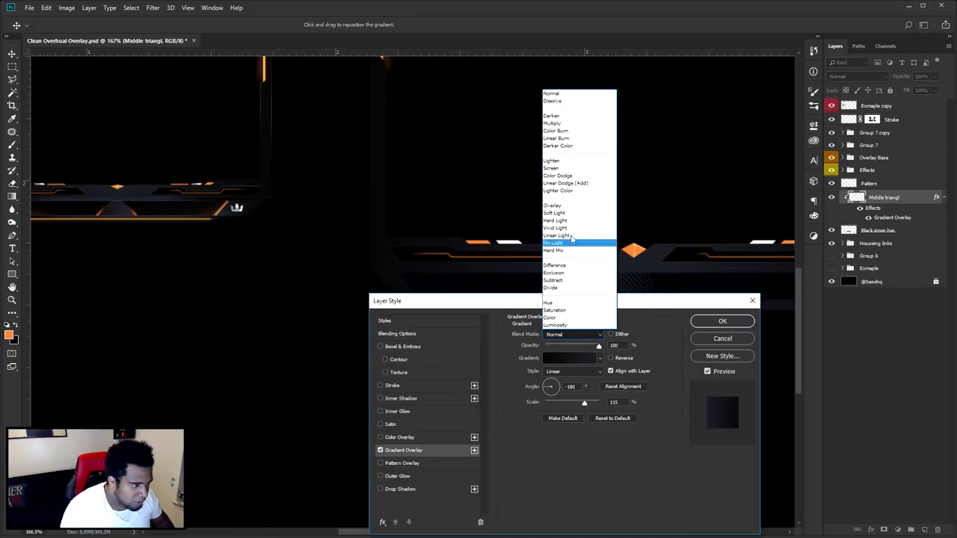
click(577, 184)
drag(578, 303, 695, 326)
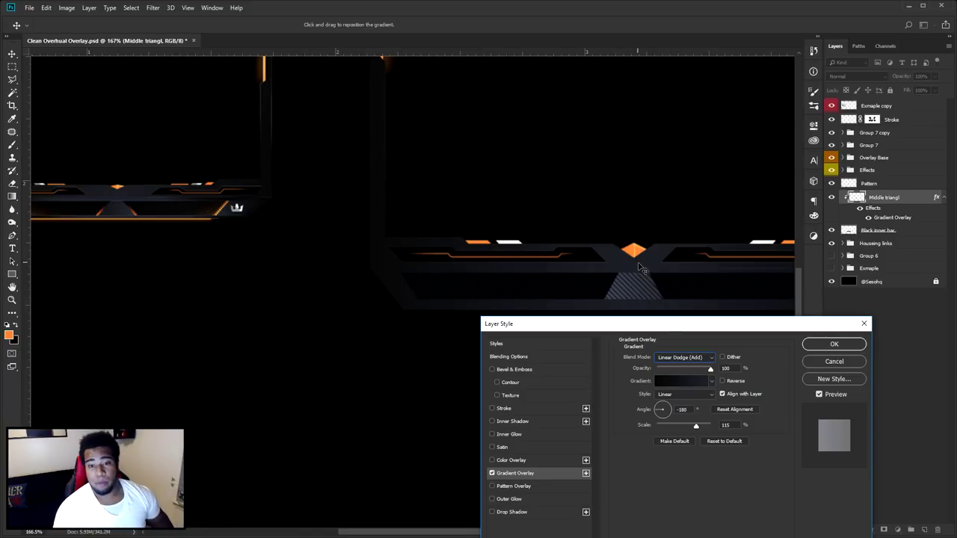
drag(690, 370, 684, 370)
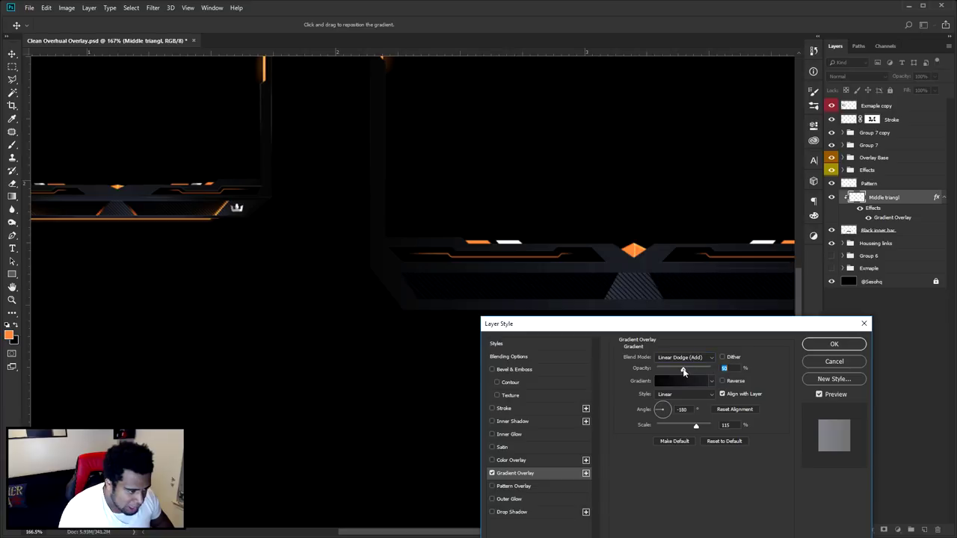
click(833, 343)
Duplicate the trapezoid beneath the original twice, offset one copy slightly left and the other slightly right, and merge the two copies
scroll(661, 290, up, 5)
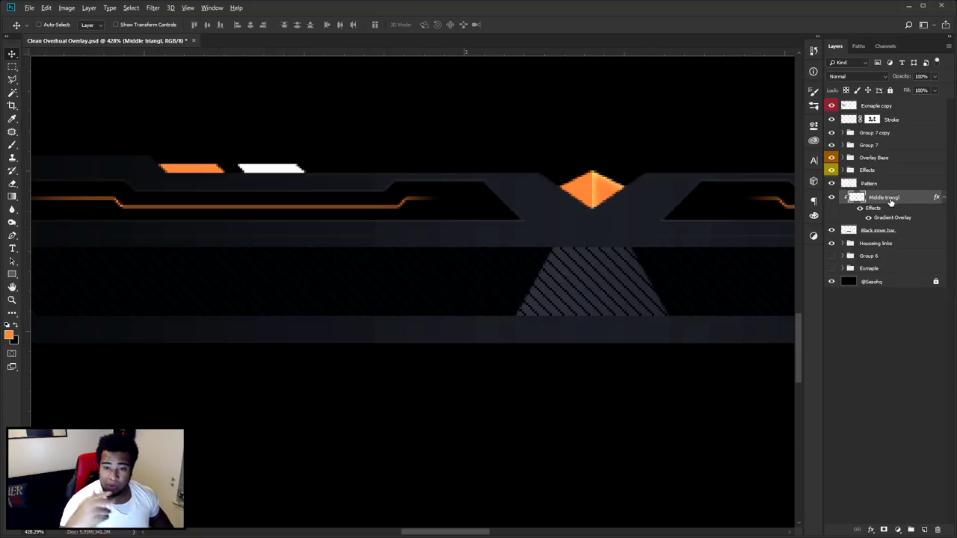
drag(891, 201, 894, 229)
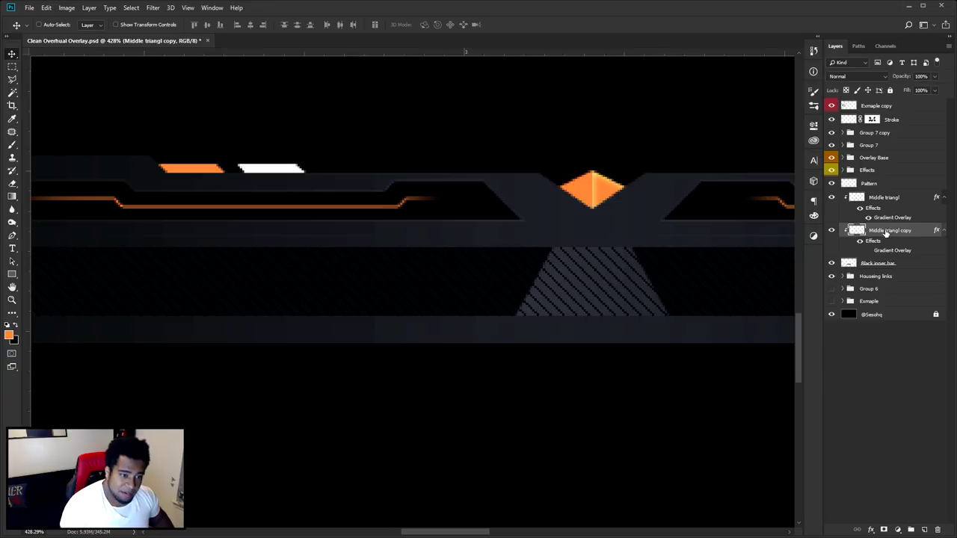
drag(592, 284, 580, 287)
key(ctrl+j)
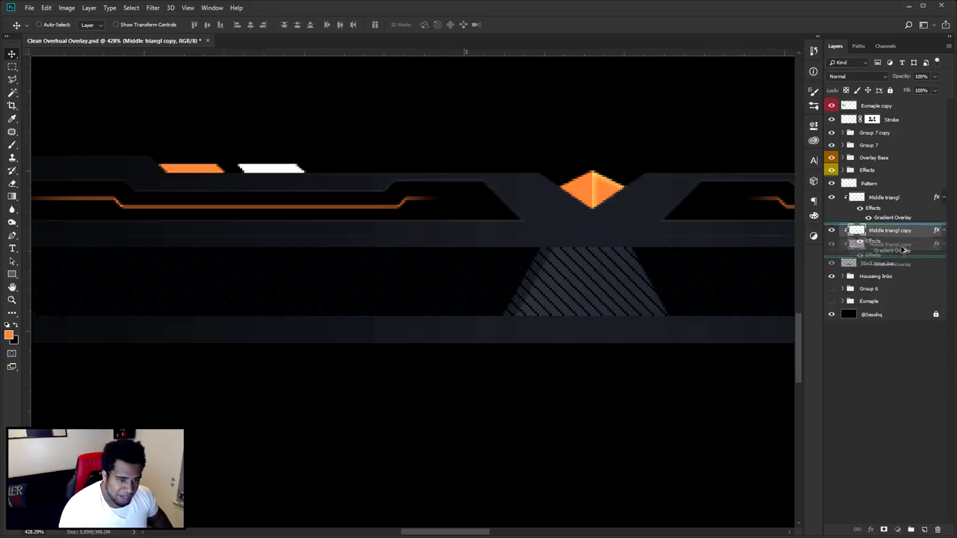
drag(649, 298, 667, 297)
key(ctrl+e)
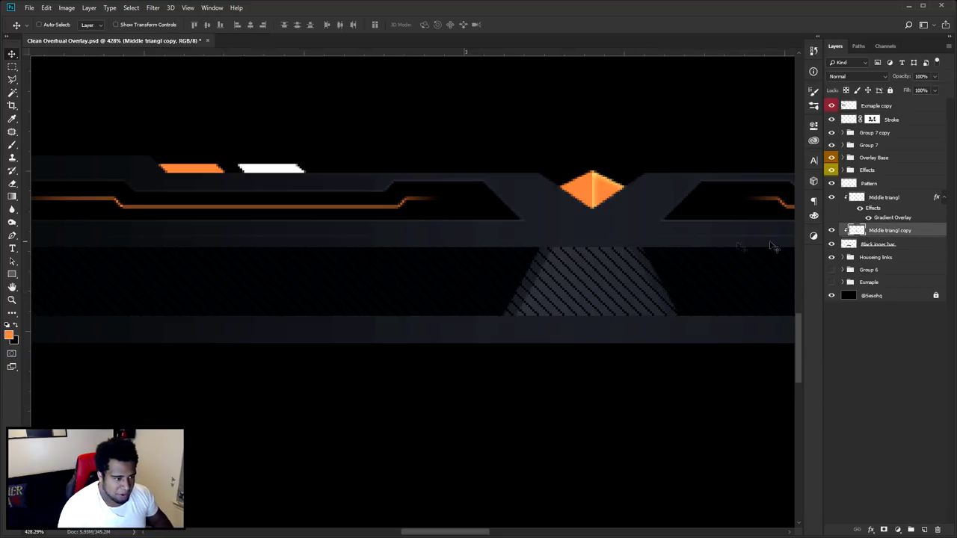
mouse_move(737, 274)
mouse_down()
mouse_move(624, 198)
mouse_move(612, 284)
mouse_up()
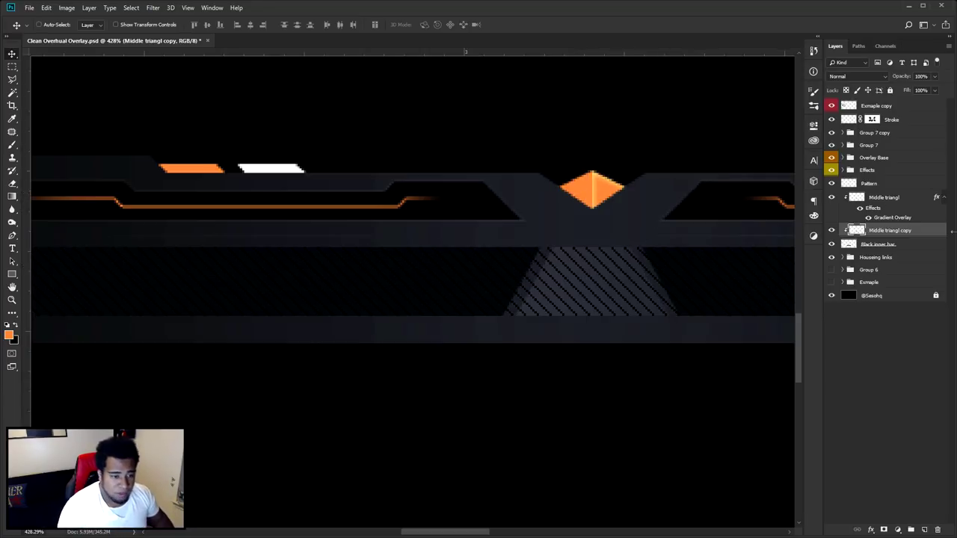
Apply a Color Overlay sampled from the orange diamond (f9812e) to Middle triangl copy and rasterize its layer style
double_click(927, 233)
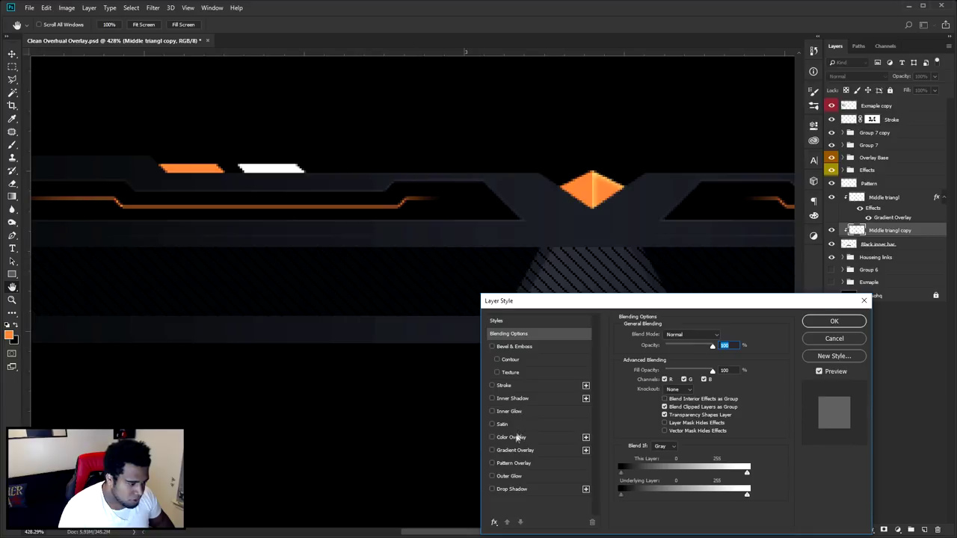
click(513, 436)
click(726, 336)
click(590, 187)
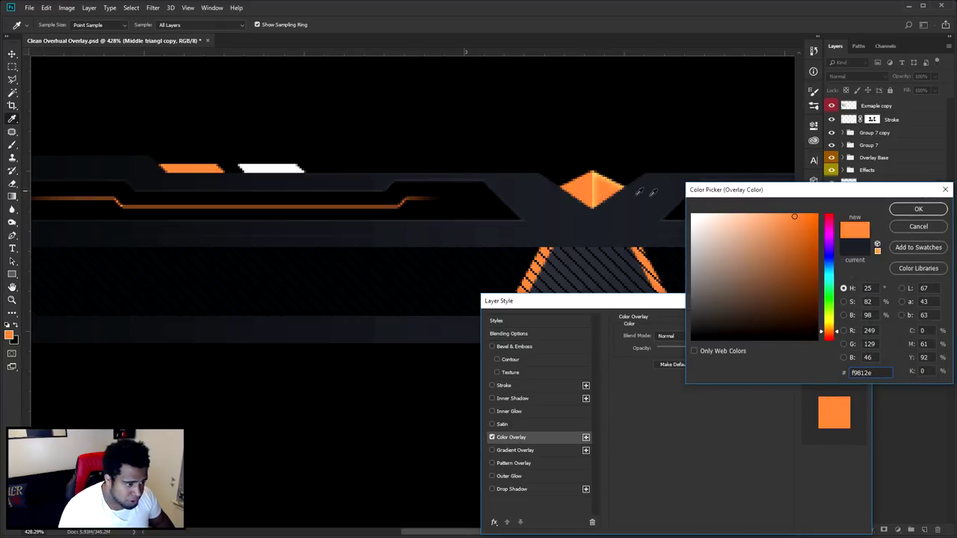
click(918, 209)
click(835, 319)
right_click(899, 231)
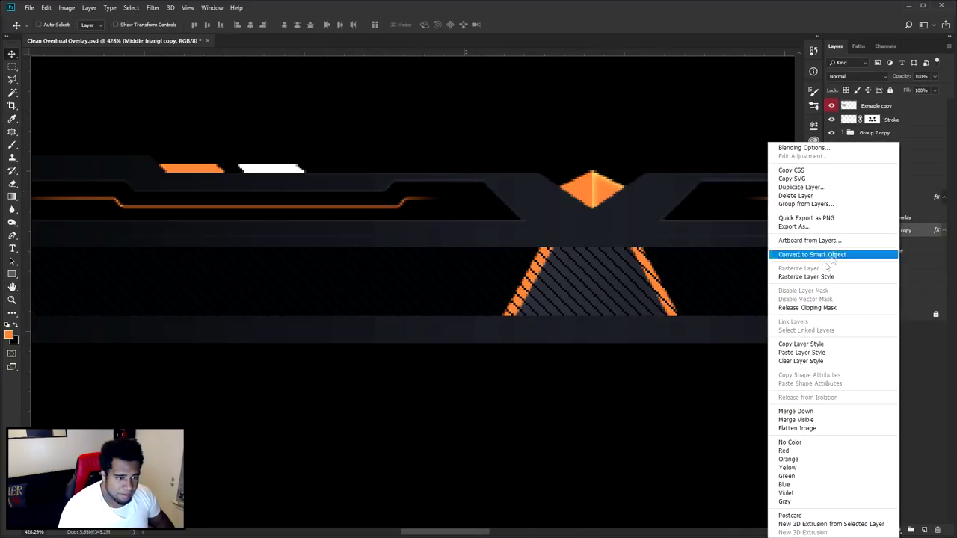
click(545, 240)
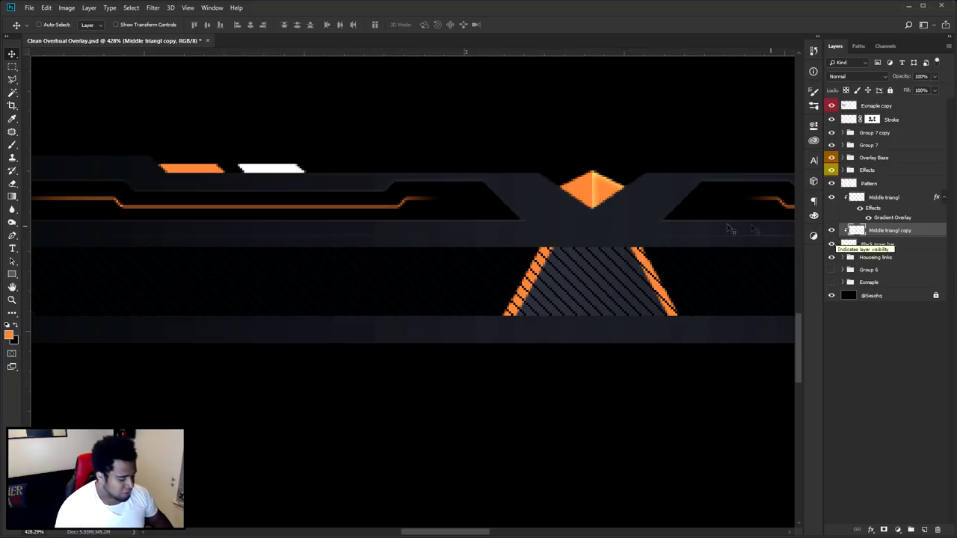
Fade the upper ends of the trapezoid's orange side edges with a soft Eraser
key(e)
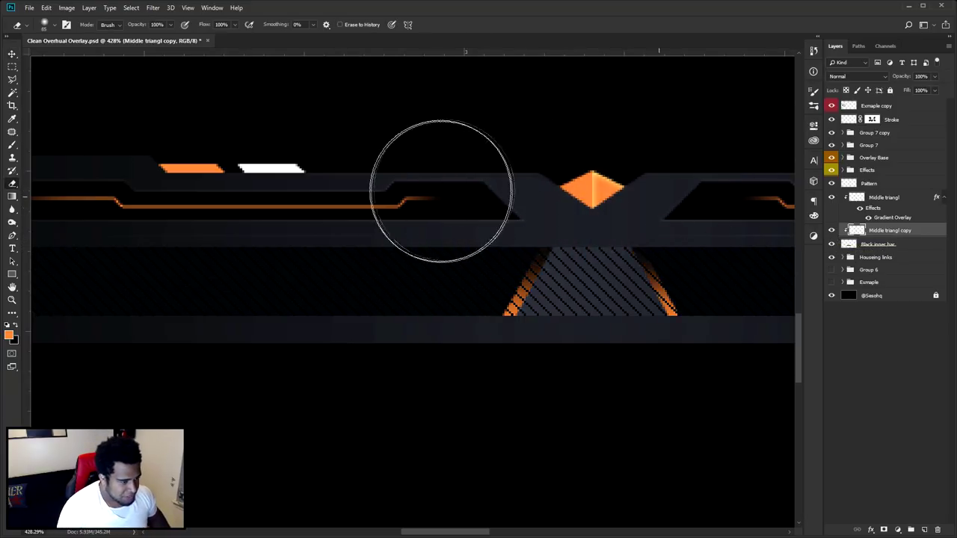
scroll(530, 202, down, 5)
scroll(650, 269, down, 5)
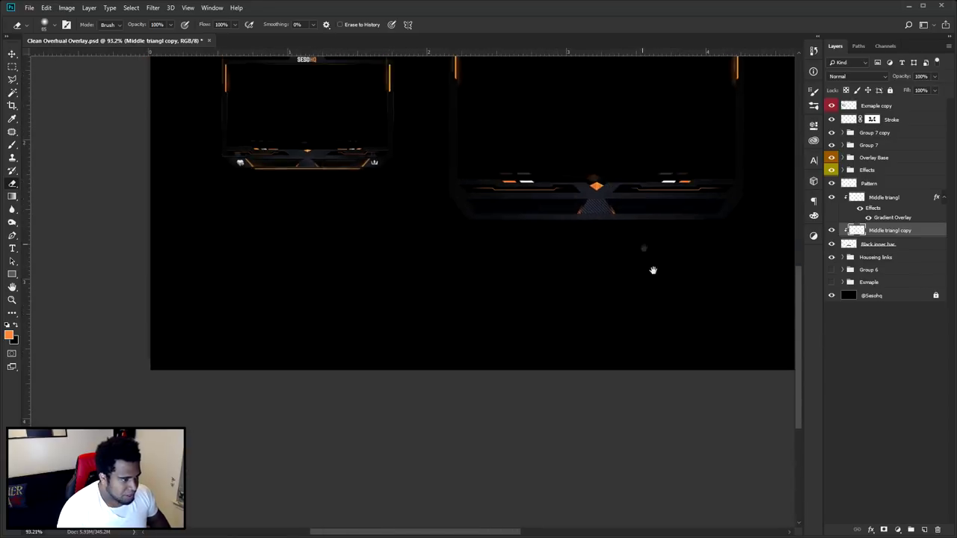
scroll(657, 284, up, 1)
key(v)
scroll(579, 258, up, 4)
scroll(579, 257, up, 2)
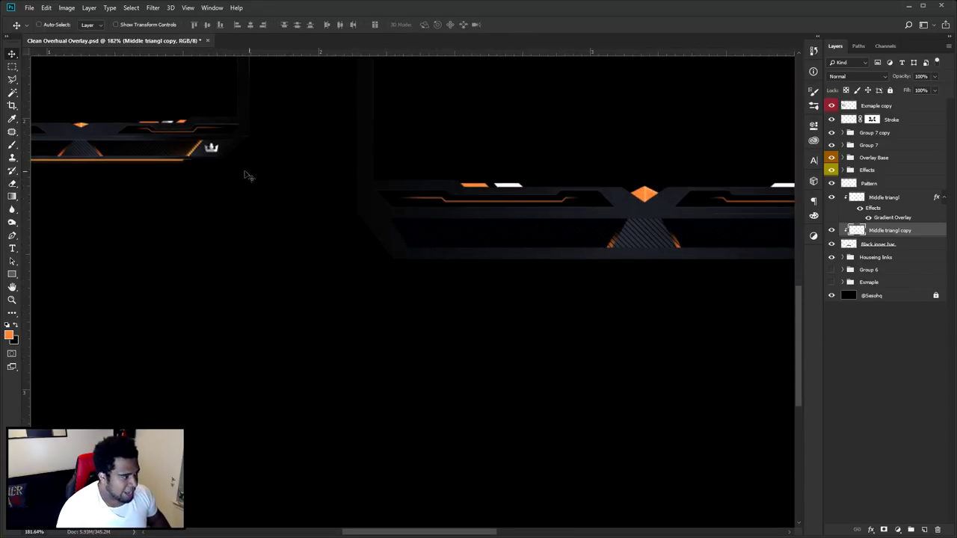
scroll(386, 242, up, 2)
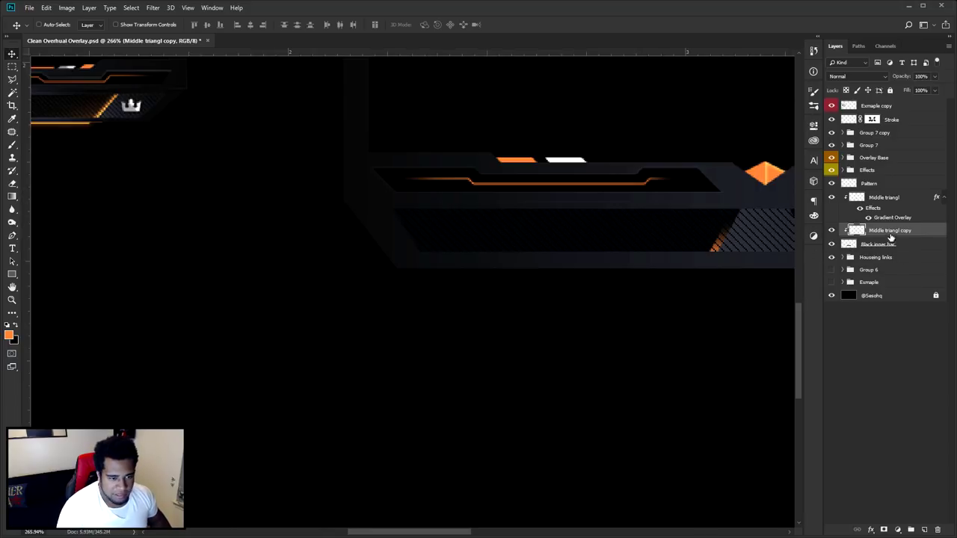
Create a new layer above the Middle triangl layer and show the guides for drawing with the Pen tool
click(876, 196)
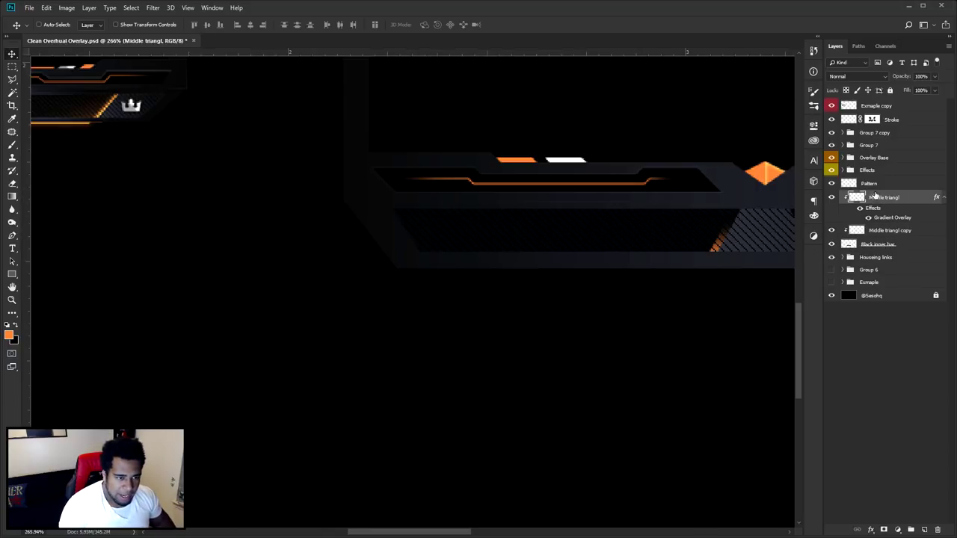
click(924, 530)
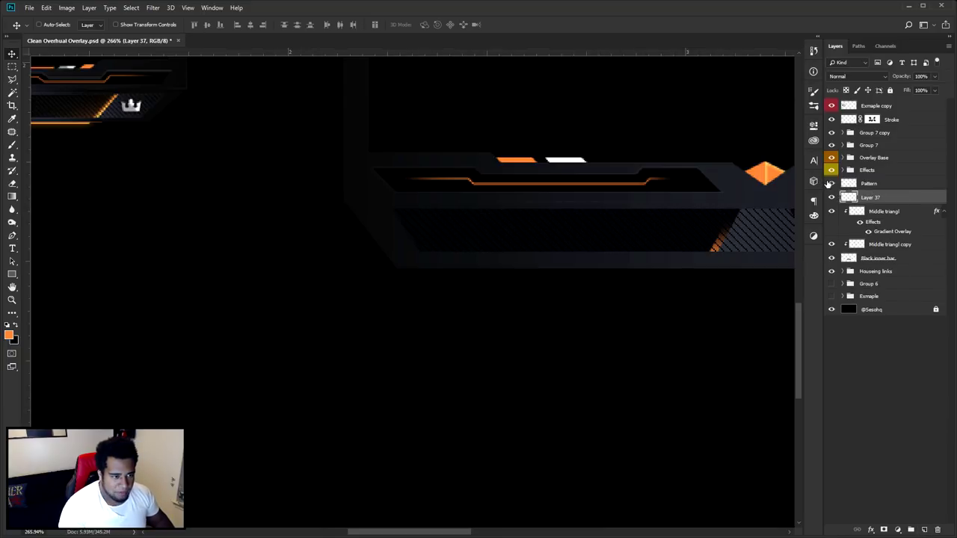
key(p)
key(ctrl+semicolon)
click(453, 200)
shift+click(490, 278)
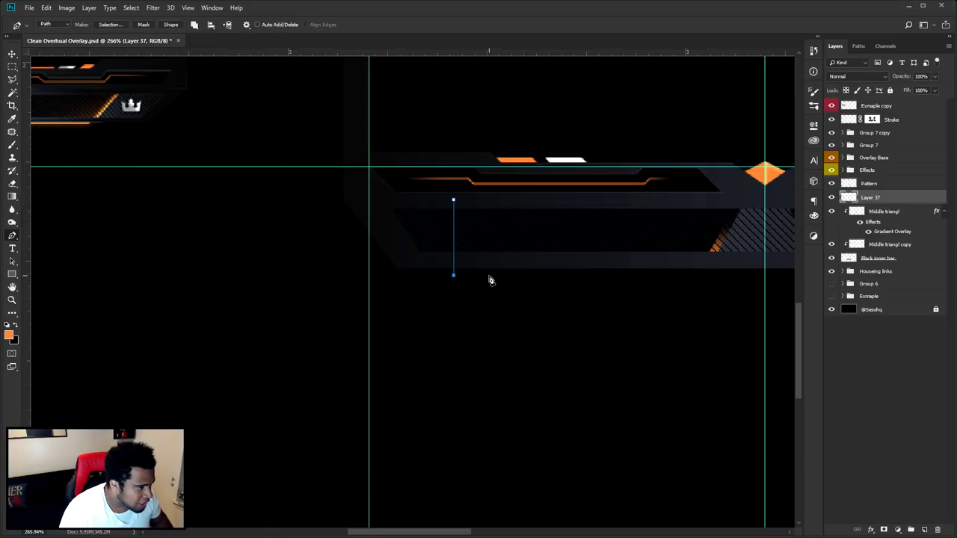
key(ctrl+z)
key(ctrl+z)
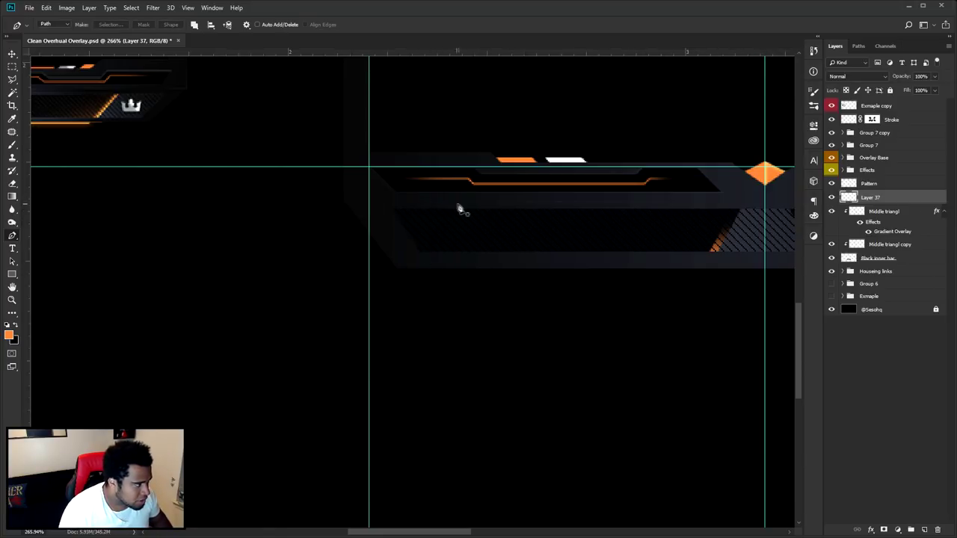
Draw a closed four-point path over the left end of the lower panel, with its right edge slanting down to the right
click(456, 203)
shift+click(513, 284)
key(ctrl+z)
shift+click(496, 273)
key(ctrl+z)
click(495, 276)
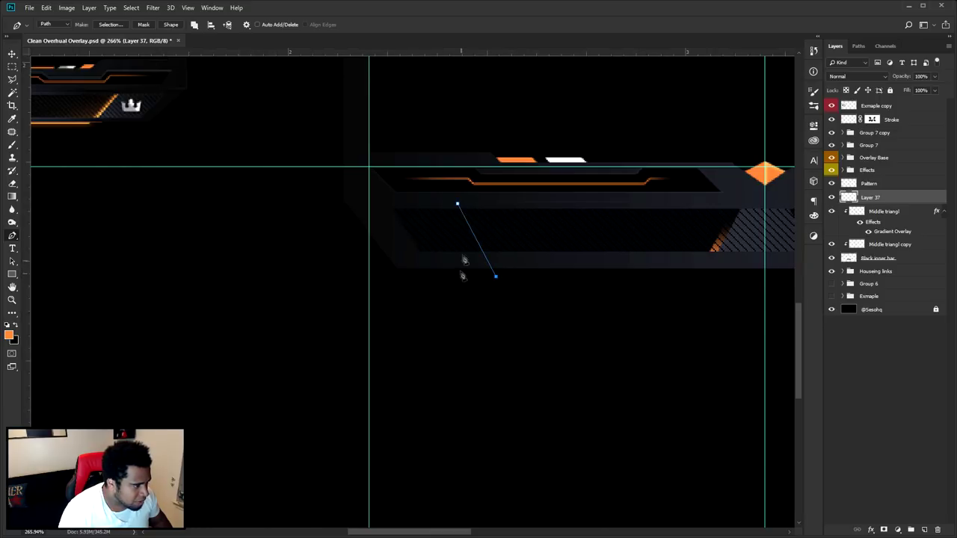
drag(456, 203, 440, 199)
drag(495, 275, 512, 277)
click(375, 277)
click(368, 194)
click(440, 197)
Move Layer 37 beneath Middle triangl copy so it is clipped to the Black inner bar layer
scroll(409, 223, up, 5)
scroll(408, 222, up, 2)
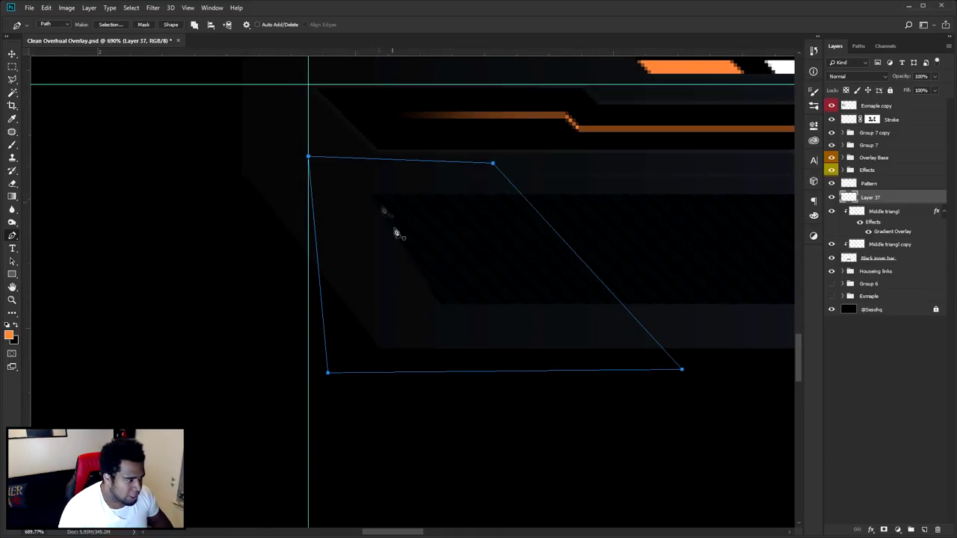
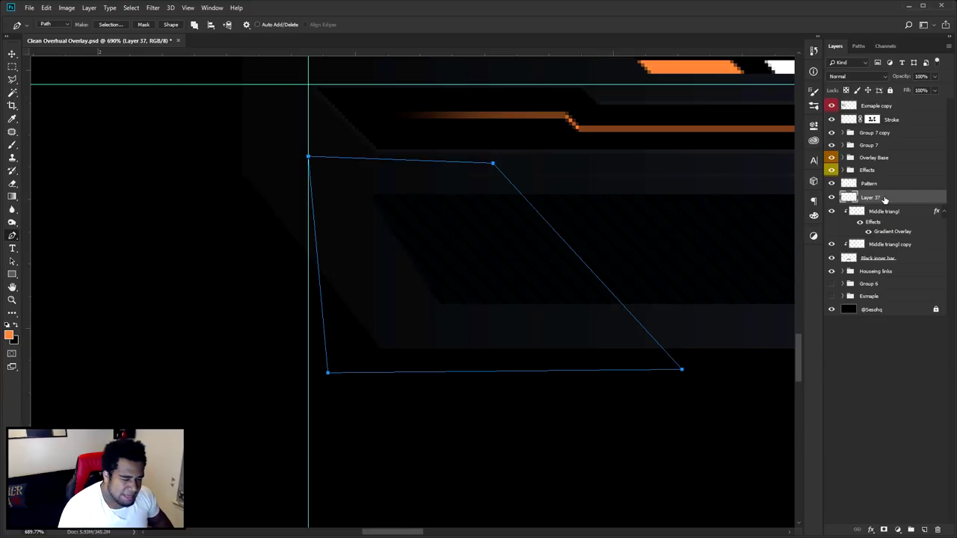
drag(905, 201, 888, 252)
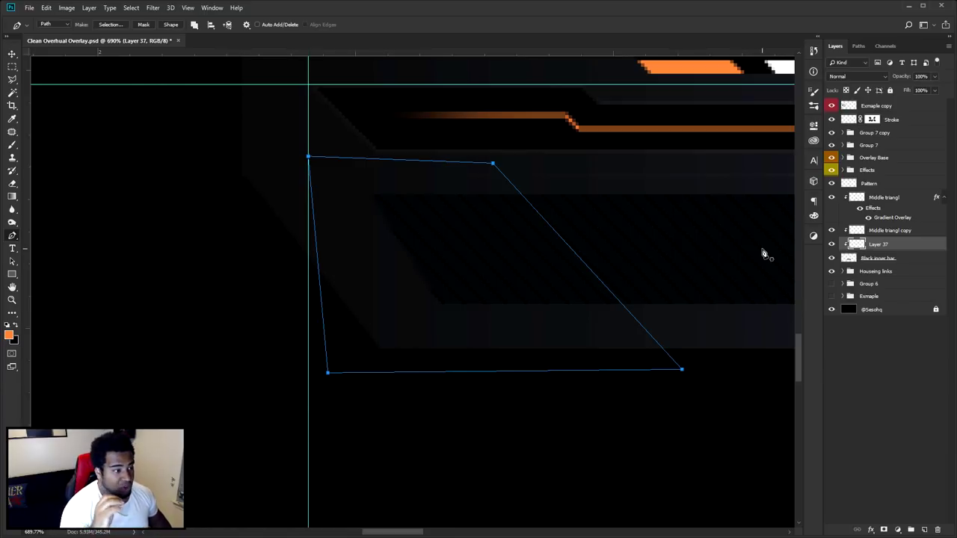
Fill the path on Layer 37 with a dark colour sampled from the frame's lower-left area, and delete the path
scroll(630, 257, down, 4)
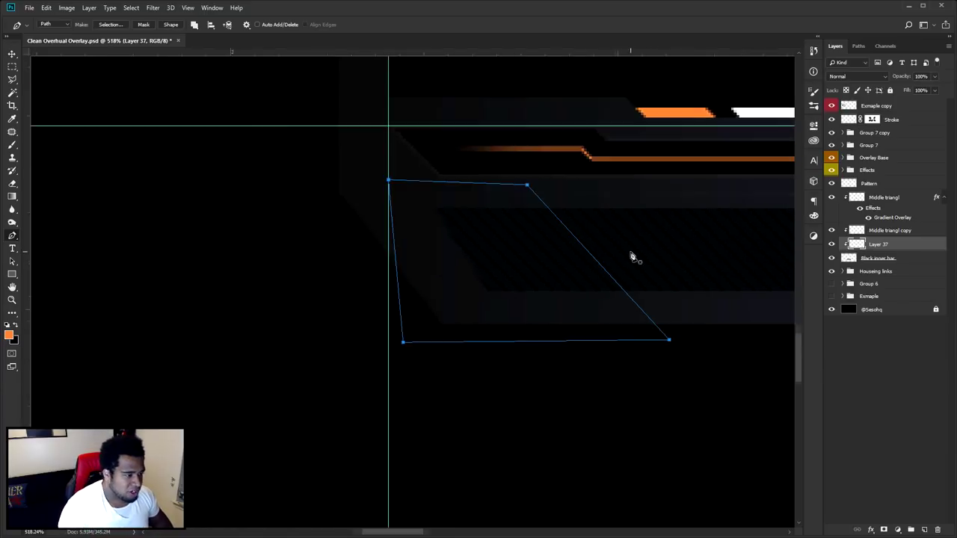
right_click(543, 254)
click(561, 298)
click(560, 294)
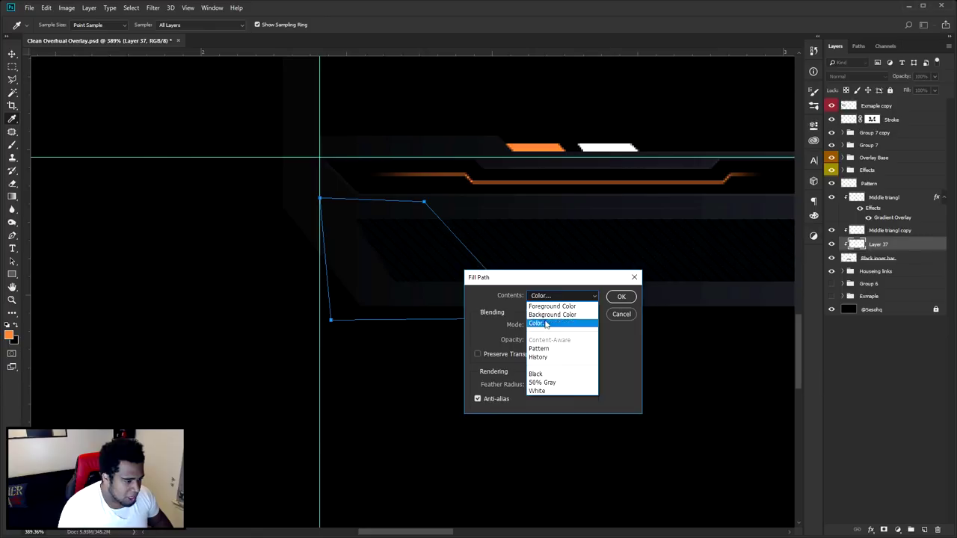
click(544, 323)
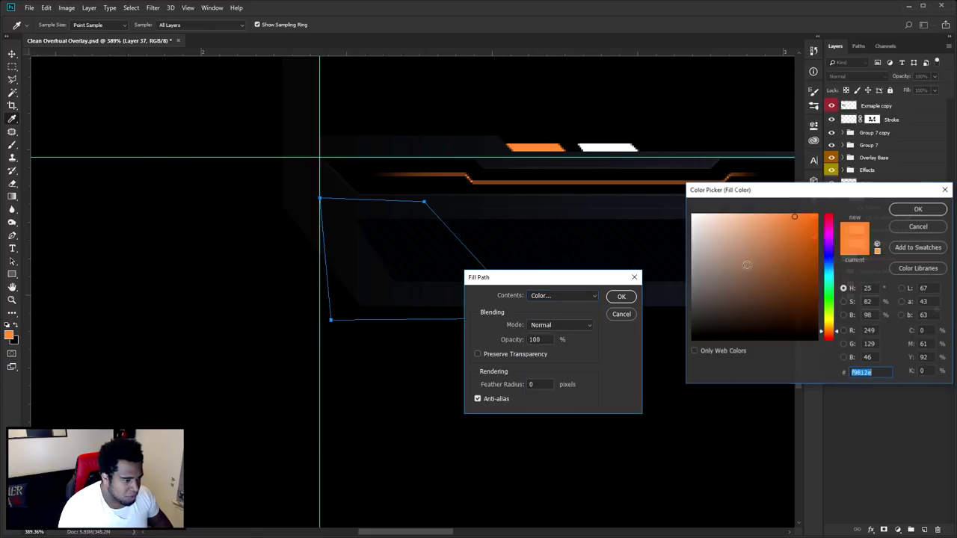
click(336, 231)
click(918, 208)
click(621, 297)
right_click(520, 251)
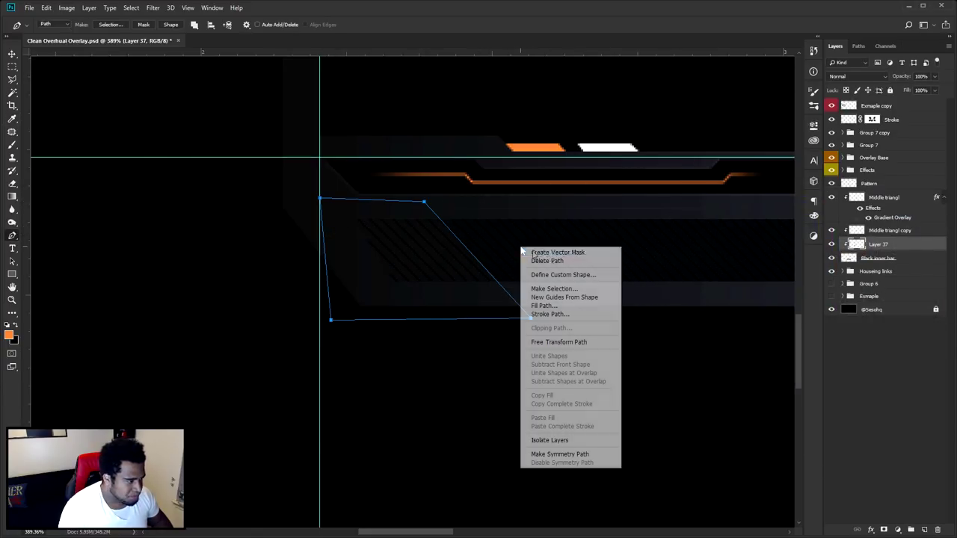
click(562, 261)
key(v)
mouse_move(493, 256)
mouse_down()
mouse_move(491, 331)
mouse_move(549, 267)
mouse_move(523, 296)
mouse_move(486, 278)
mouse_move(509, 274)
mouse_move(514, 284)
mouse_up()
Add a Gradient Overlay in Linear Dodge (Add) mode to Layer 37 with its opacity at about 89%
double_click(914, 245)
click(521, 451)
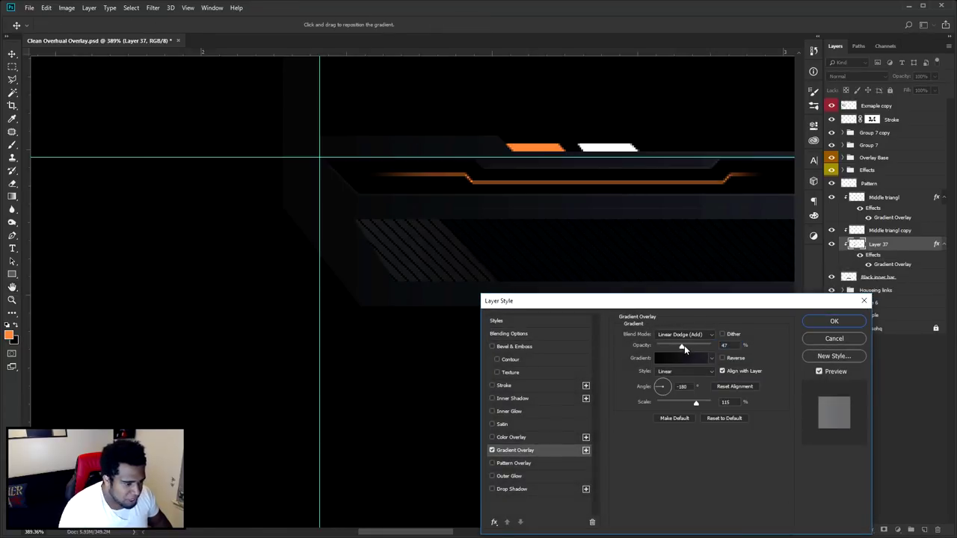
drag(681, 344, 704, 345)
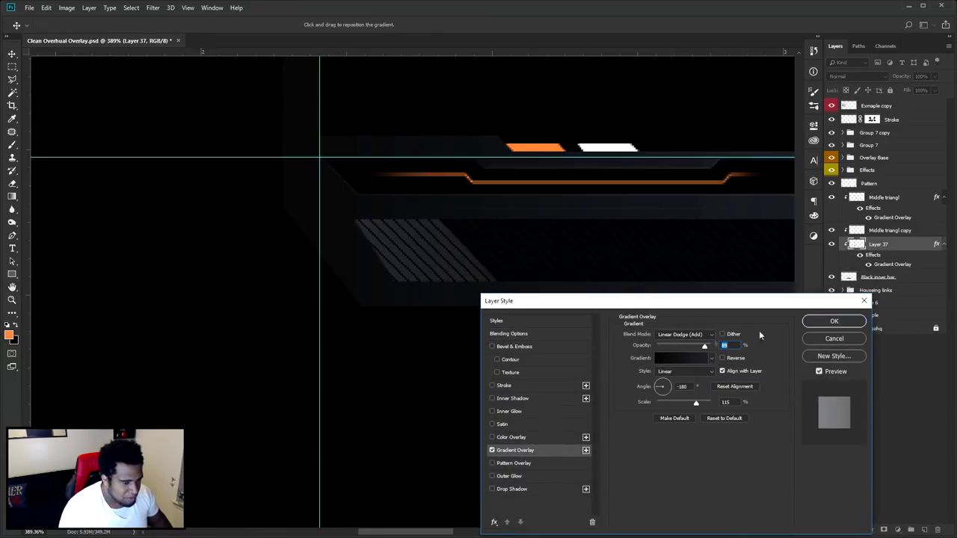
Add an orange Outer Glow to Layer 37 in Linear Dodge (Add) mode with a size of 13 px
click(510, 477)
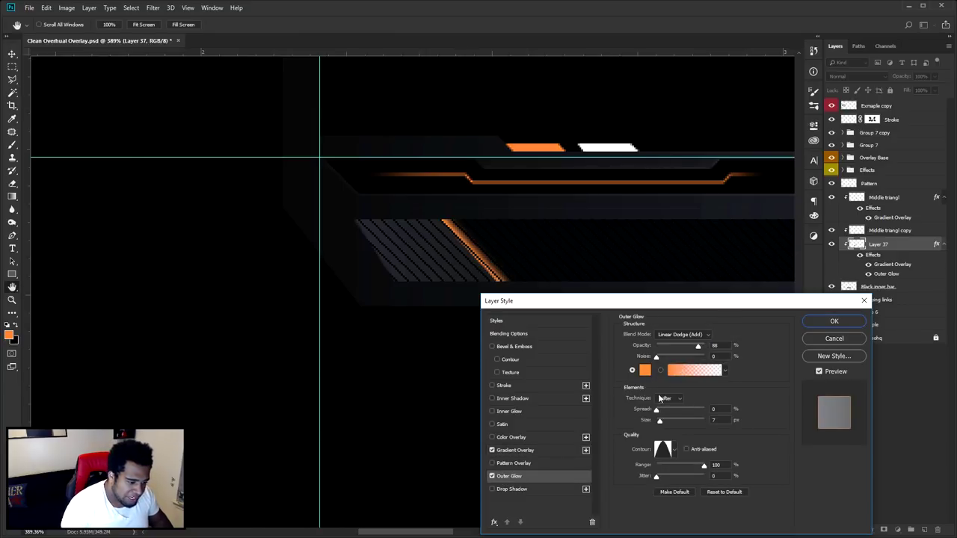
mouse_move(659, 422)
mouse_down()
mouse_move(671, 424)
mouse_move(664, 432)
mouse_move(663, 423)
mouse_up()
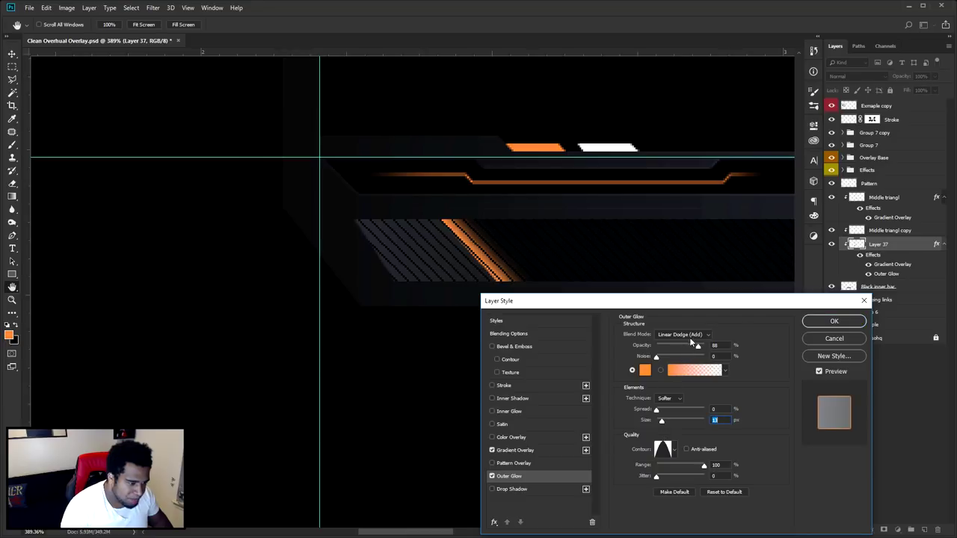
click(835, 321)
Duplicate the left striped corner shape, flip the copy horizontally, and place it at the right end of the lower panel
scroll(610, 310, down, 5)
scroll(611, 309, down, 2)
drag(587, 314, 419, 308)
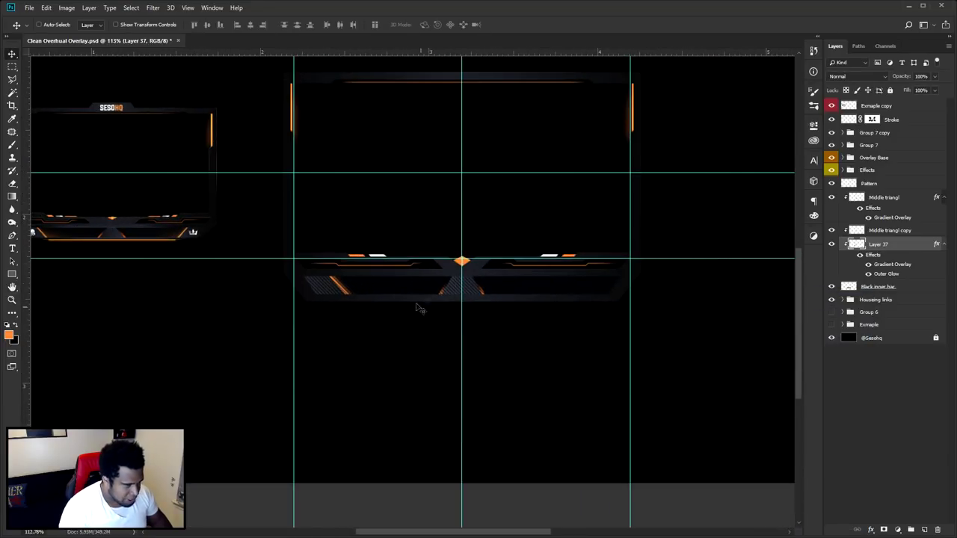
scroll(773, 256, up, 2)
drag(256, 314, 574, 319)
key(ctrl+t)
right_click(528, 297)
click(561, 421)
drag(470, 299, 528, 313)
key(Return)
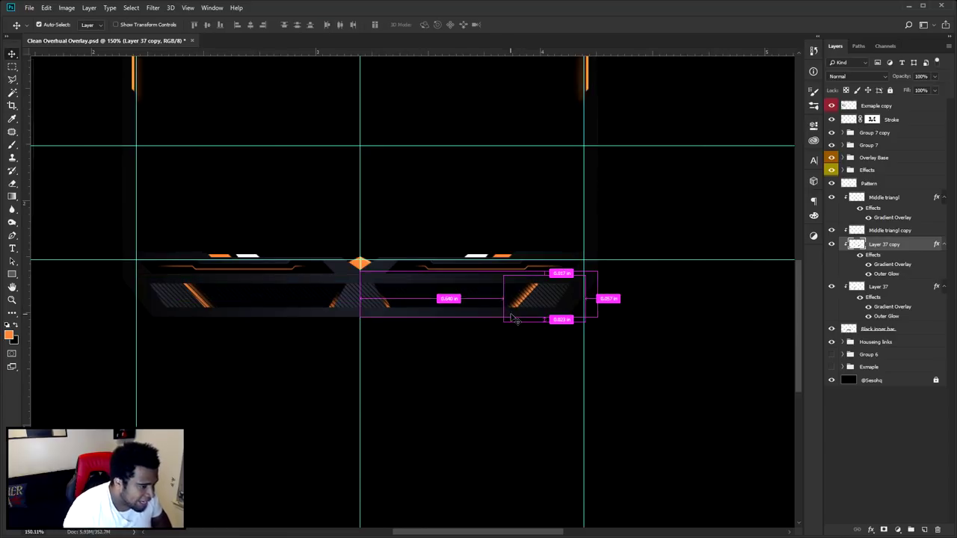
Review the mirrored corner shapes across the whole overlay with the guides hidden, and show the guides again
key(ctrl+semicolon)
scroll(555, 327, down, 5)
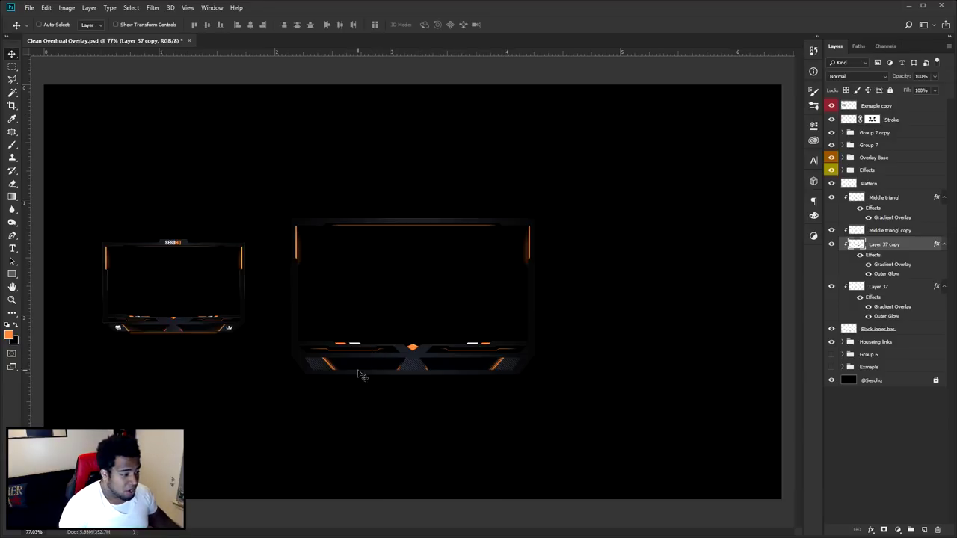
scroll(409, 361, up, 5)
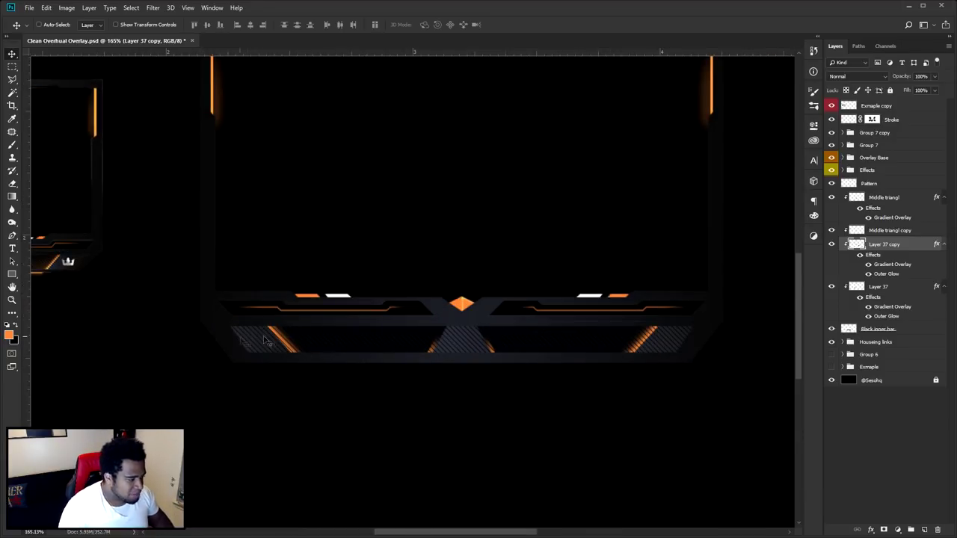
scroll(650, 361, down, 2)
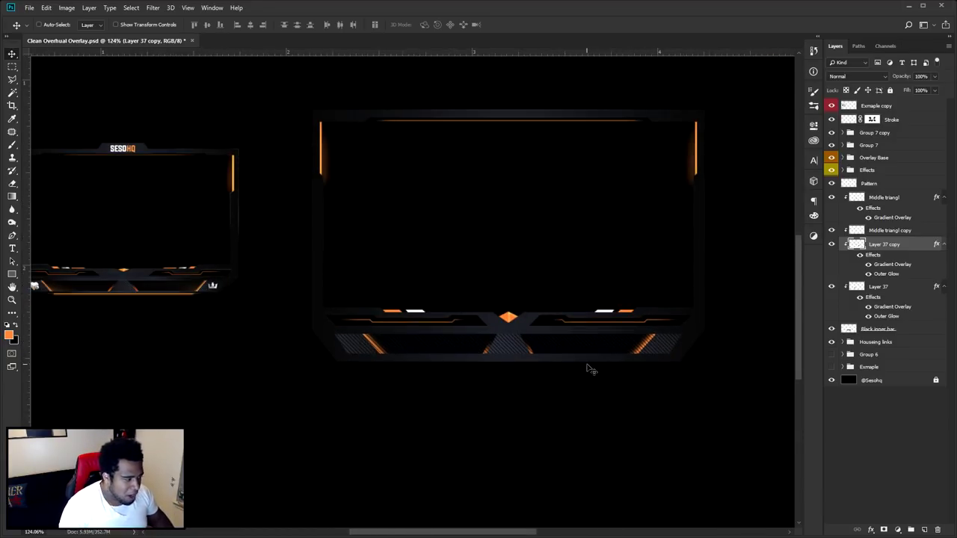
scroll(587, 368, up, 2)
key(ctrl+semicolon)
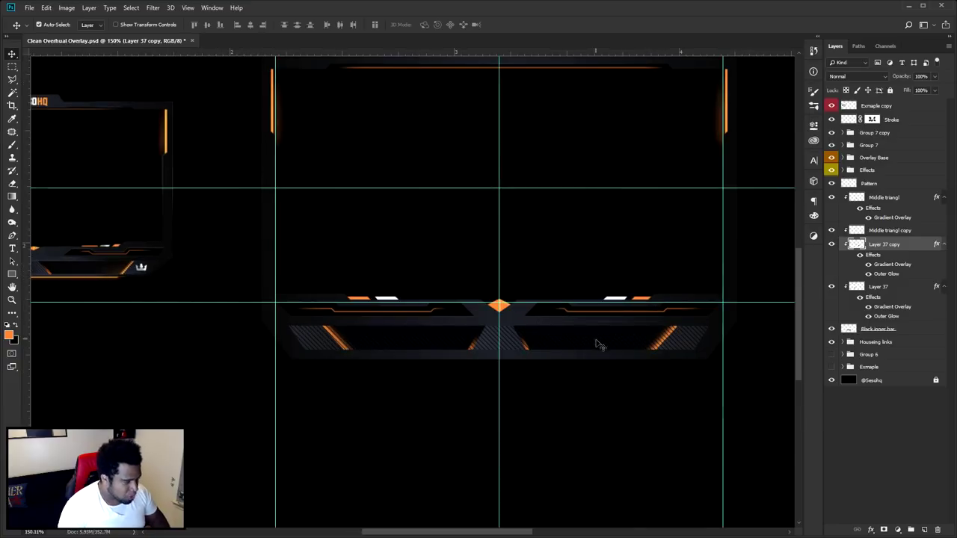
Create a new layer above Group 6 and draw a closed four-point path along the lower panel's underside, ending at the centre guide
scroll(534, 386, up, 2)
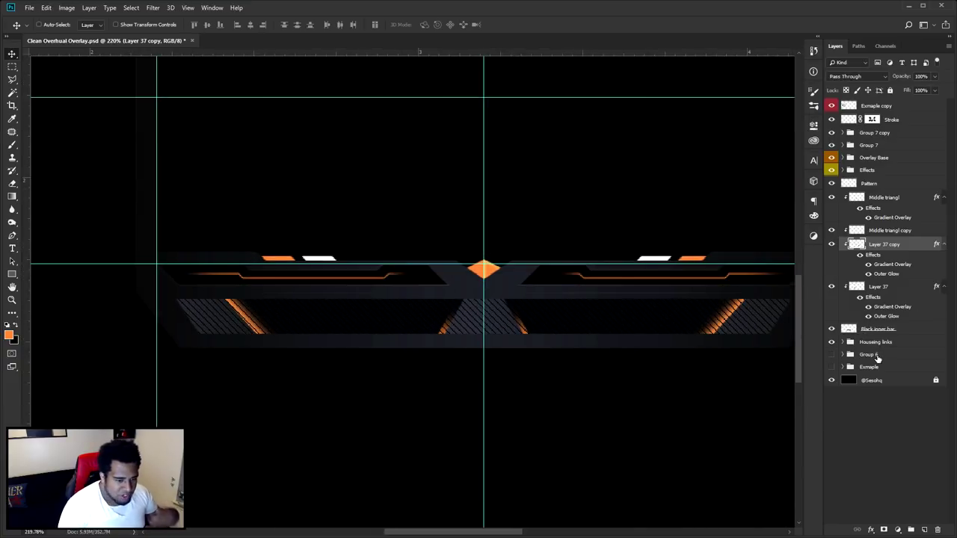
click(875, 356)
click(923, 529)
key(p)
scroll(297, 351, up, 2)
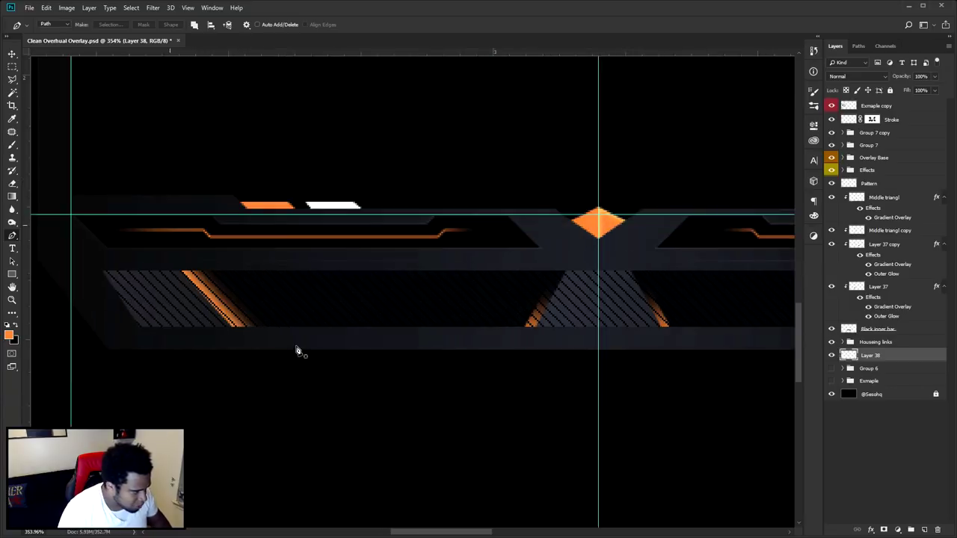
scroll(297, 351, up, 1)
click(229, 343)
click(248, 362)
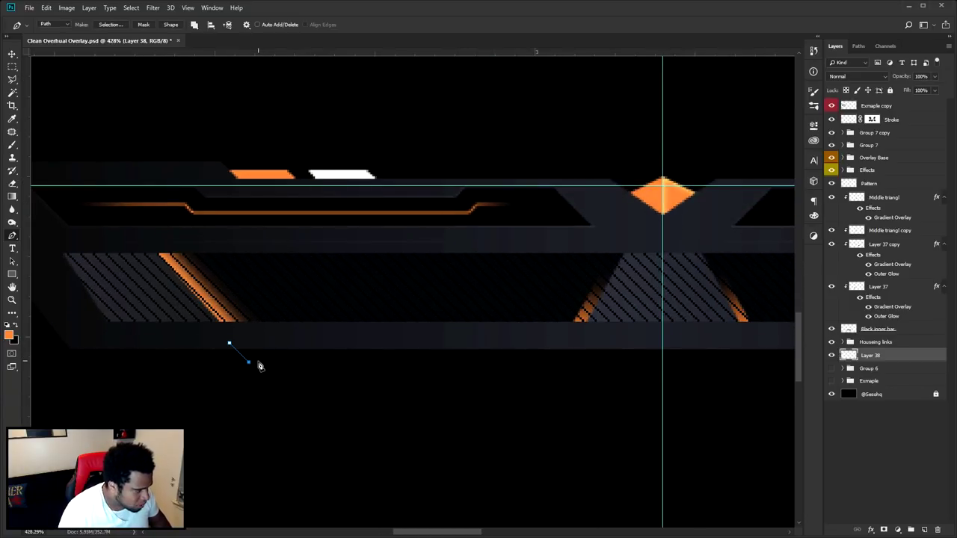
click(662, 362)
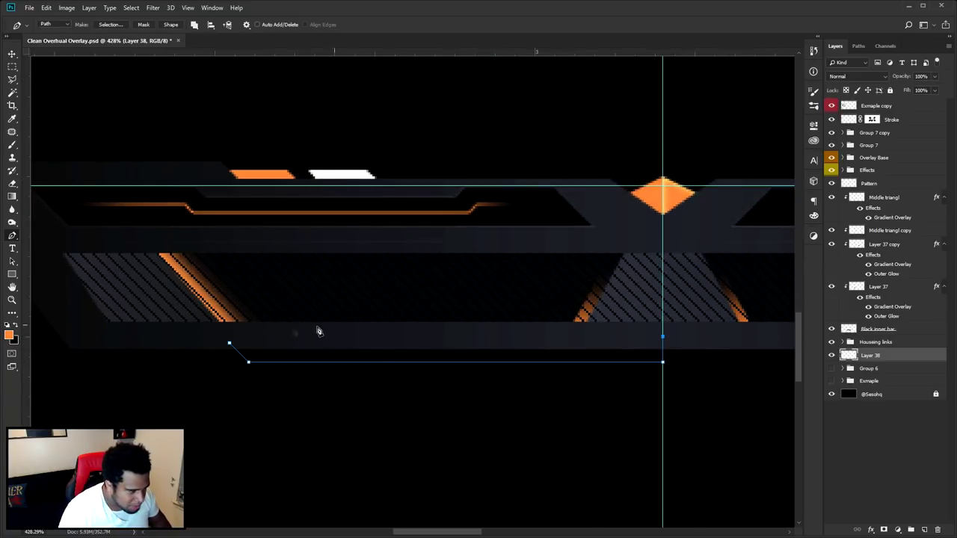
click(230, 344)
Fill the underside bar path on Layer 38 with the orange foreground colour, and delete the path
right_click(293, 321)
click(329, 157)
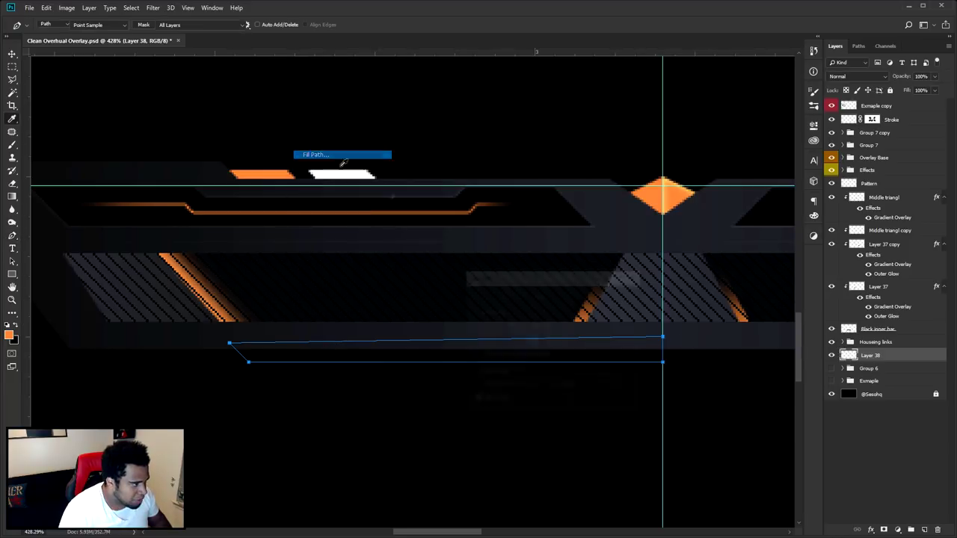
click(596, 296)
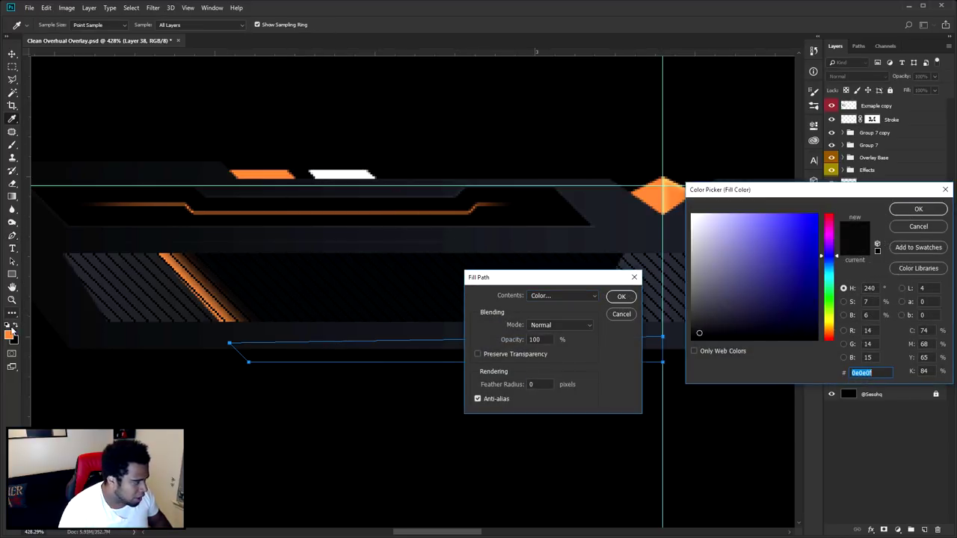
click(10, 333)
click(902, 210)
click(621, 296)
key(v)
right_click(538, 261)
click(572, 278)
scroll(572, 278, down, 4)
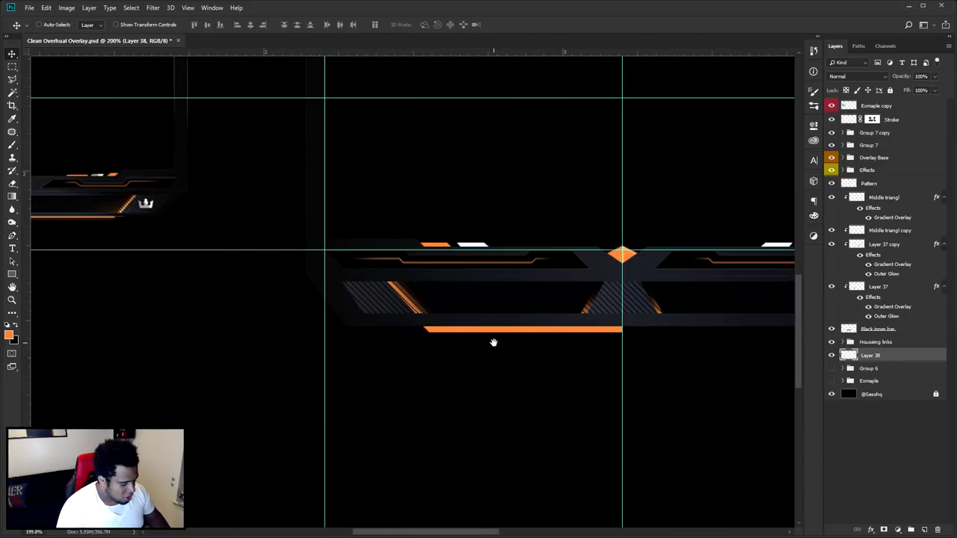
Duplicate the orange underside bar, flip the copy horizontally, and align it from the centre guide to the right
drag(386, 359, 605, 360)
key(ctrl+semicolon)
key(ctrl+t)
right_click(652, 346)
click(681, 471)
drag(574, 340, 556, 341)
key(Return)
key(ctrl+semicolon)
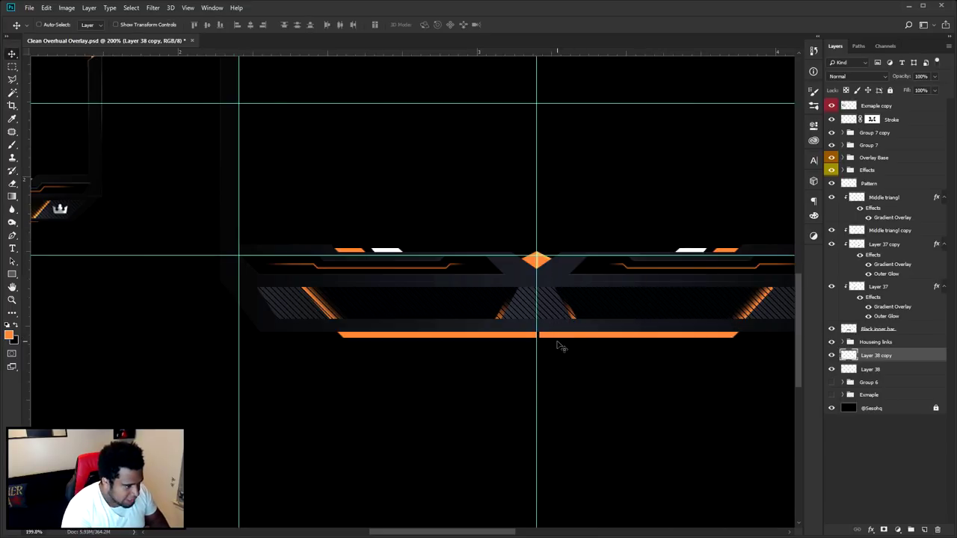
Hide the guides and merge Layer 38 with Layer 38 copy into a single orange bar layer
key(ctrl+semicolon)
scroll(603, 319, down, 2)
shift+click(876, 370)
key(ctrl+e)
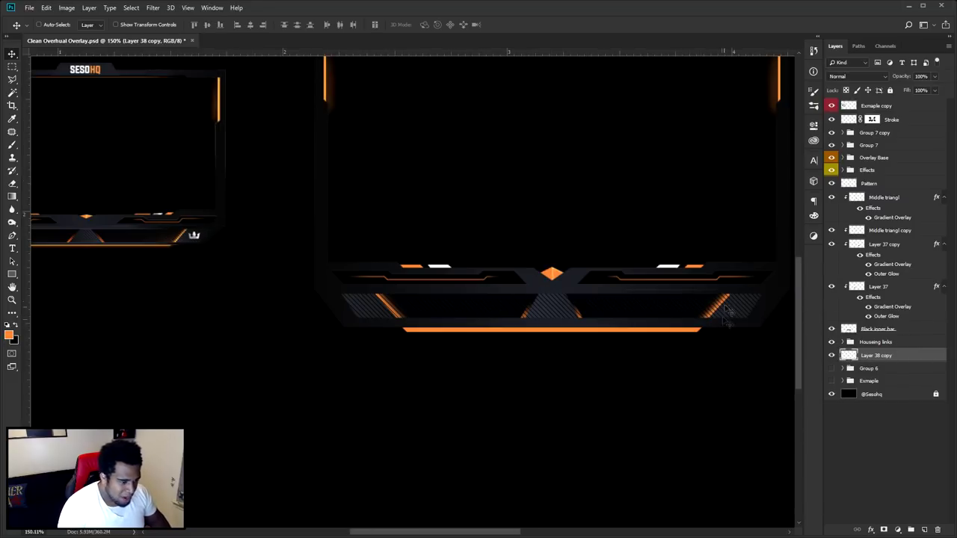
key(ctrl+z)
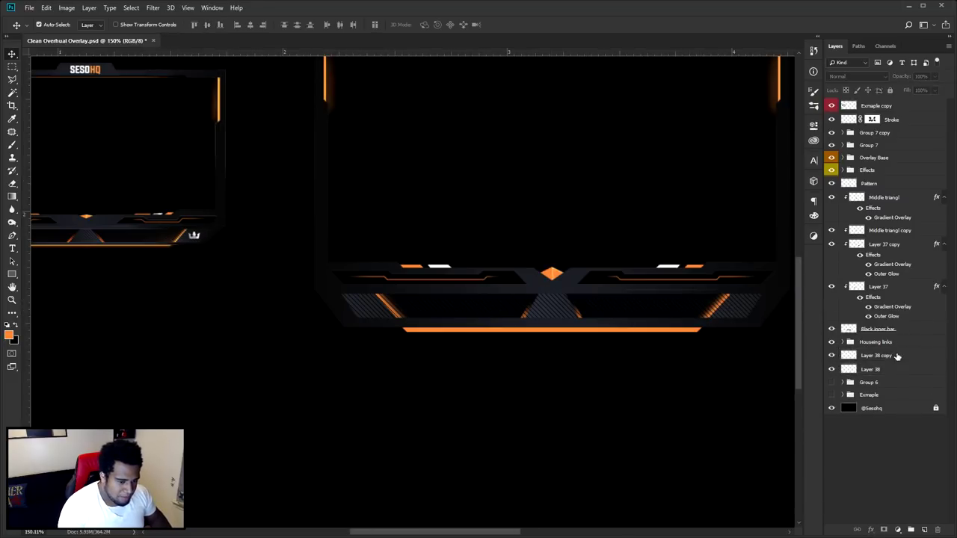
key(ctrl+e)
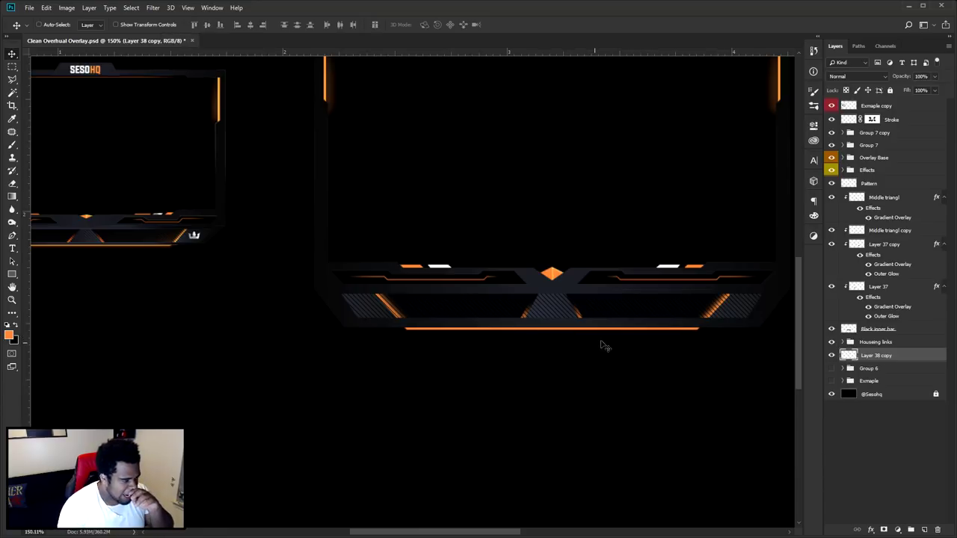
Add an orange Outer Glow to the merged underside bar with 22% opacity and a size of 8 px
double_click(914, 356)
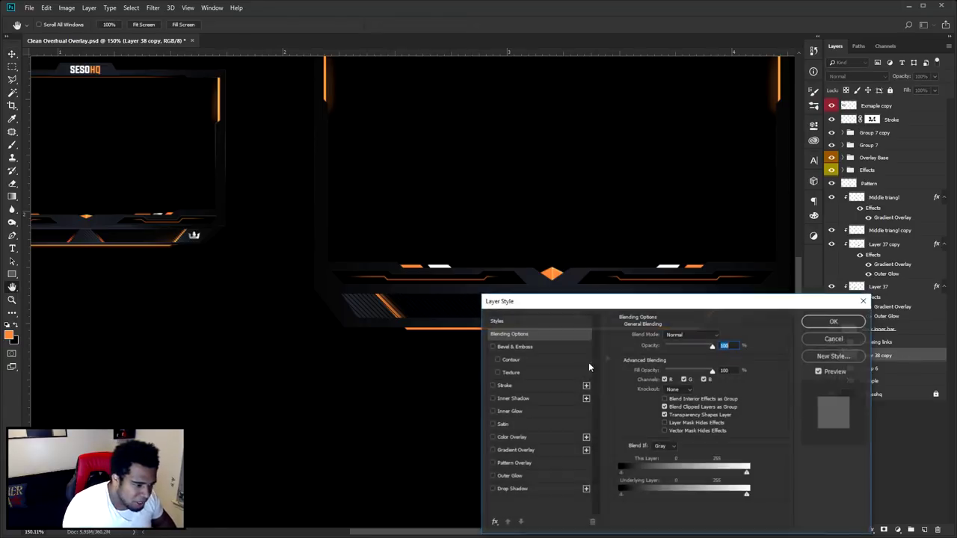
click(506, 474)
drag(666, 307, 745, 357)
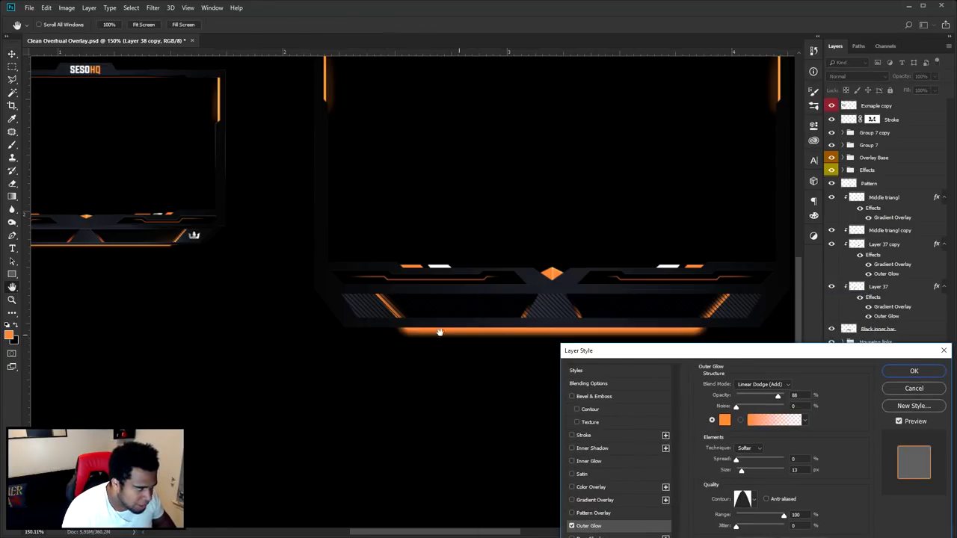
drag(766, 398, 746, 397)
key(Down)
key(Down)
key(Down)
key(Down)
key(Down)
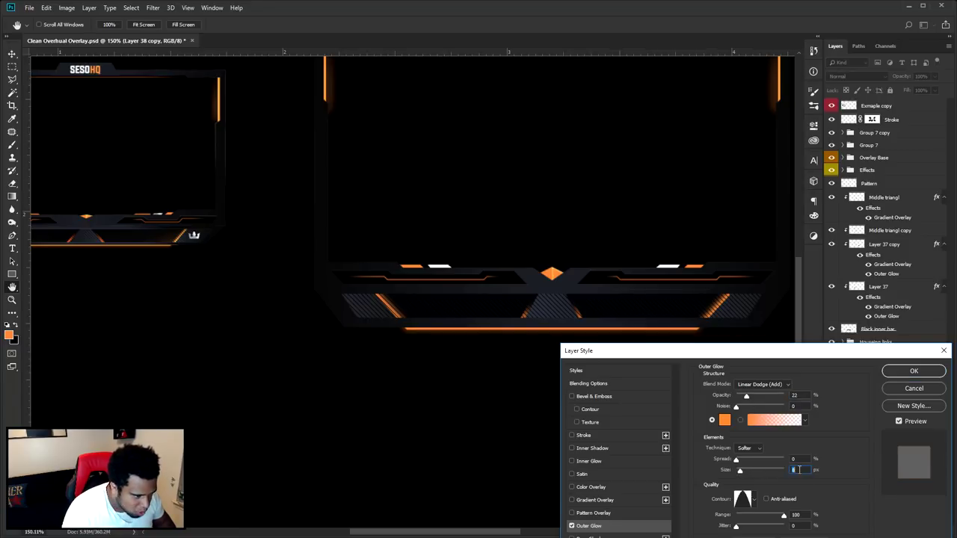
Add a light orange Inner Glow to the underside bar in Linear Dodge (Add) mode with 33% opacity and 4 px size
click(589, 462)
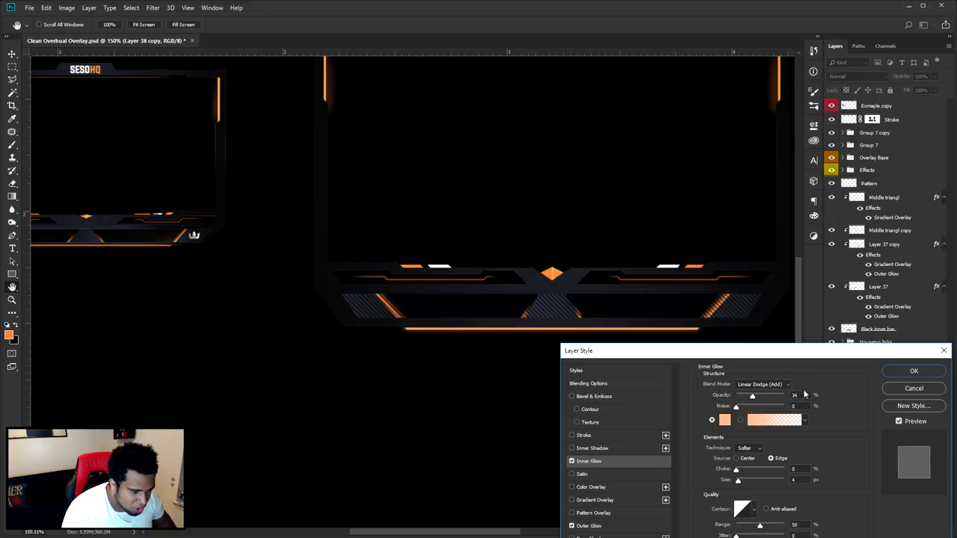
click(763, 385)
scroll(805, 394, up, 1)
click(724, 421)
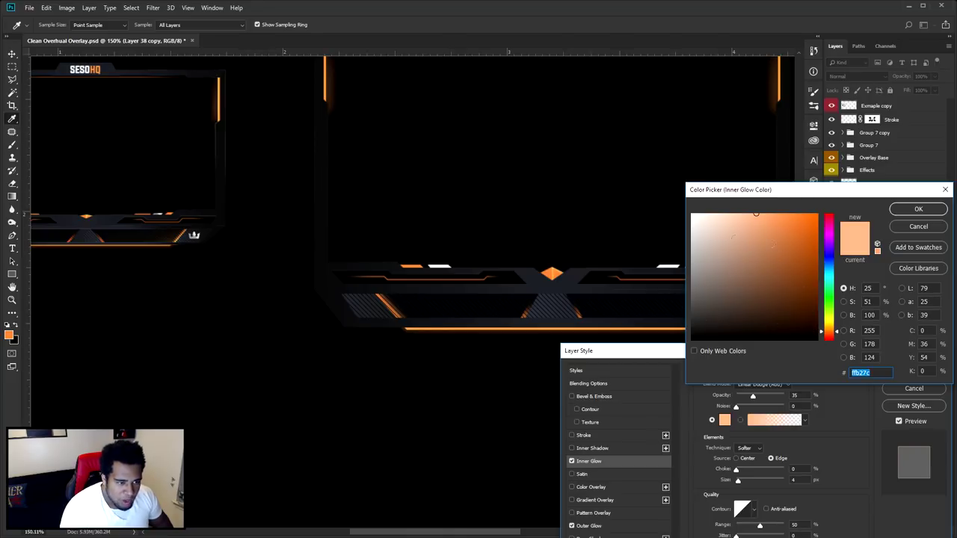
click(551, 272)
drag(771, 229, 751, 214)
click(918, 209)
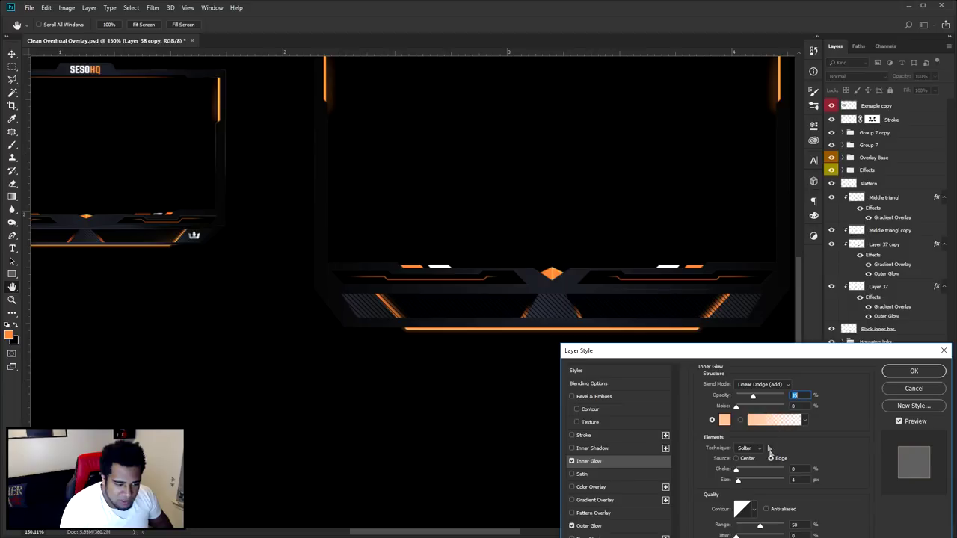
click(800, 478)
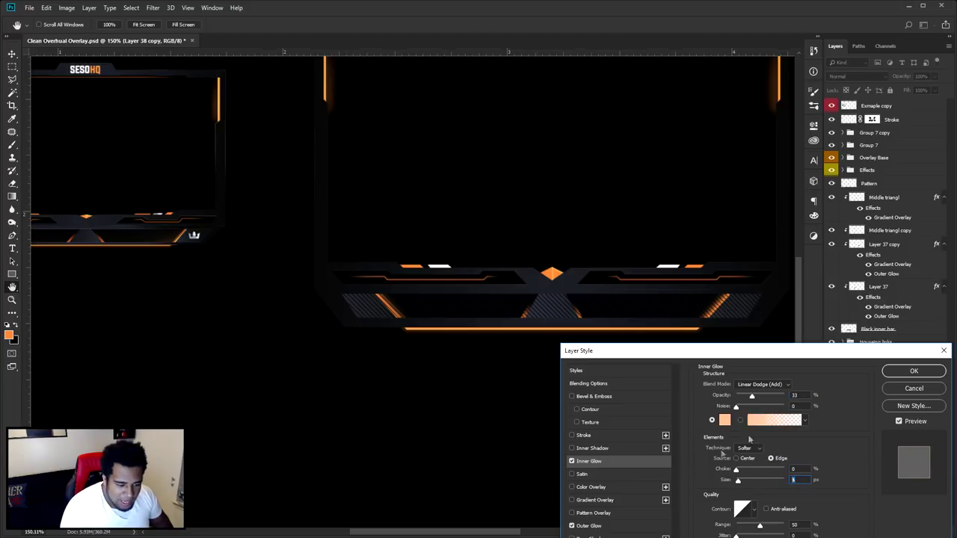
drag(796, 351, 782, 304)
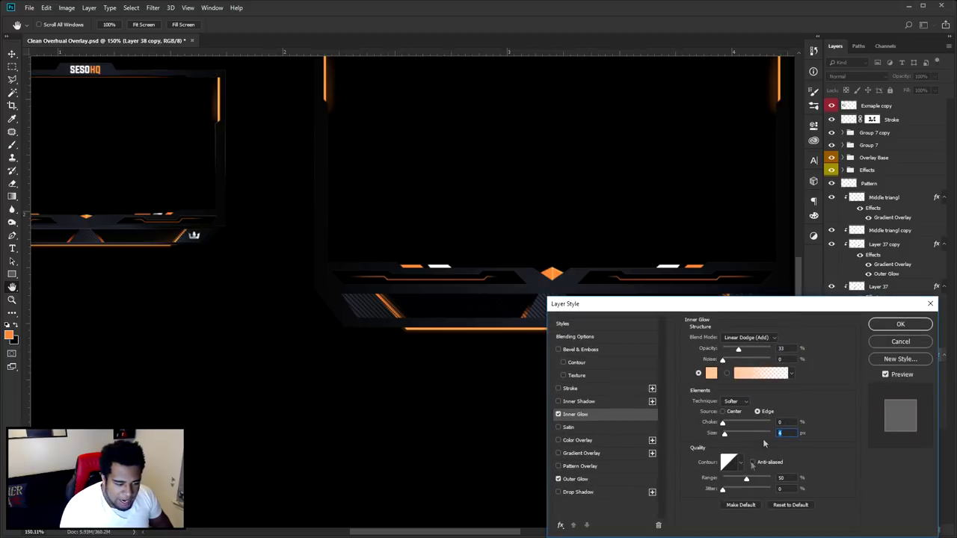
click(896, 323)
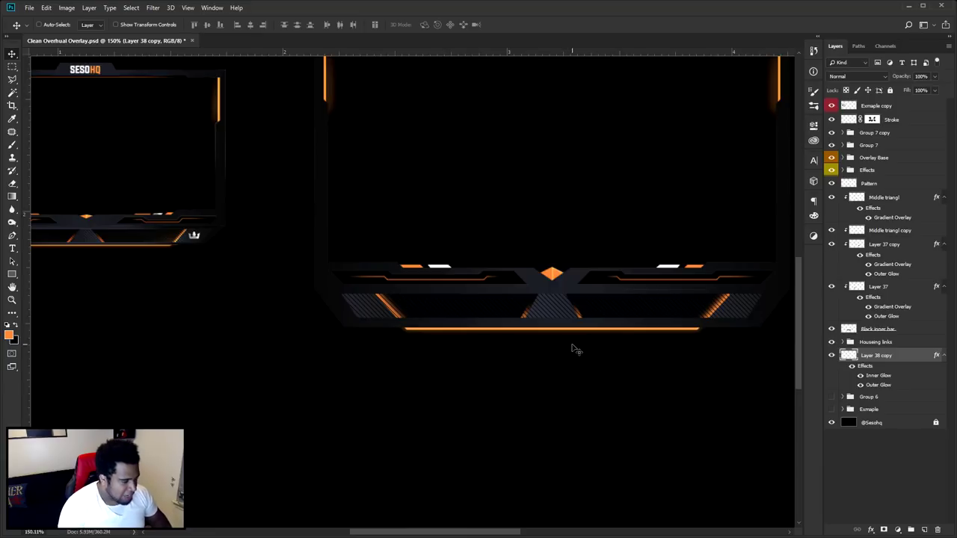
scroll(576, 349, down, 6)
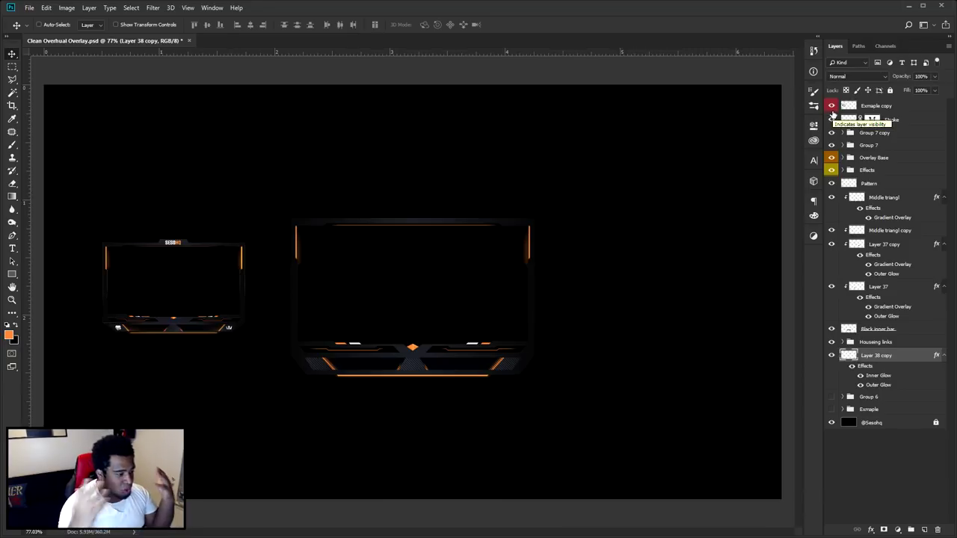
Add an orange text layer reading SESOHQ above the Exmaple copy layer, over the frame's lower panel
click(860, 108)
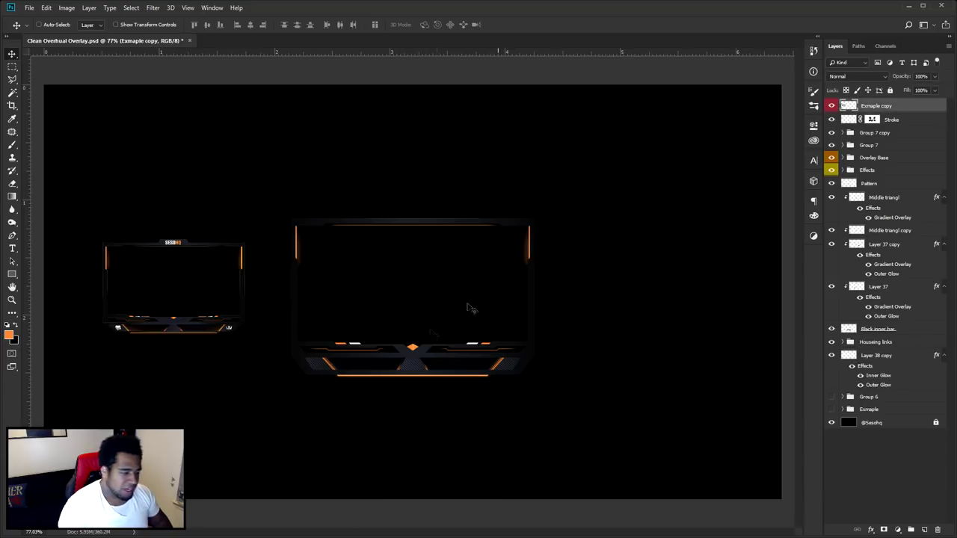
key(t)
click(358, 370)
text(TWT)
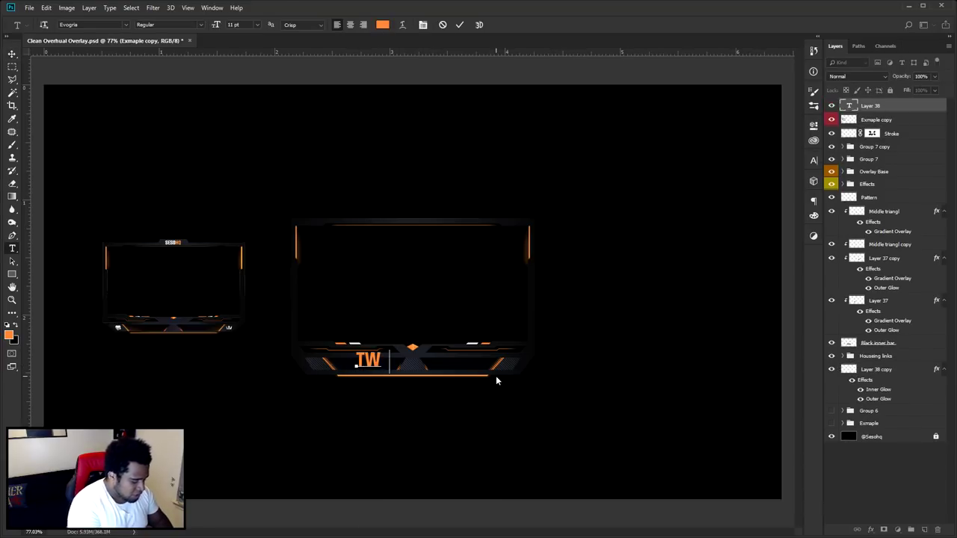
key(BackSpace)
key(BackSpace)
key(BackSpace)
key(Escape)
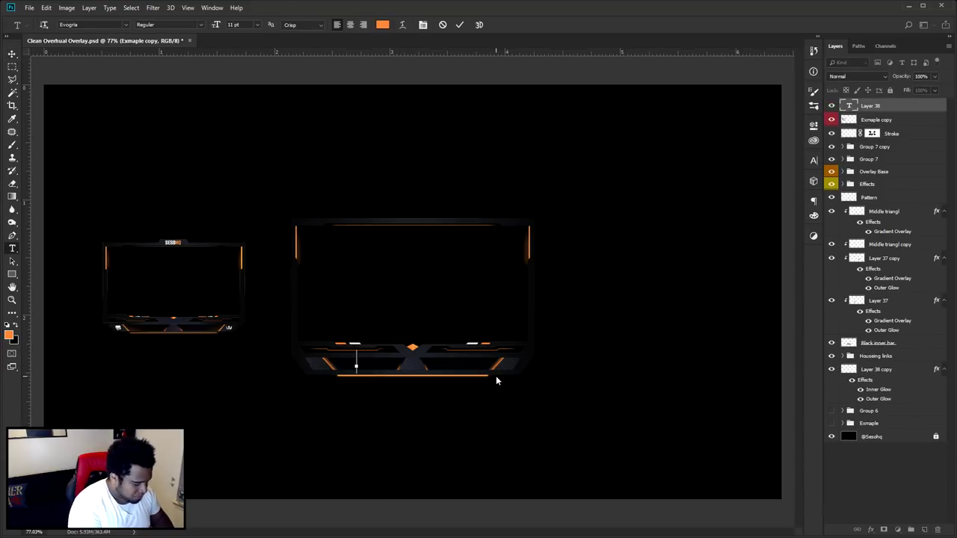
click(363, 367)
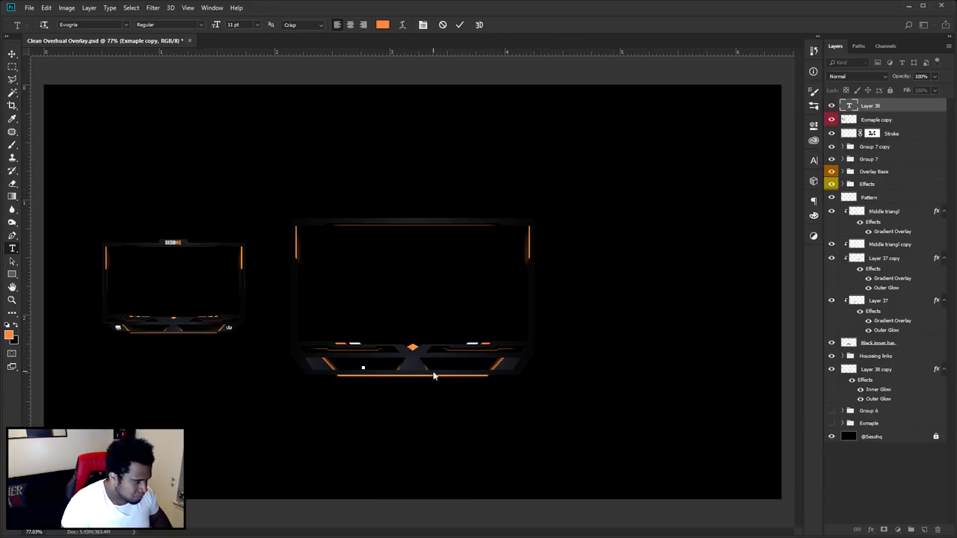
text(SESOHQ)
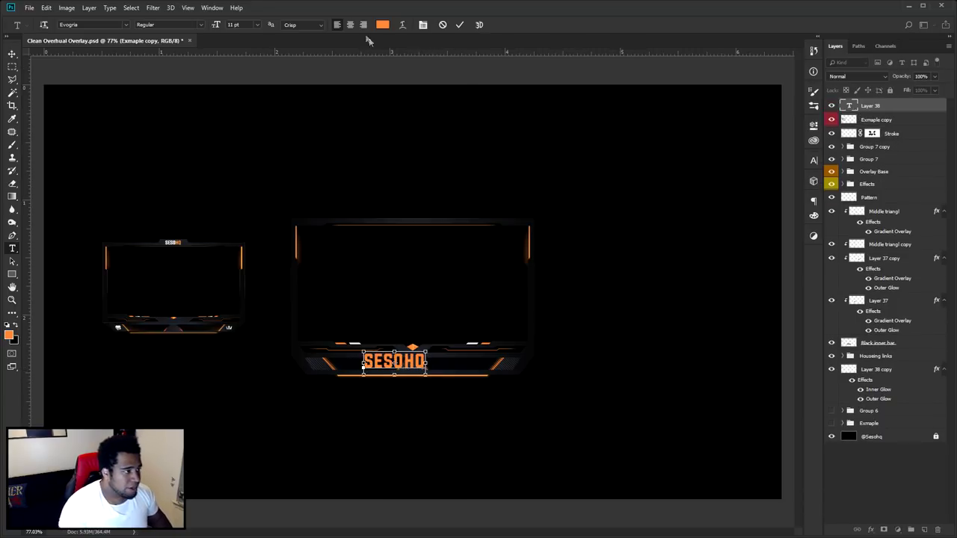
Group all overlay layers from Group 7 copy down to Layer 38 copy
click(880, 146)
shift+click(876, 370)
key(ctrl+g)
click(831, 146)
click(831, 146)
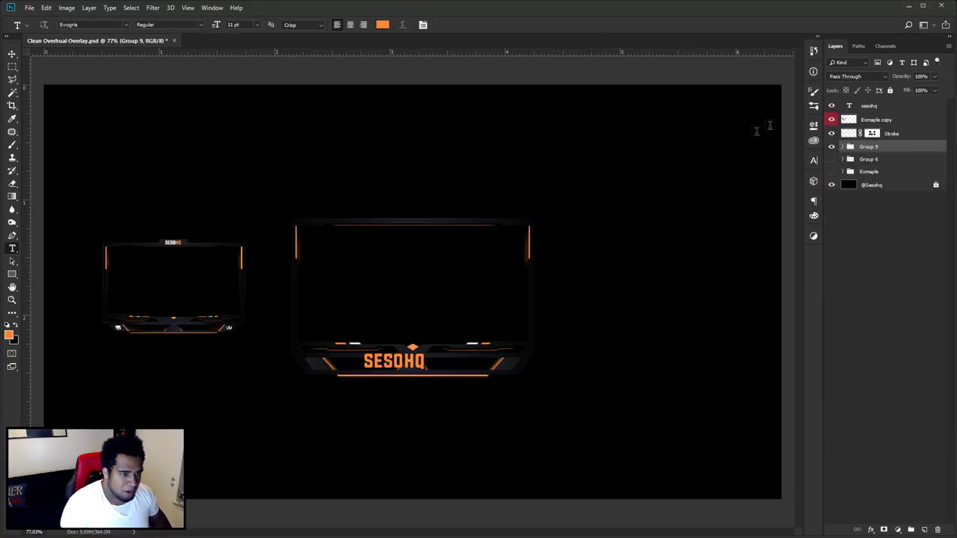
key(ctrl+t)
key(Return)
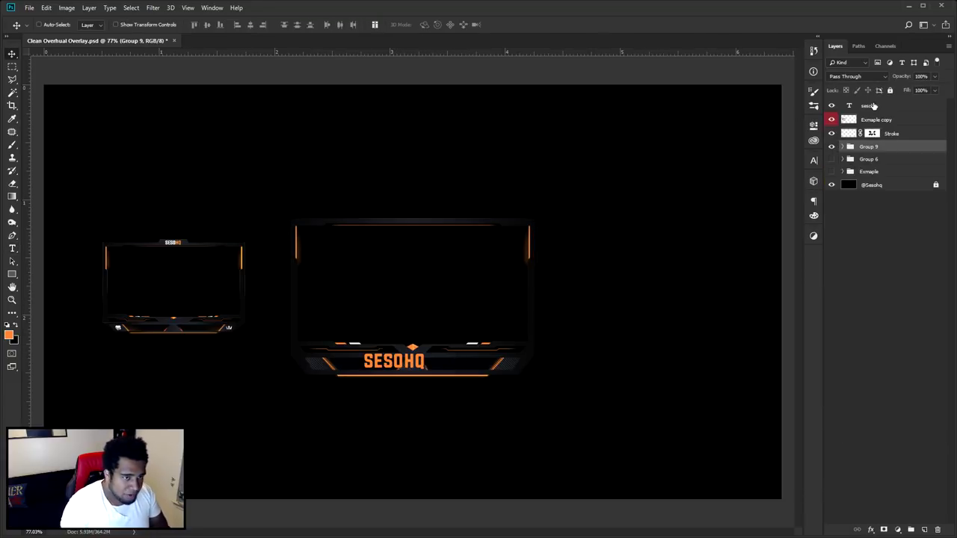
Move the Stroke layer to the top inside Group 9 and delete the Exmaple copy layer
click(871, 106)
click(831, 119)
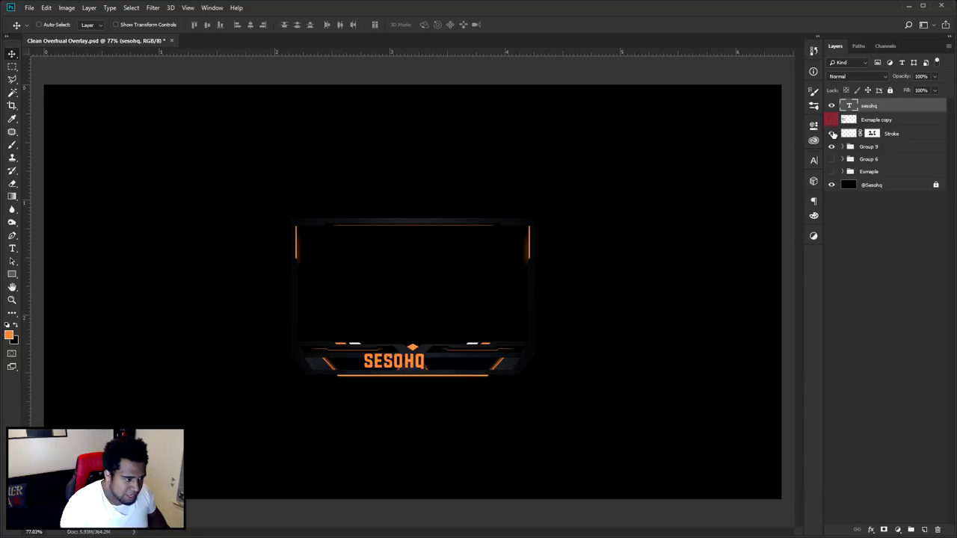
click(885, 134)
drag(901, 137, 890, 153)
scroll(638, 266, up, 3)
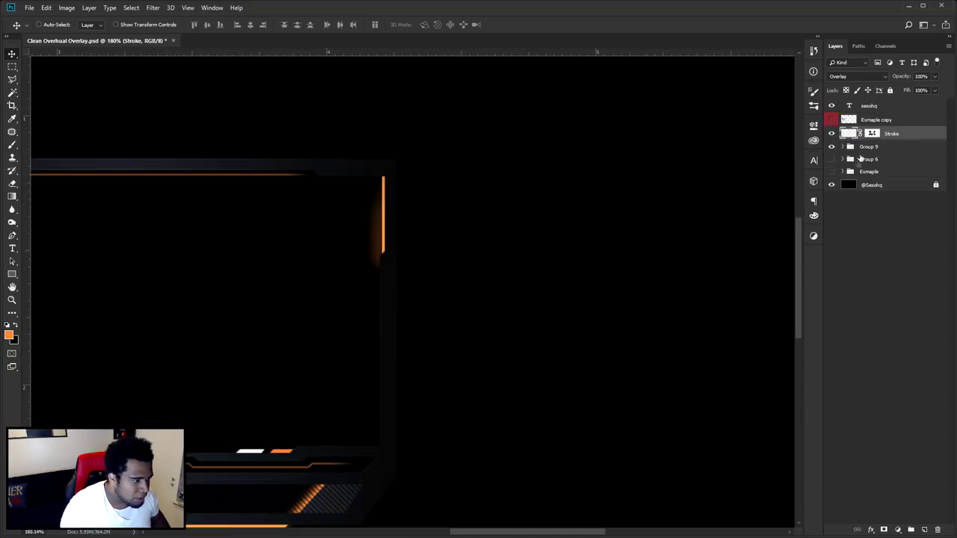
click(842, 147)
drag(889, 135, 897, 156)
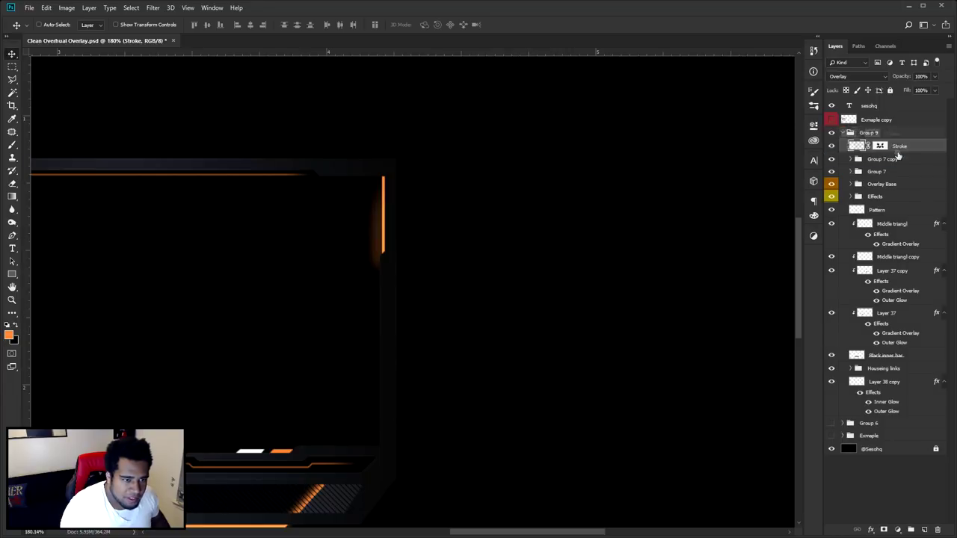
click(842, 133)
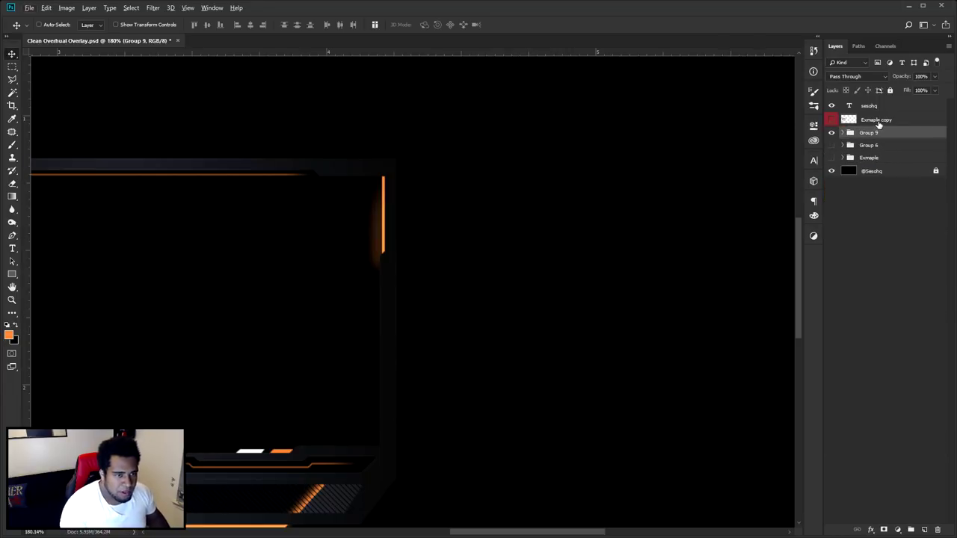
click(878, 121)
key(Delete)
Shrink the SESOHQ text and fit it inside the left black bar of the lower panel
click(872, 106)
scroll(524, 295, down, 2)
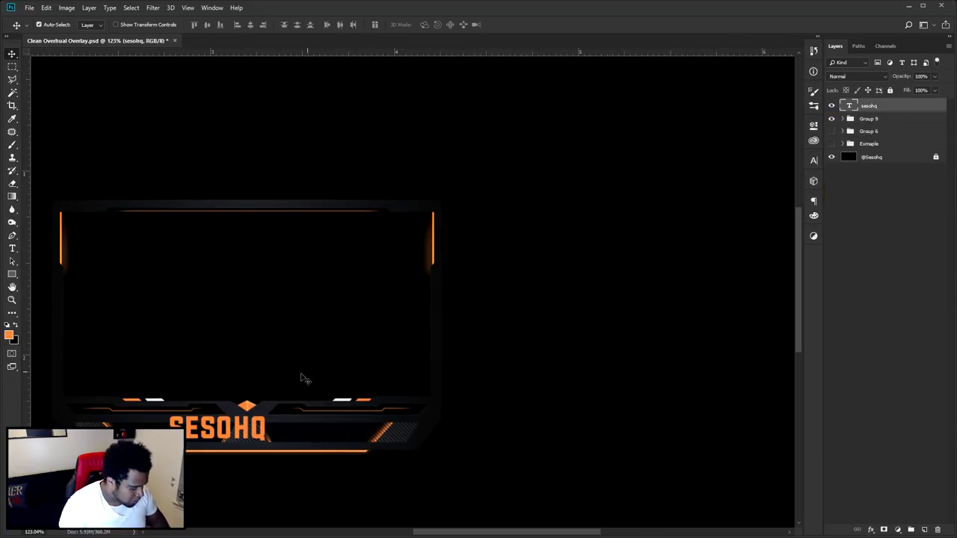
key(ctrl+t)
drag(266, 428, 189, 432)
key(Return)
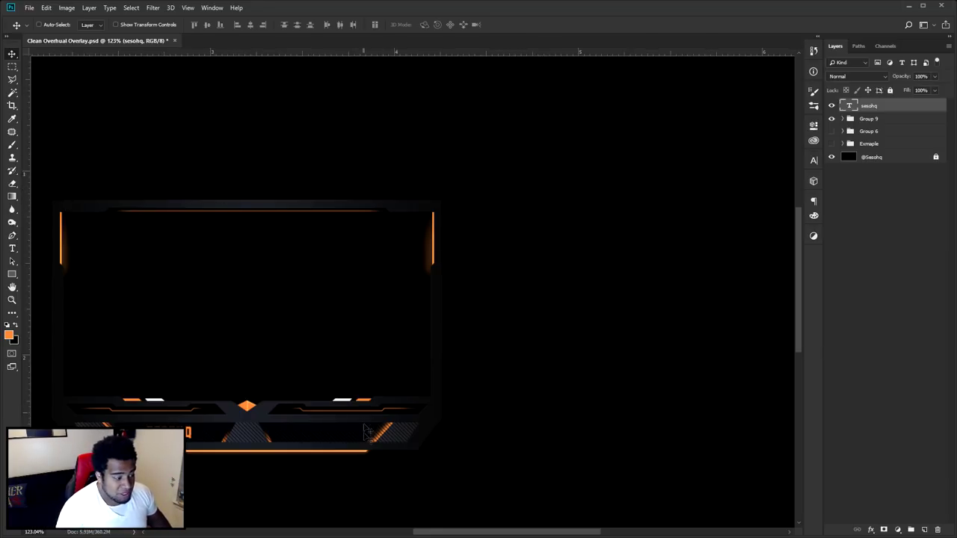
key(p)
click(441, 201)
click(411, 178)
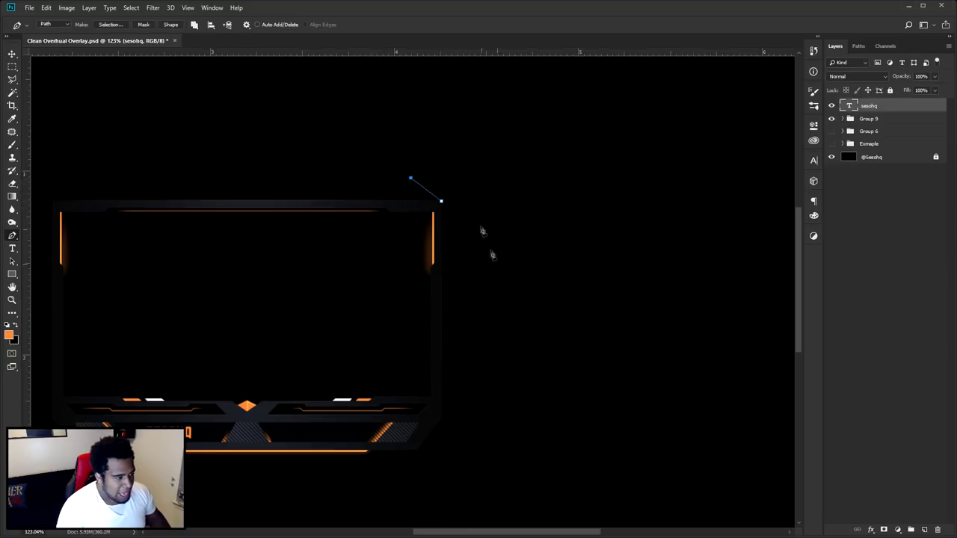
click(466, 195)
click(497, 228)
click(419, 226)
ctrl+click(411, 179)
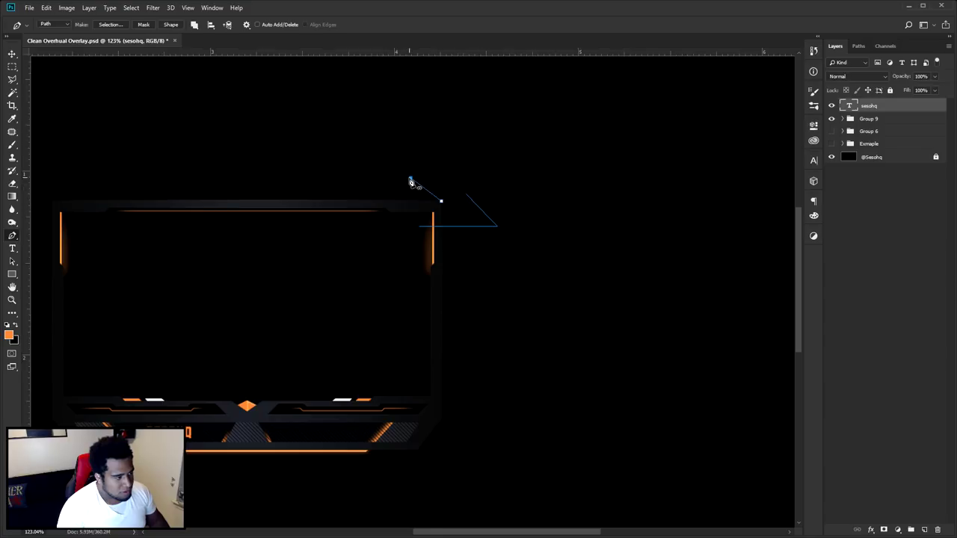
right_click(472, 179)
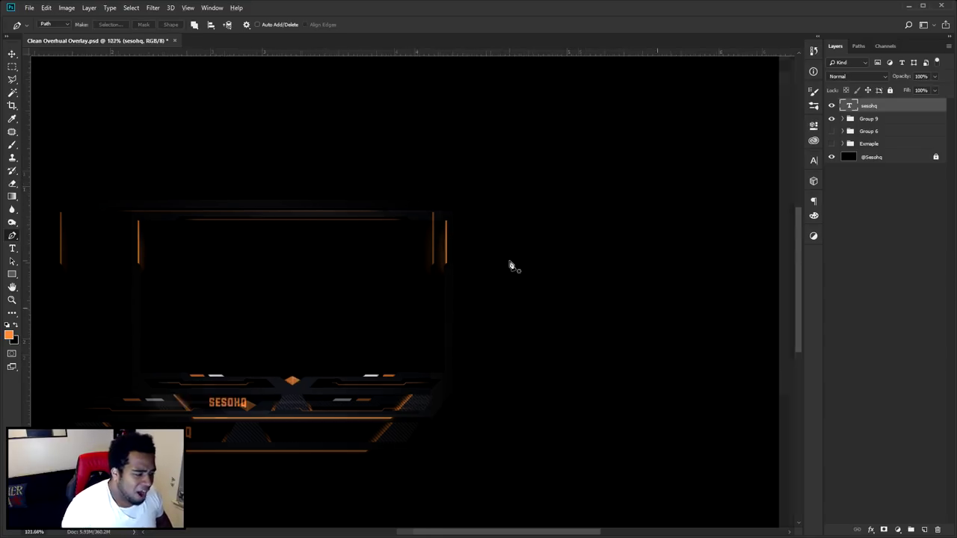
key(ctrl+0)
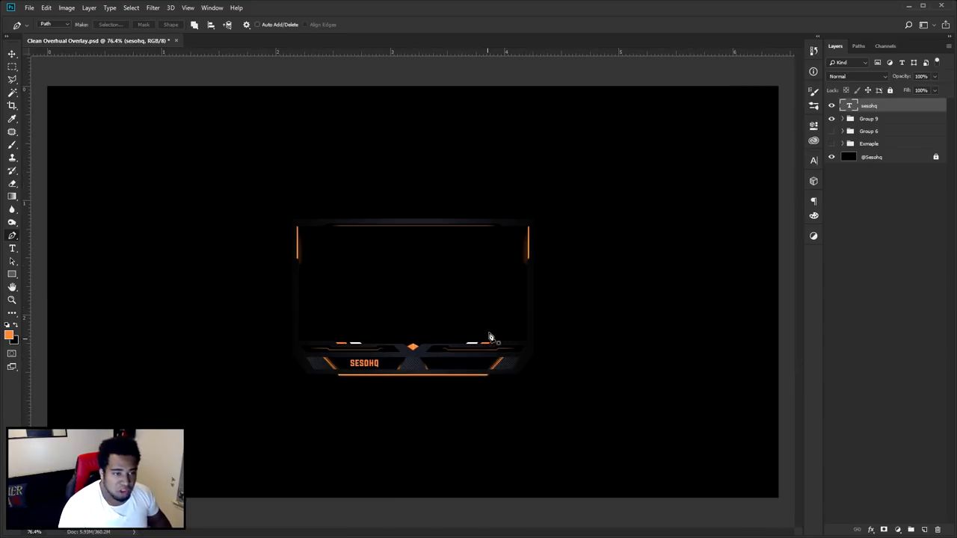
click(831, 119)
click(831, 119)
key(ctrl+semicolon)
key(v)
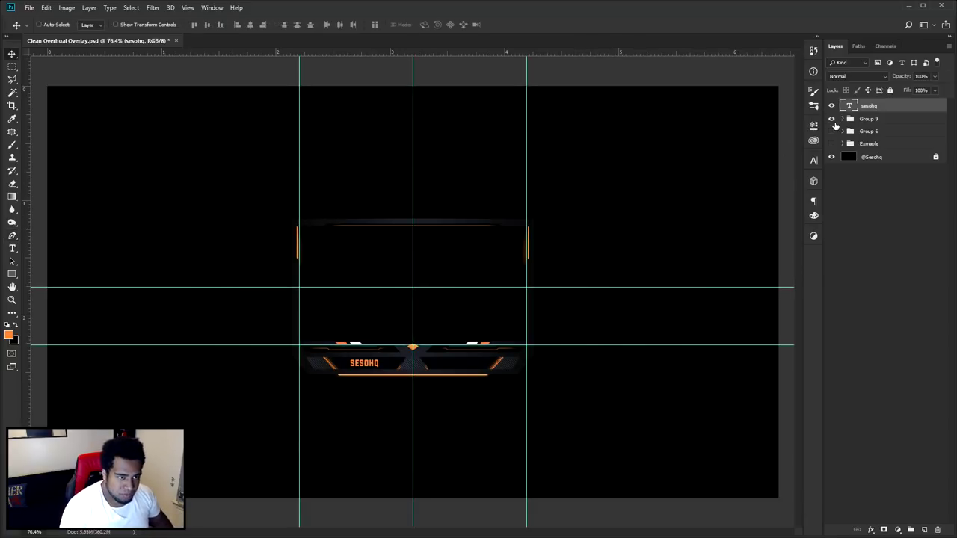
click(830, 156)
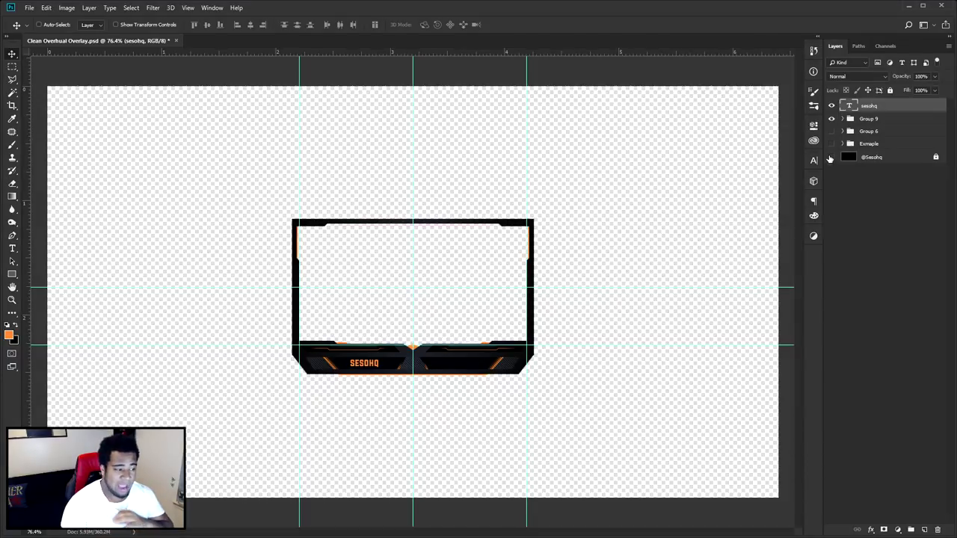
Hide the SESOHQ text layer and move Group 9 to the lower-left corner of the canvas
click(832, 106)
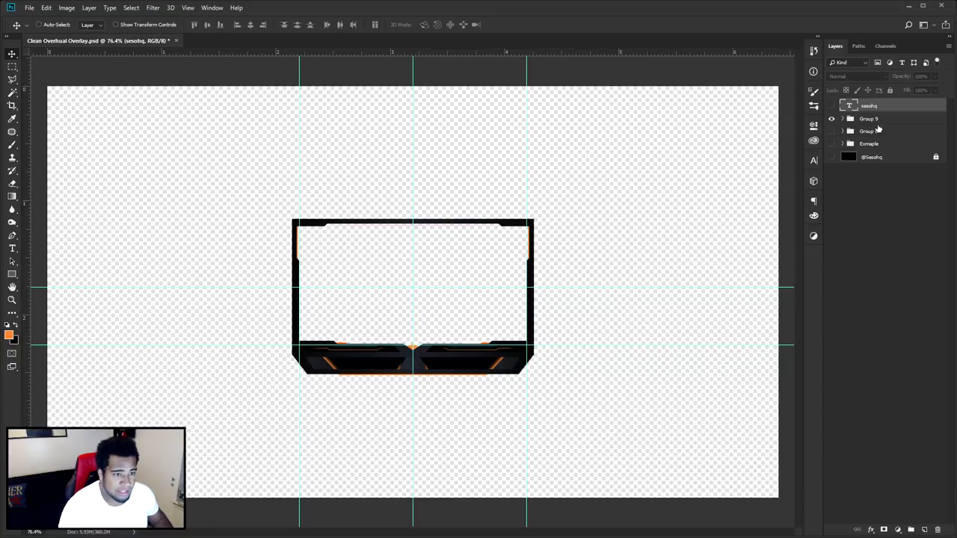
click(871, 119)
drag(578, 277, 374, 400)
Scale Group 9 down to about 76% and shift it slightly towards the canvas's lower-left corner
key(ctrl+t)
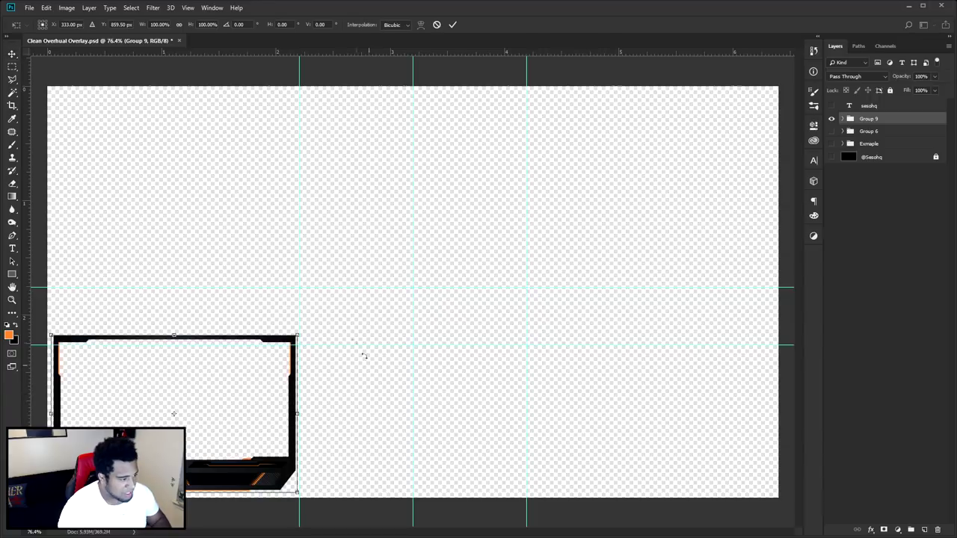
drag(297, 336, 264, 349)
key(Return)
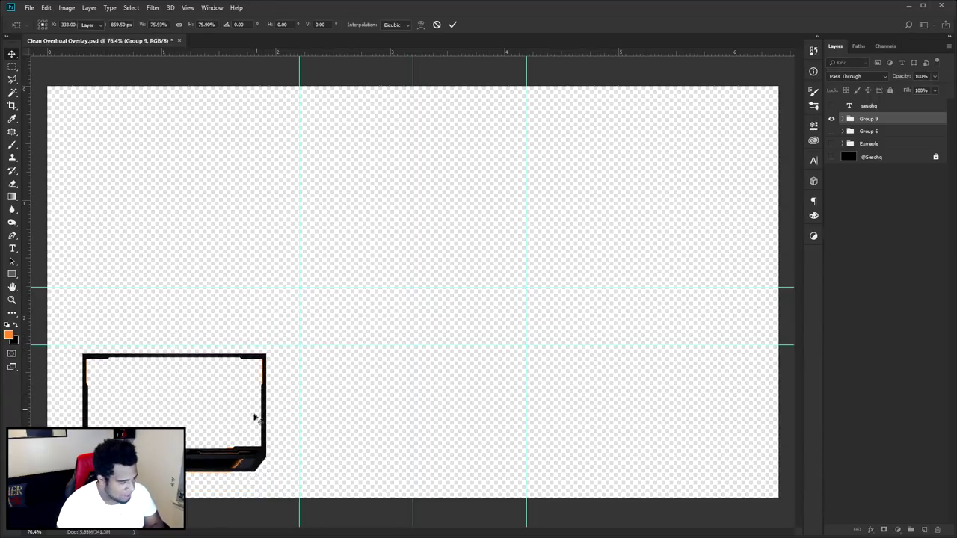
drag(235, 429, 222, 436)
Examine the centre seam, diamond and housing-link layers of the scaled Group 9 for gaps at pixel level
scroll(222, 436, up, 15)
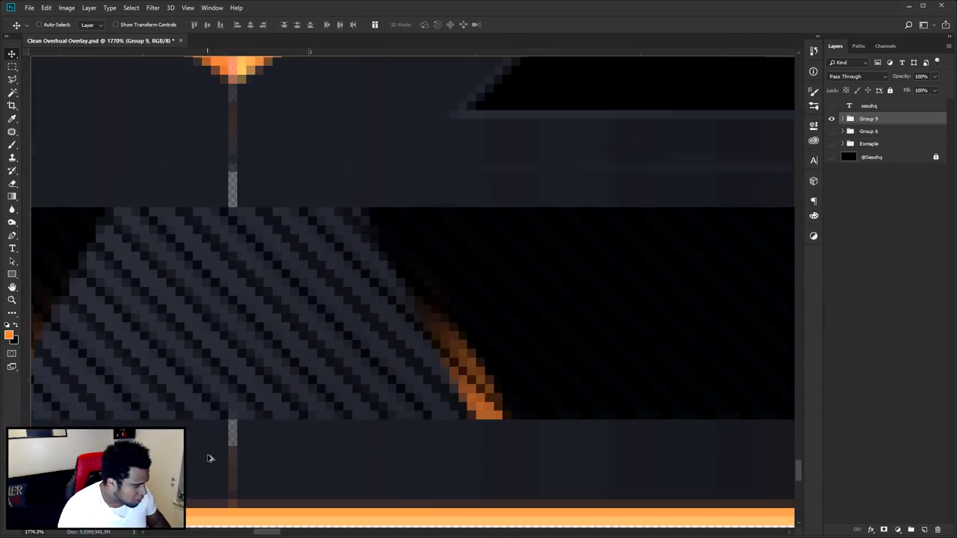
ctrl+click(271, 456)
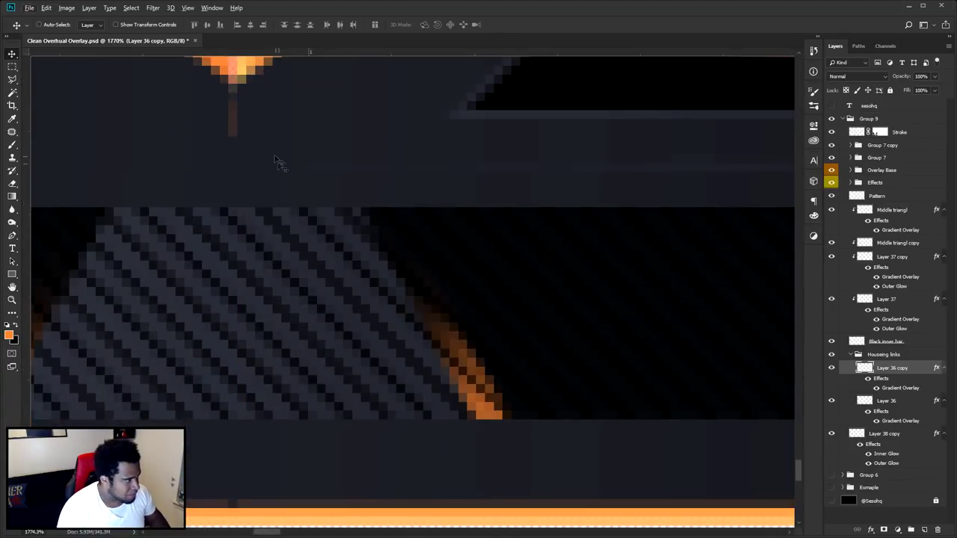
drag(284, 175, 291, 305)
ctrl+click(214, 260)
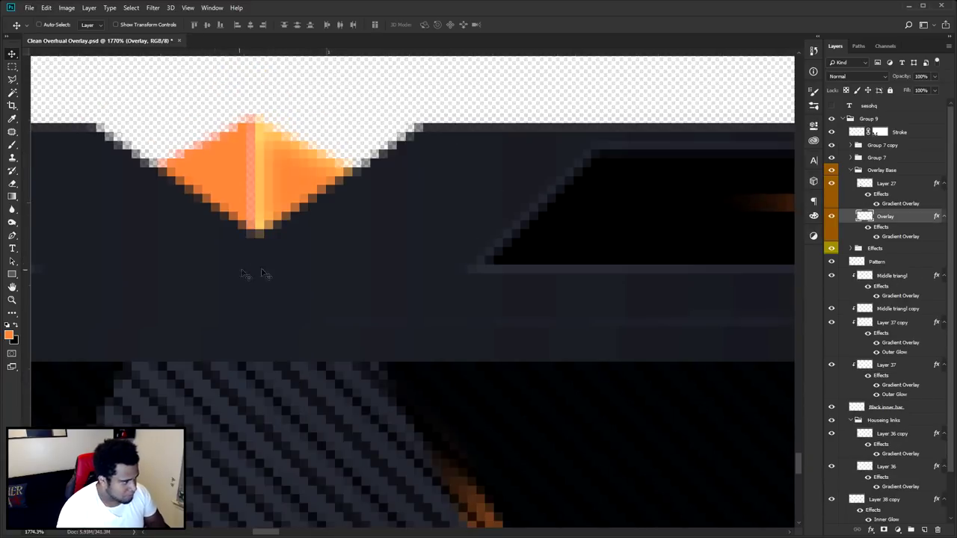
scroll(247, 269, down, 3)
ctrl+click(263, 212)
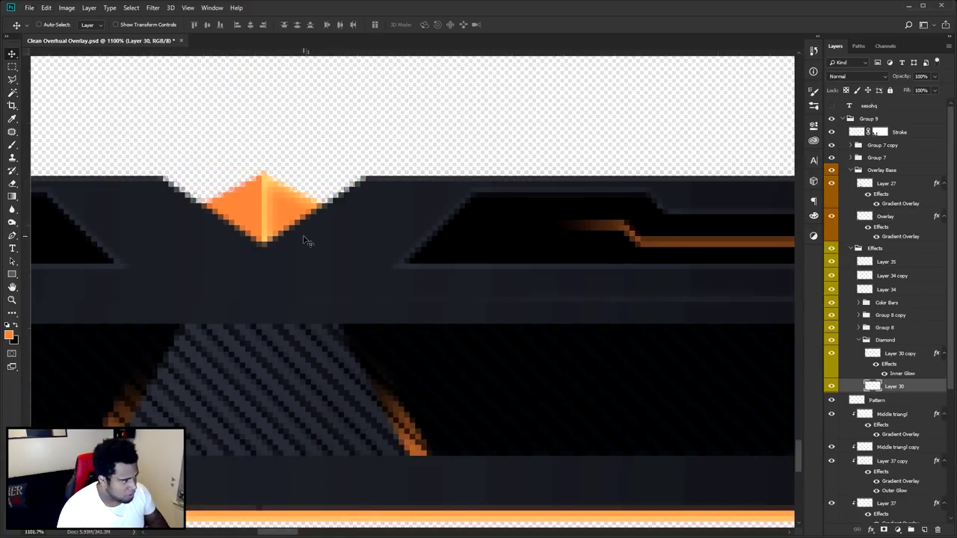
scroll(303, 241, down, 8)
scroll(308, 235, up, 3)
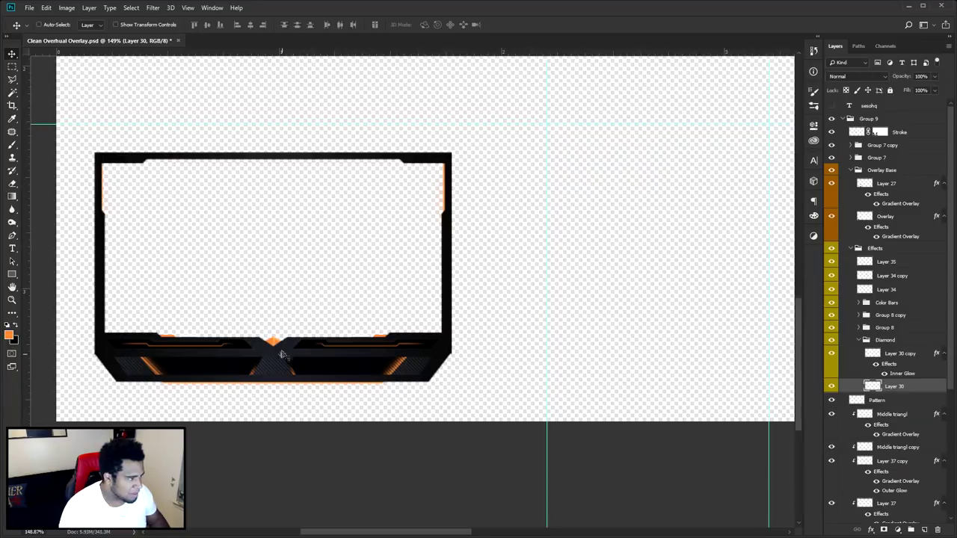
scroll(293, 256, down, 2)
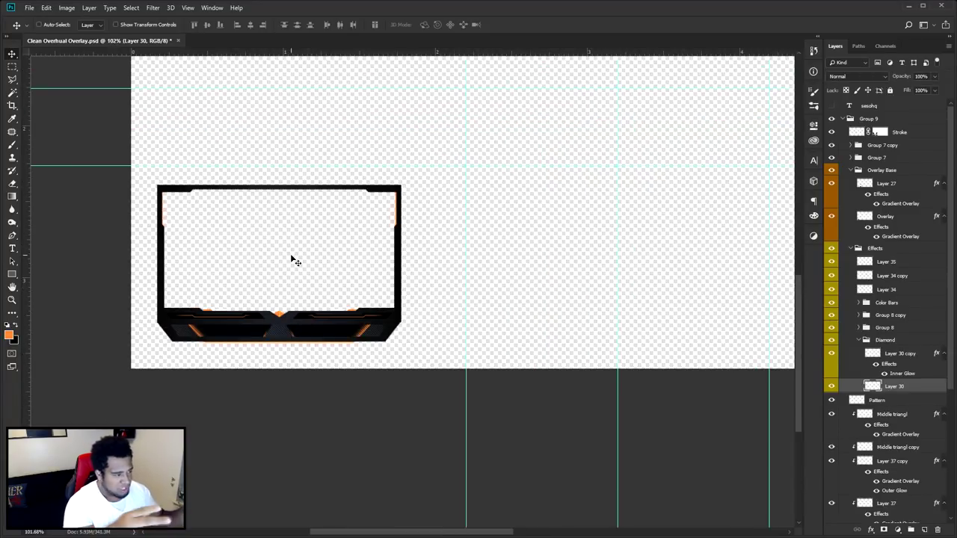
scroll(292, 259, down, 2)
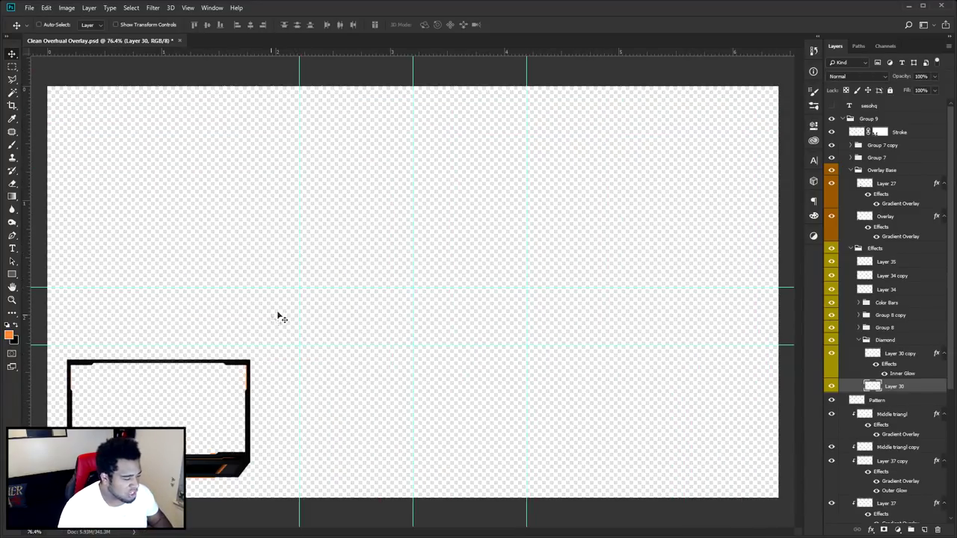
Undo the scaling and repositioning of Group 9
key(ctrl)
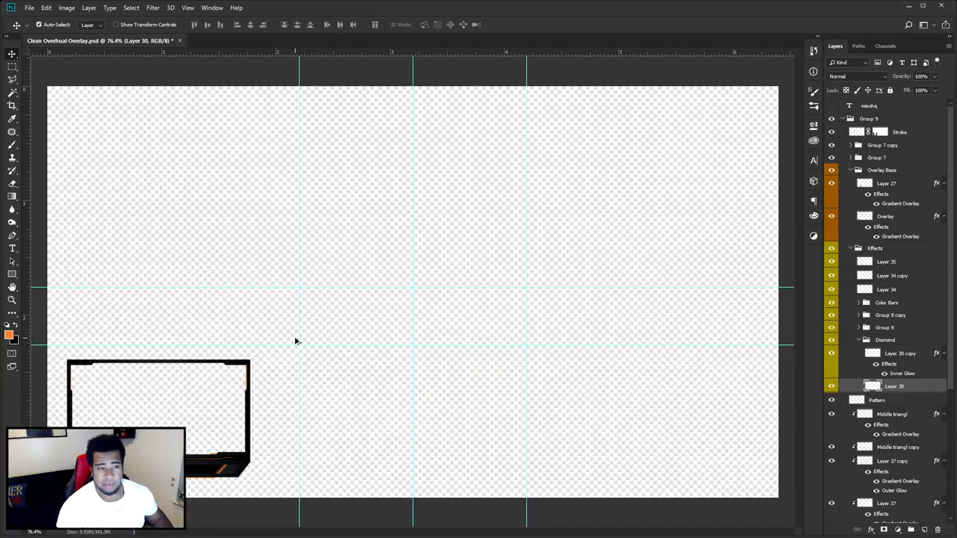
key(ctrl+z)
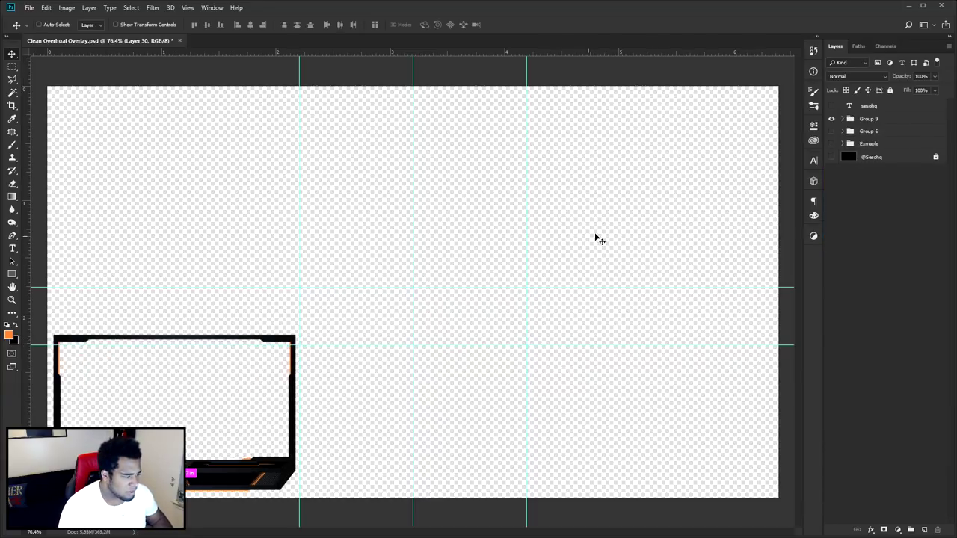
Duplicate Group 9 and merge the copy into a single layer
click(869, 120)
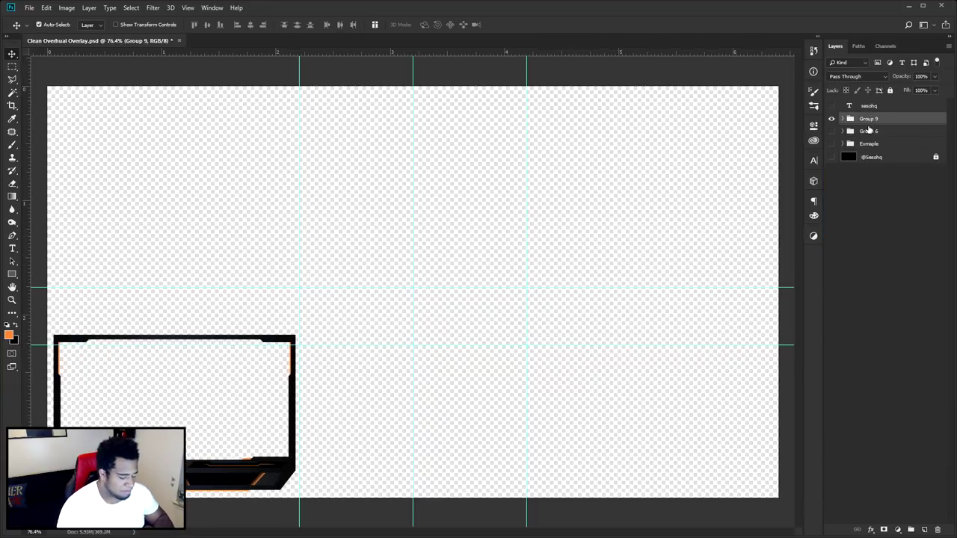
key(ctrl+j)
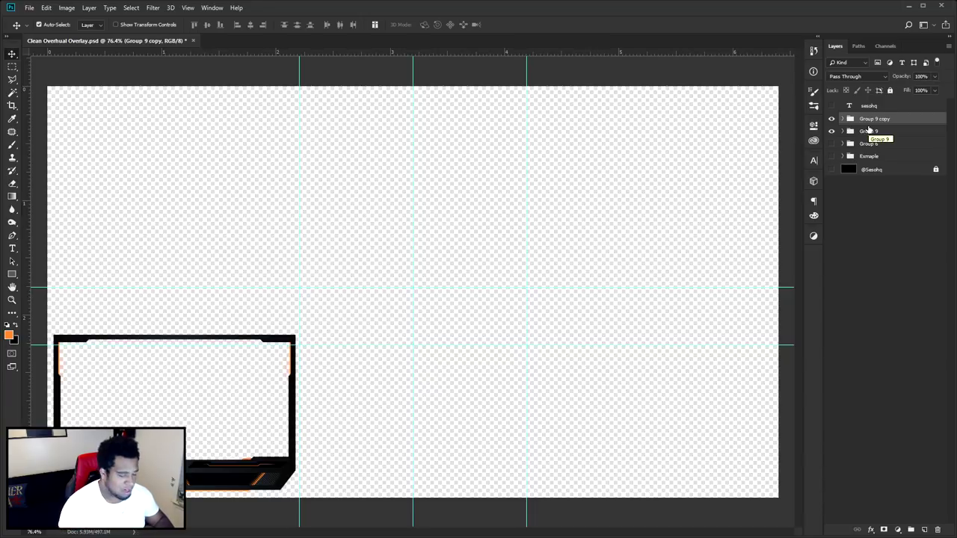
key(ctrl+e)
drag(409, 235, 441, 249)
key(ctrl+z)
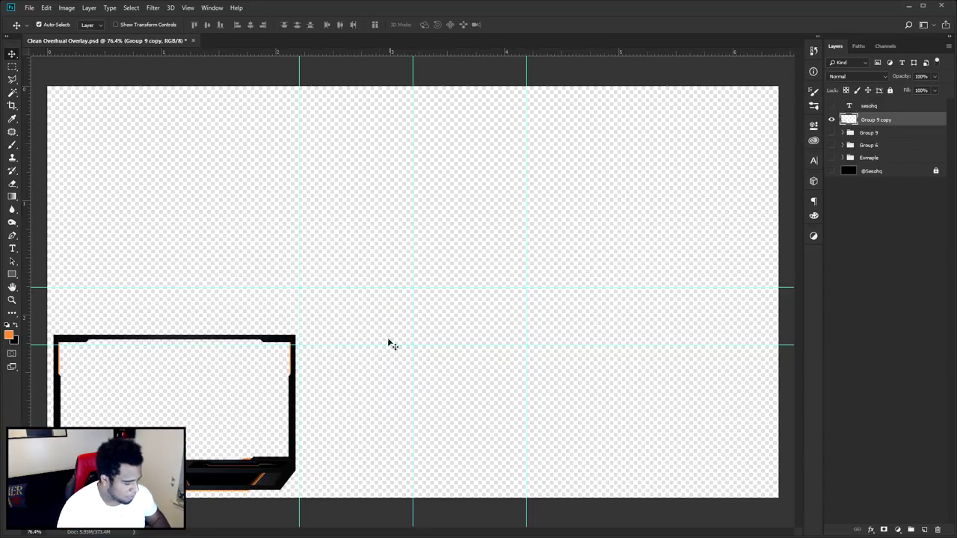
Scale the merged Group 9 copy to about three quarters of its size and move it up the canvas's left side
key(ctrl+t)
drag(296, 495, 232, 451)
key(Return)
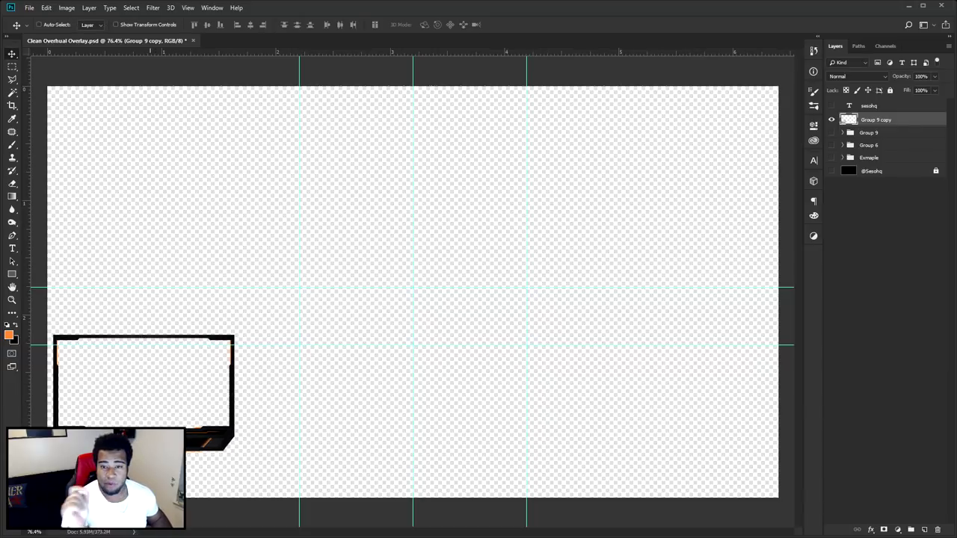
drag(167, 396, 178, 305)
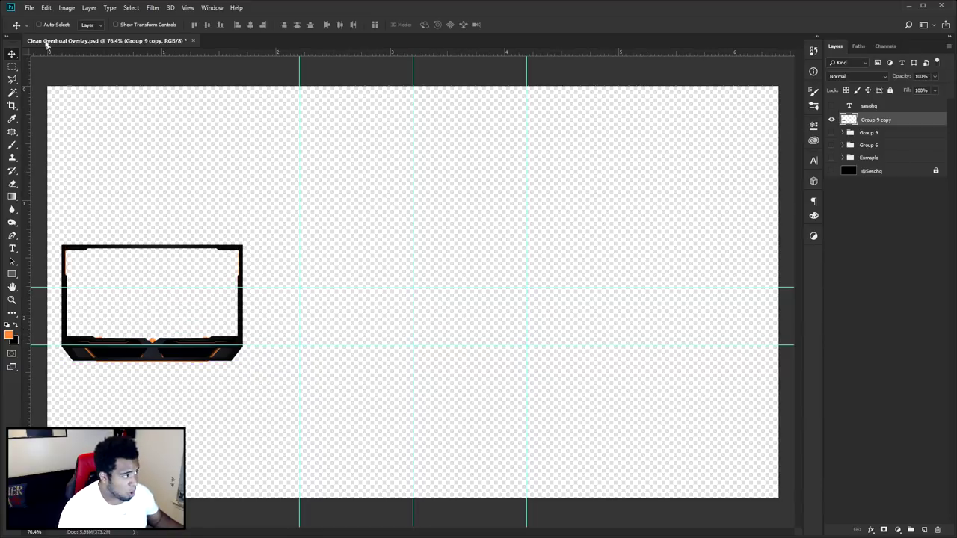
Preview the overlay for a Save for Web (Legacy) export as PNG-24 with transparency and close without saving
click(30, 7)
mouse_move(51, 144)
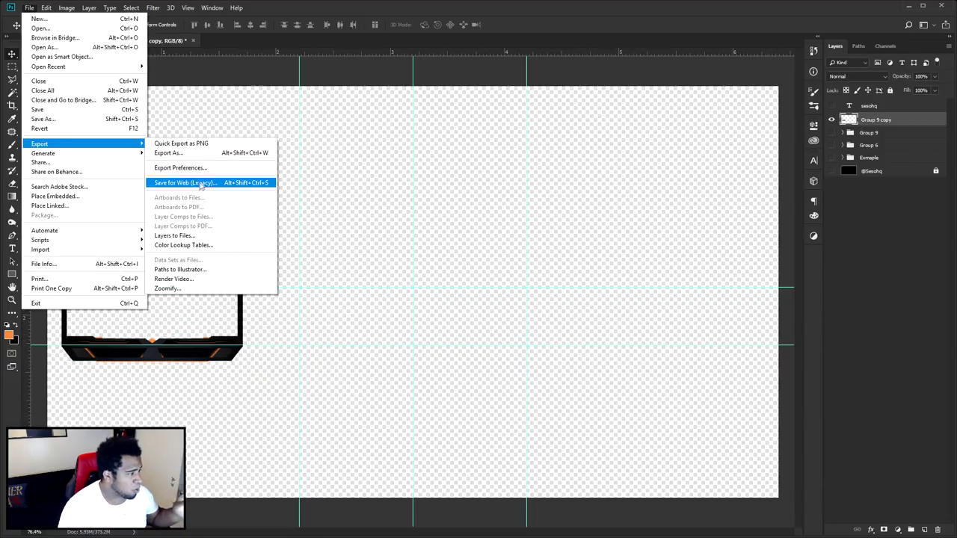
click(196, 183)
click(679, 89)
click(658, 137)
drag(466, 359, 374, 192)
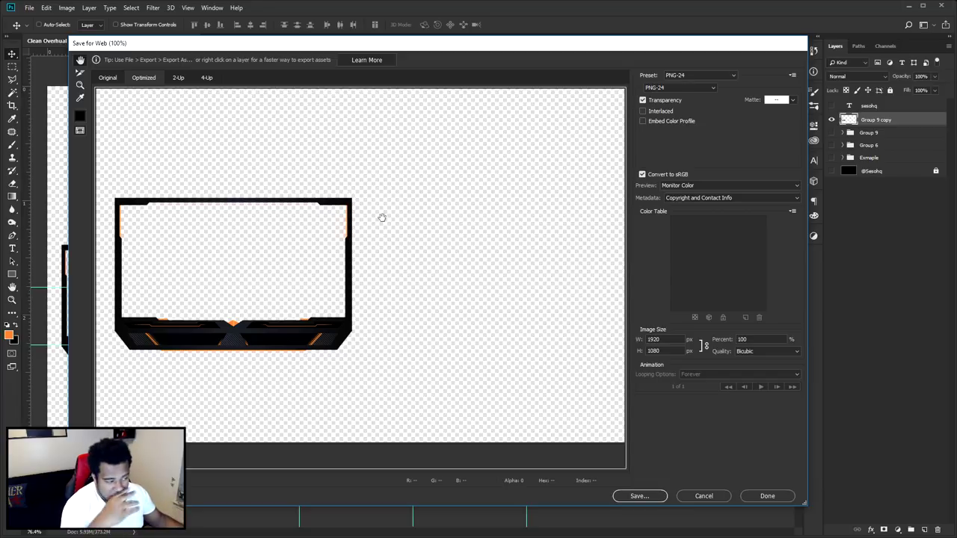
click(704, 496)
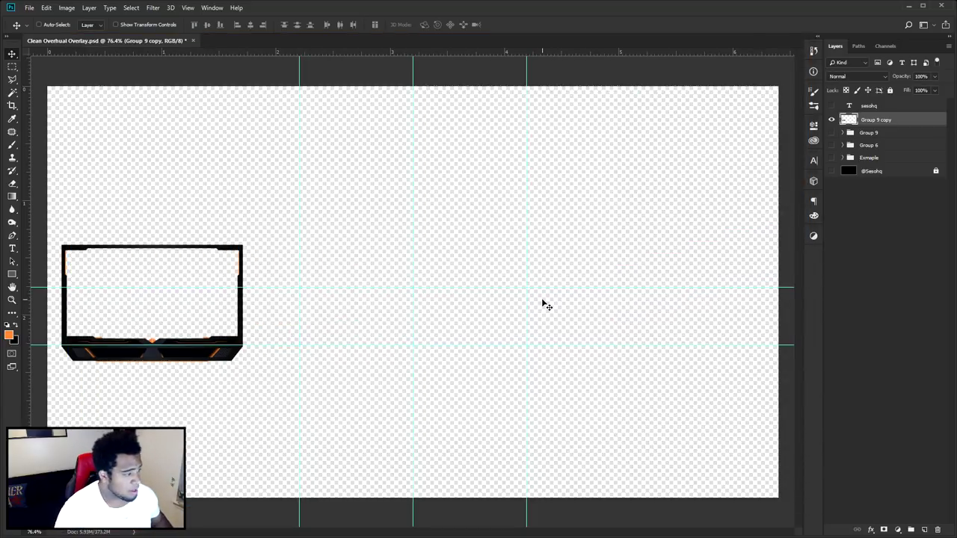